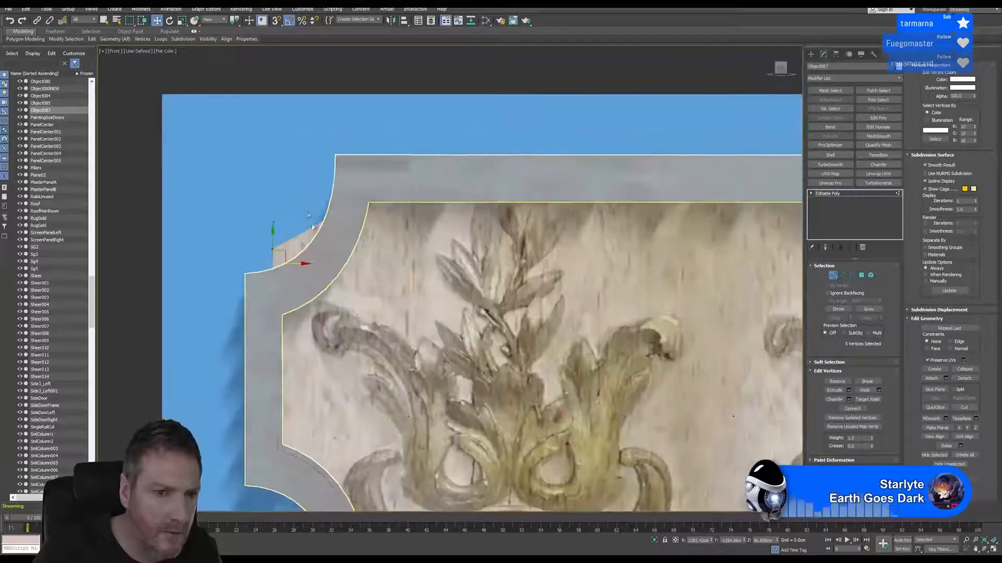
Move the backing panel's upper-left corner vertices inward so they sit behind the curved grey frame
{"action": "left_click", "coordinate": [329, 220]}
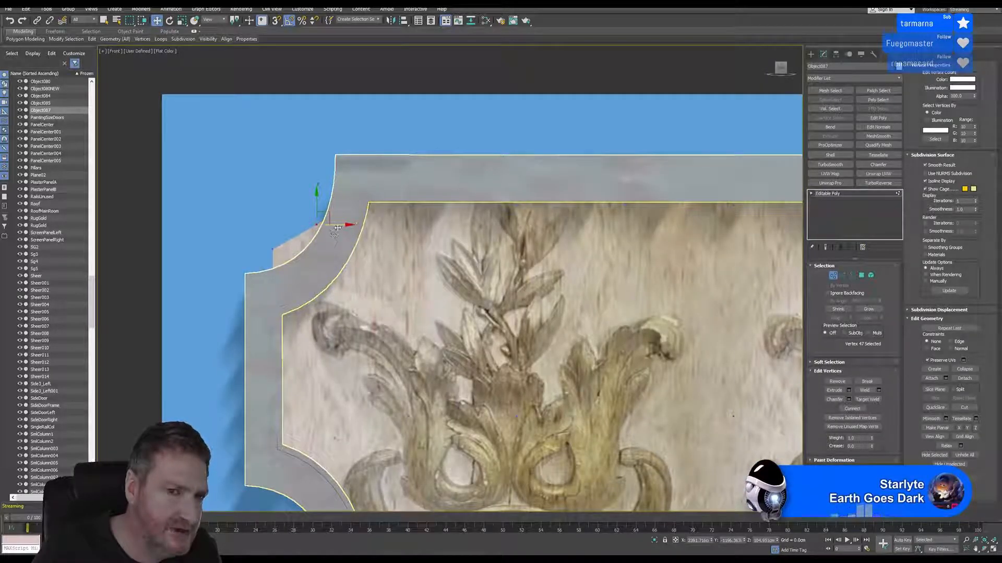
{"action": "left_click_drag", "start_coordinate": [340, 226], "coordinate": [347, 227]}
{"action": "middle_click_drag", "start_coordinate": [347, 227], "coordinate": [371, 204]}
{"action": "left_click_drag", "start_coordinate": [286, 213], "coordinate": [302, 260]}
{"action": "scroll", "coordinate": [485, 254], "scroll_direction": "down", "scroll_amount": 4}
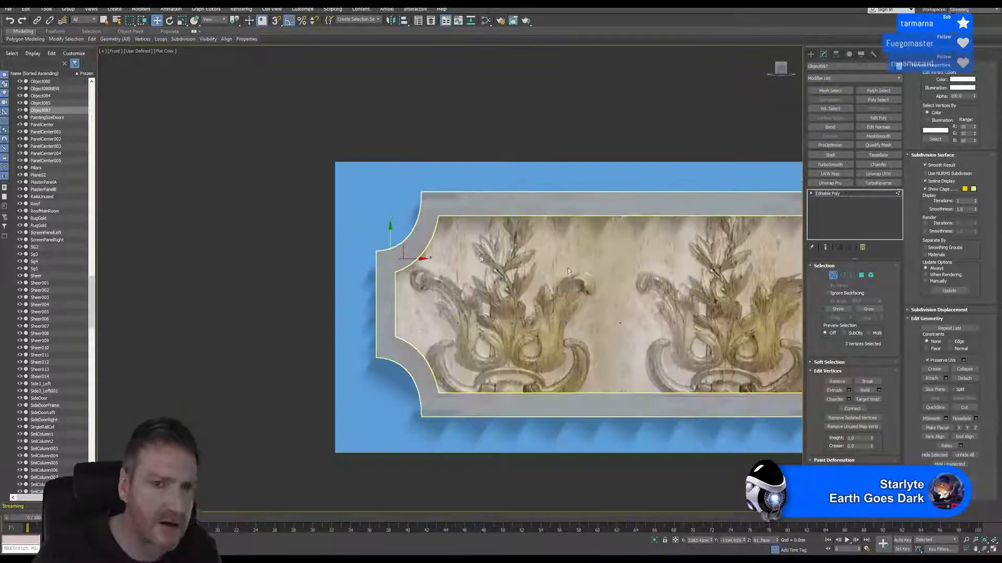
Lower the outer vertices of the same backing panel's upper-right corner toward the curved frame
{"action": "middle_click_drag", "start_coordinate": [540, 270], "coordinate": [182, 290]}
{"action": "scroll", "coordinate": [494, 238], "scroll_direction": "up", "scroll_amount": 2}
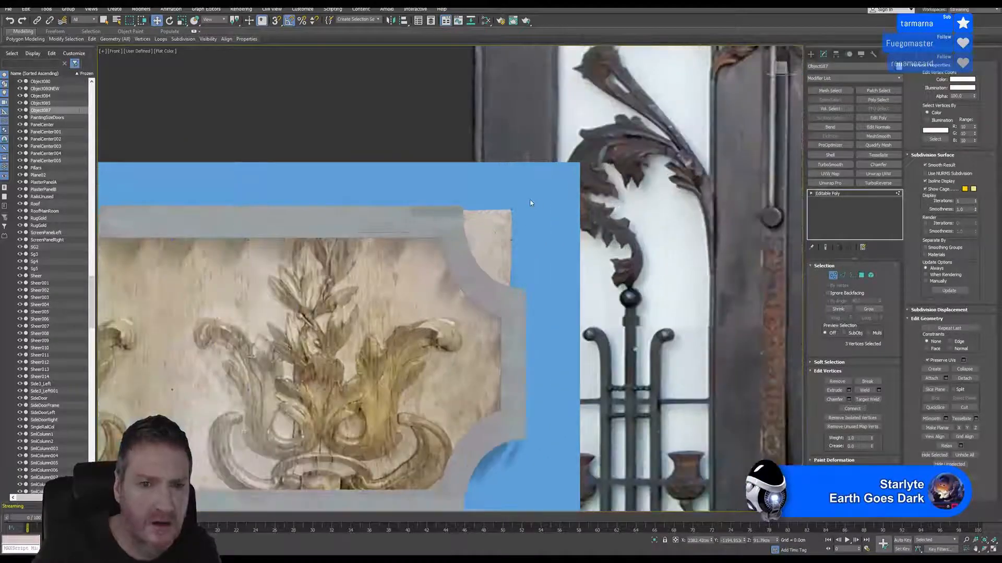
{"action": "left_click_drag", "start_coordinate": [530, 203], "coordinate": [498, 252]}
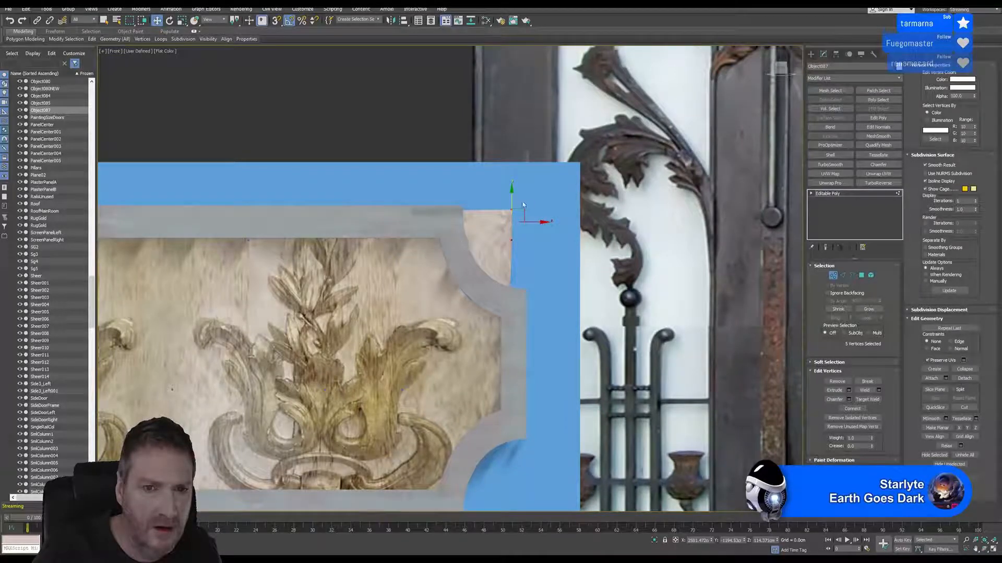
{"action": "left_click_drag", "start_coordinate": [512, 202], "coordinate": [514, 236]}
{"action": "left_click", "coordinate": [525, 229]}
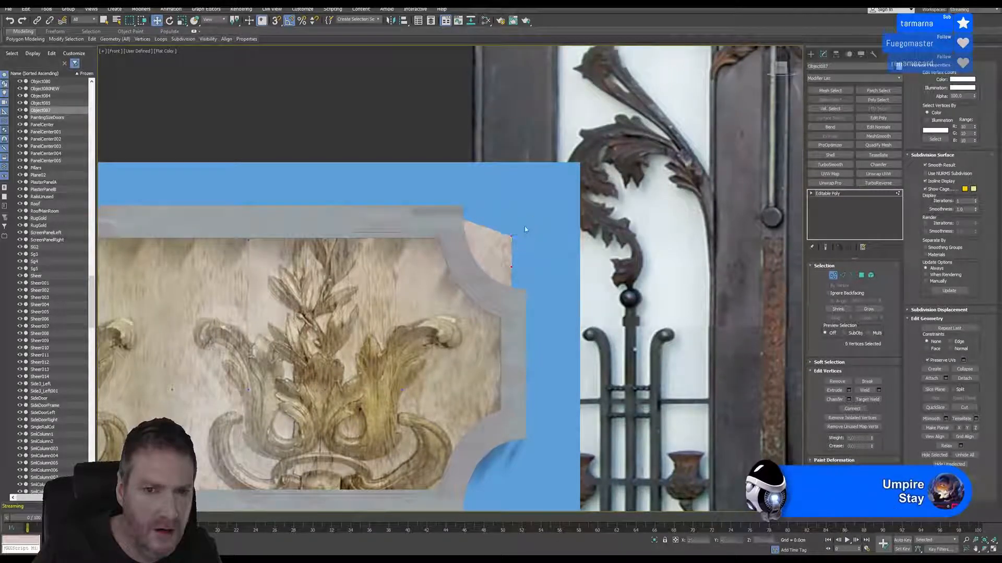
Tuck the remaining upper-right corner vertices behind the curved frame, then finish vertex editing and deselect the panel
{"action": "left_click_drag", "start_coordinate": [504, 272], "coordinate": [506, 275]}
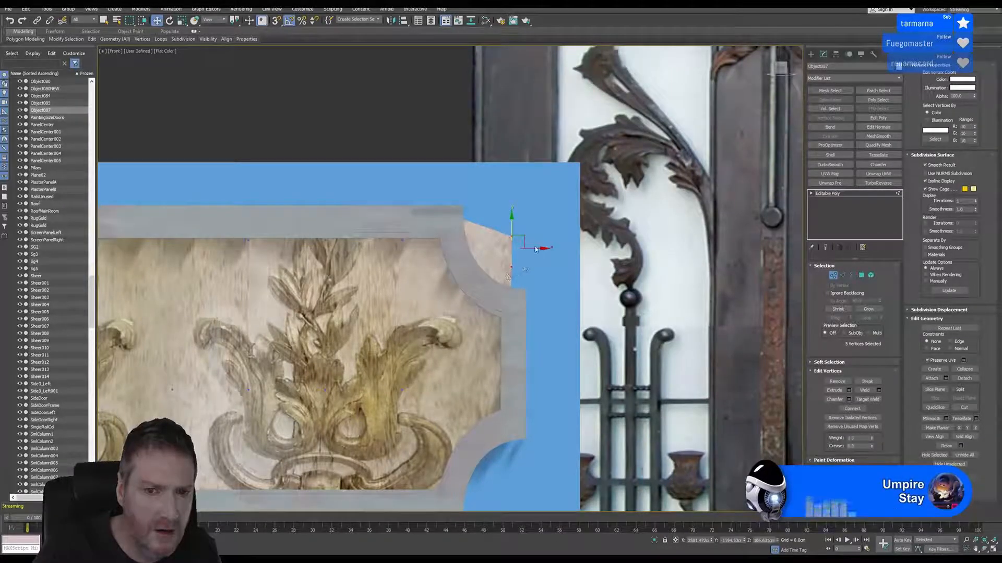
{"action": "left_click", "coordinate": [524, 266]}
{"action": "left_click_drag", "start_coordinate": [493, 276], "coordinate": [519, 289]}
{"action": "left_click", "coordinate": [516, 230]}
{"action": "left_click", "coordinate": [501, 268]}
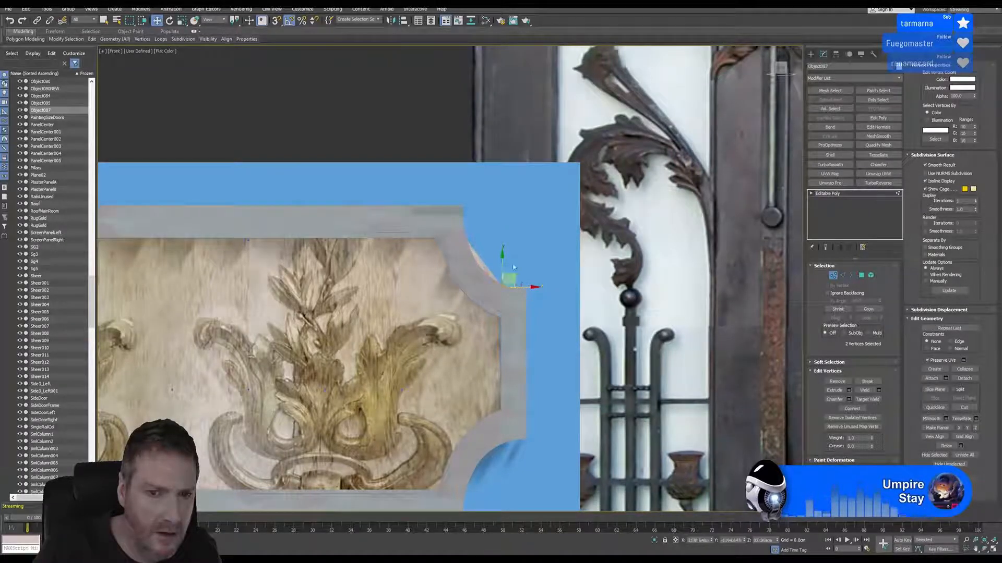
{"action": "left_click", "coordinate": [465, 224]}
{"action": "left_click", "coordinate": [462, 223], "text": "ctrl"}
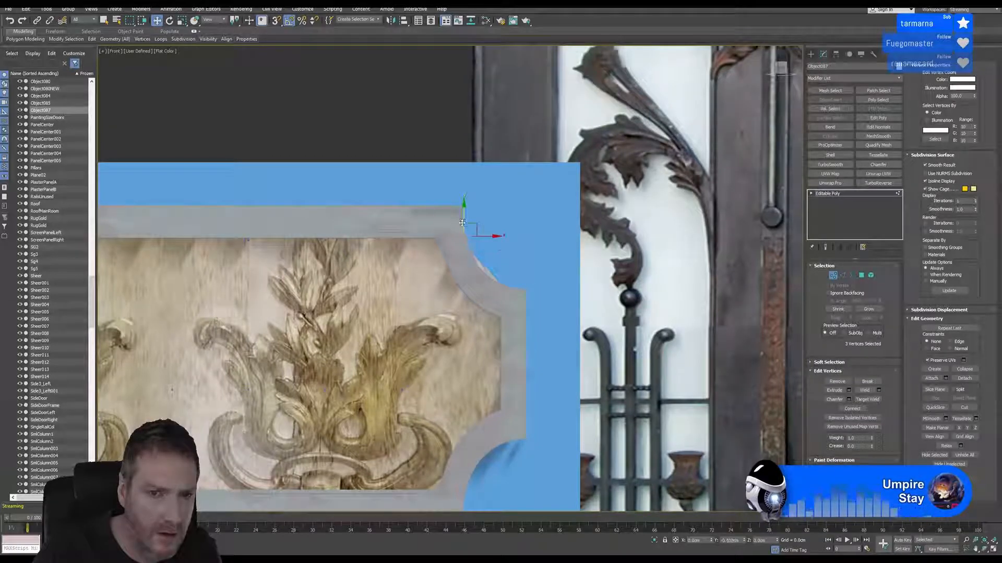
{"action": "scroll", "coordinate": [463, 231], "scroll_direction": "down", "scroll_amount": 6}
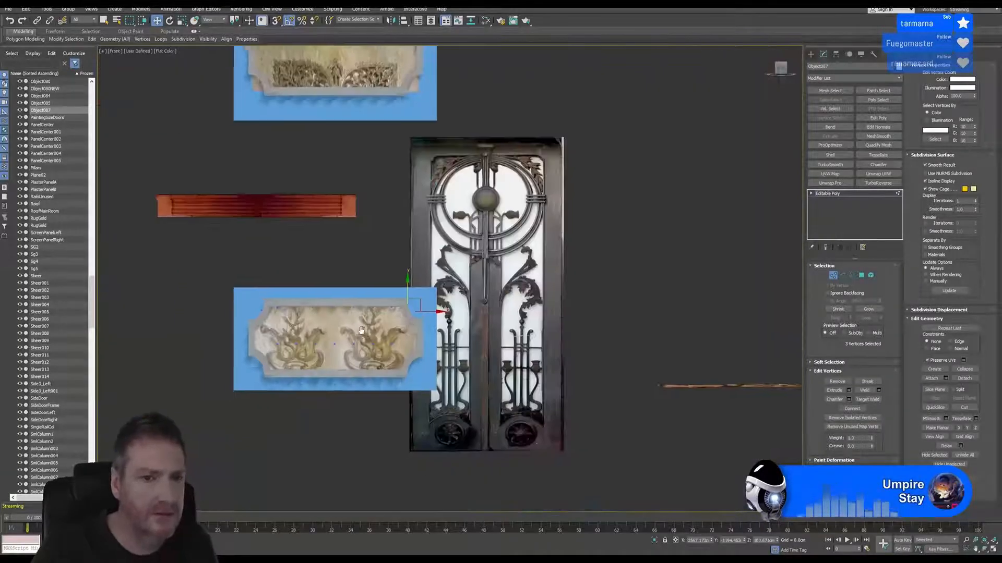
{"action": "left_click", "coordinate": [833, 275]}
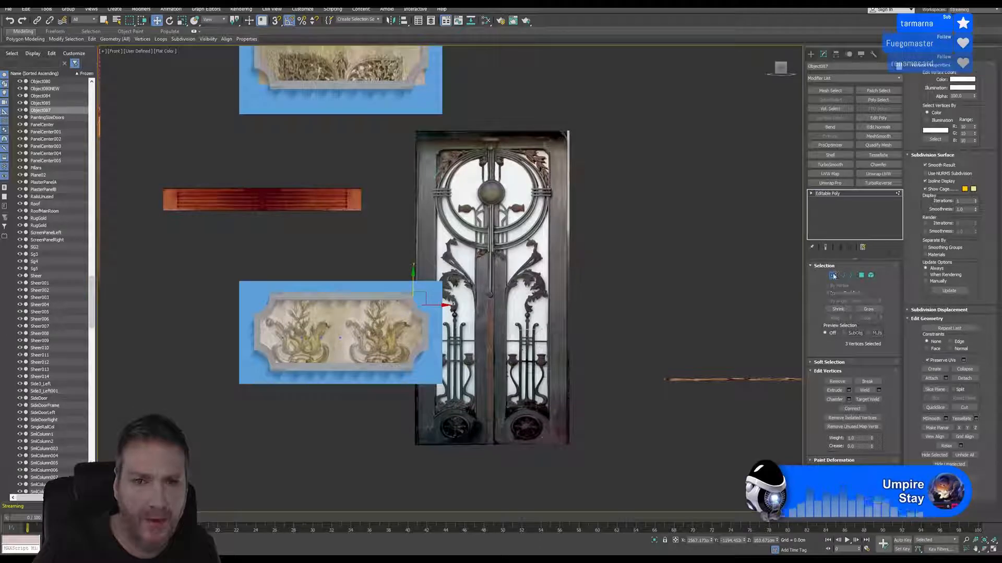
{"action": "left_click", "coordinate": [631, 217]}
Select the larger upper panel's backing and start editing its vertices at the lower-left corner
{"action": "middle_click_drag", "start_coordinate": [351, 247], "coordinate": [364, 246]}
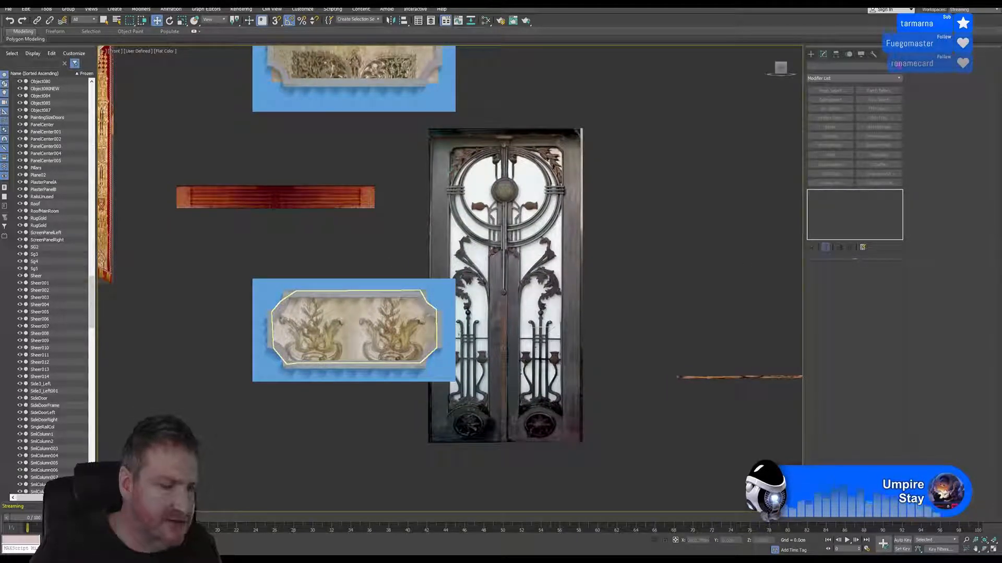
{"action": "middle_click_drag", "start_coordinate": [362, 218], "coordinate": [353, 401]}
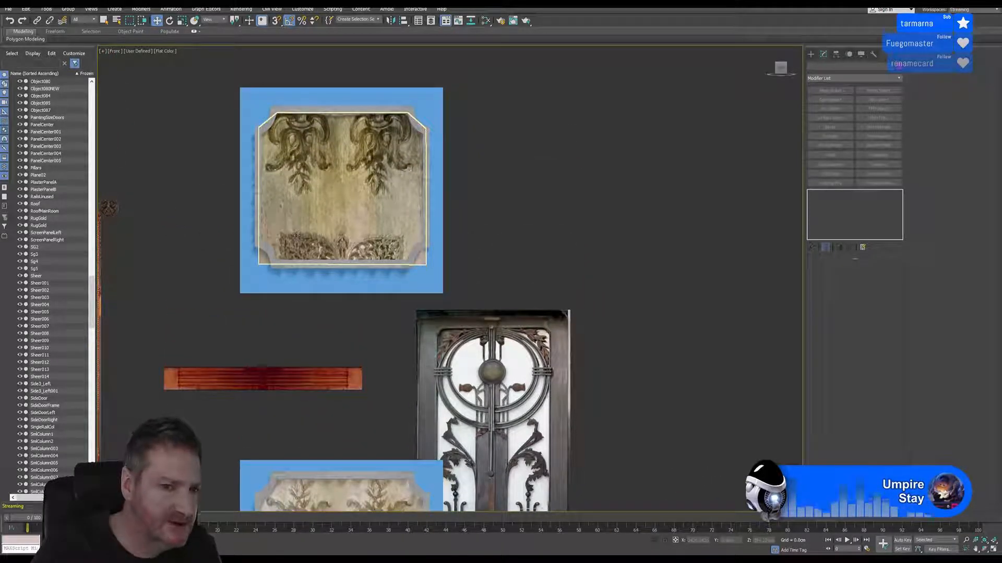
{"action": "middle_click_drag", "start_coordinate": [436, 170], "coordinate": [493, 170]}
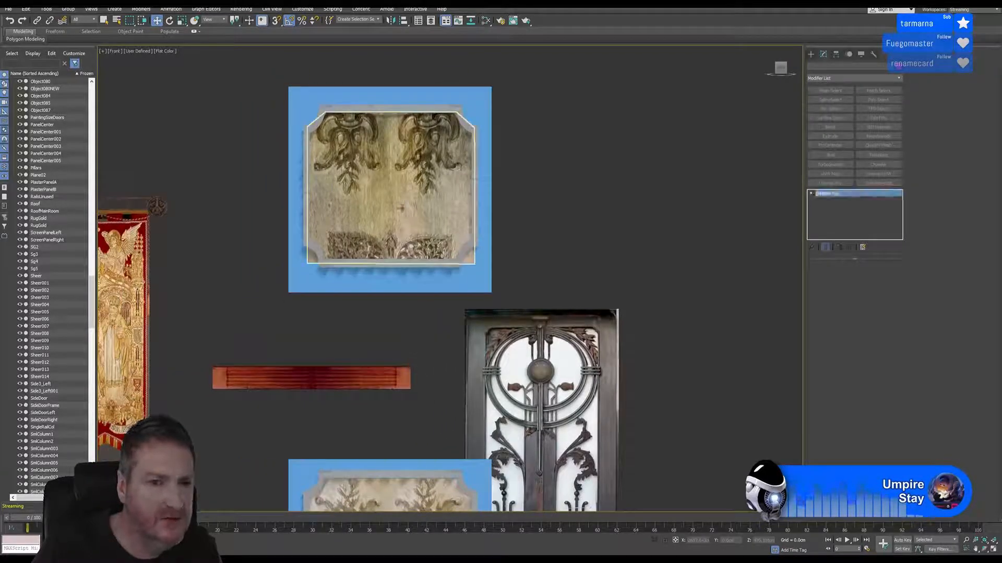
{"action": "left_click", "coordinate": [399, 207]}
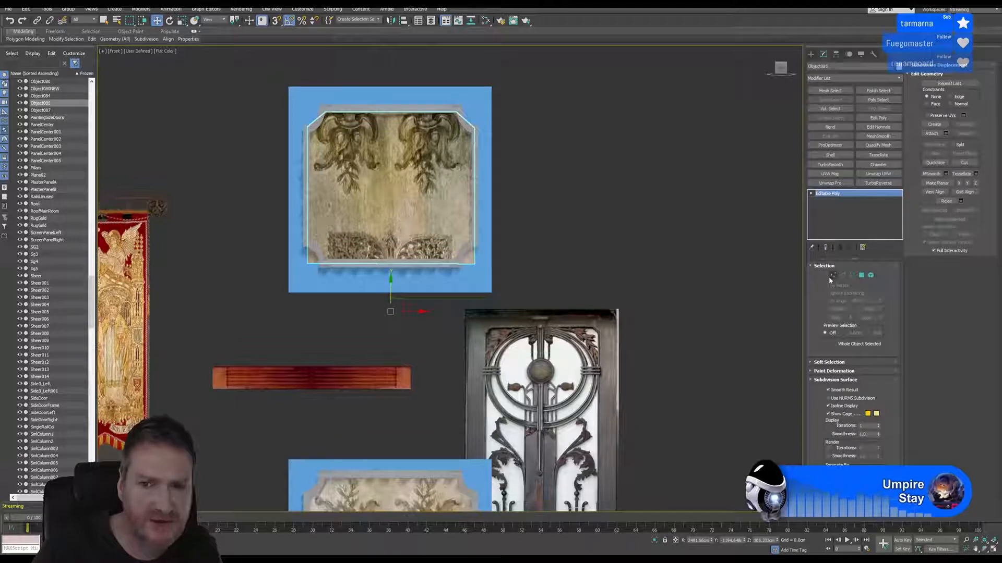
{"action": "left_click", "coordinate": [825, 275]}
{"action": "middle_click_drag", "start_coordinate": [343, 270], "coordinate": [467, 271]}
{"action": "scroll", "coordinate": [468, 271], "scroll_direction": "up", "scroll_amount": 10}
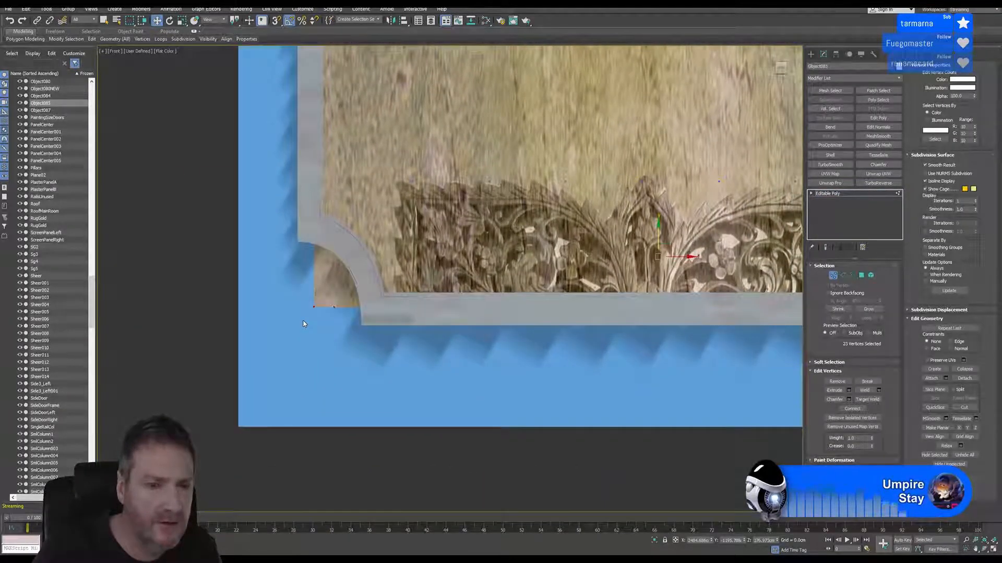
Move the upper panel's lower-left corner vertices up and inward until they sit behind the curved frame
{"action": "left_click_drag", "start_coordinate": [301, 319], "coordinate": [321, 273]}
{"action": "left_click_drag", "start_coordinate": [312, 321], "coordinate": [324, 286]}
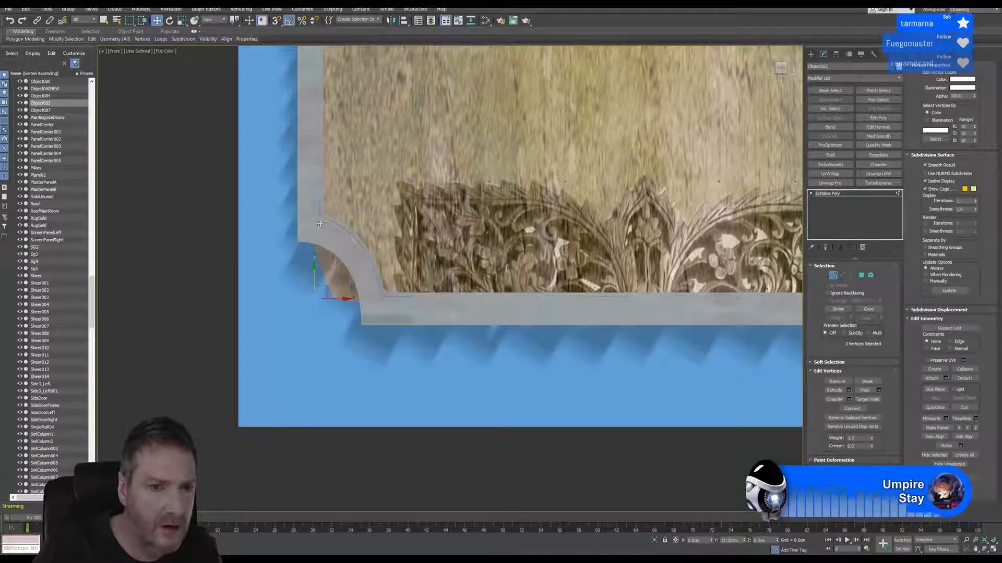
{"action": "left_click_drag", "start_coordinate": [321, 225], "coordinate": [320, 223]}
{"action": "left_click_drag", "start_coordinate": [326, 321], "coordinate": [380, 300]}
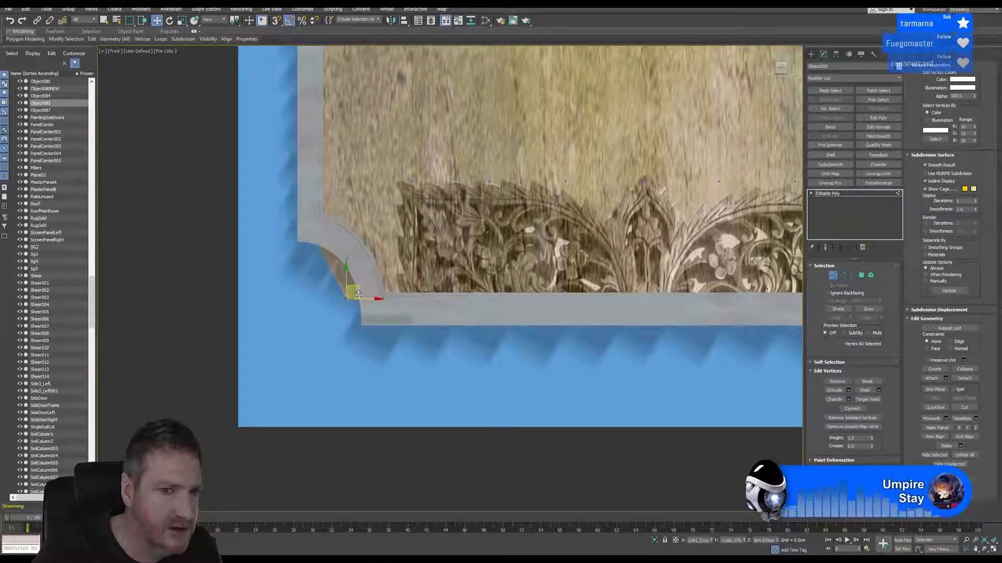
{"action": "left_click_drag", "start_coordinate": [371, 301], "coordinate": [385, 276]}
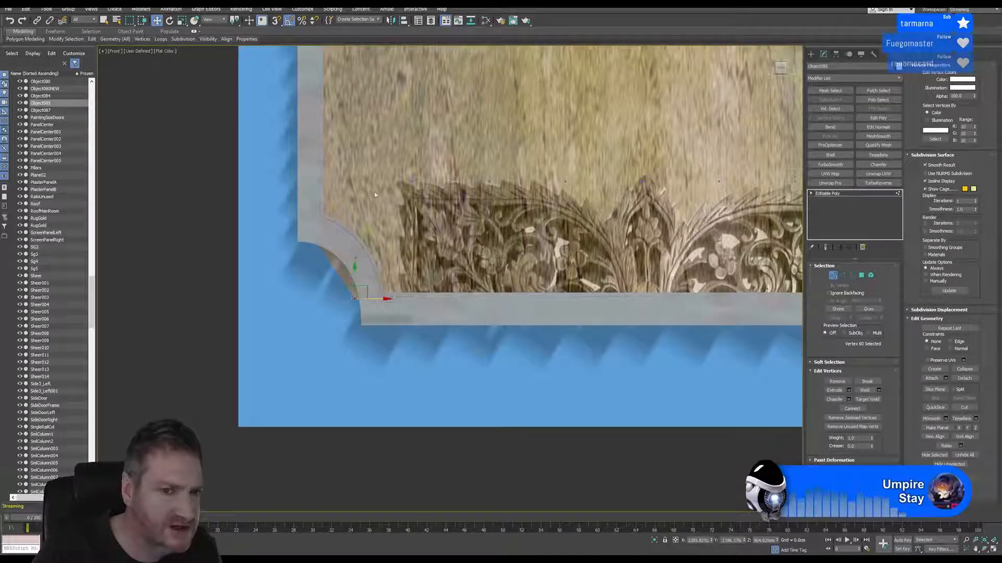
{"action": "left_click_drag", "start_coordinate": [295, 218], "coordinate": [330, 251]}
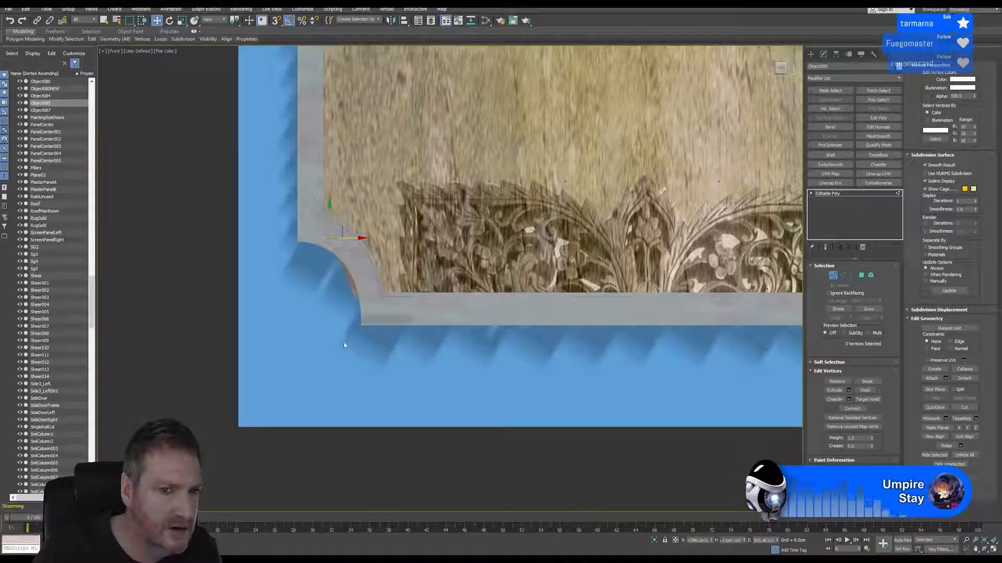
{"action": "left_click_drag", "start_coordinate": [344, 342], "coordinate": [381, 282]}
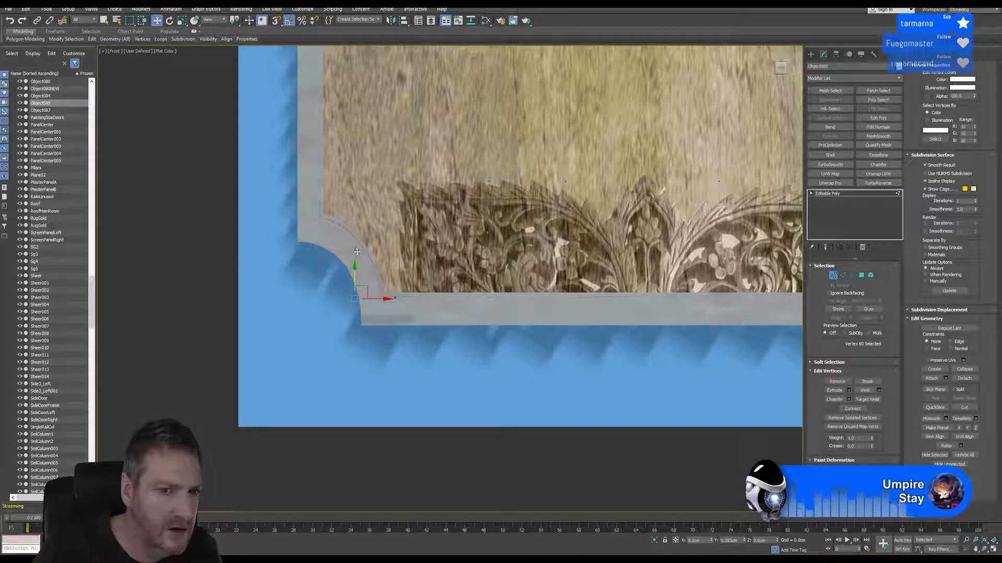
Tuck the upper panel's lower-right corner vertices behind the curved frame, then finish vertex editing and deselect the panel
{"action": "scroll", "coordinate": [357, 258], "scroll_direction": "down", "scroll_amount": 10}
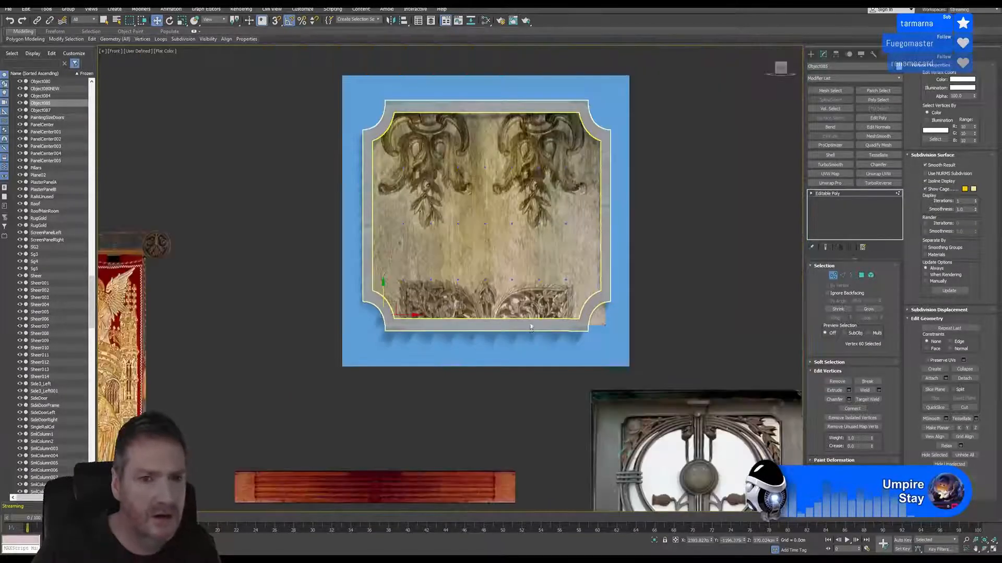
{"action": "scroll", "coordinate": [472, 300], "scroll_direction": "up", "scroll_amount": 5}
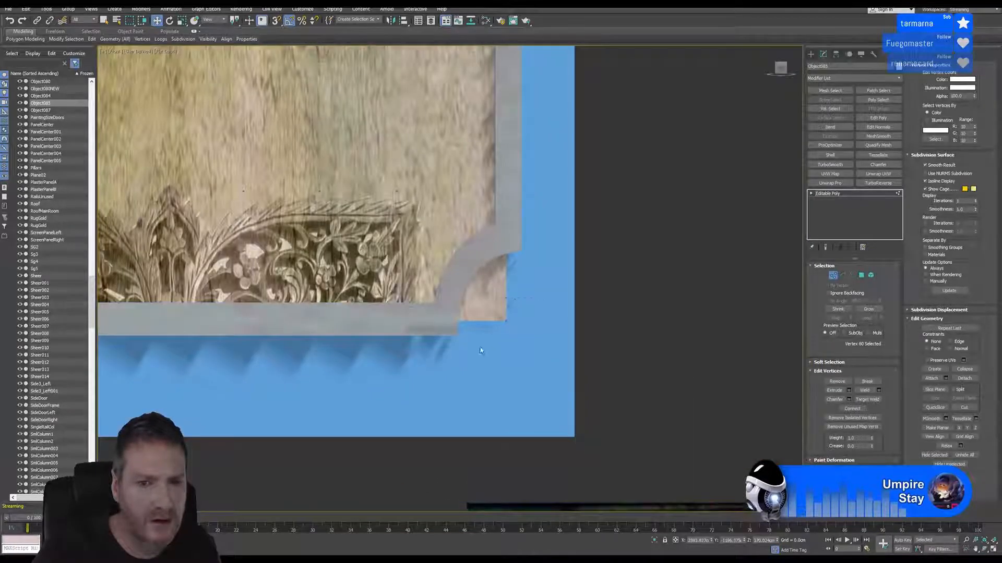
{"action": "left_click_drag", "start_coordinate": [480, 351], "coordinate": [483, 252]}
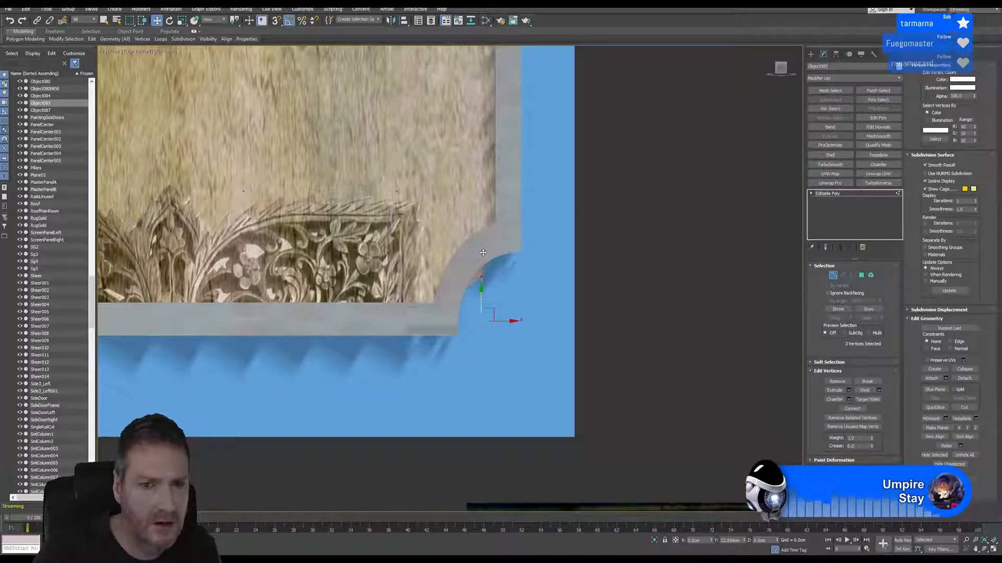
{"action": "scroll", "coordinate": [482, 298], "scroll_direction": "down", "scroll_amount": 5}
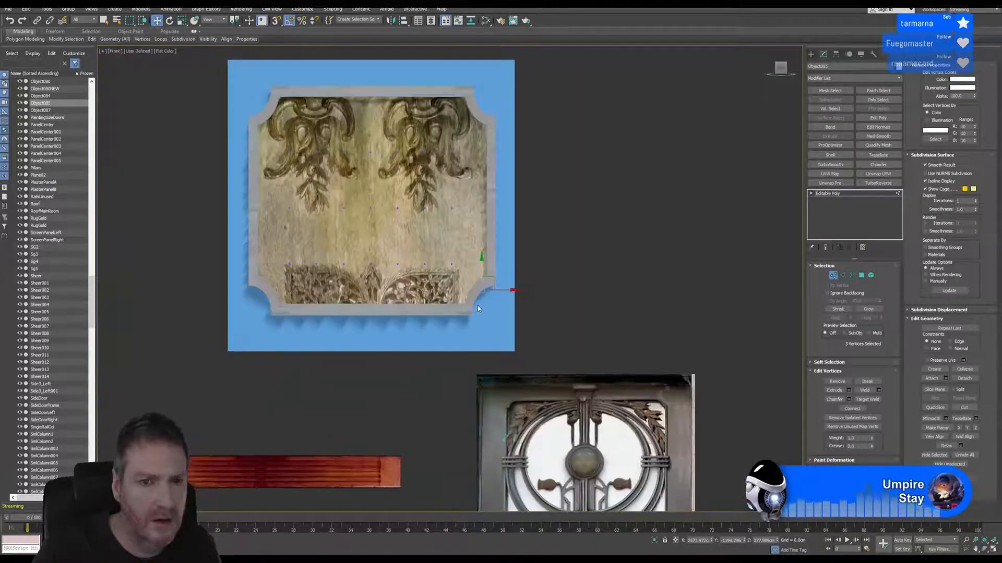
{"action": "middle_click_drag", "start_coordinate": [507, 260], "coordinate": [521, 300]}
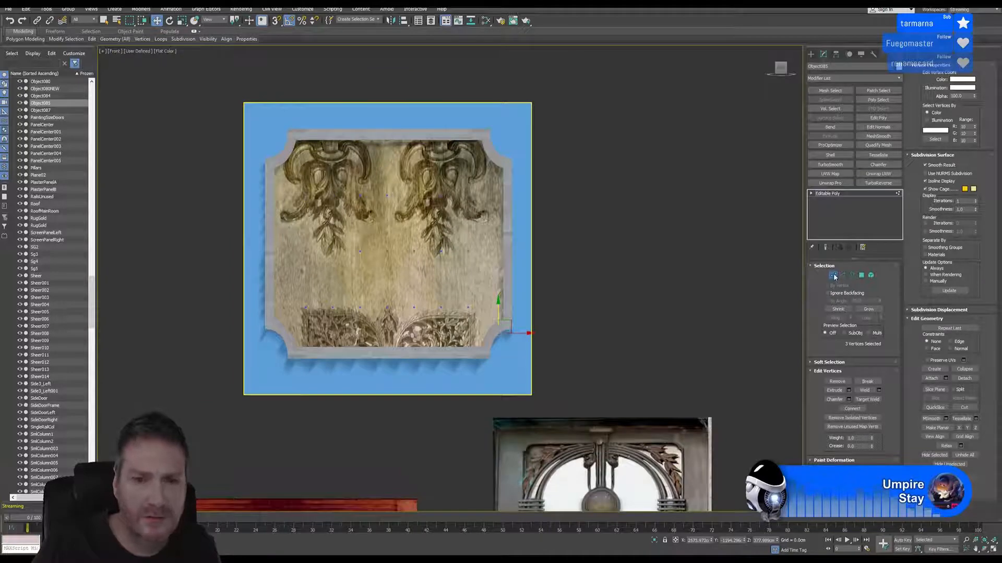
{"action": "key", "text": "1"}
{"action": "scroll", "coordinate": [606, 314], "scroll_direction": "down", "scroll_amount": 2}
{"action": "middle_click_drag", "start_coordinate": [592, 281], "coordinate": [571, 186]}
{"action": "left_click", "coordinate": [592, 215]}
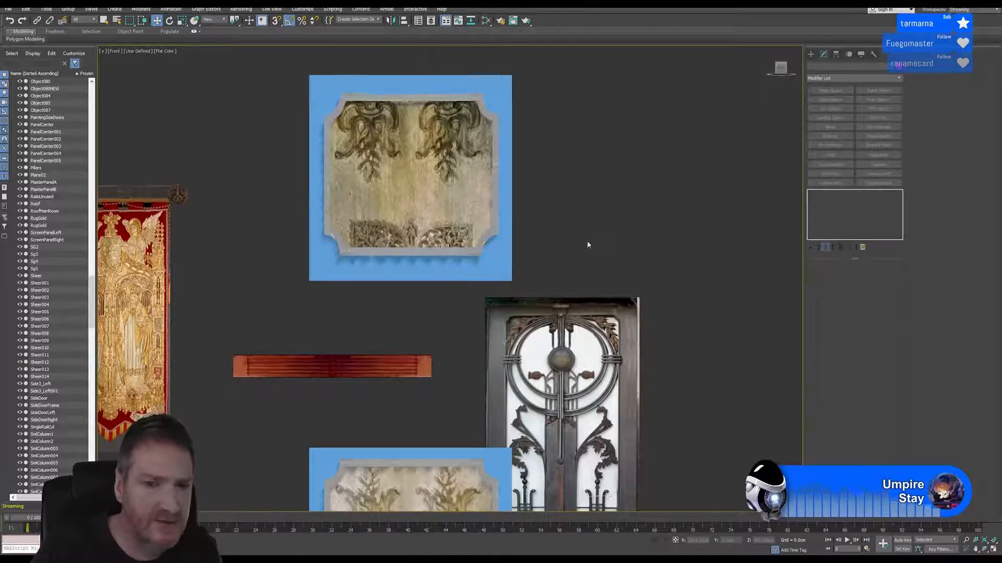
{"action": "scroll", "coordinate": [568, 212], "scroll_direction": "down", "scroll_amount": 2}
{"action": "middle_click_drag", "start_coordinate": [568, 212], "coordinate": [548, 210]}
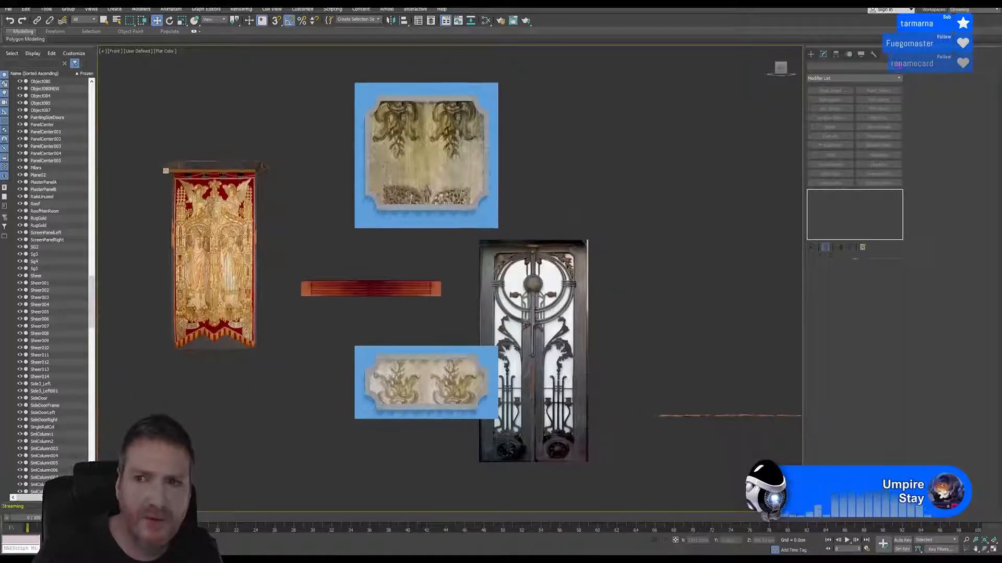
Launch Photoshop from the desktop and switch back to 3ds Max
{"action": "key", "text": "super+d"}
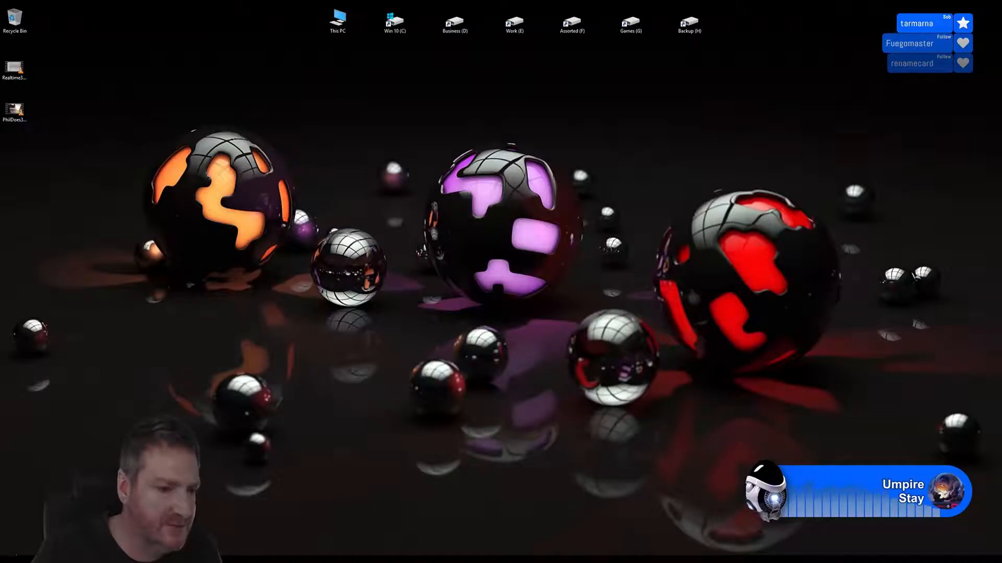
{"action": "key", "text": "super"}
{"action": "left_click", "coordinate": [212, 436]}
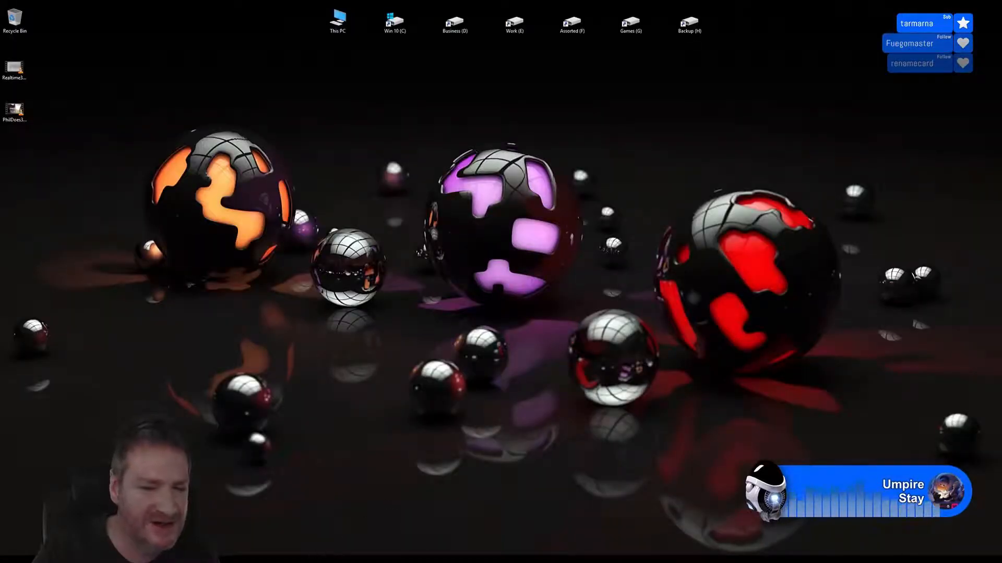
{"action": "left_click", "coordinate": [412, 559]}
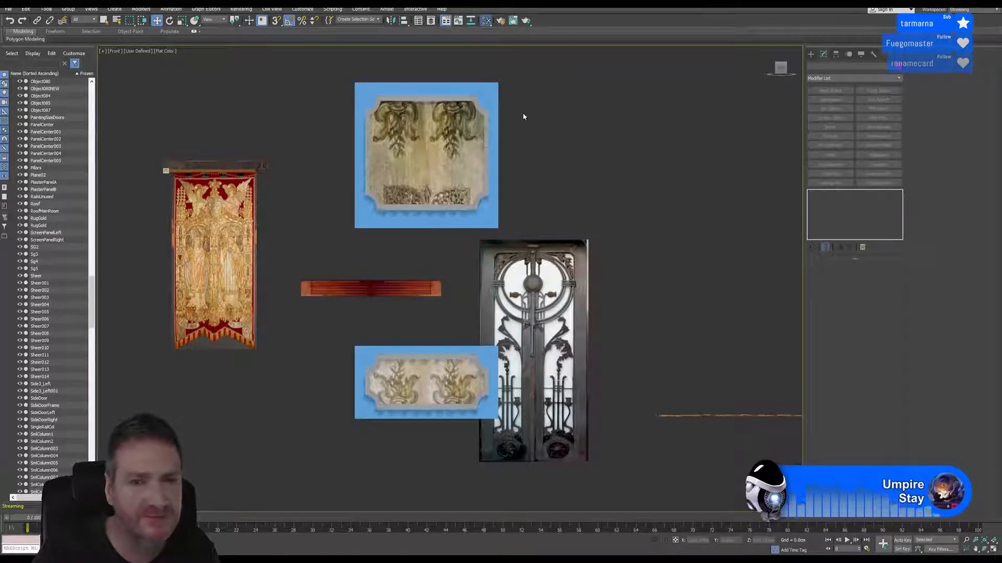
Sample the upper panel's material into the Slate Material Editor and open the parameters of its PanelCenter.TGA bitmap
{"action": "key", "text": "m"}
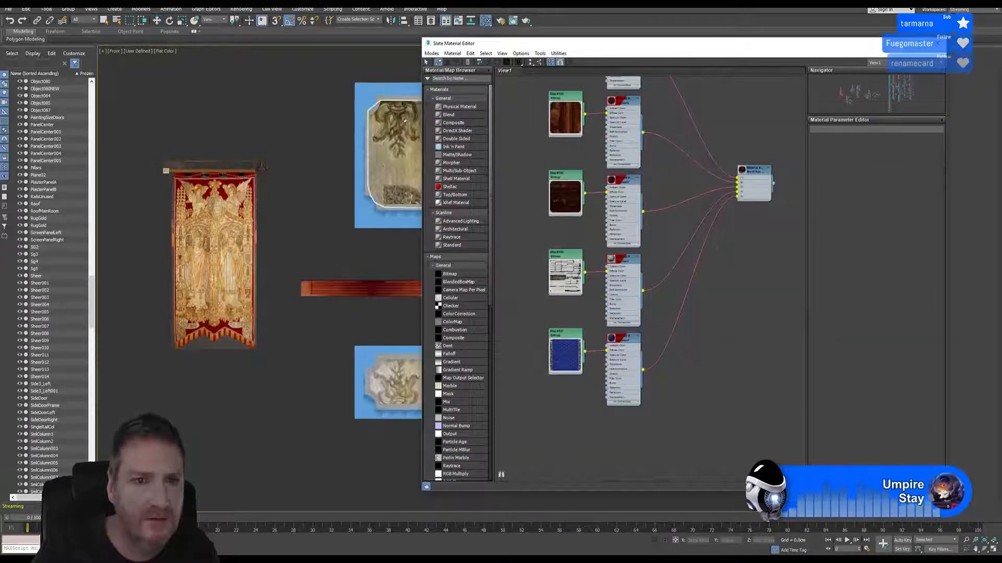
{"action": "left_click", "coordinate": [400, 144]}
{"action": "scroll", "coordinate": [533, 272], "scroll_direction": "up", "scroll_amount": 5}
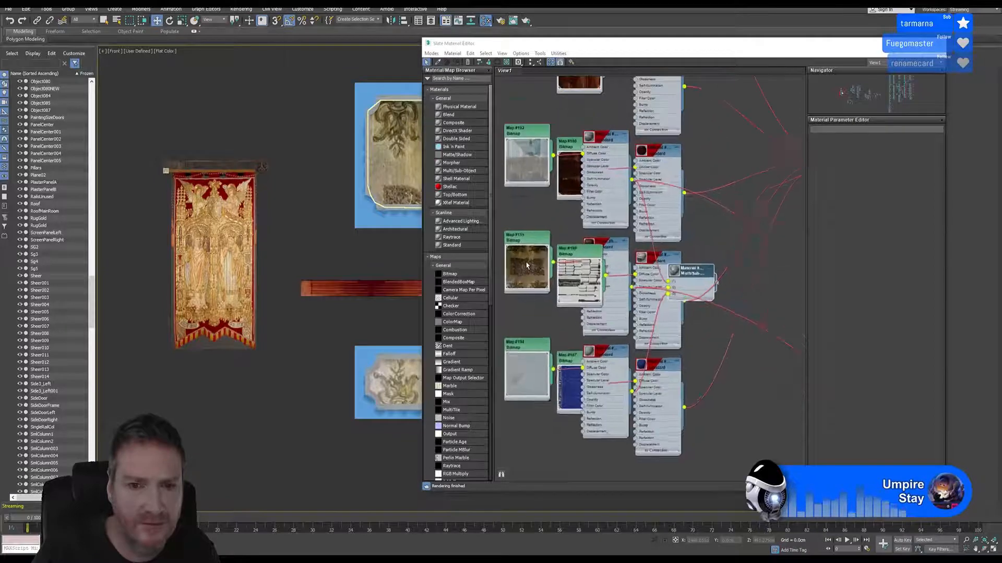
{"action": "double_click", "coordinate": [529, 271]}
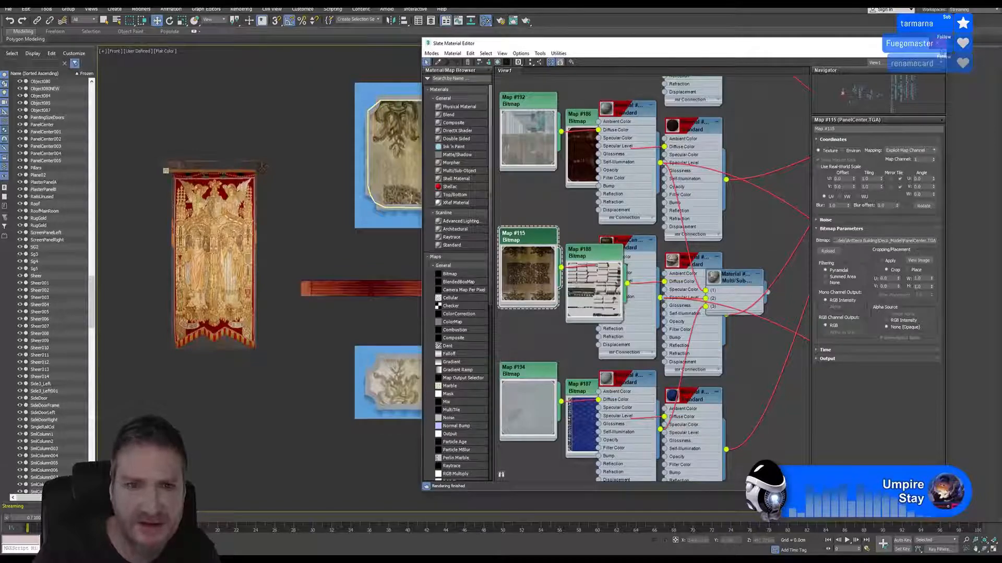
Close the Slate Material Editor and switch to Photoshop
{"action": "left_click", "coordinate": [938, 44]}
{"action": "key", "text": "super+d"}
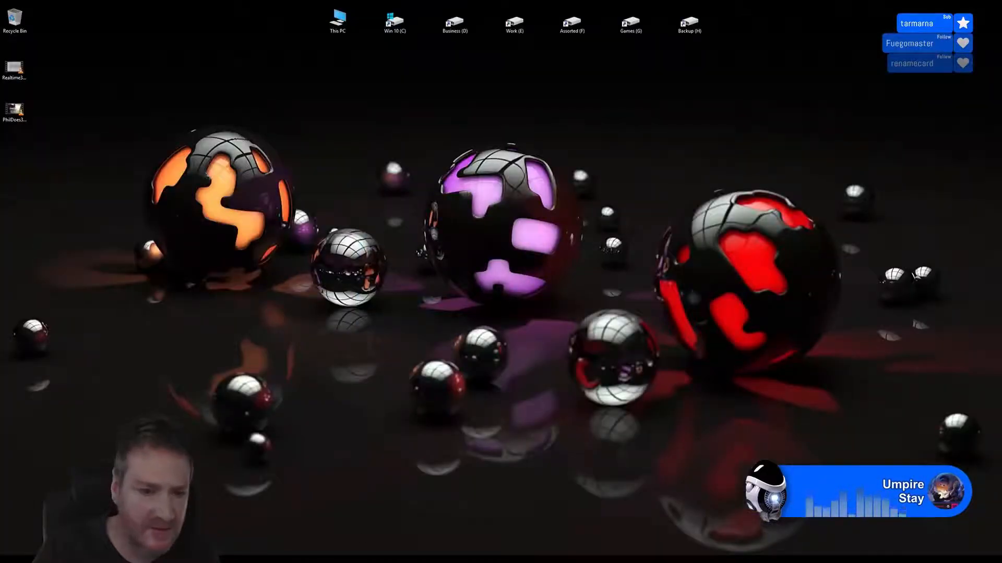
{"action": "key", "text": "alt+Tab"}
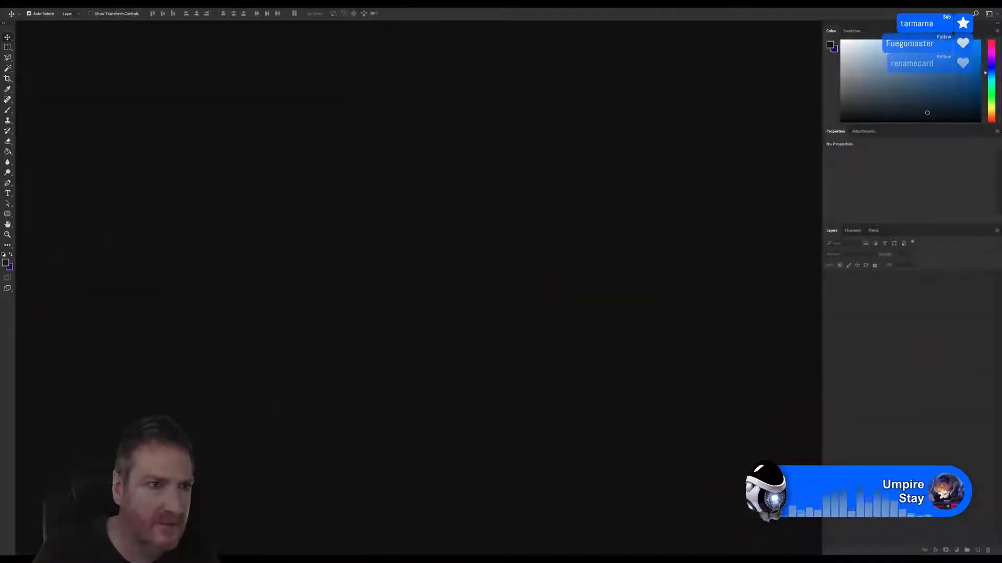
Open PanelCenter.png from the Models > ArtDeco Building > Deco_Model folder and fit the whole image in view
{"action": "left_click", "coordinate": [23, 7]}
{"action": "left_click", "coordinate": [53, 27]}
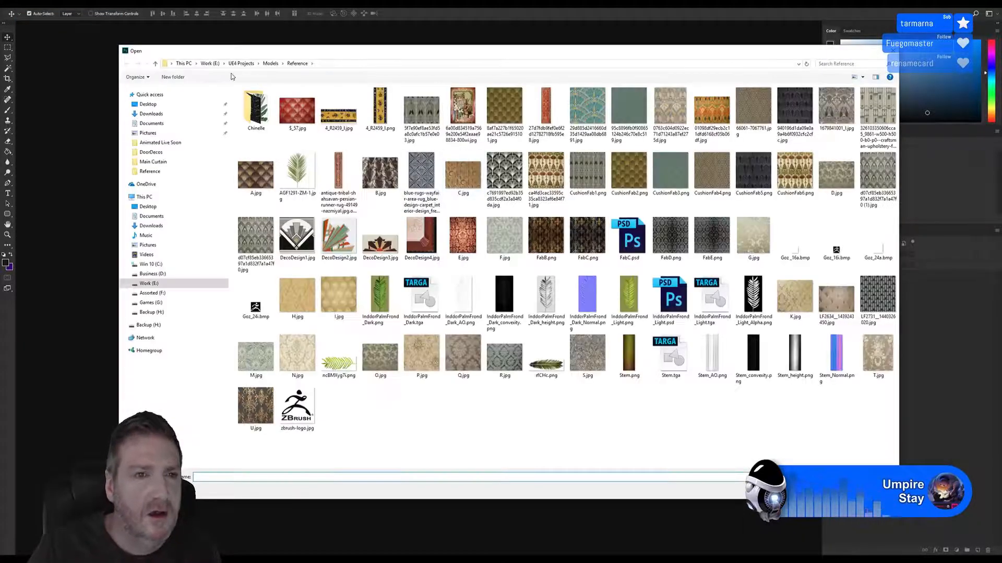
{"action": "left_click", "coordinate": [246, 63]}
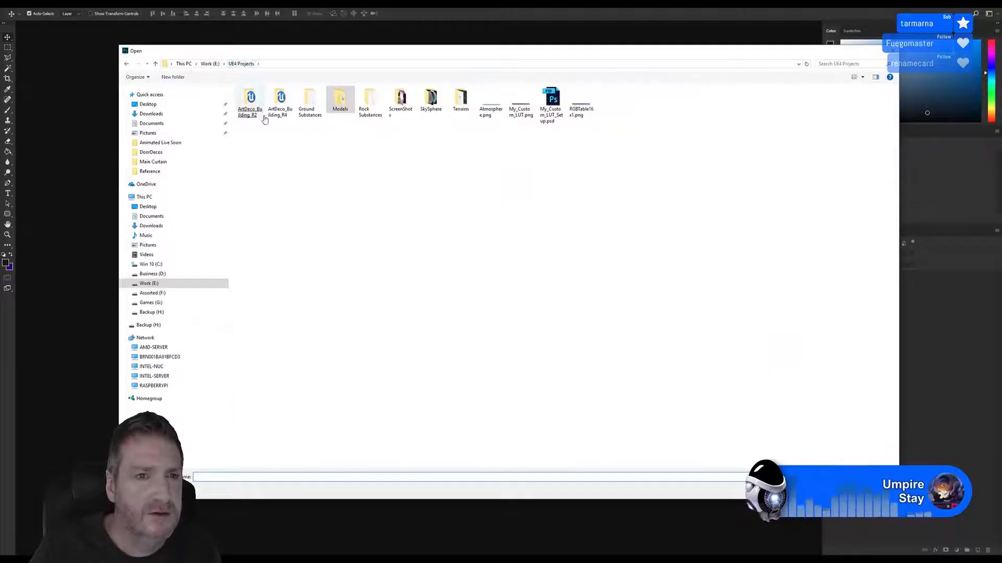
{"action": "double_click", "coordinate": [336, 115]}
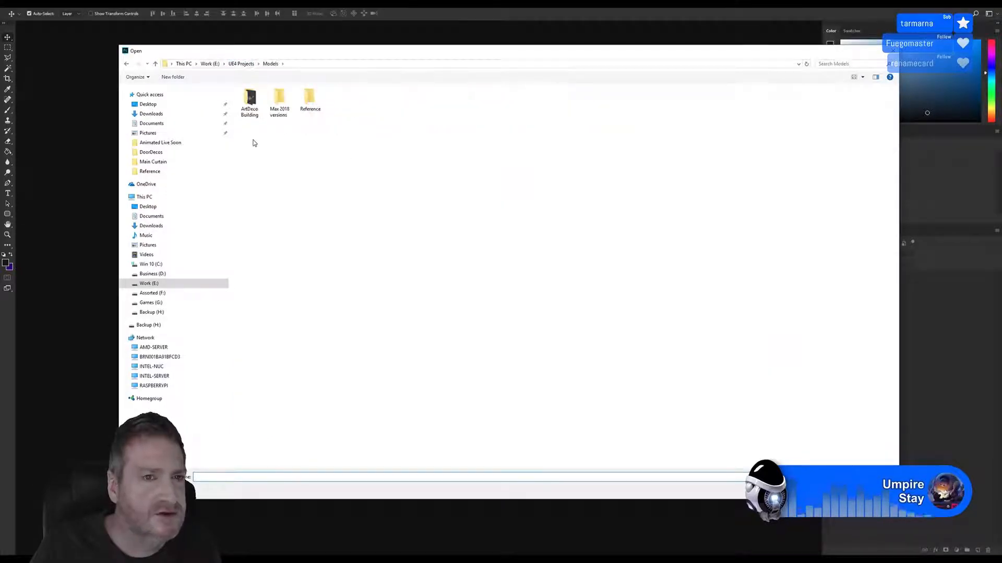
{"action": "double_click", "coordinate": [252, 104]}
{"action": "double_click", "coordinate": [250, 107]}
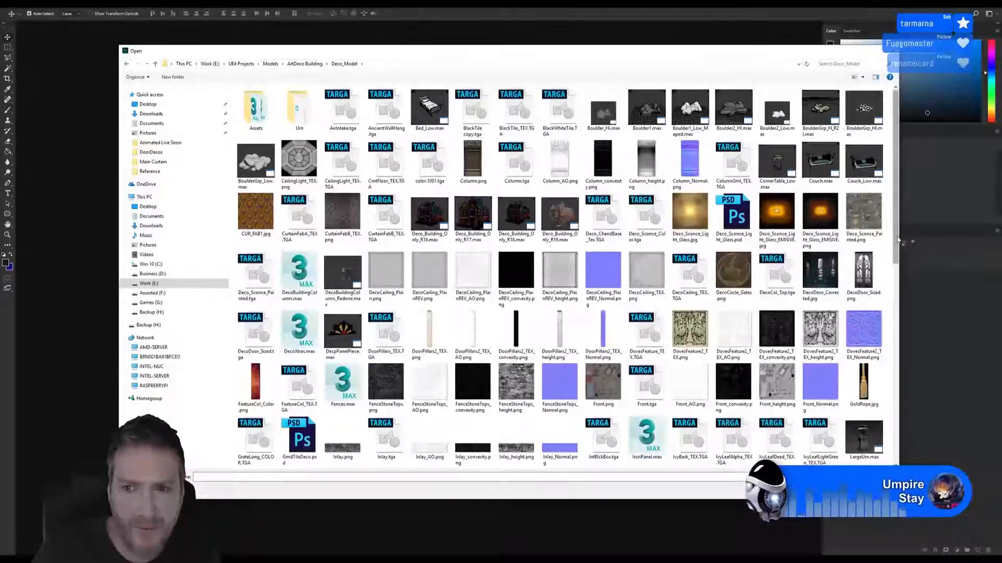
{"action": "left_click_drag", "start_coordinate": [897, 242], "coordinate": [898, 268]}
{"action": "left_click_drag", "start_coordinate": [896, 281], "coordinate": [894, 371]}
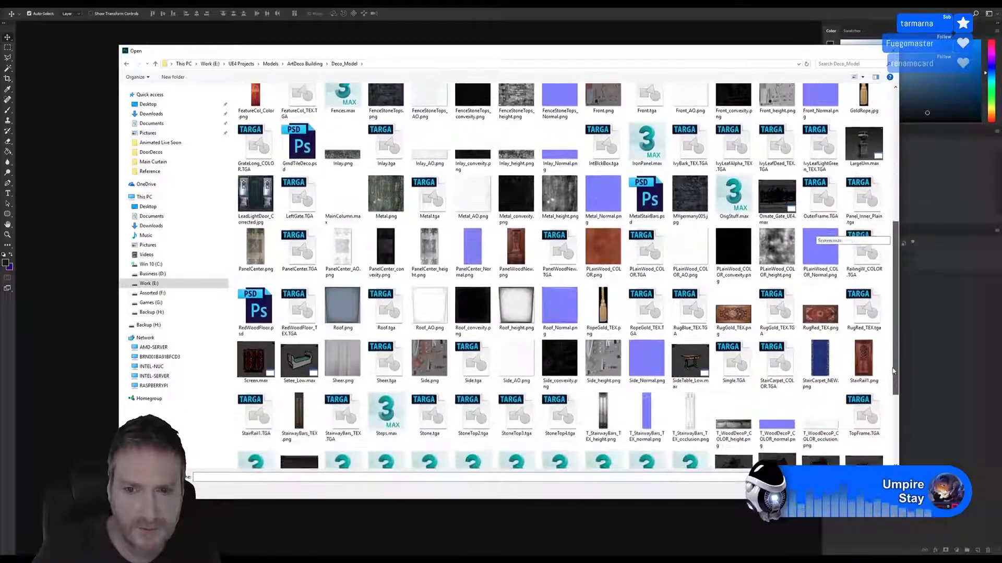
{"action": "double_click", "coordinate": [256, 250]}
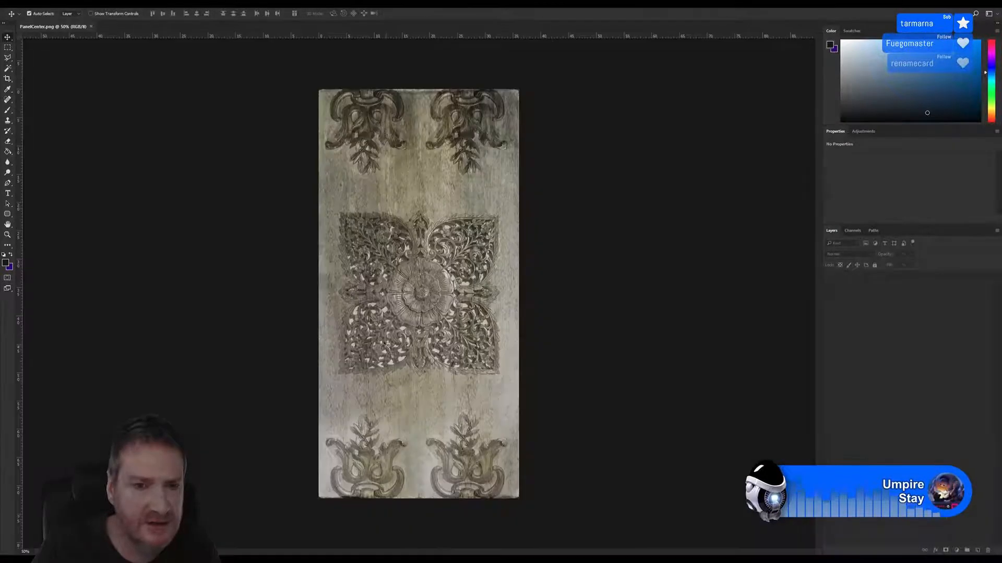
{"action": "key", "text": "ctrl+0"}
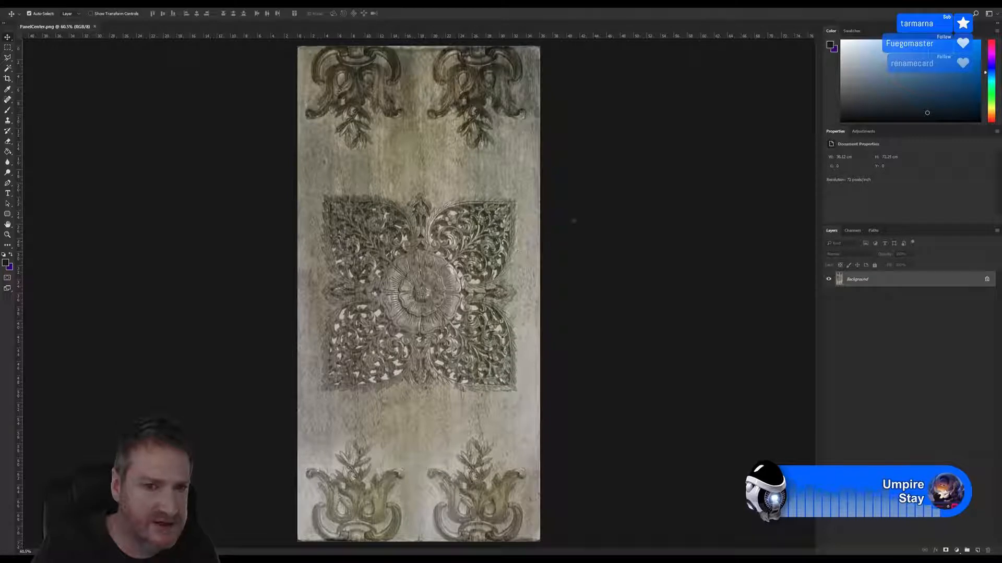
Try covering the central ornament's upper part with a copied strip of wood about 6.4 cm tall from below it, then hide that layer
{"action": "left_click", "coordinate": [8, 47]}
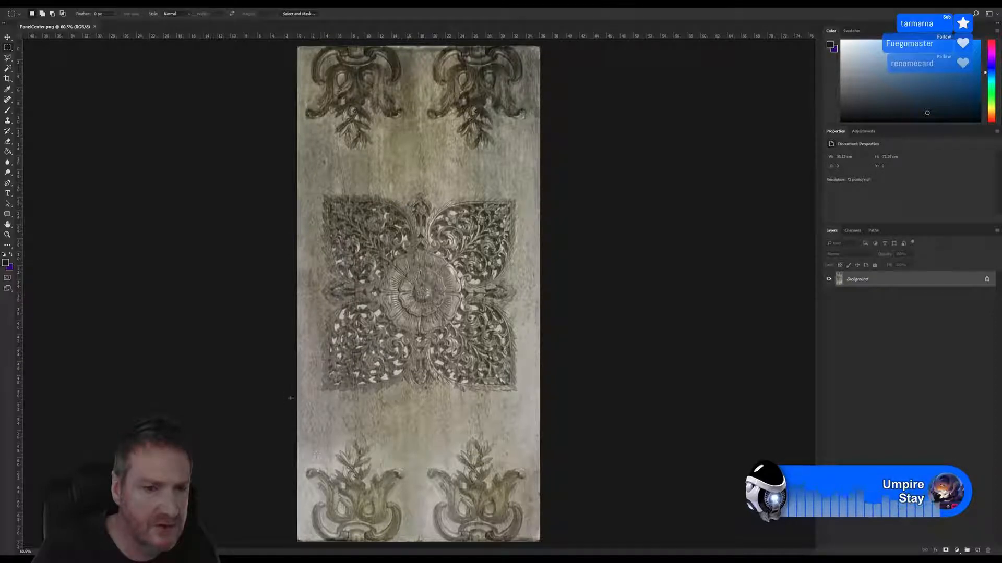
{"action": "left_click_drag", "start_coordinate": [295, 393], "coordinate": [620, 437]}
{"action": "key", "text": "ctrl+j"}
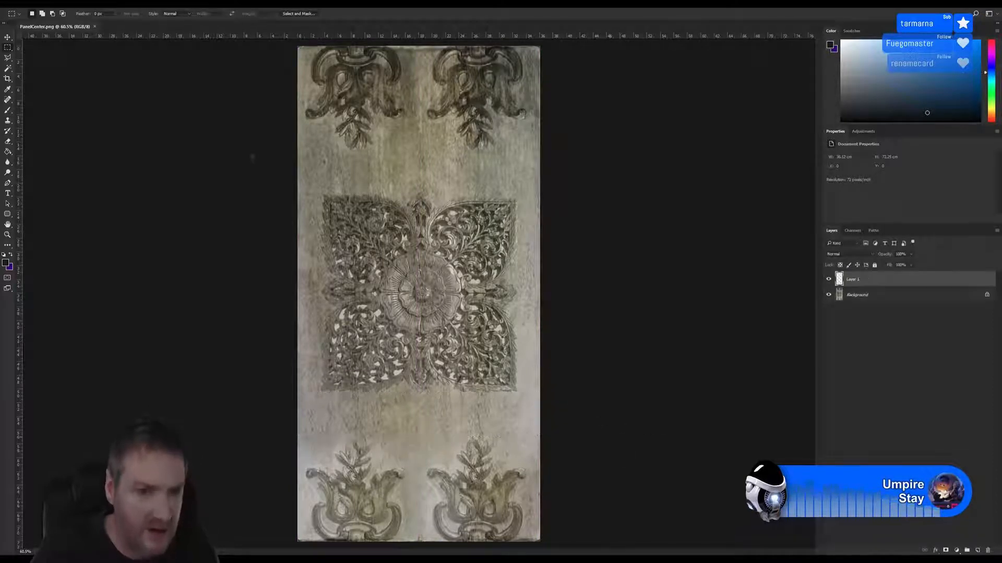
{"action": "key", "text": "v"}
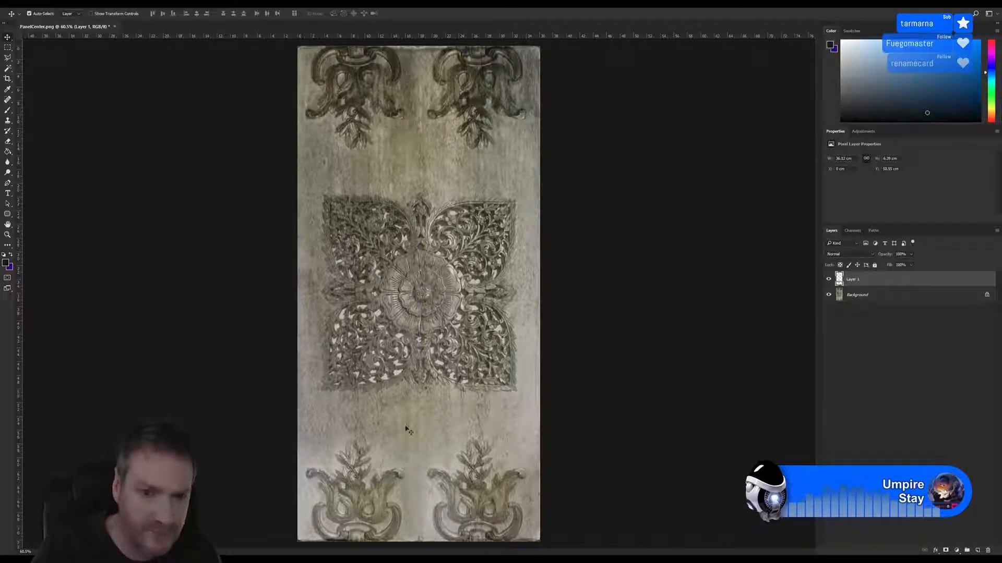
{"action": "left_click_drag", "start_coordinate": [415, 420], "coordinate": [463, 206]}
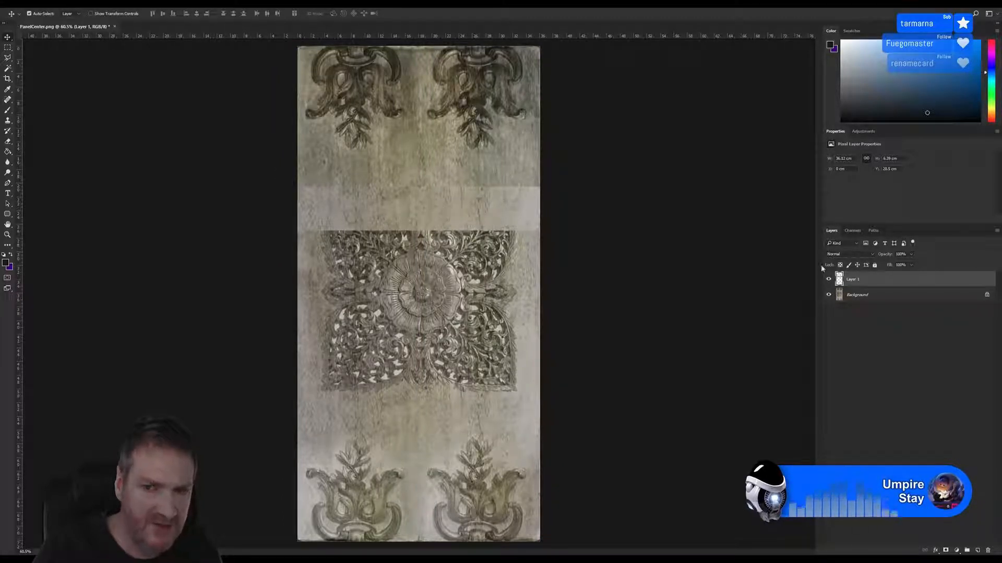
{"action": "left_click", "coordinate": [829, 280]}
Copy a full-width wood strip about 6.7 cm tall from above the ornament to a new layer and move it down over the ornament's top
{"action": "key", "text": "m"}
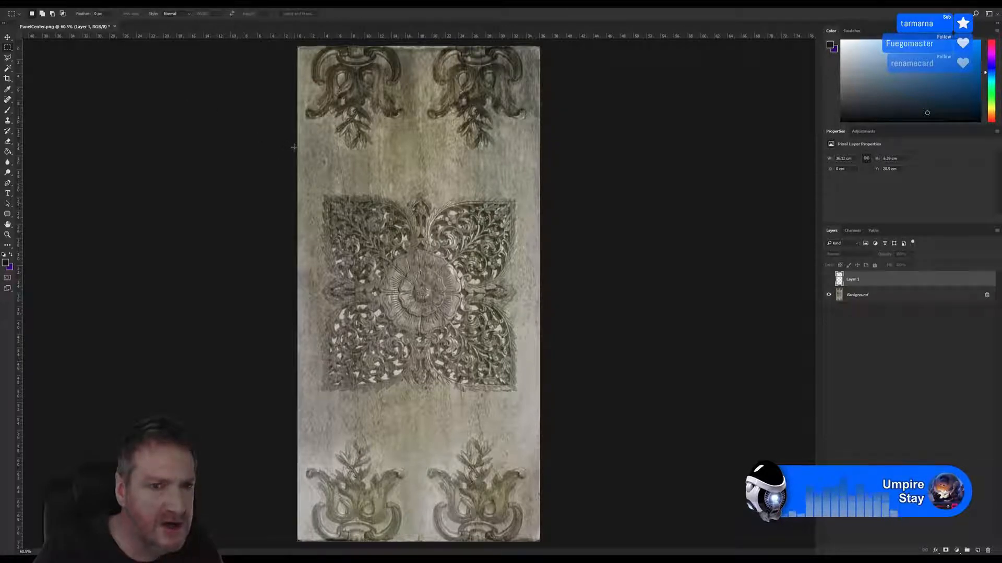
{"action": "left_click_drag", "start_coordinate": [294, 147], "coordinate": [550, 194]}
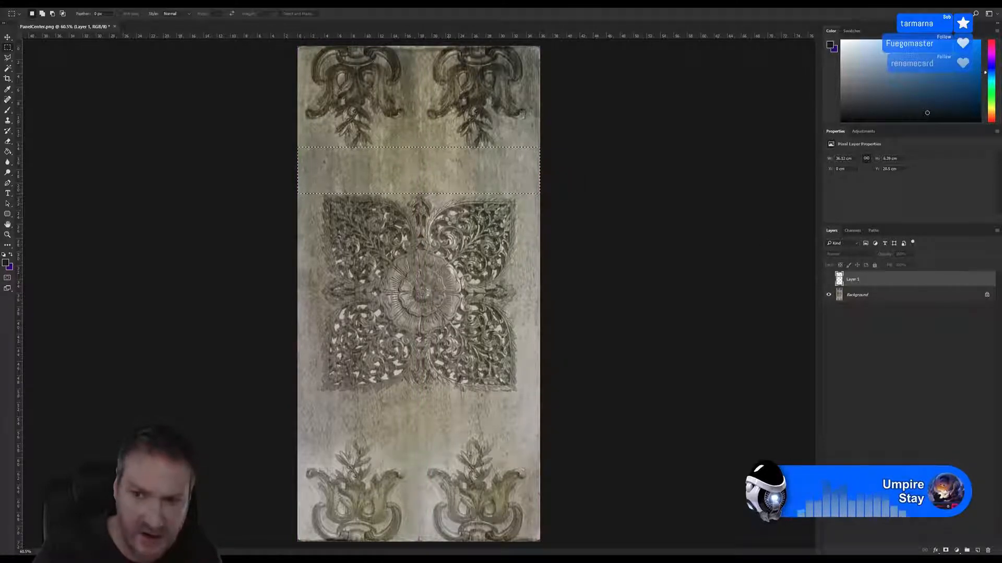
{"action": "left_click", "coordinate": [873, 294]}
{"action": "key", "text": "ctrl+j"}
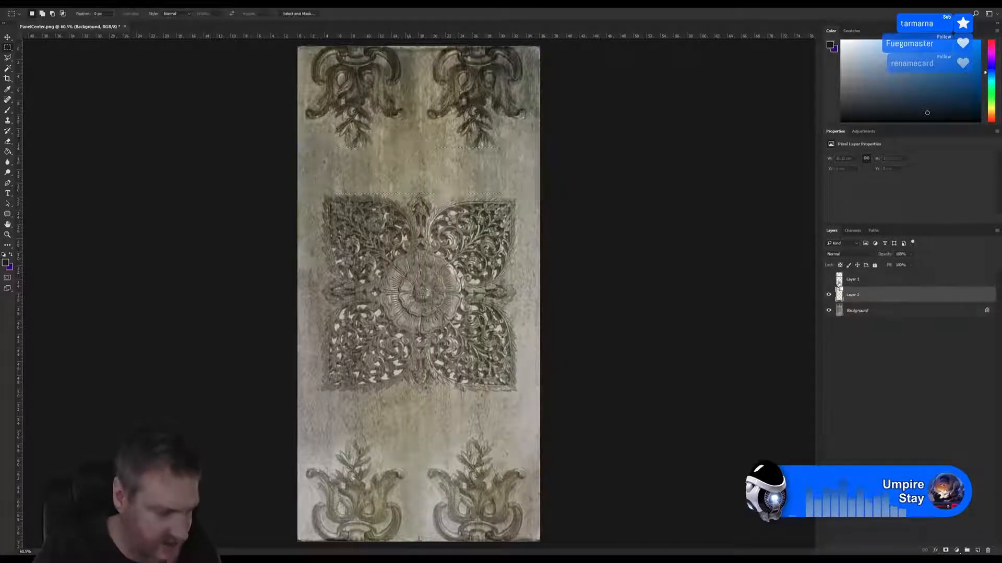
{"action": "key", "text": "v"}
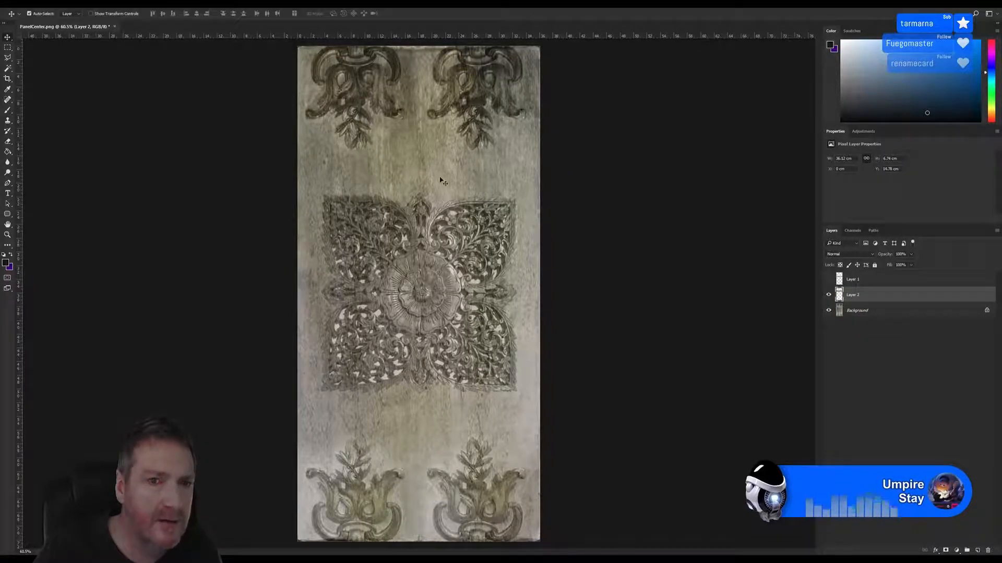
{"action": "left_click_drag", "start_coordinate": [437, 176], "coordinate": [458, 220]}
Erase along the upper edge of the Layer 2 wood strip to blend its seam with the background
{"action": "scroll", "coordinate": [410, 201], "scroll_direction": "up", "scroll_amount": 3, "text": "alt"}
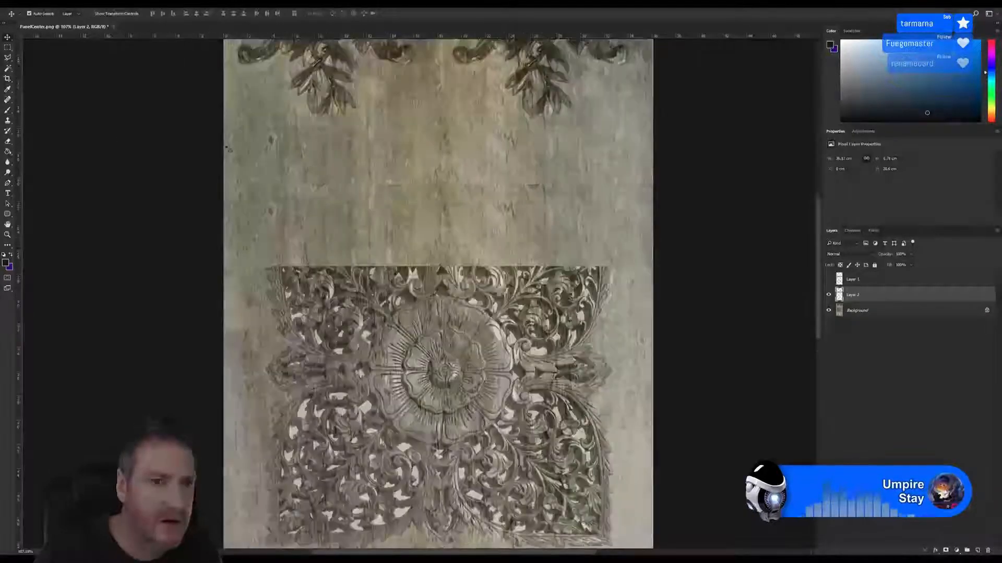
{"action": "left_click", "coordinate": [8, 141]}
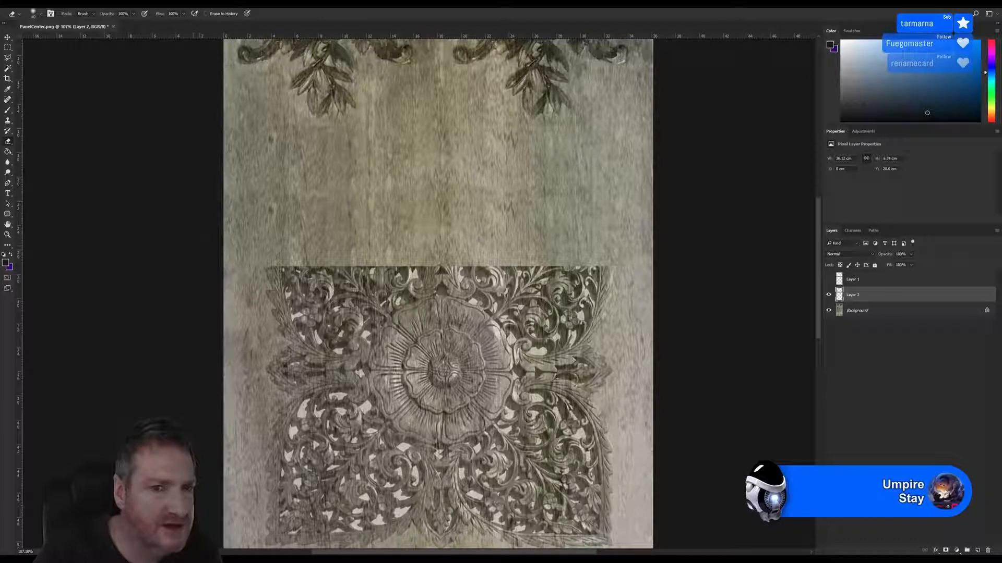
{"action": "scroll", "coordinate": [584, 220], "scroll_direction": "down", "scroll_amount": 2, "text": "alt"}
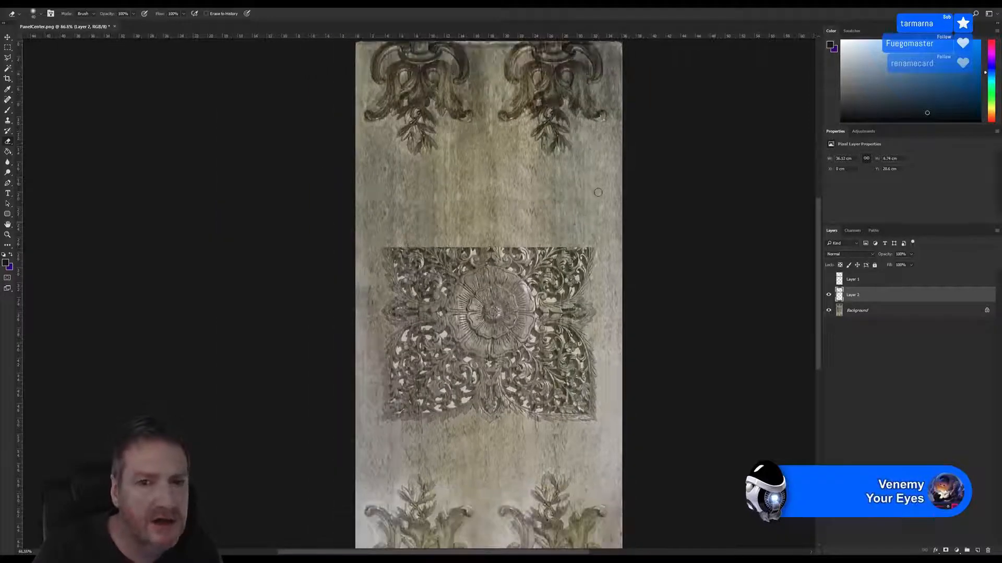
Duplicate Layer 2 as Layer 2 copy and move the copy down to cover more of the central ornament
{"action": "right_click", "coordinate": [863, 297]}
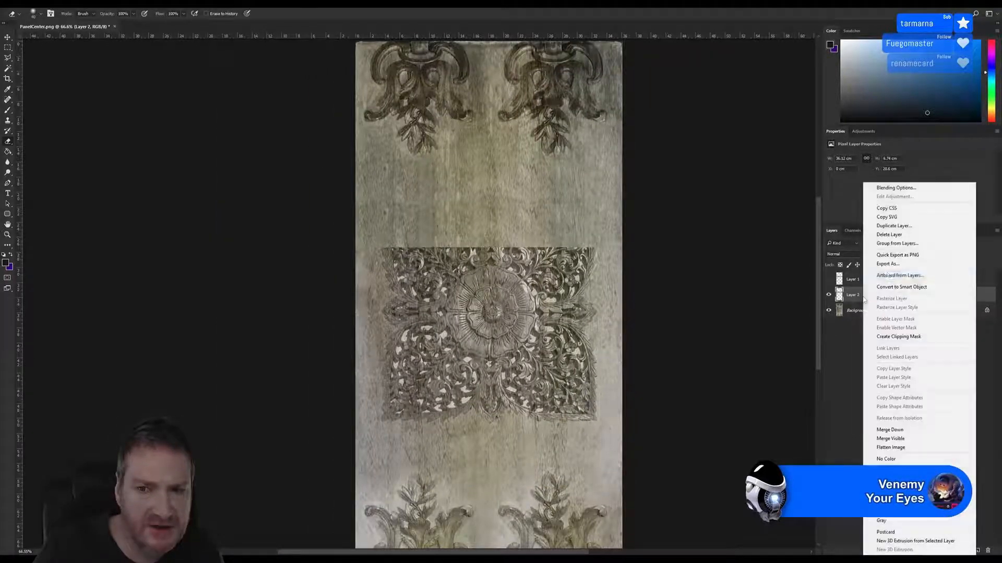
{"action": "left_click", "coordinate": [894, 225]}
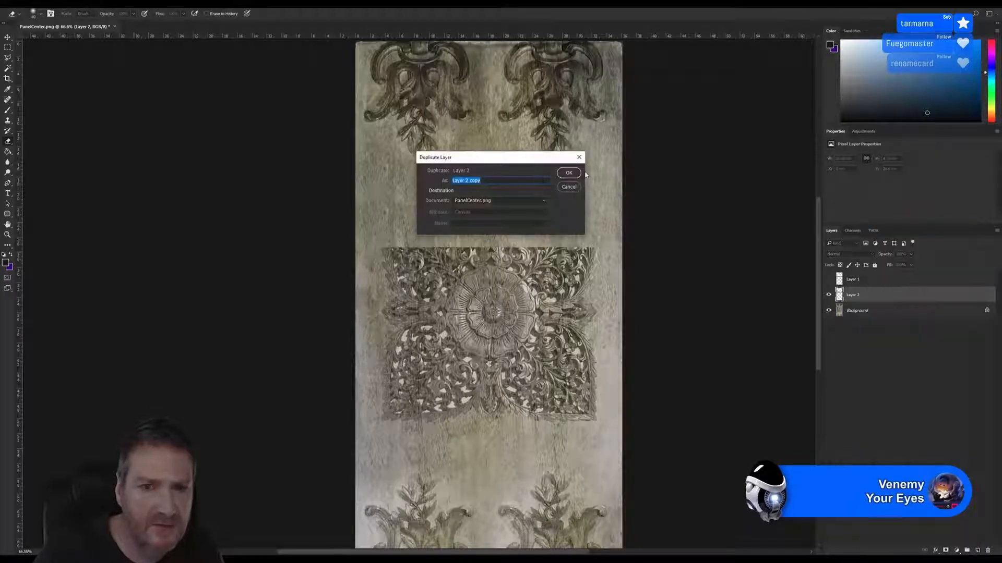
{"action": "left_click", "coordinate": [575, 177]}
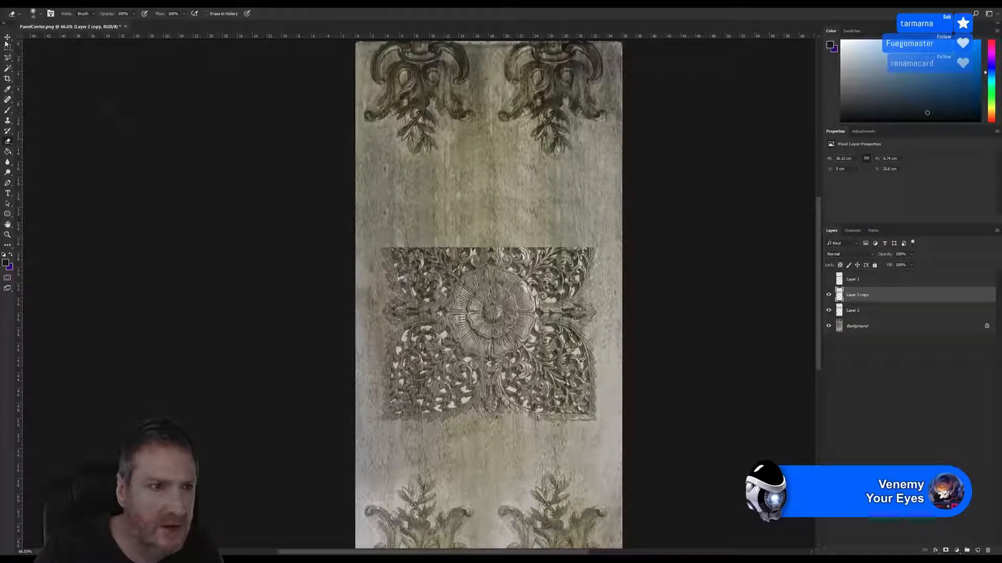
{"action": "left_click", "coordinate": [7, 38]}
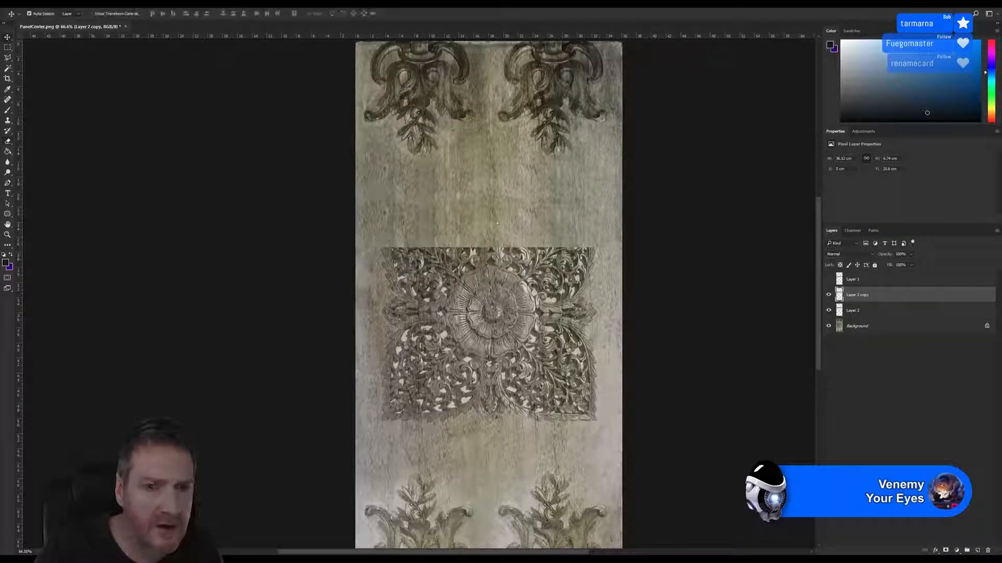
{"action": "left_click_drag", "start_coordinate": [497, 223], "coordinate": [502, 262]}
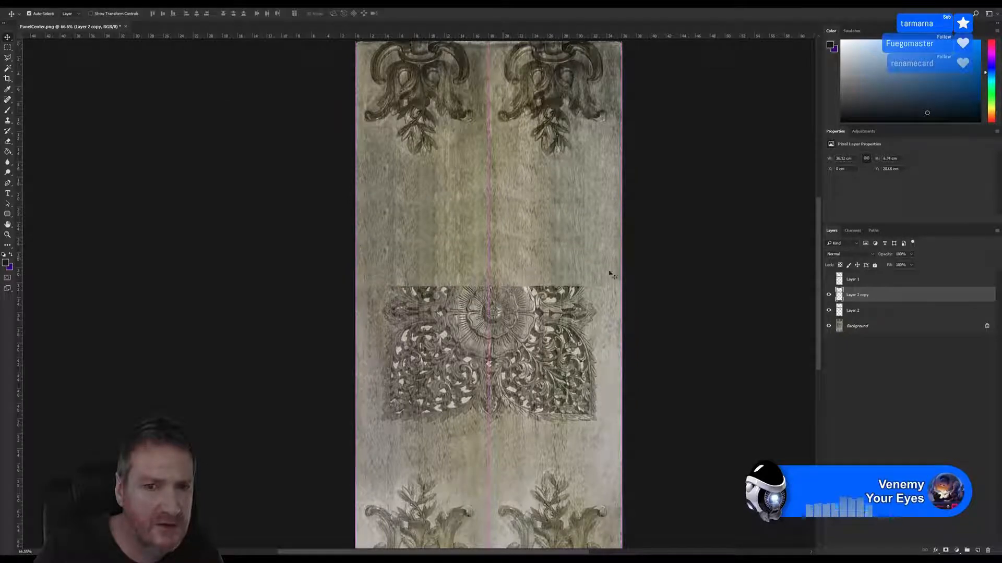
{"action": "scroll", "coordinate": [470, 227], "scroll_direction": "up", "scroll_amount": 3, "text": "alt"}
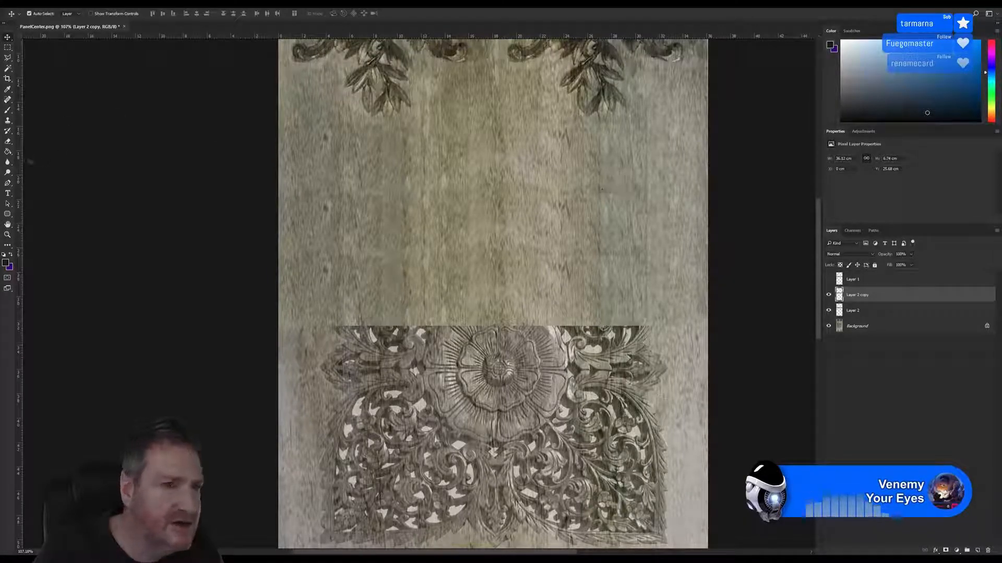
Delete the hidden Layer 1 and flatten the image for retouching with the Clone Stamp
{"action": "left_click", "coordinate": [8, 122]}
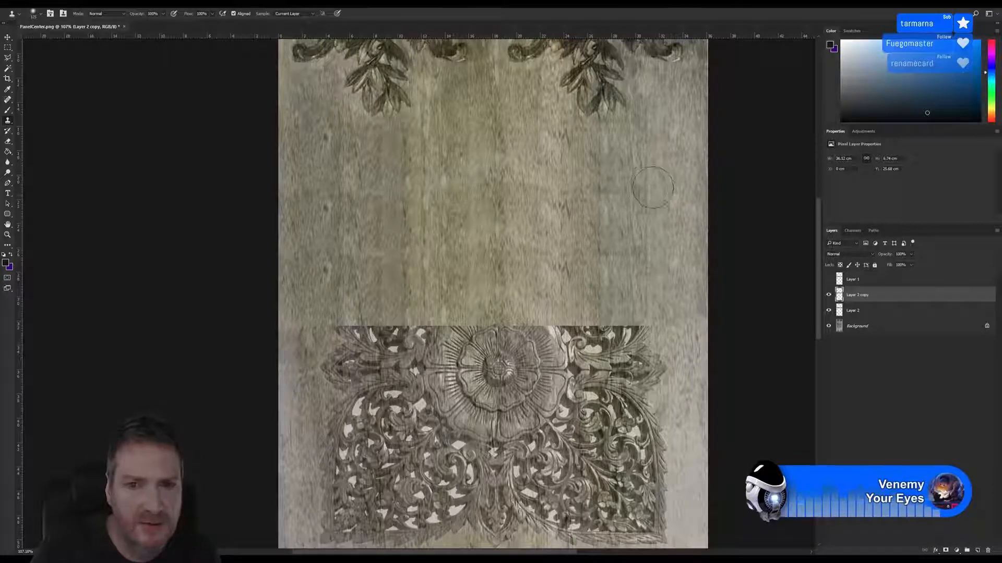
{"action": "left_click", "coordinate": [644, 157], "text": "alt"}
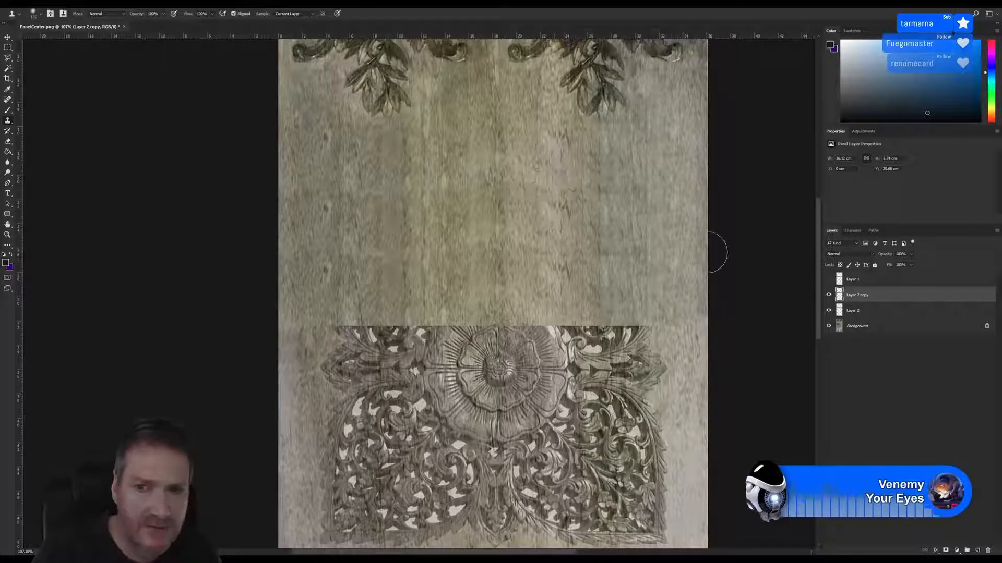
{"action": "left_click", "coordinate": [866, 279]}
{"action": "left_click", "coordinate": [987, 550]}
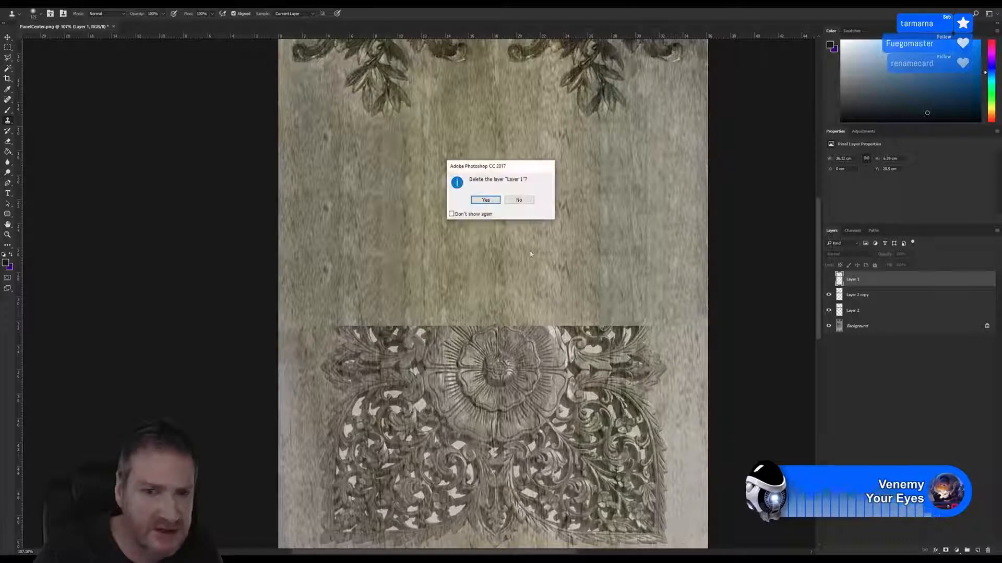
{"action": "left_click", "coordinate": [486, 200]}
{"action": "right_click", "coordinate": [856, 281]}
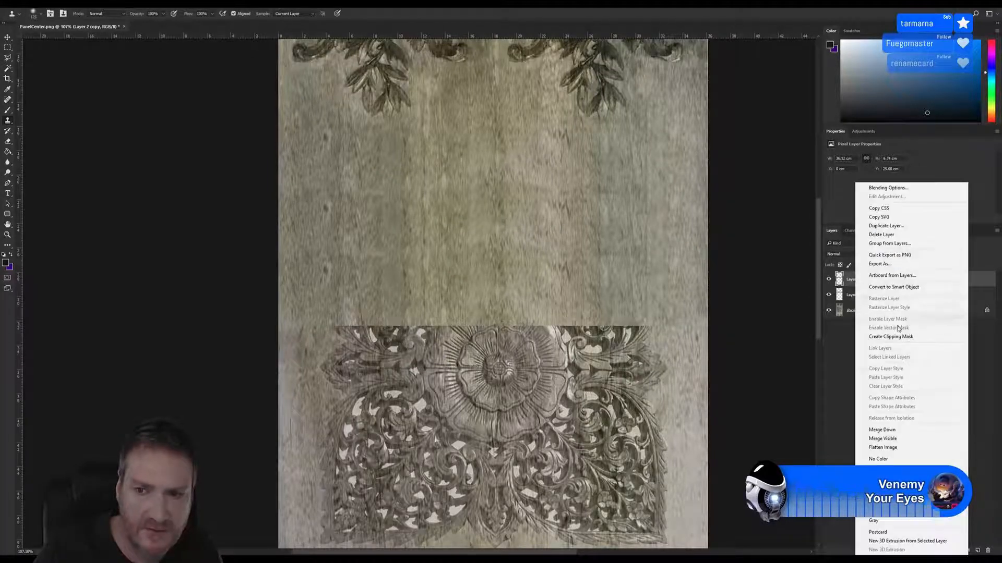
{"action": "left_click", "coordinate": [882, 447]}
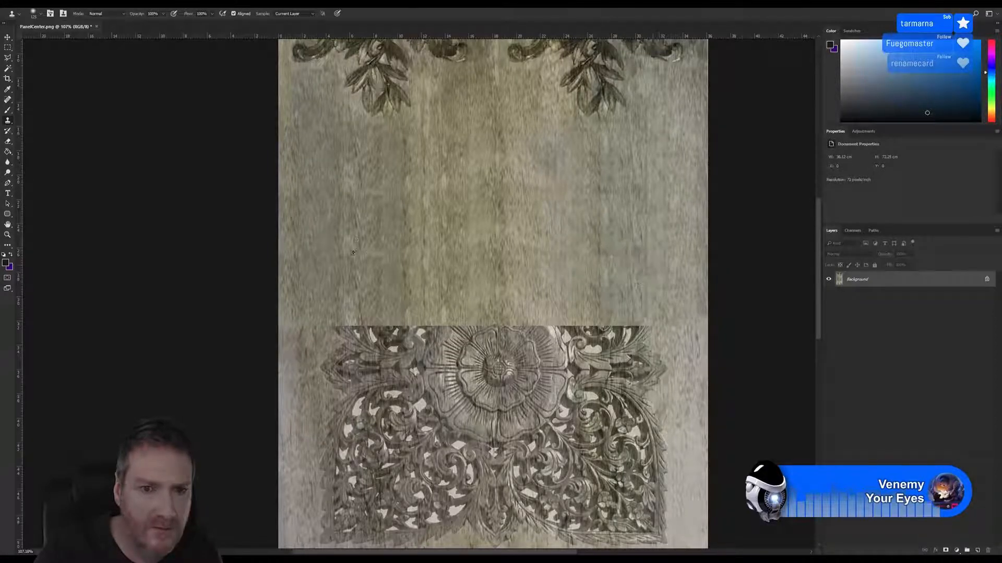
Clone over the repeated grain marks in the middle and left part of the plain wood area above the ornament
{"action": "left_click", "coordinate": [525, 271], "text": "alt"}
{"action": "left_click_drag", "start_coordinate": [512, 282], "coordinate": [503, 268]}
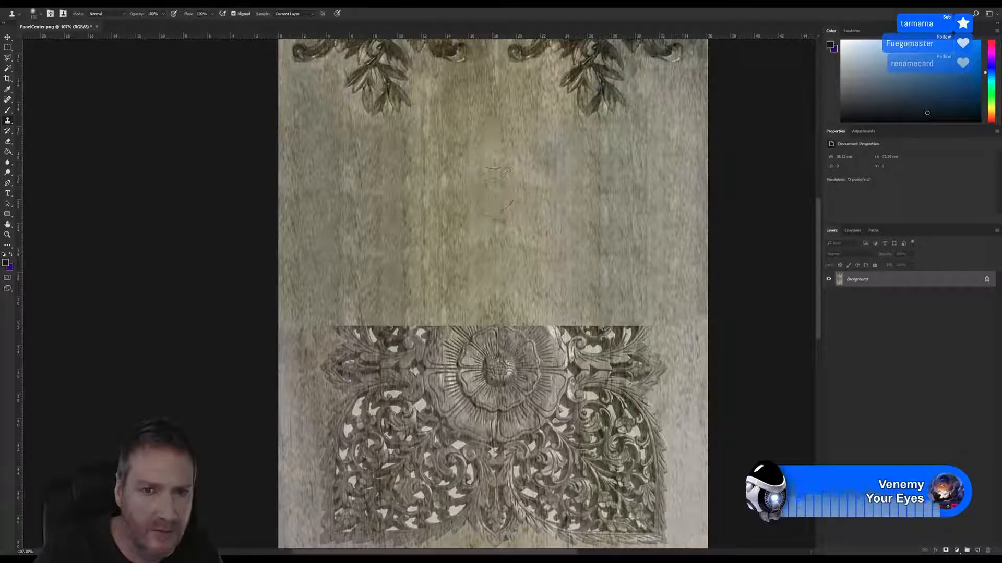
{"action": "left_click", "coordinate": [453, 229], "text": "alt"}
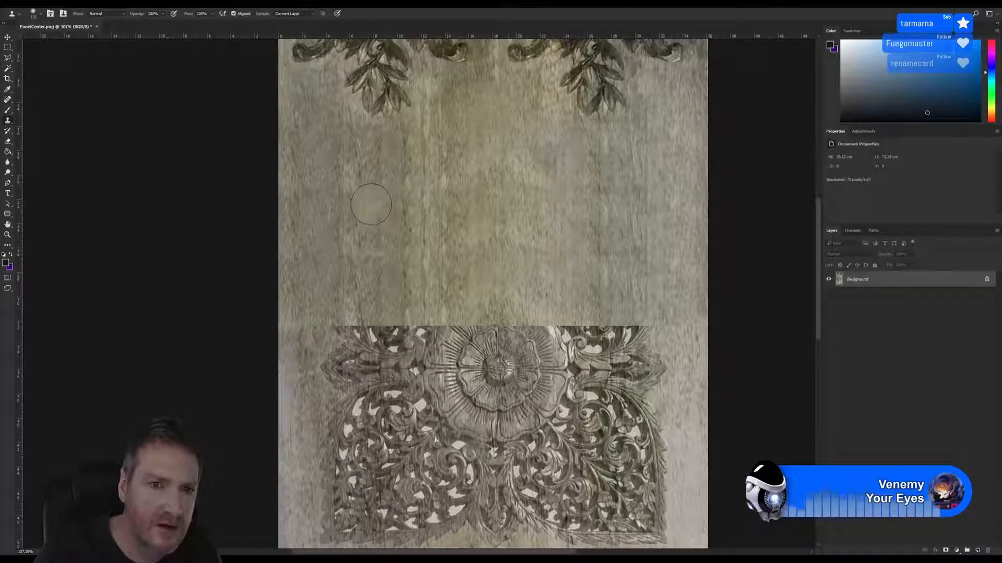
{"action": "mouse_move", "coordinate": [374, 192]}
{"action": "left_mouse_down"}
{"action": "mouse_move", "coordinate": [339, 156]}
{"action": "mouse_move", "coordinate": [382, 156]}
{"action": "left_mouse_up"}
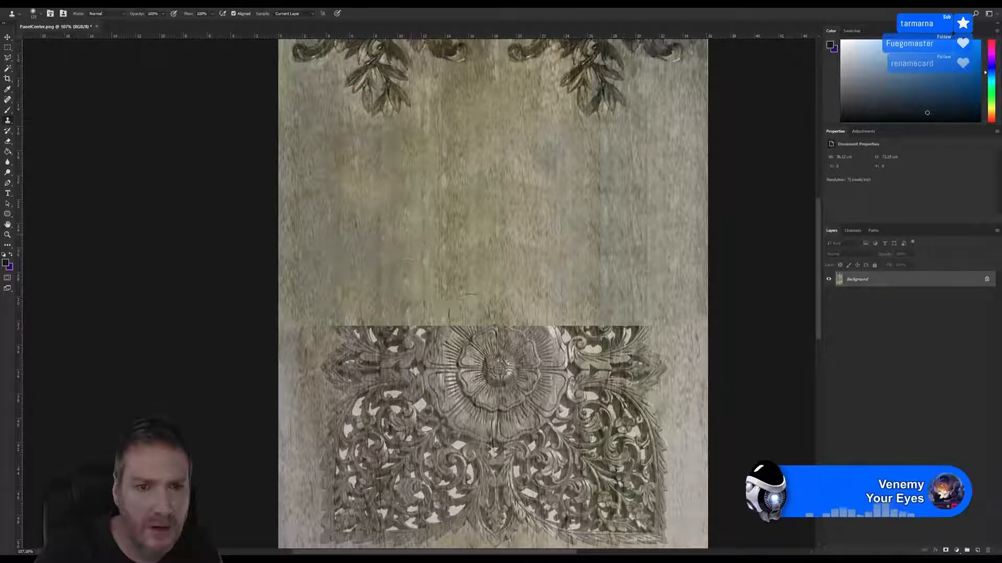
{"action": "scroll", "coordinate": [561, 246], "scroll_direction": "down", "scroll_amount": 4, "text": "alt"}
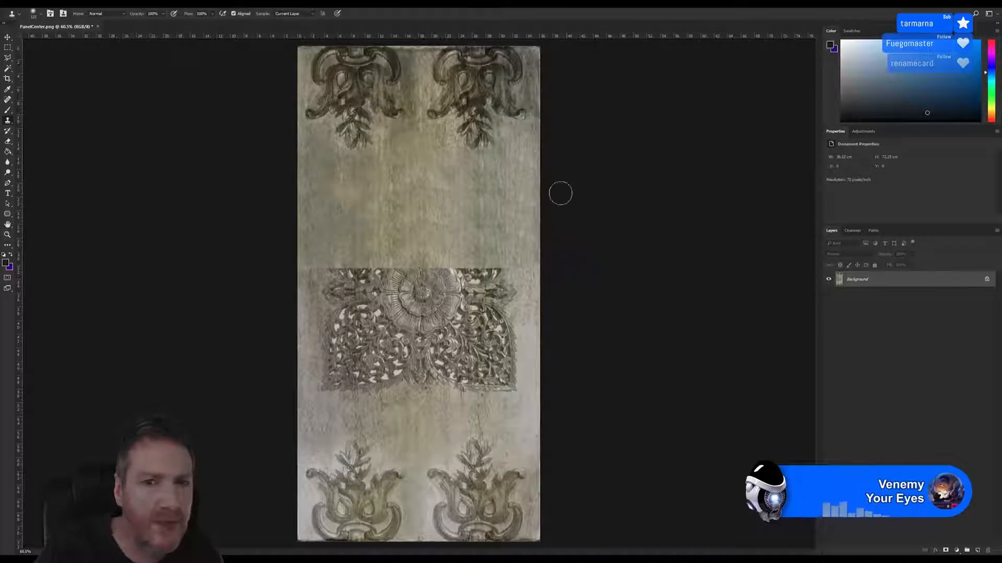
Clone over the repeated grain marks in the right part of the plain wood area above the ornament
{"action": "scroll", "coordinate": [560, 193], "scroll_direction": "up", "scroll_amount": 4, "text": "alt"}
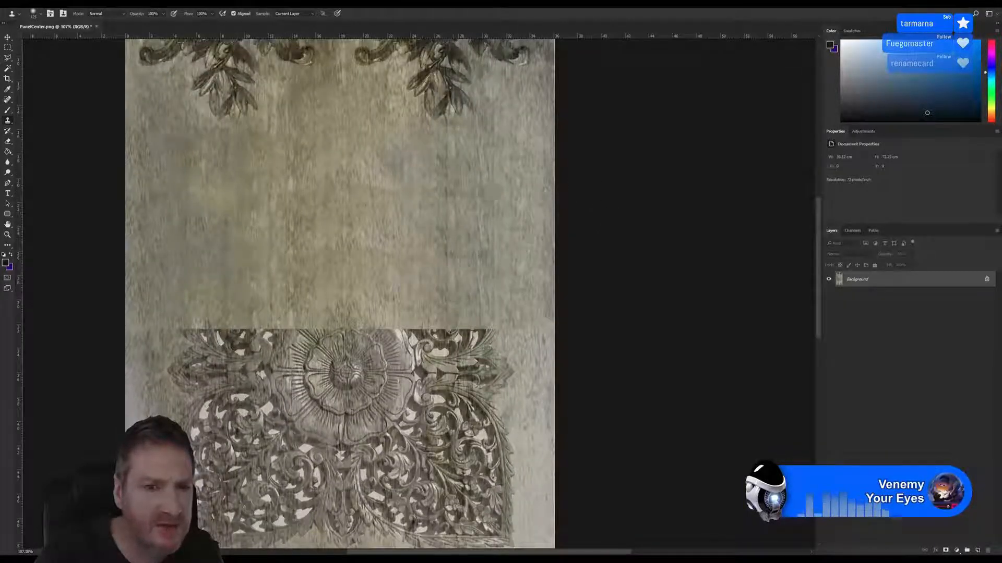
{"action": "left_click", "coordinate": [515, 170], "text": "alt"}
{"action": "left_click_drag", "start_coordinate": [452, 182], "coordinate": [450, 247]}
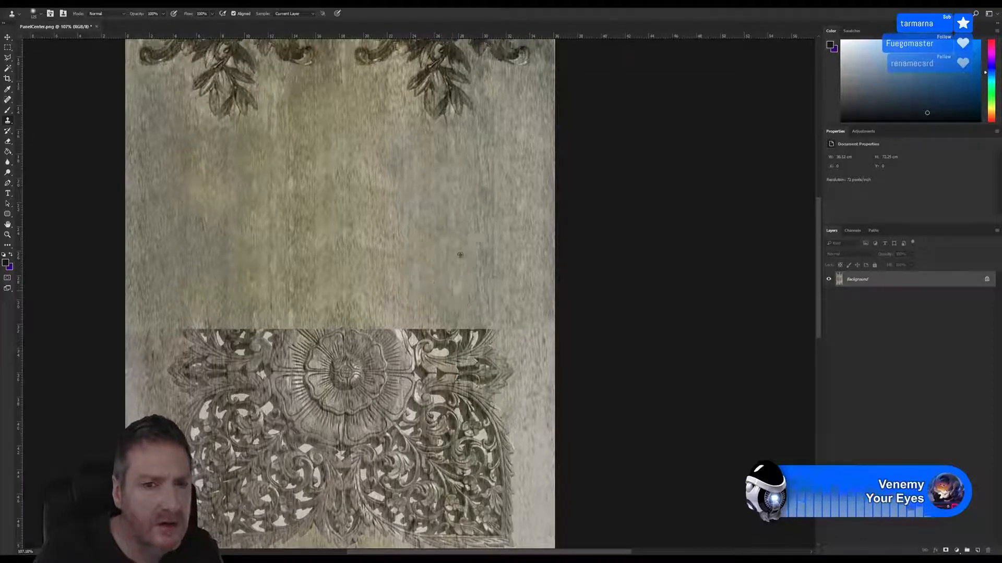
Select the full-width upper part of the image, ending at the upper edge of the remaining central ornament
{"action": "scroll", "coordinate": [432, 293], "scroll_direction": "down", "scroll_amount": 2, "text": "alt"}
{"action": "scroll", "coordinate": [432, 293], "scroll_direction": "down", "scroll_amount": 1, "text": "alt"}
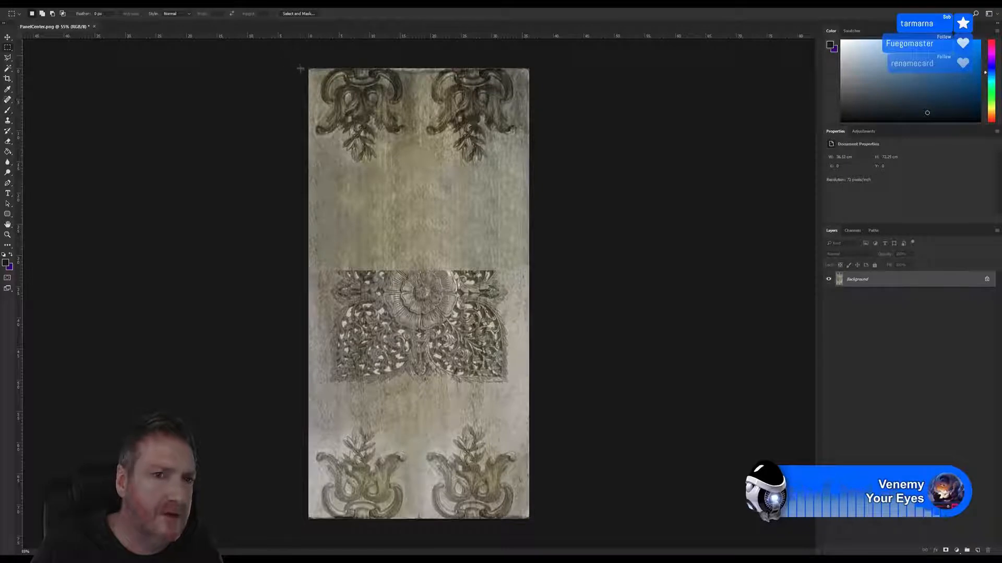
{"action": "left_click_drag", "start_coordinate": [300, 67], "coordinate": [561, 270]}
Try to trim the image based on the top left pixel color on all four sides
{"action": "left_click", "coordinate": [49, 4]}
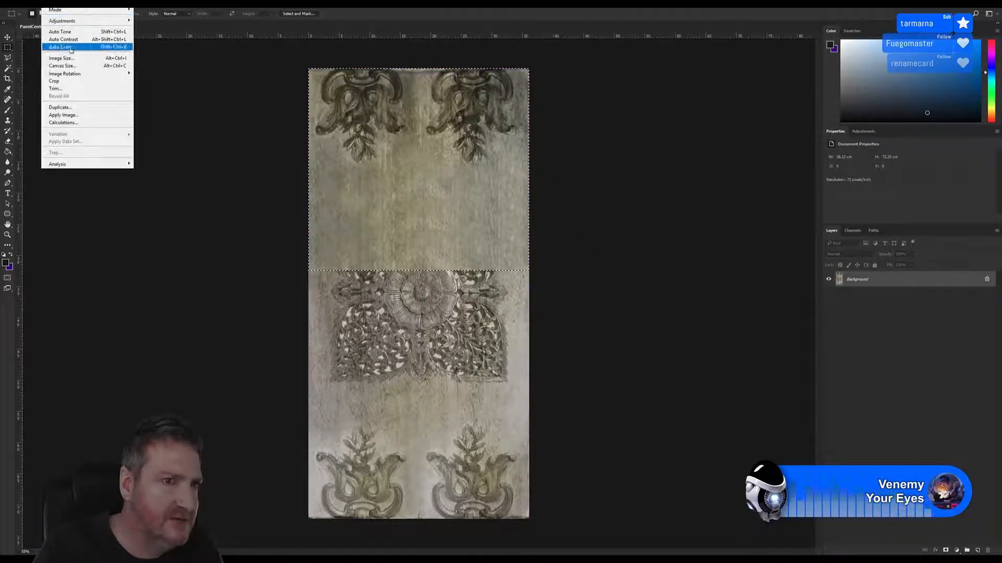
{"action": "left_click", "coordinate": [63, 88]}
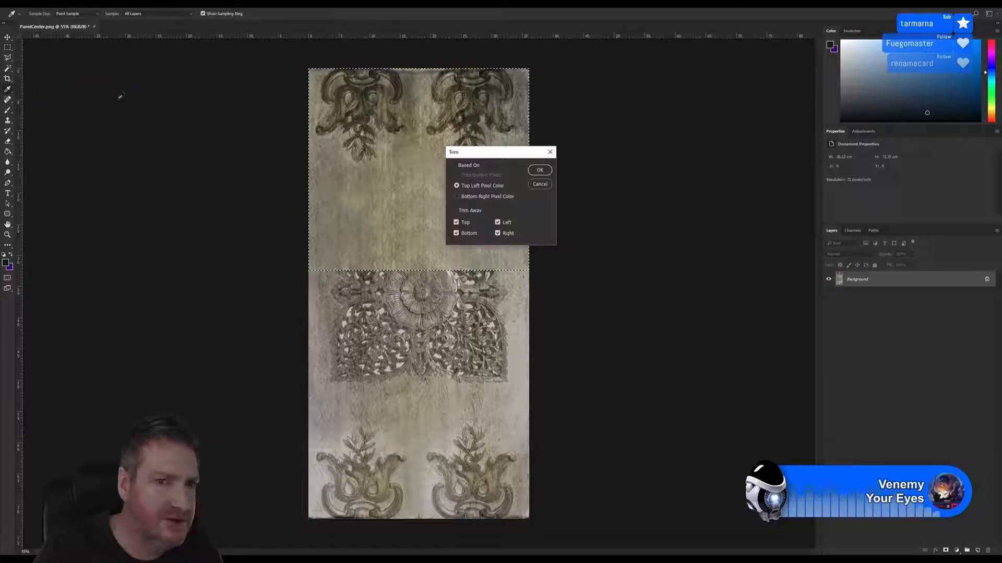
{"action": "left_click", "coordinate": [540, 170]}
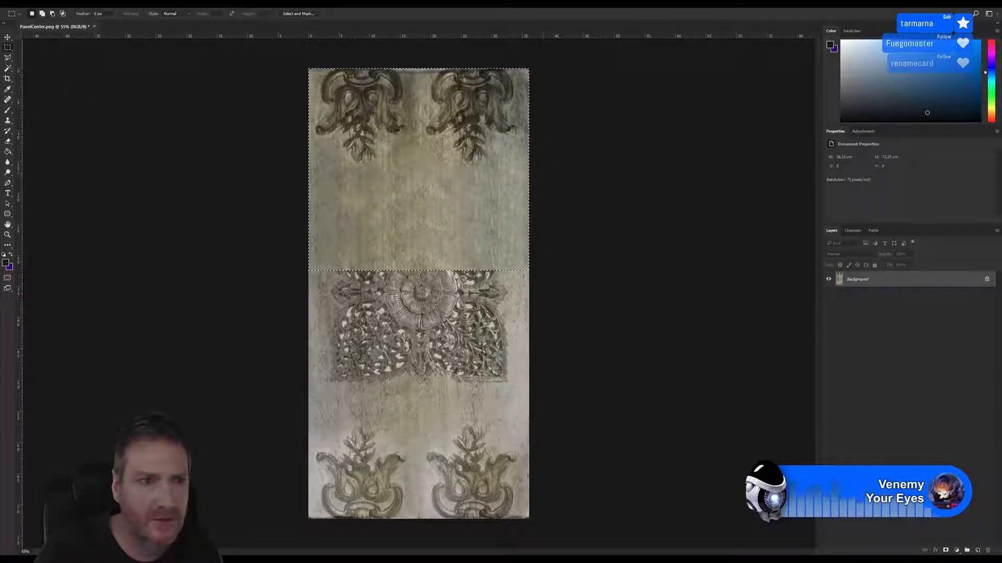
Crop the image to the selected upper part and clear the selection
{"action": "left_click", "coordinate": [48, 3]}
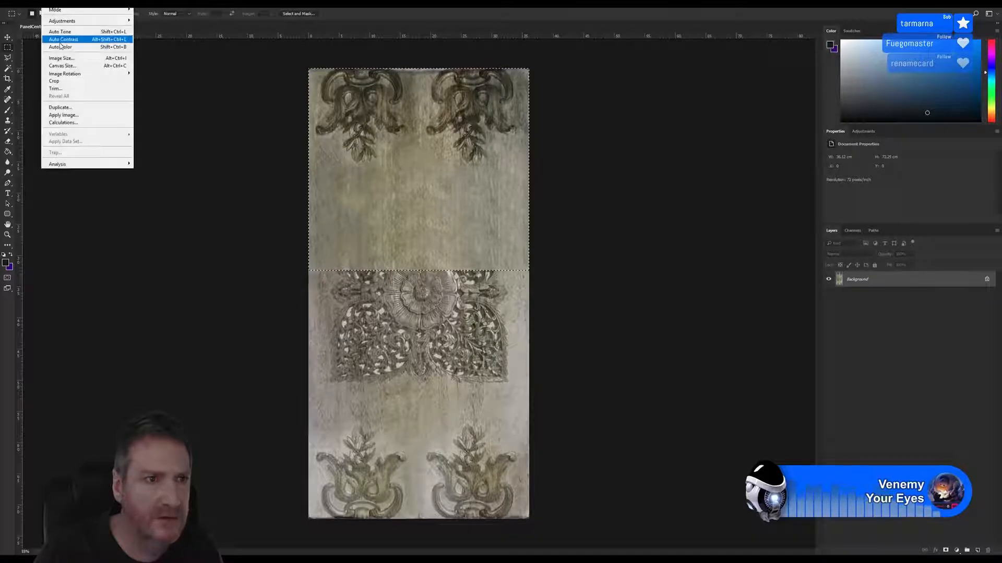
{"action": "left_click", "coordinate": [59, 80]}
{"action": "key", "text": "ctrl+d"}
{"action": "key", "text": "ctrl+plus"}
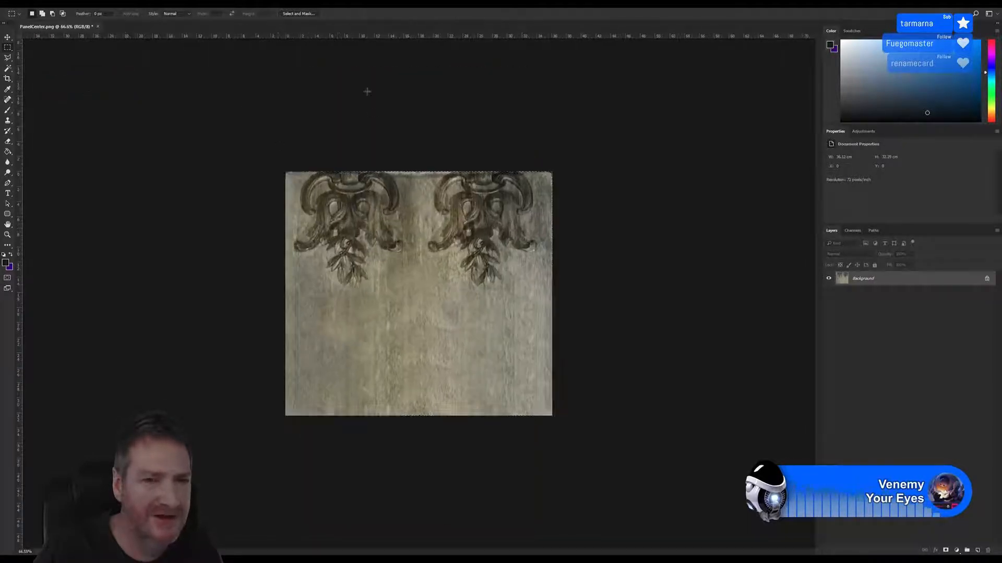
Resize the image to 1024 px wide and 512 px high with unlinked proportions
{"action": "left_click", "coordinate": [48, 3]}
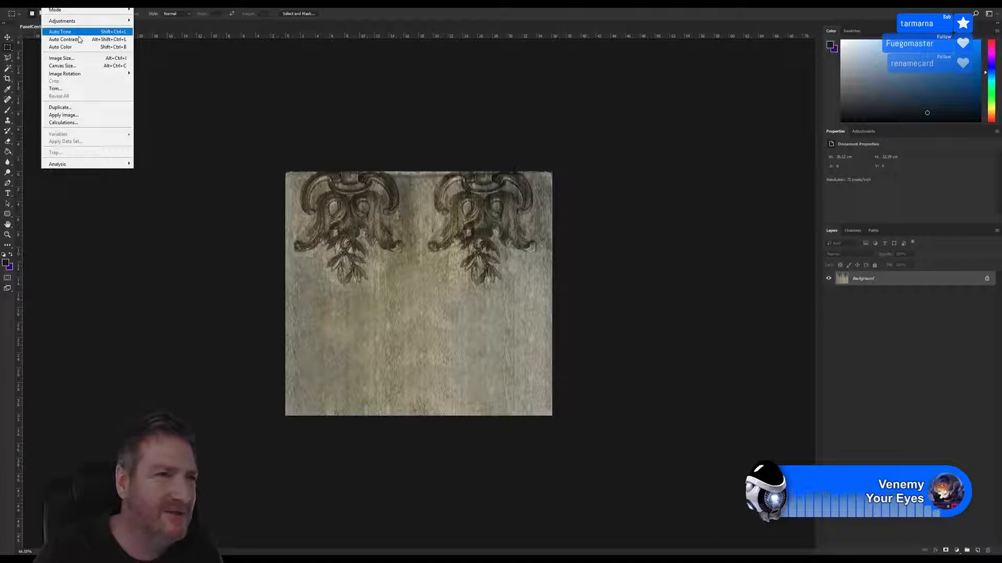
{"action": "left_click", "coordinate": [61, 58]}
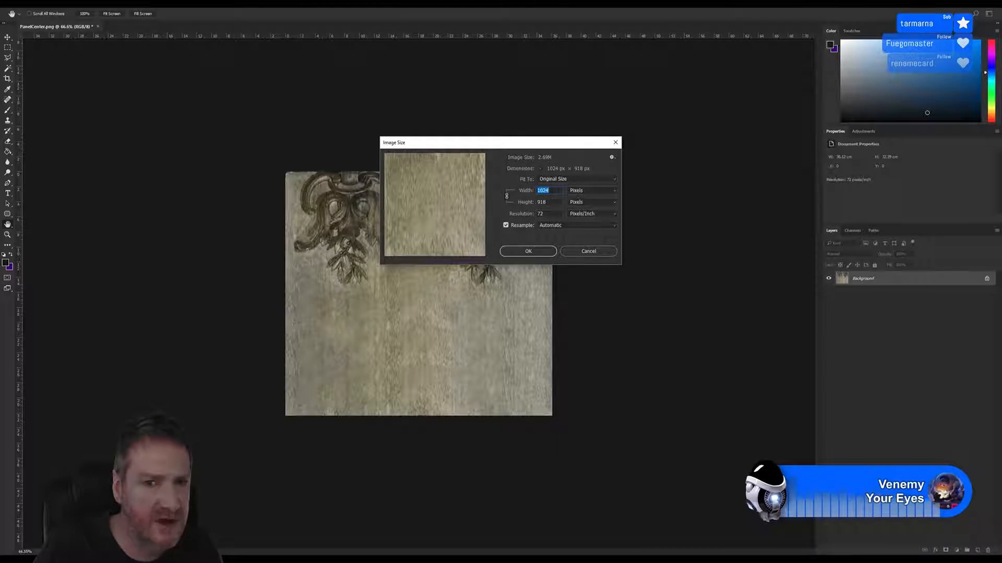
{"action": "key", "text": "Tab"}
{"action": "type", "text": "512"}
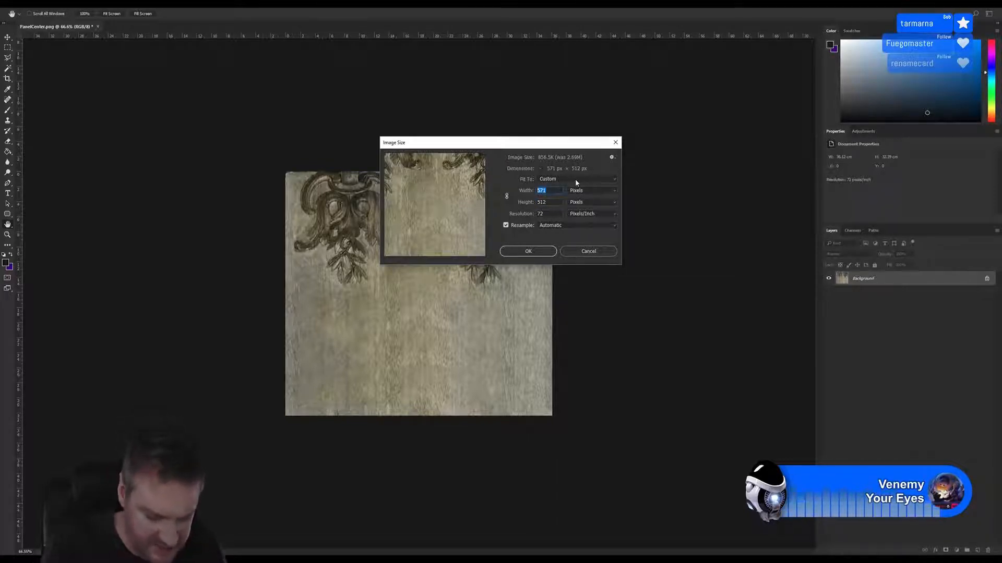
{"action": "type", "text": "1024"}
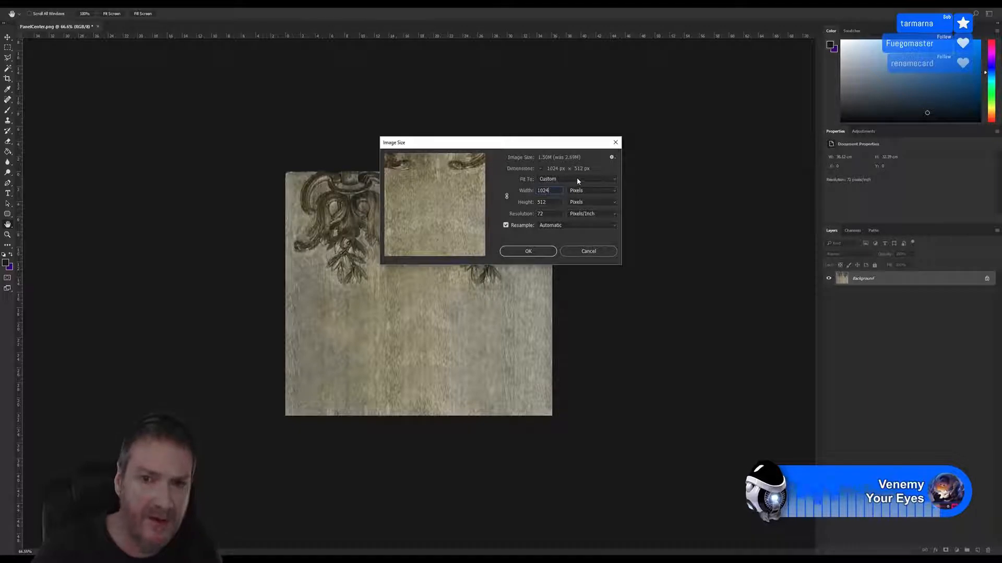
{"action": "left_click", "coordinate": [528, 253]}
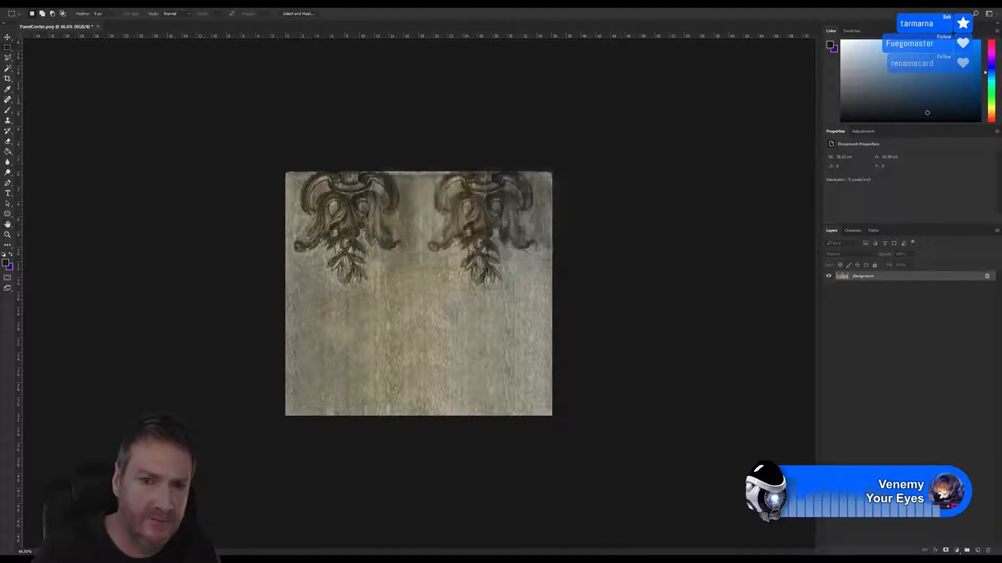
{"action": "scroll", "coordinate": [361, 307], "scroll_direction": "up", "scroll_amount": 1}
{"action": "scroll", "coordinate": [360, 307], "scroll_direction": "up", "scroll_amount": 1}
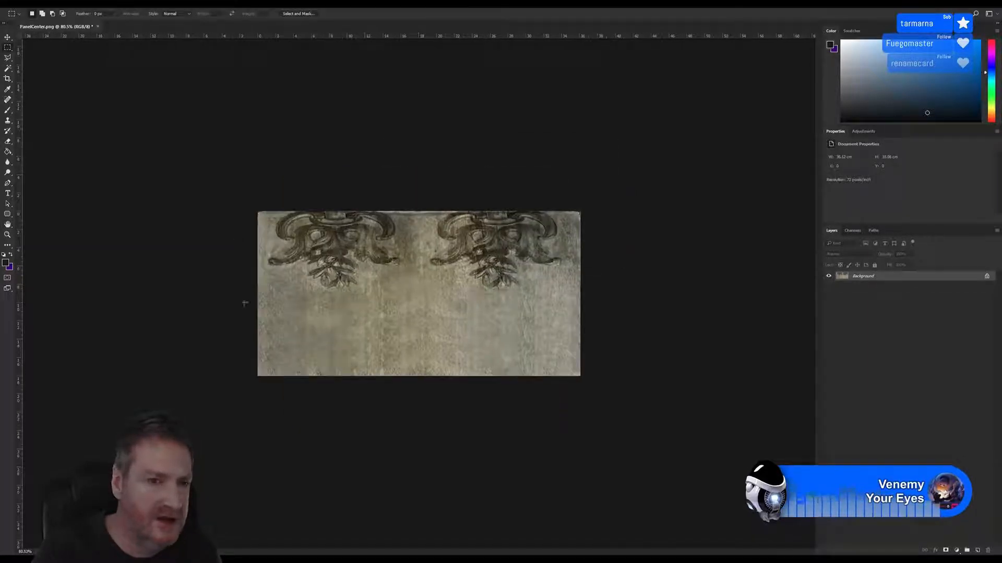
Save the image as PanelCenterSM.png in the Deco_Model folder with Smallest / Slow compression and no interlacing
{"action": "left_click", "coordinate": [22, 4]}
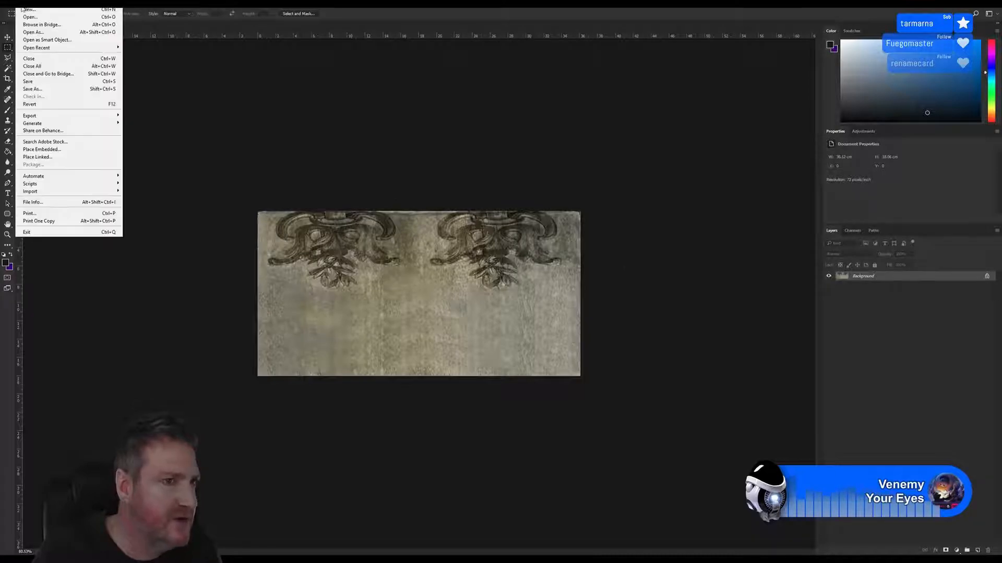
{"action": "left_click", "coordinate": [30, 90]}
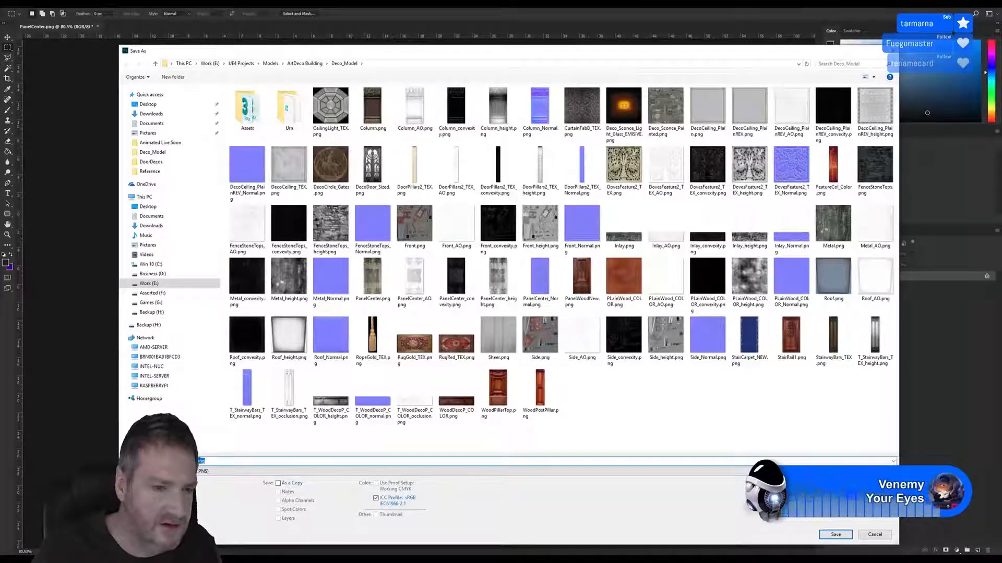
{"action": "left_click", "coordinate": [195, 461]}
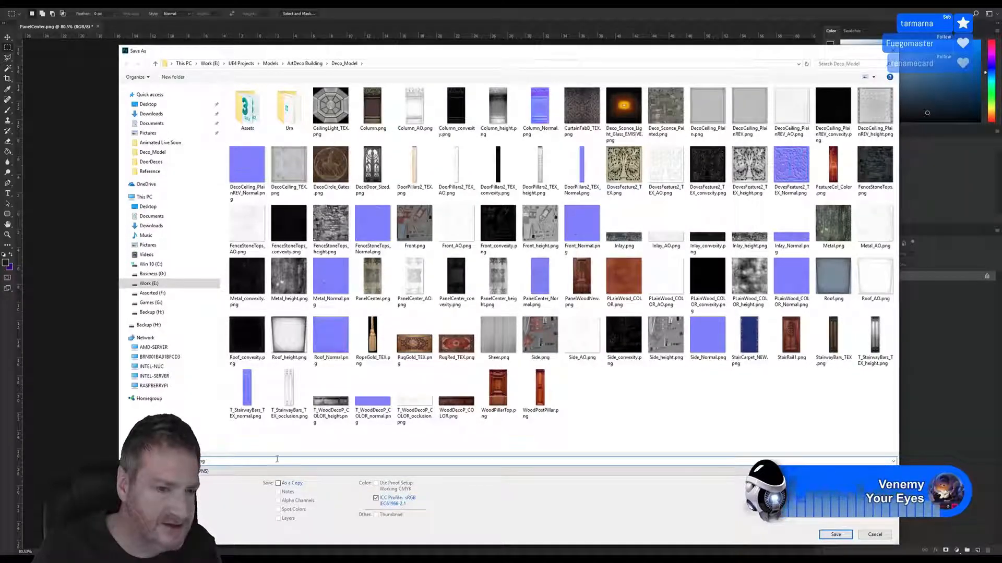
{"action": "type", "text": "SM.p"}
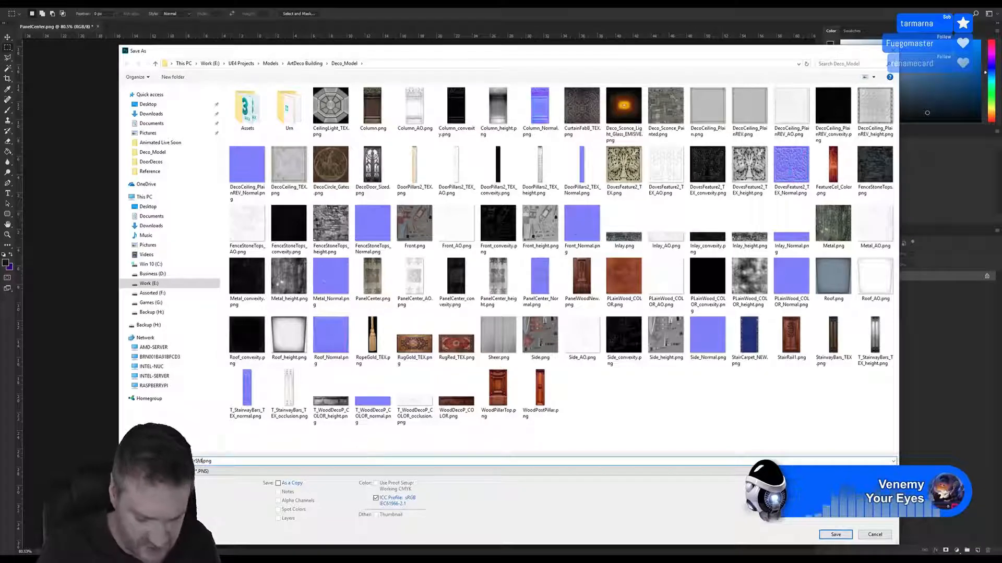
{"action": "key", "text": "Return"}
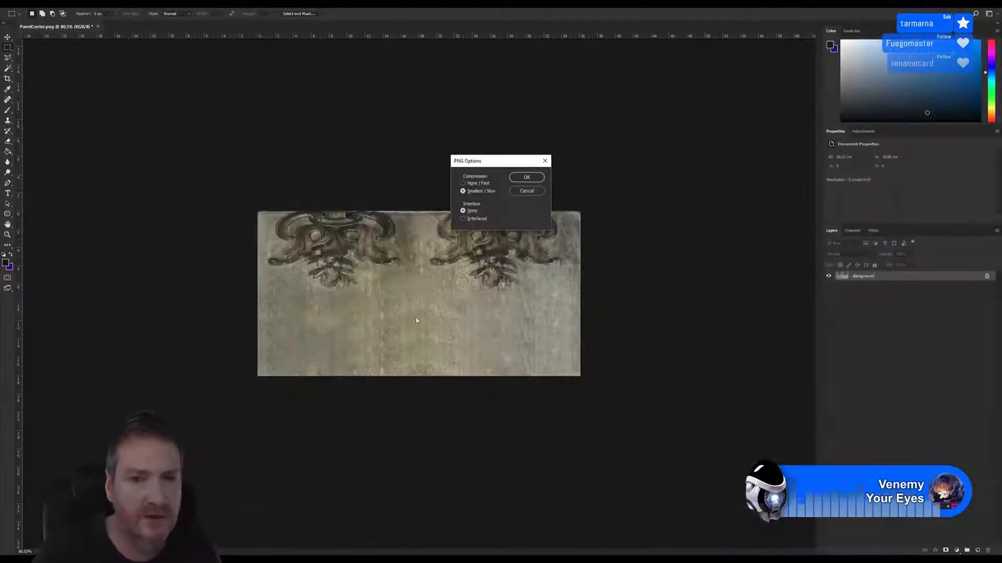
{"action": "left_click", "coordinate": [537, 180]}
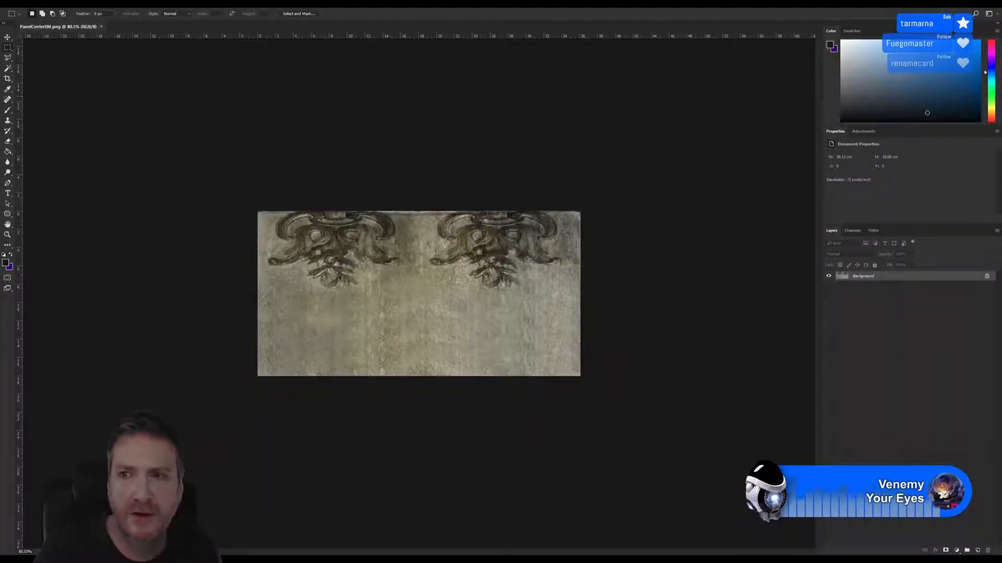
Switch to 3ds Max and add a new Standard material in an empty area of the Slate Material Editor
{"action": "left_click", "coordinate": [956, 4]}
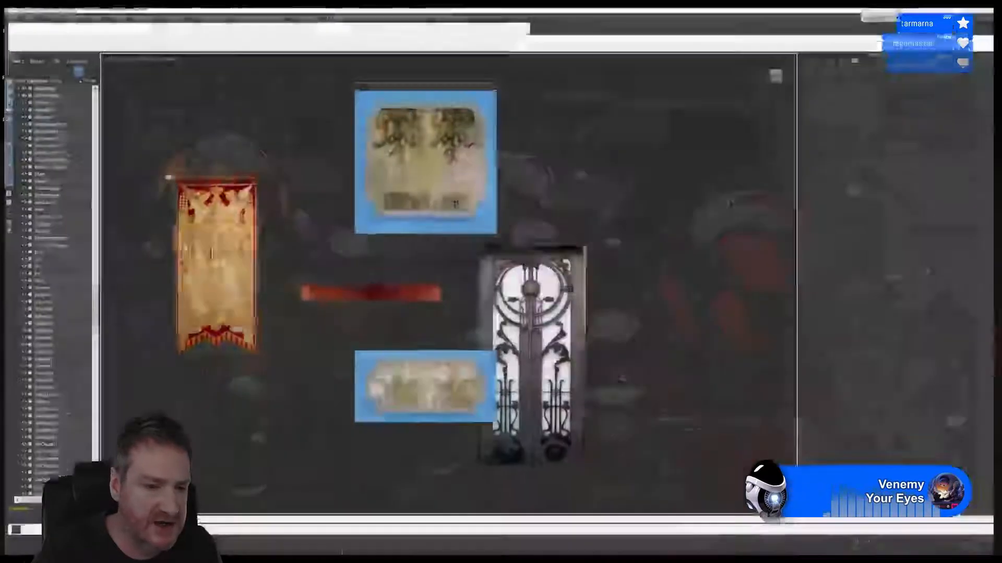
{"action": "scroll", "coordinate": [587, 192], "scroll_direction": "up", "scroll_amount": 2}
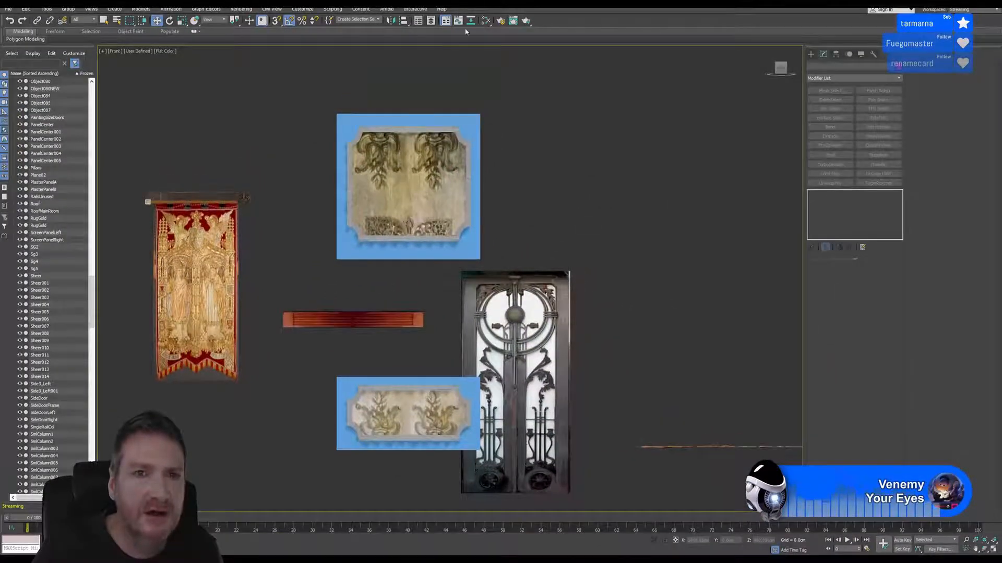
{"action": "left_click", "coordinate": [485, 21]}
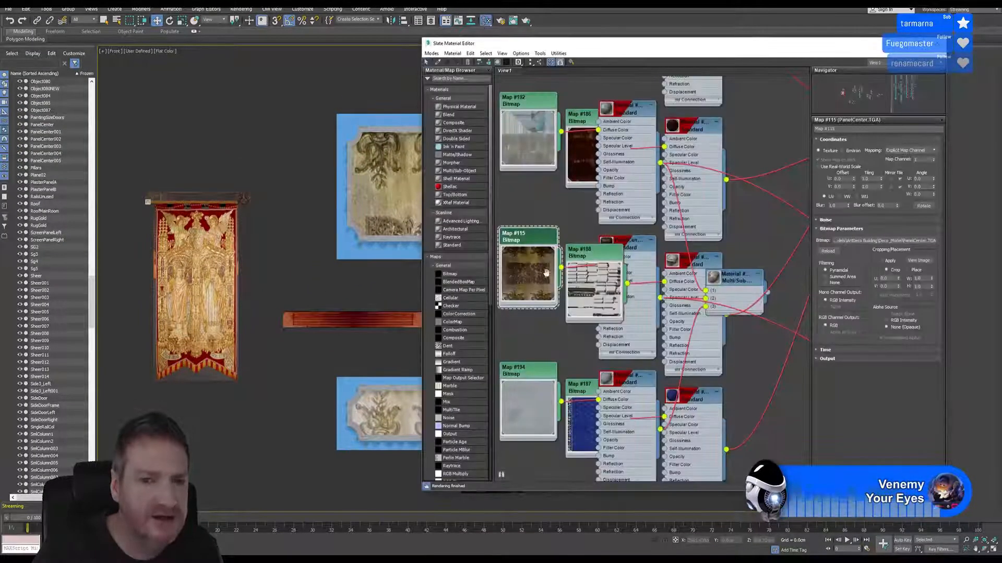
{"action": "middle_click_drag", "start_coordinate": [575, 279], "coordinate": [635, 256]}
{"action": "left_click_drag", "start_coordinate": [465, 245], "coordinate": [654, 220]}
Start adding a Bitmap map for the new material and browse to the ArtDeco Building Deco_Model folder
{"action": "left_click", "coordinate": [450, 274]}
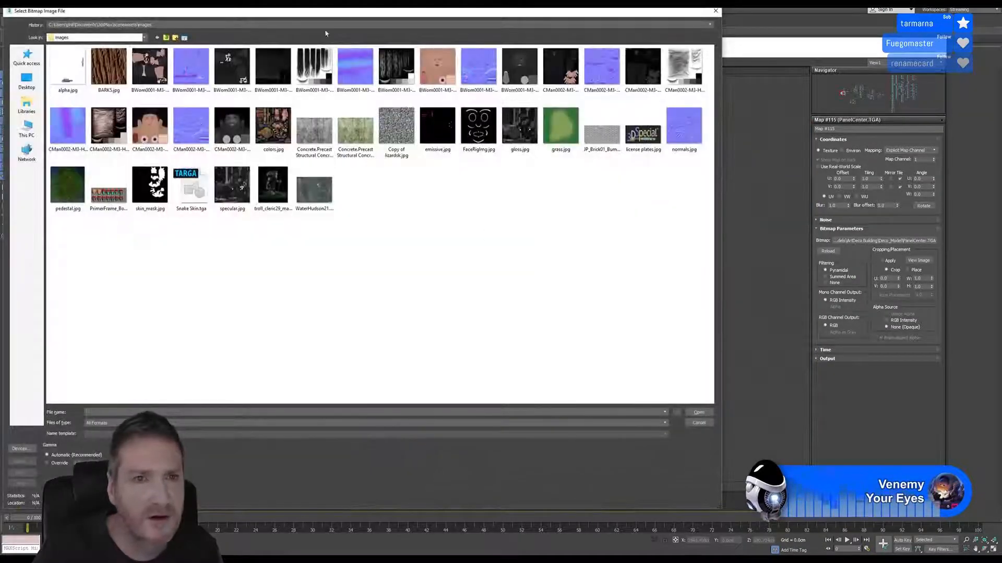
{"action": "left_click_drag", "start_coordinate": [322, 15], "coordinate": [412, 35]}
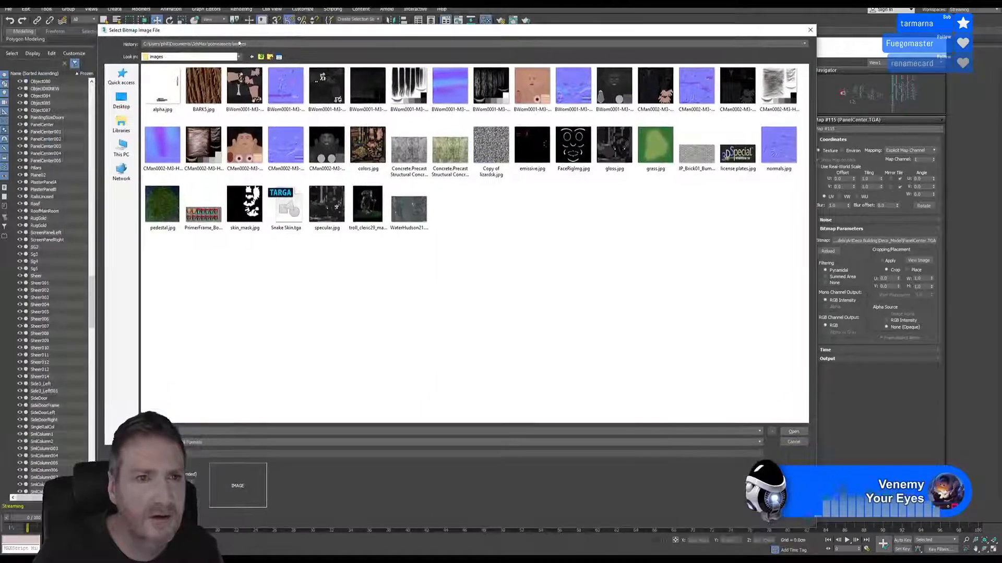
{"action": "left_click", "coordinate": [245, 45]}
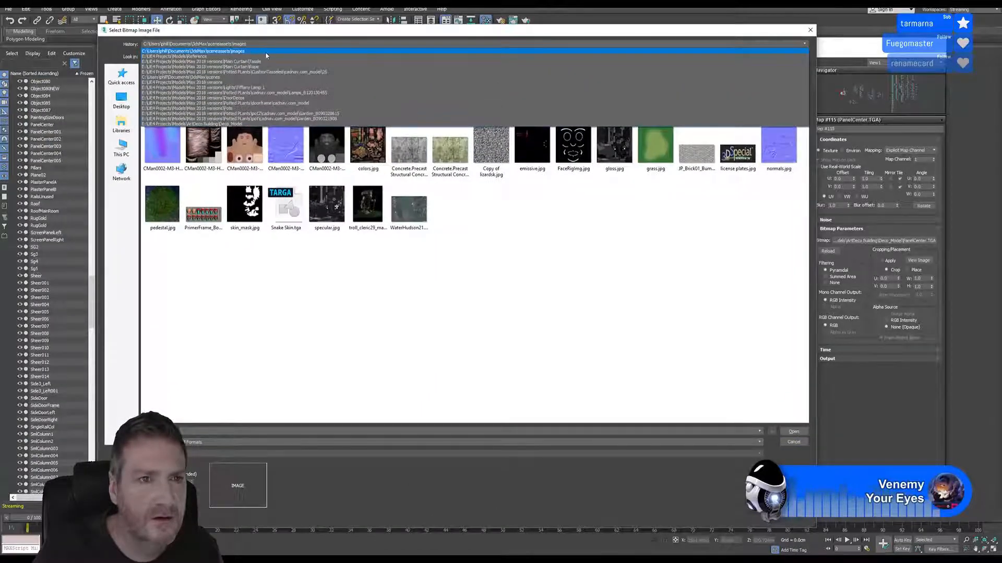
{"action": "left_click", "coordinate": [267, 62]}
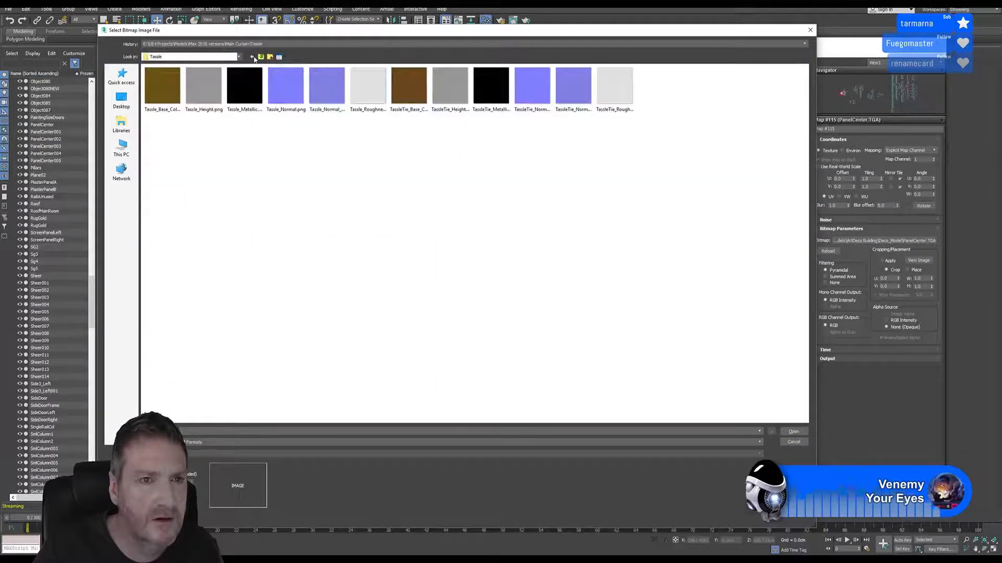
{"action": "left_click", "coordinate": [262, 57]}
{"action": "left_click", "coordinate": [262, 57]}
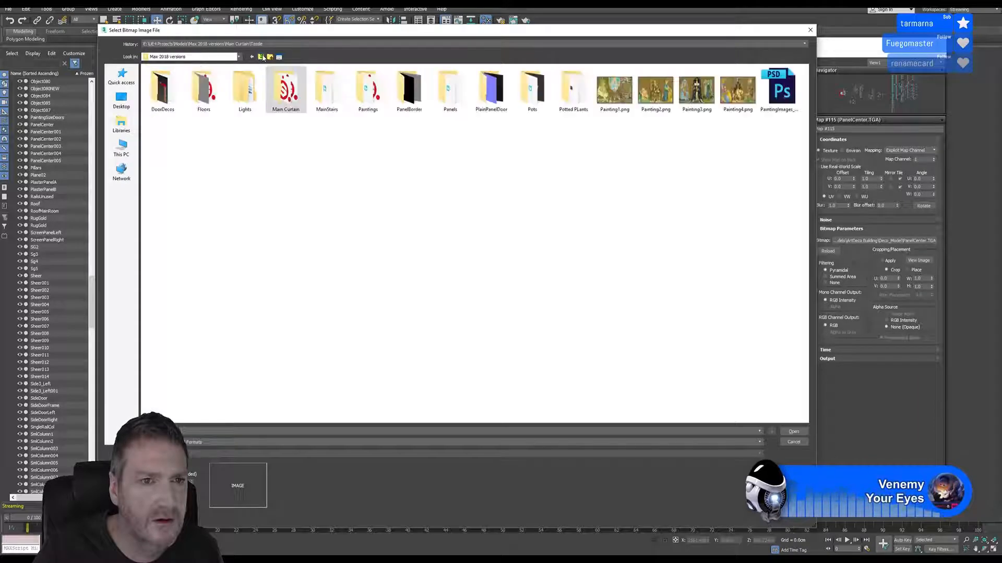
{"action": "left_click", "coordinate": [262, 57]}
{"action": "double_click", "coordinate": [158, 97]}
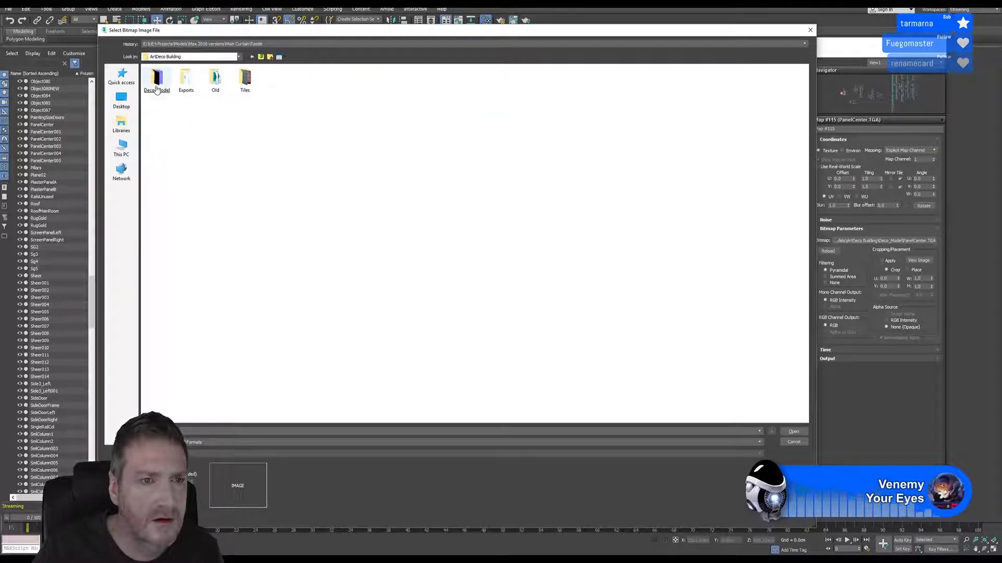
{"action": "key", "text": "Return"}
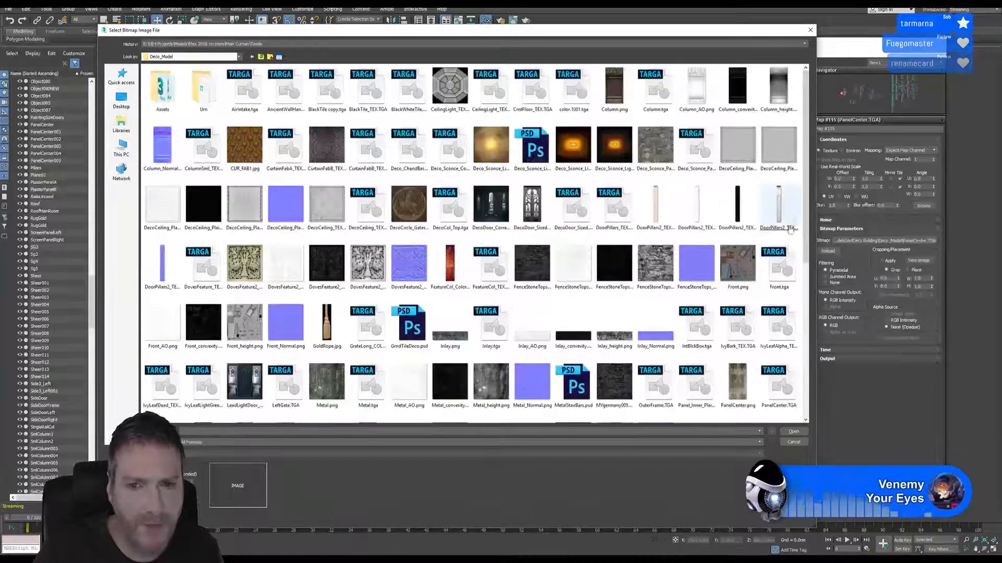
Load PanelCenterSM.png as the bitmap and connect it to the new material's Diffuse Color
{"action": "left_click_drag", "start_coordinate": [803, 214], "coordinate": [805, 272]}
{"action": "left_click", "coordinate": [336, 353]}
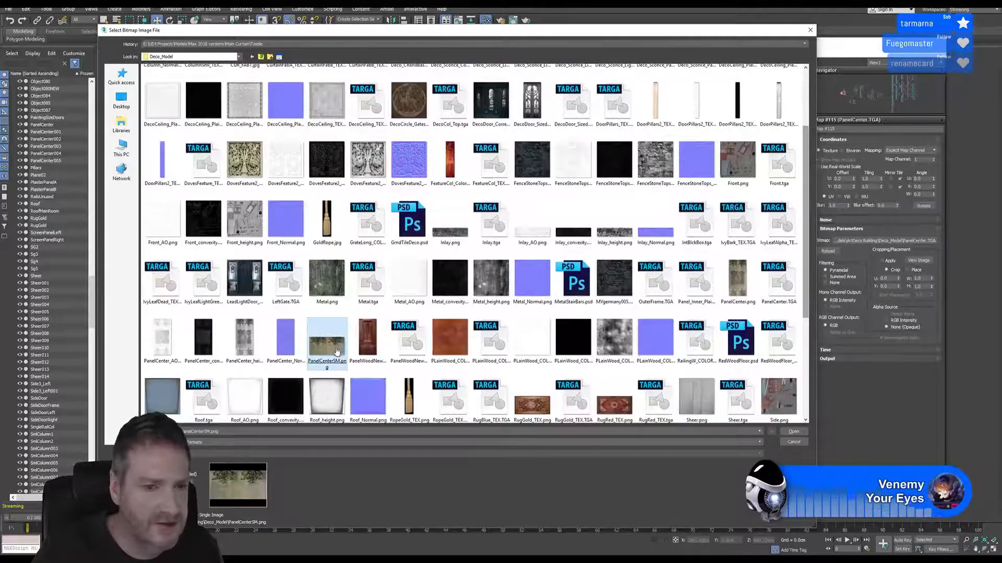
{"action": "double_click", "coordinate": [336, 353]}
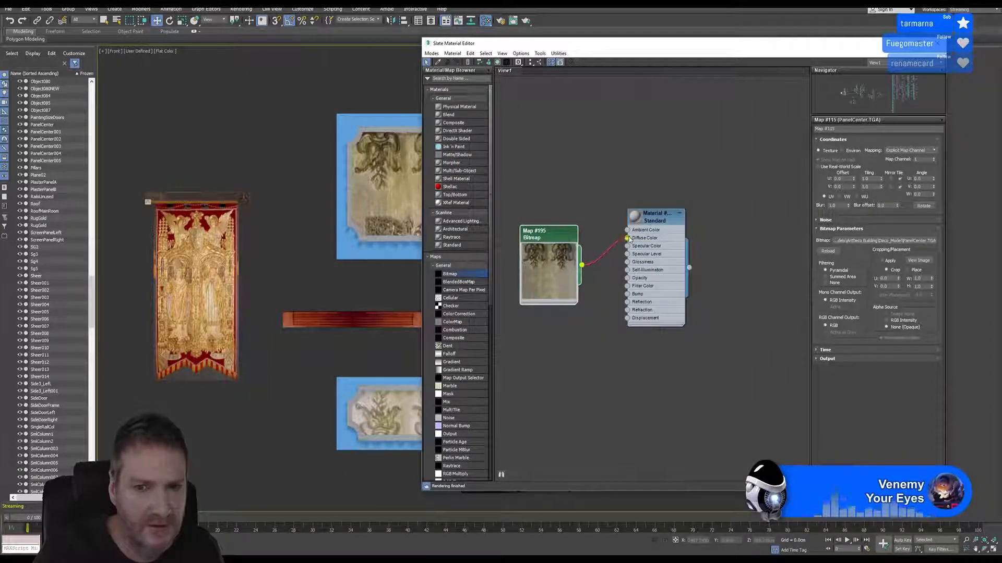
Turn on Show Shaded Material and Show Realistic Material in Viewport for the new Standard material
{"action": "right_click", "coordinate": [664, 216]}
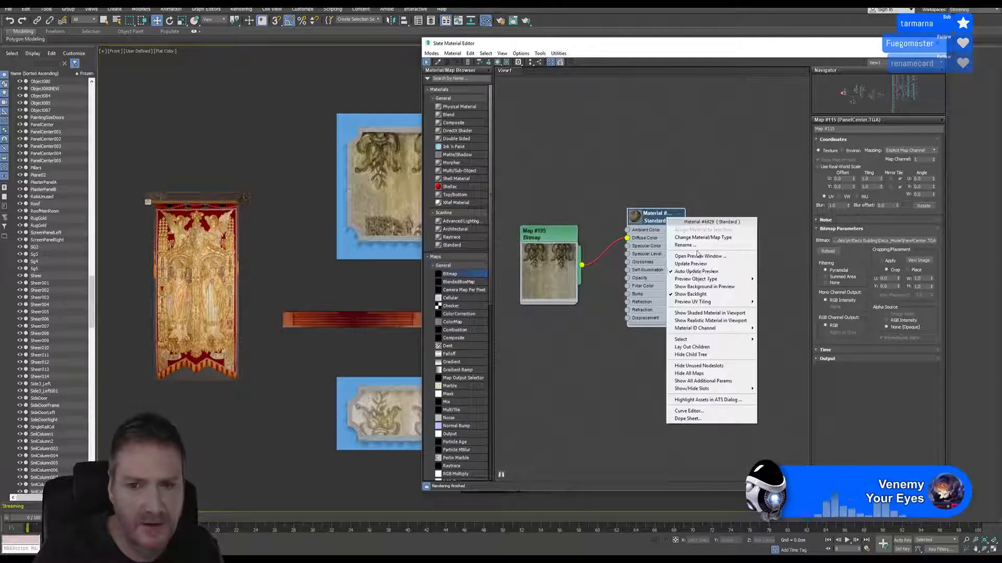
{"action": "left_click", "coordinate": [702, 313]}
{"action": "right_click", "coordinate": [664, 216]}
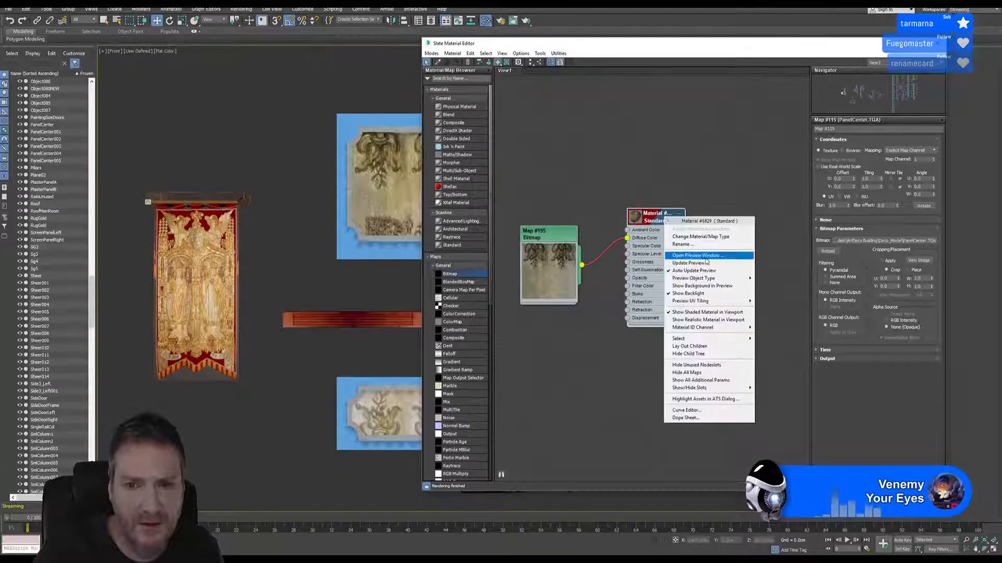
{"action": "left_click", "coordinate": [694, 321]}
{"action": "middle_click_drag", "start_coordinate": [366, 216], "coordinate": [247, 248]}
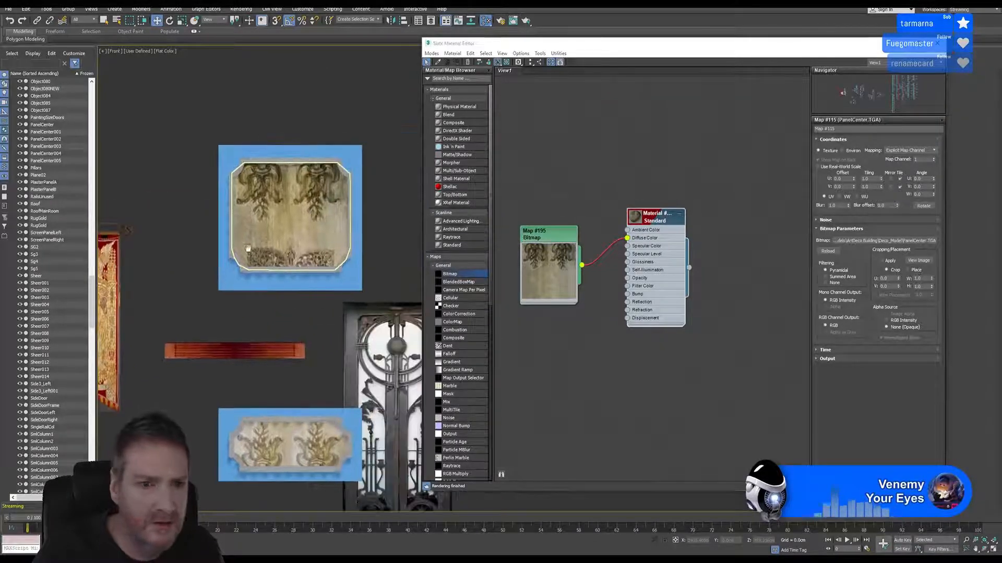
Assign the new PanelCenterSM material to the centre face object of the upper wall panel and close the Slate Material Editor
{"action": "left_click", "coordinate": [288, 221]}
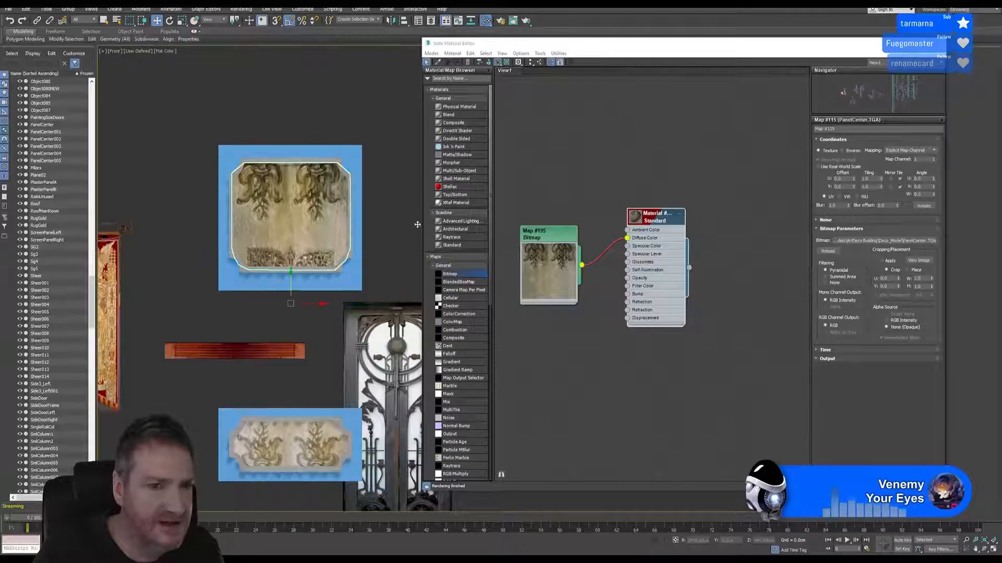
{"action": "right_click", "coordinate": [665, 225]}
{"action": "left_click", "coordinate": [671, 230]}
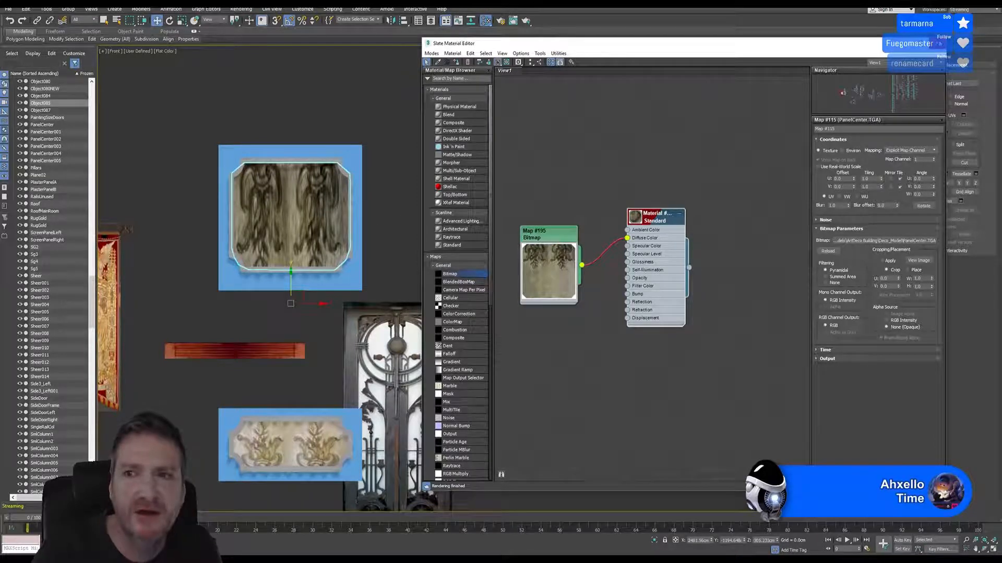
{"action": "left_click", "coordinate": [938, 44]}
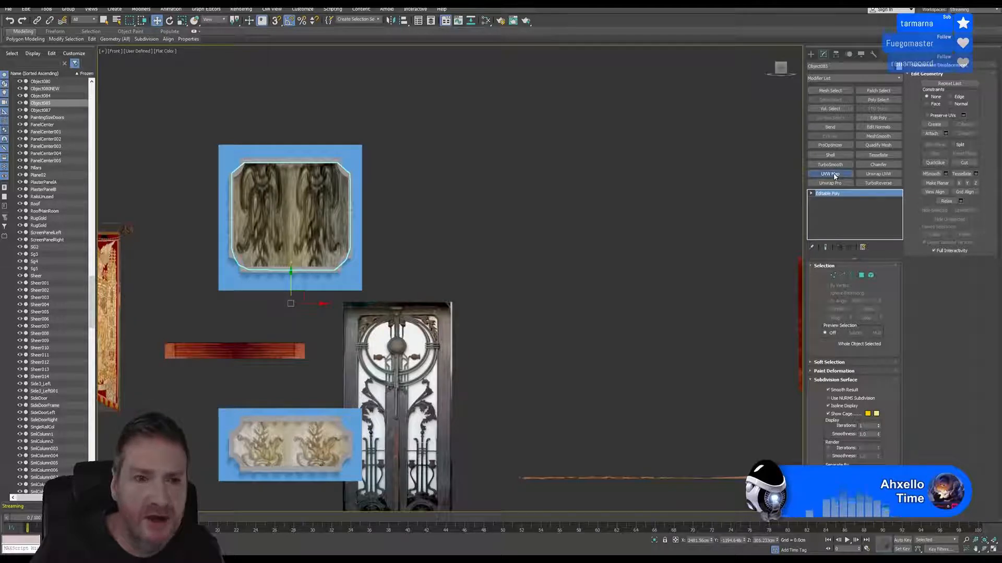
Add a UVW Map modifier to the upper panel's centre object, align the planar mapping to Y and fit it to the object
{"action": "left_click", "coordinate": [832, 174]}
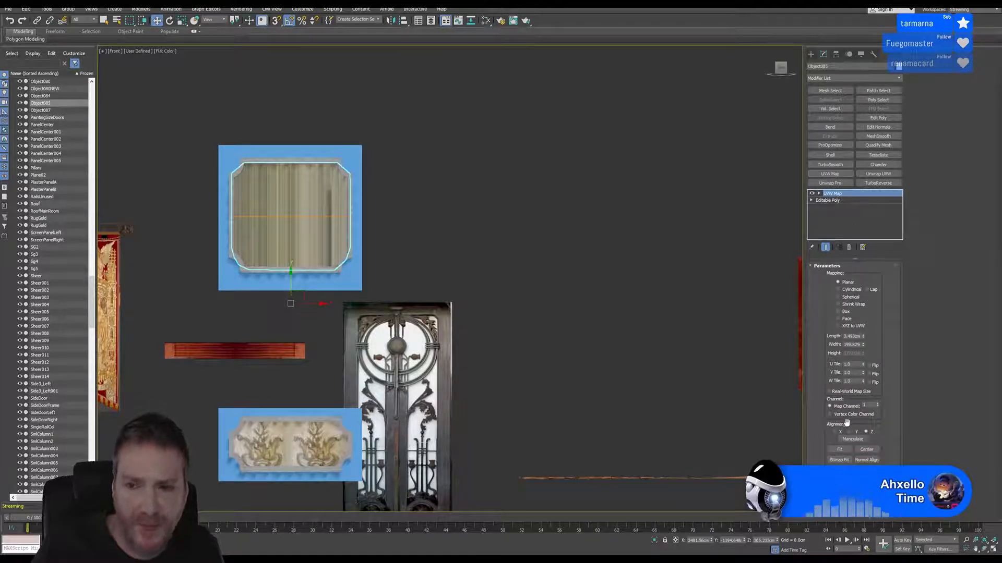
{"action": "left_click", "coordinate": [835, 432]}
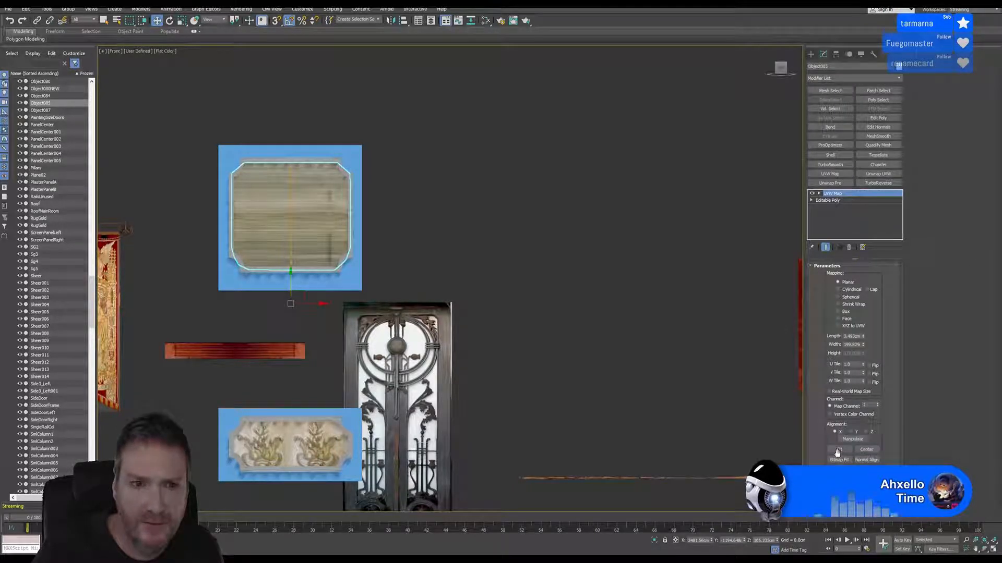
{"action": "left_click", "coordinate": [850, 432]}
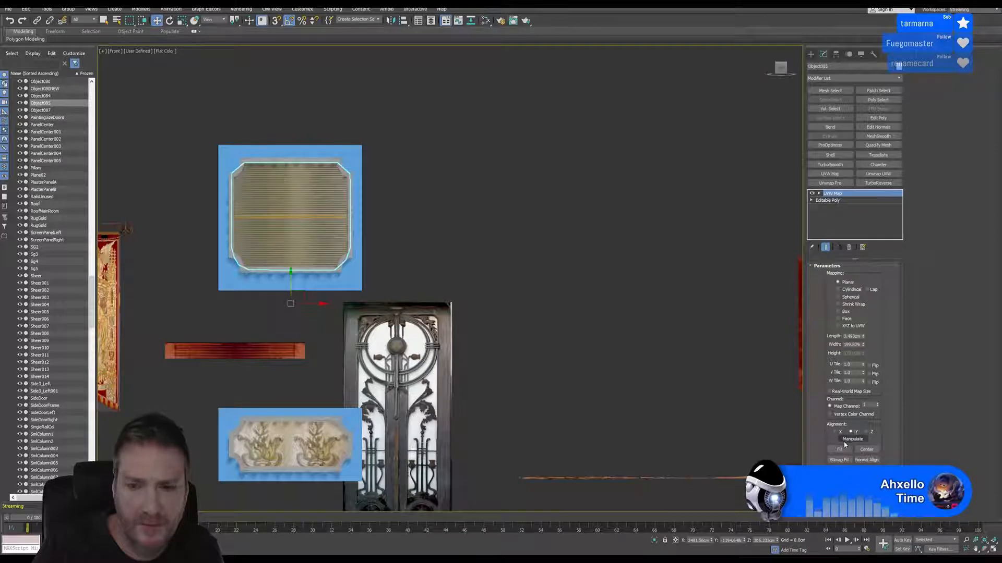
{"action": "left_click", "coordinate": [841, 450]}
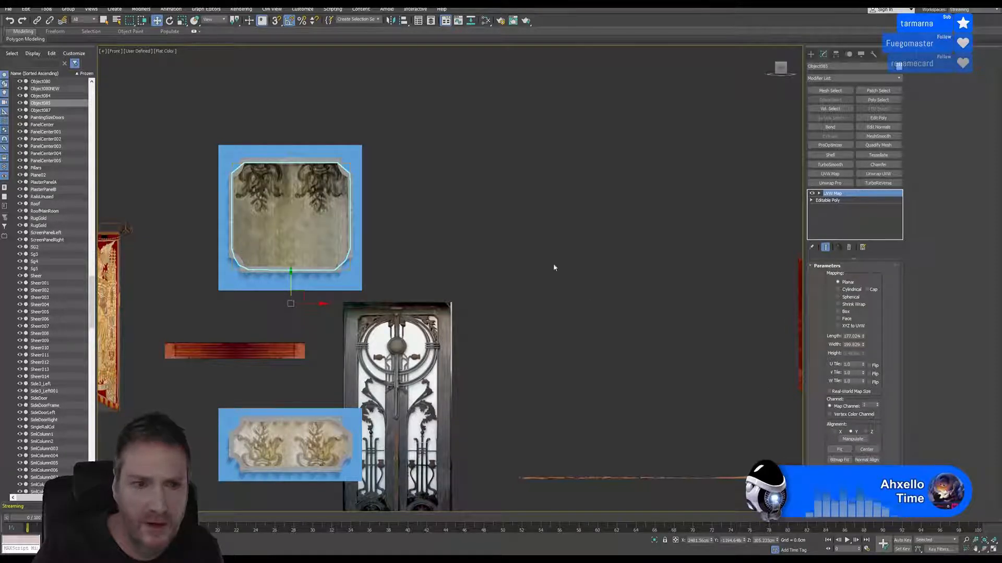
{"action": "middle_click_drag", "start_coordinate": [555, 266], "coordinate": [570, 264]}
{"action": "left_click", "coordinate": [494, 215]}
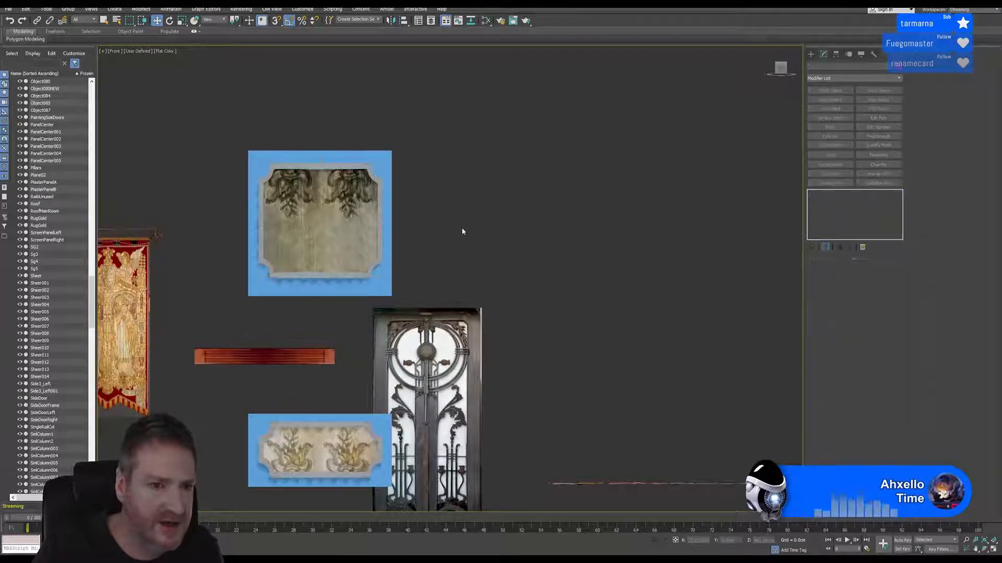
{"action": "middle_click_drag", "start_coordinate": [463, 232], "coordinate": [521, 152]}
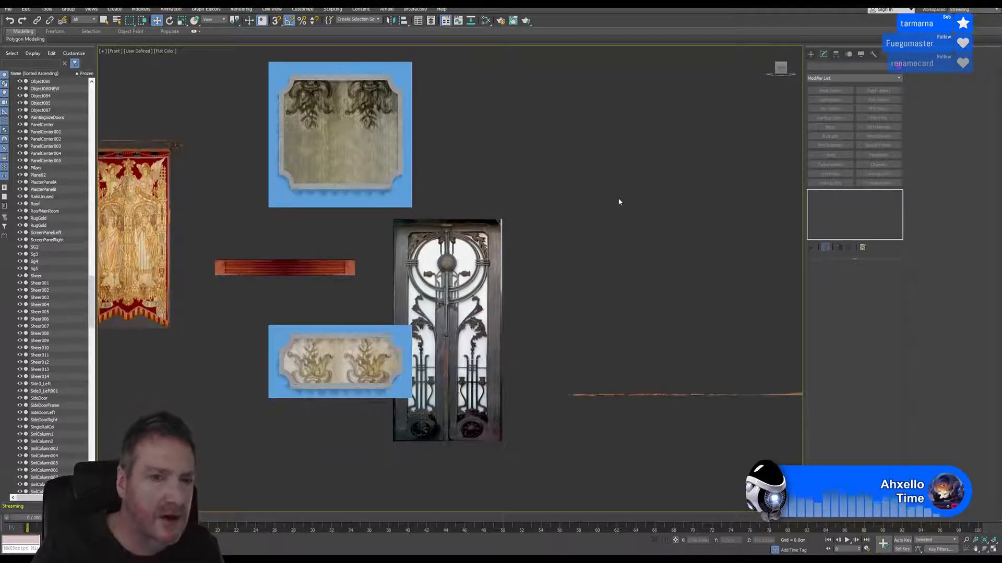
{"action": "middle_click_drag", "start_coordinate": [601, 188], "coordinate": [609, 201]}
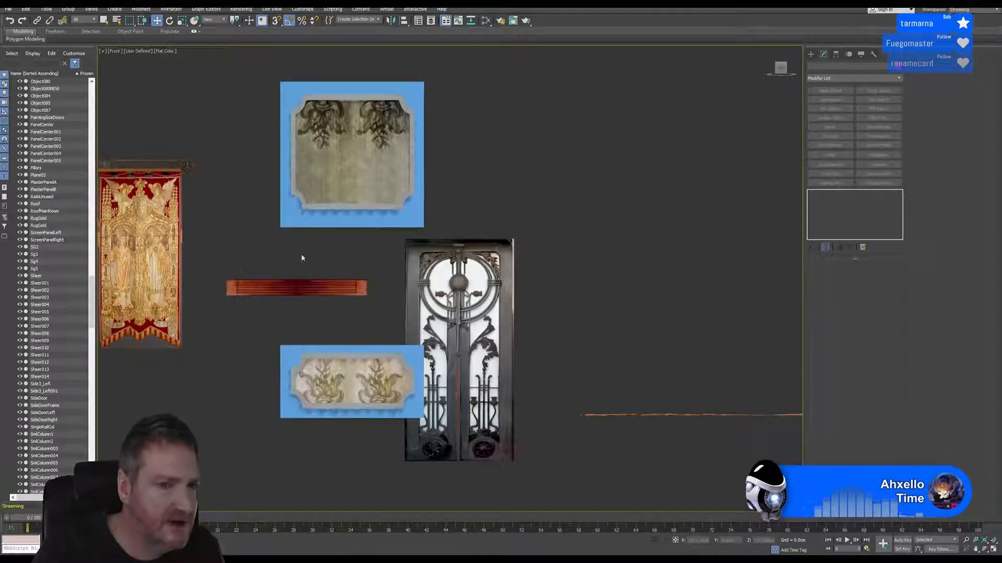
Rename the lower blue backing box PlasterWinLower and the upper blue backing box PlasterWinHigher
{"action": "left_click", "coordinate": [284, 354]}
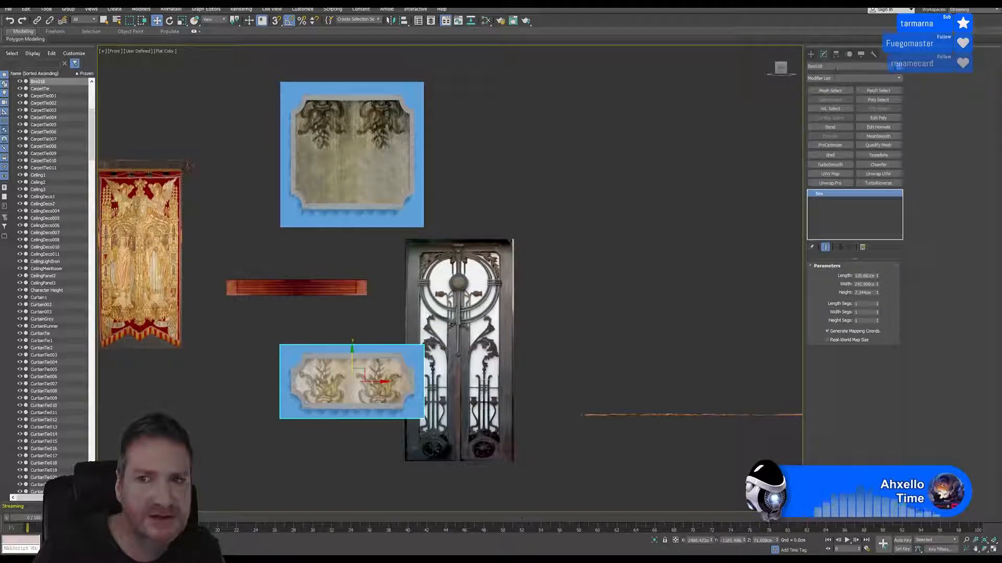
{"action": "left_click", "coordinate": [836, 67]}
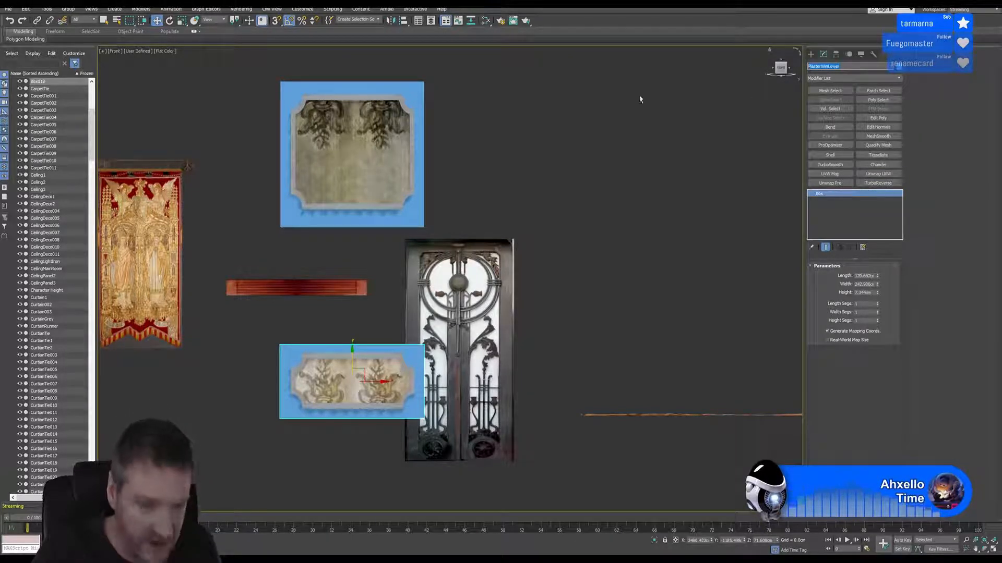
{"action": "left_click", "coordinate": [408, 83]}
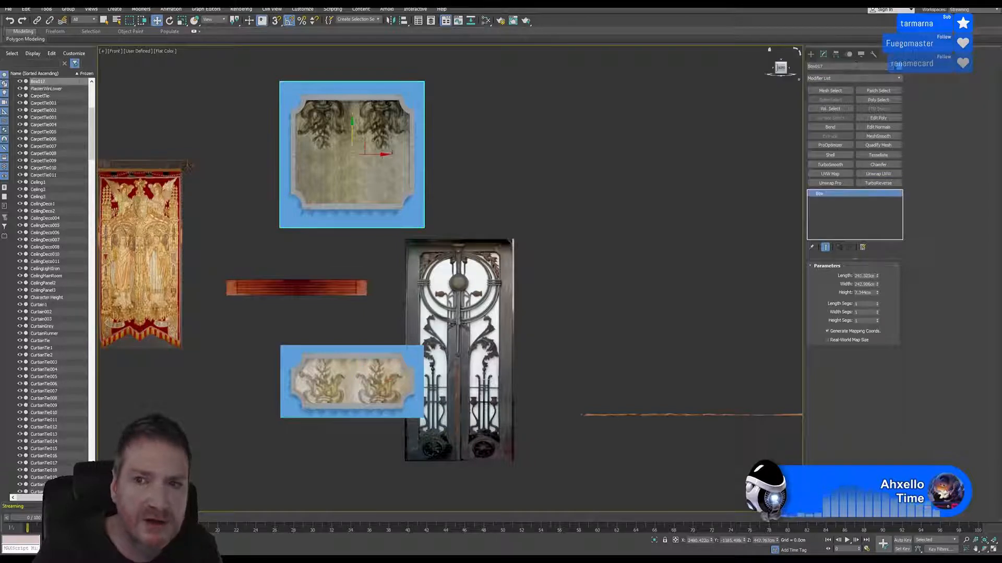
{"action": "left_click_drag", "start_coordinate": [856, 66], "coordinate": [815, 77]}
{"action": "type", "text": "PlasterWinLower"}
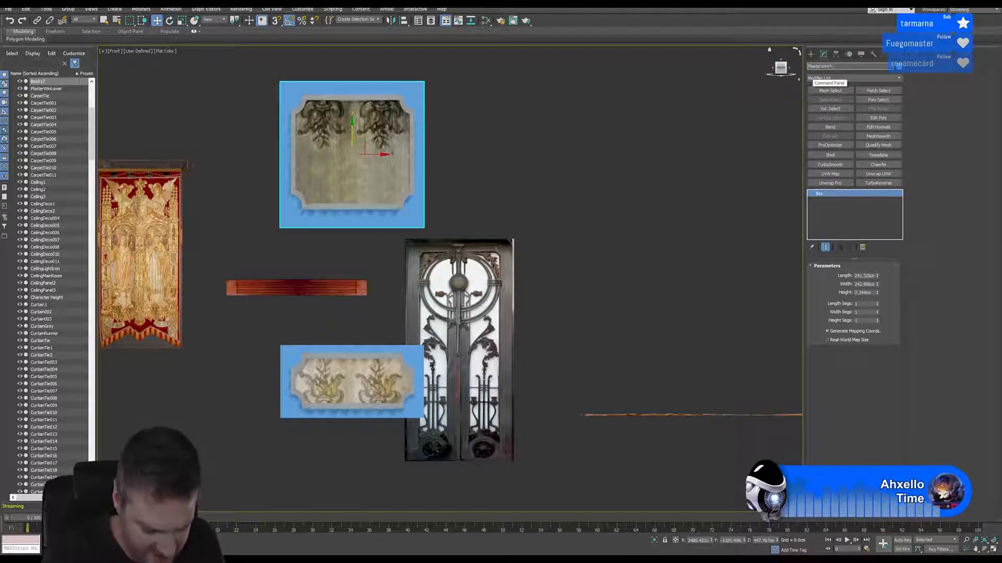
{"action": "key", "text": "Return"}
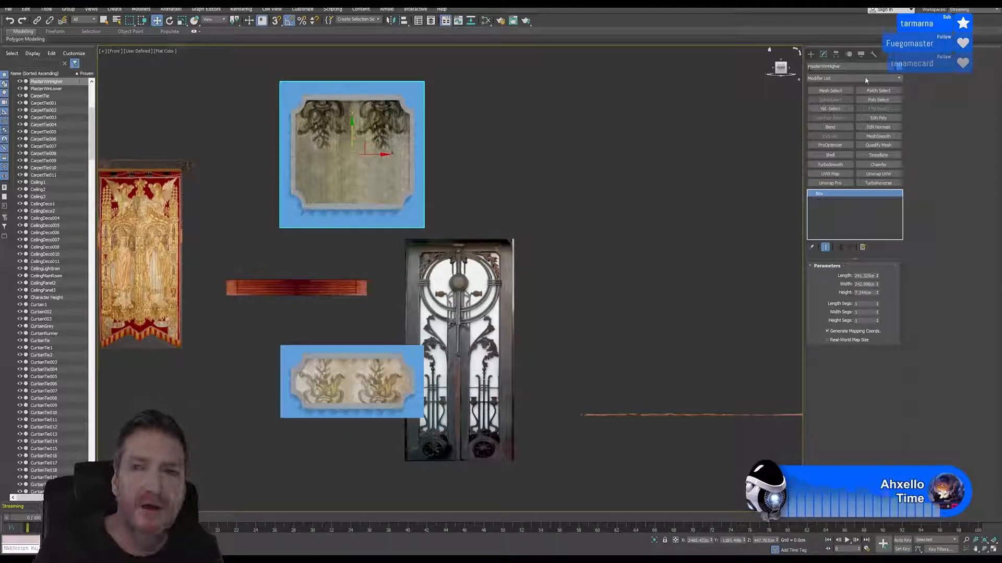
Start exporting the upper backing box, using its object name, and browse to the Max 2018 versions folder
{"action": "double_click", "coordinate": [848, 66]}
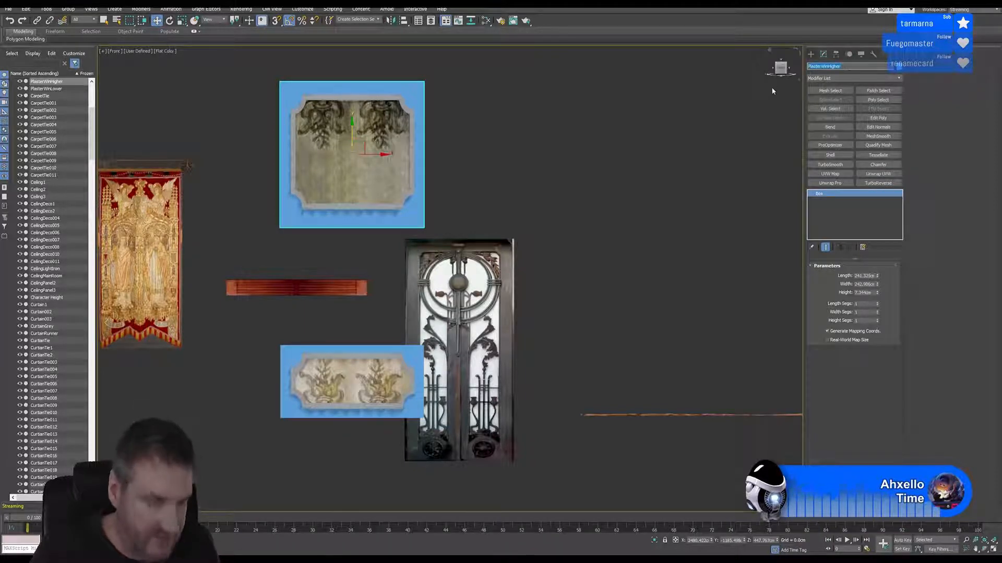
{"action": "left_click", "coordinate": [8, 9]}
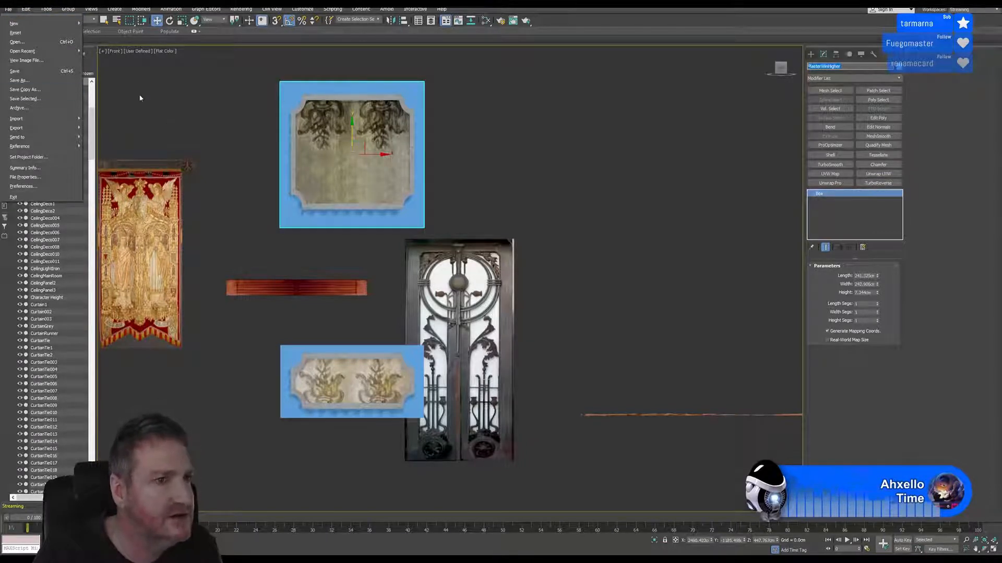
{"action": "mouse_move", "coordinate": [63, 128]}
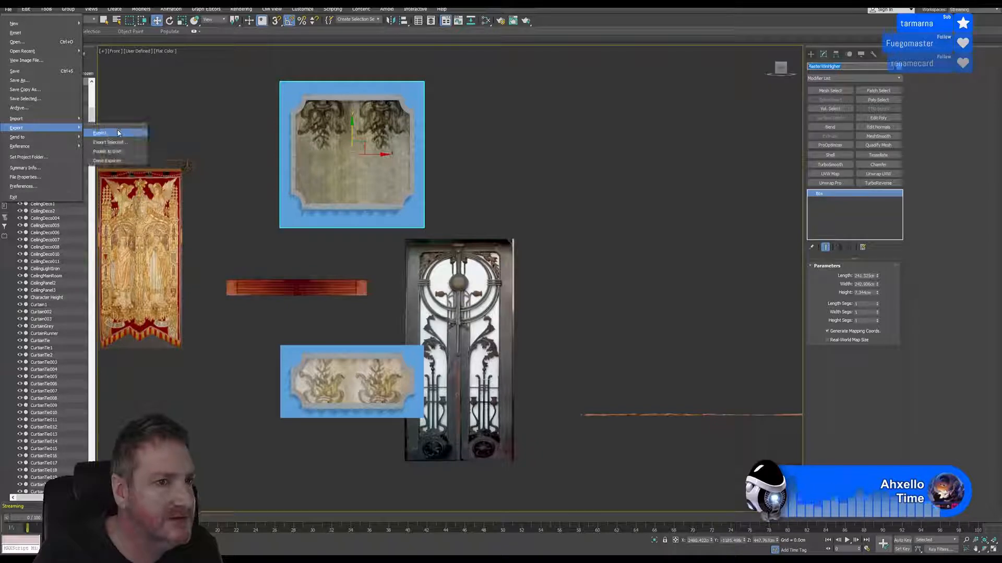
{"action": "left_click", "coordinate": [118, 133]}
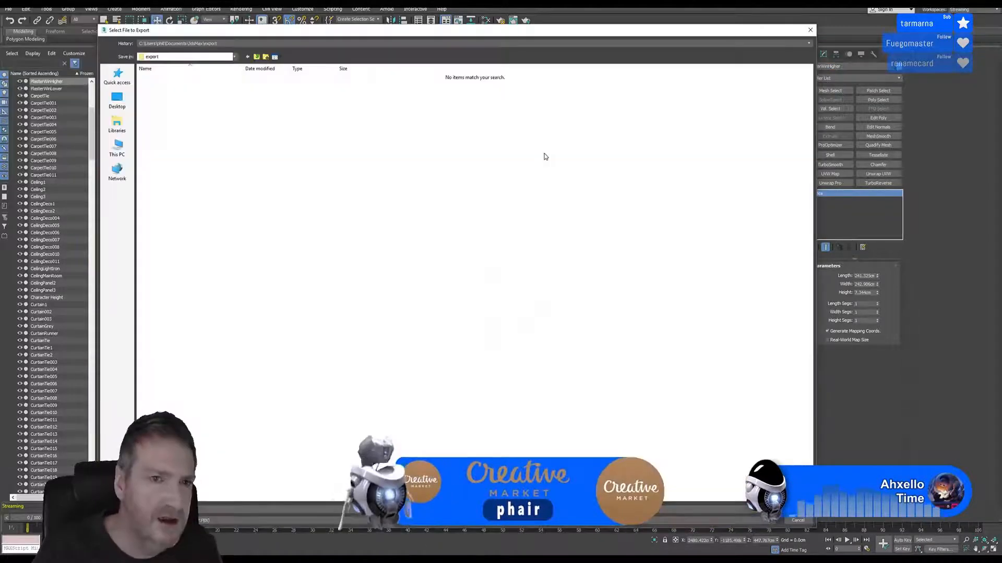
{"action": "left_click", "coordinate": [239, 42]}
{"action": "left_click", "coordinate": [219, 51]}
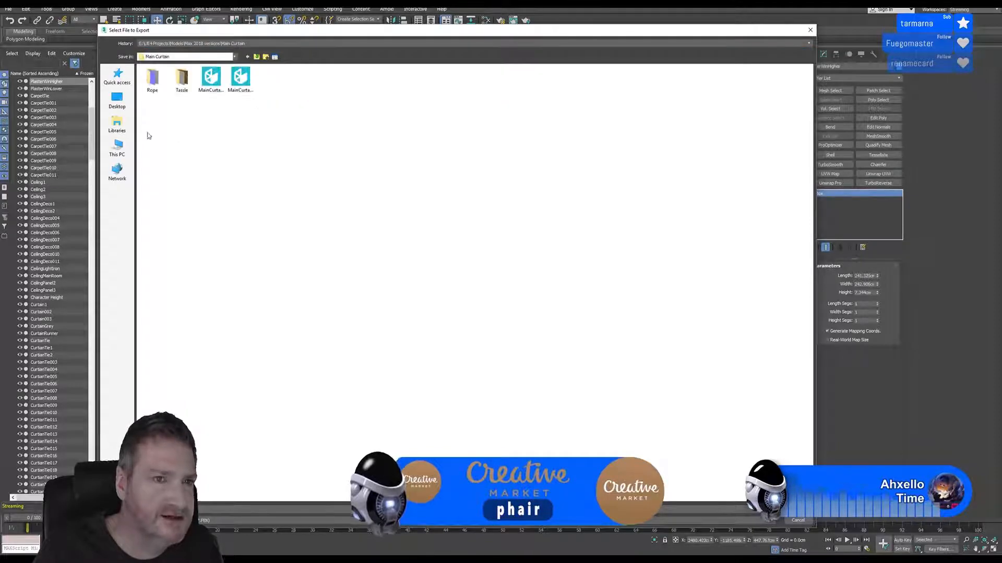
{"action": "left_click", "coordinate": [257, 57]}
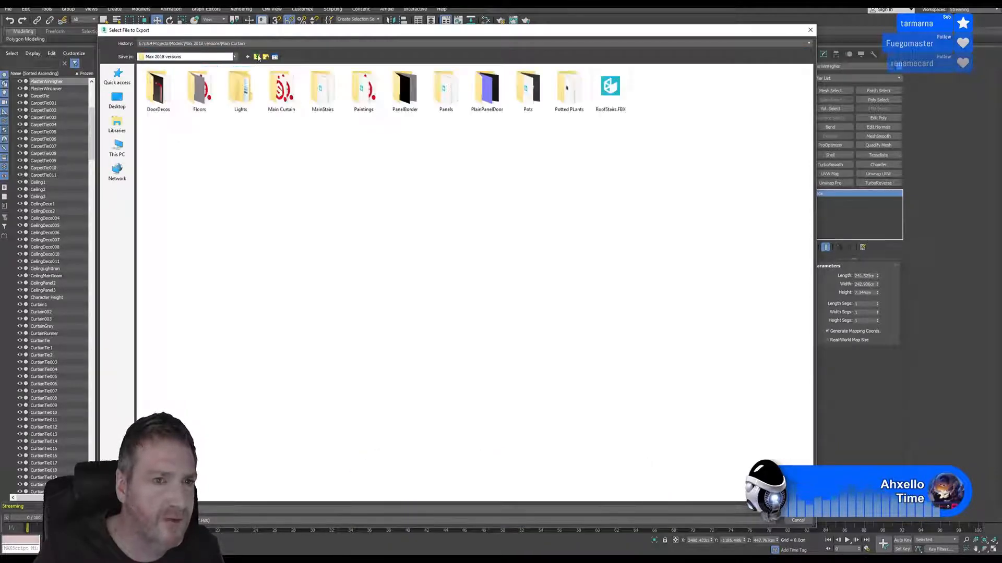
Create a new folder named WindowPLaster in the Max 2018 versions folder
{"action": "right_click", "coordinate": [432, 195]}
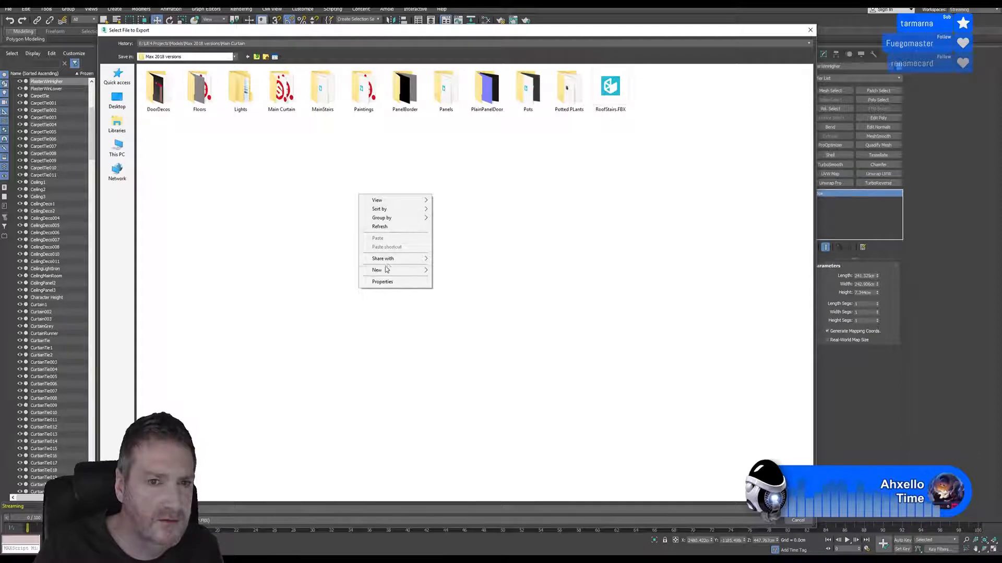
{"action": "mouse_move", "coordinate": [382, 271]}
{"action": "left_click", "coordinate": [281, 271]}
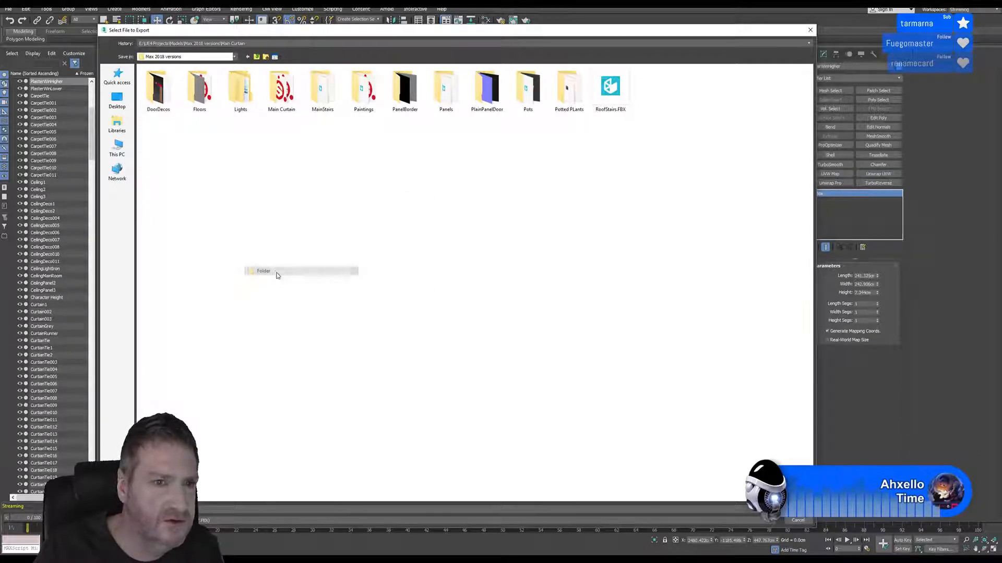
{"action": "type", "text": "Win"}
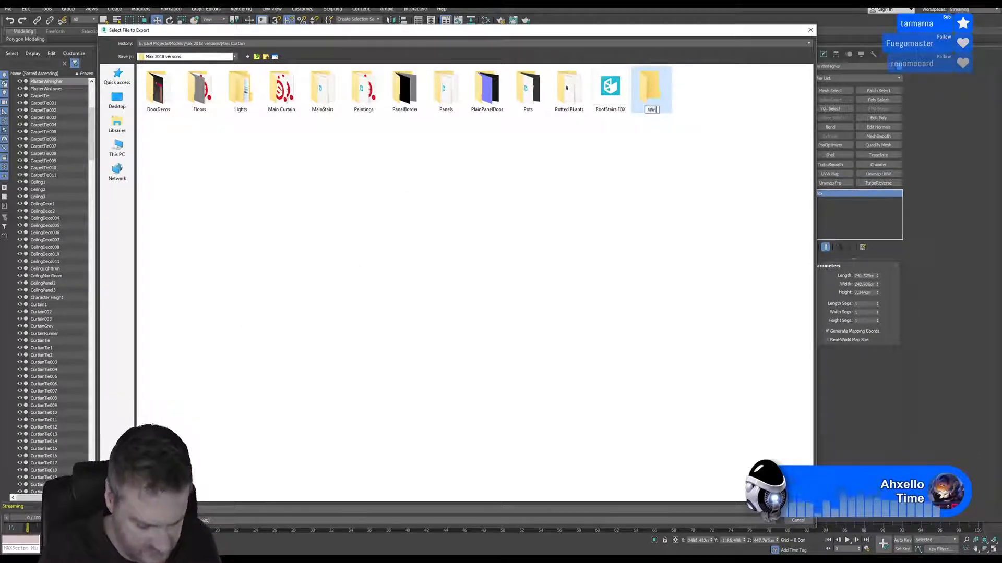
{"action": "type", "text": "dowPLaster"}
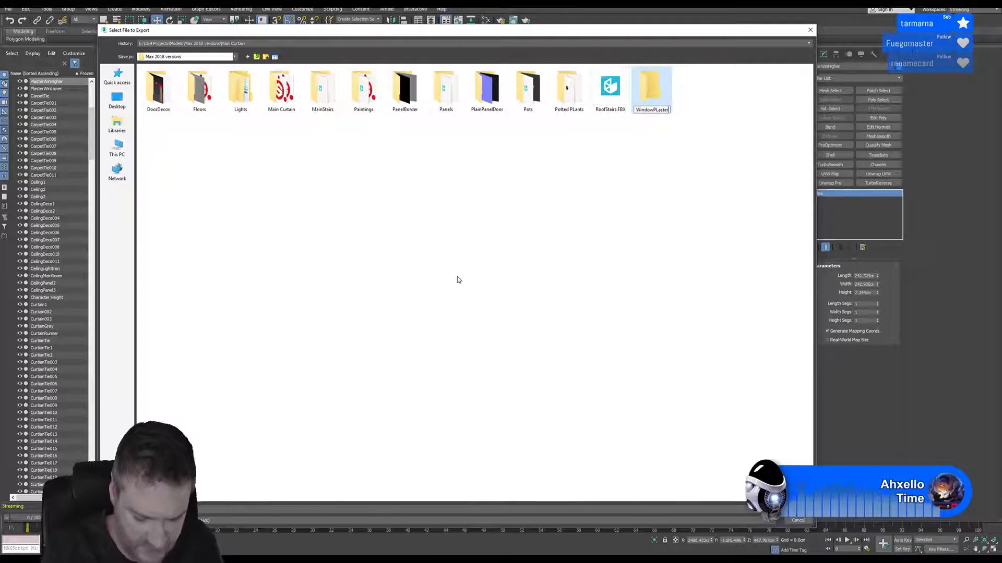
{"action": "key", "text": "Return"}
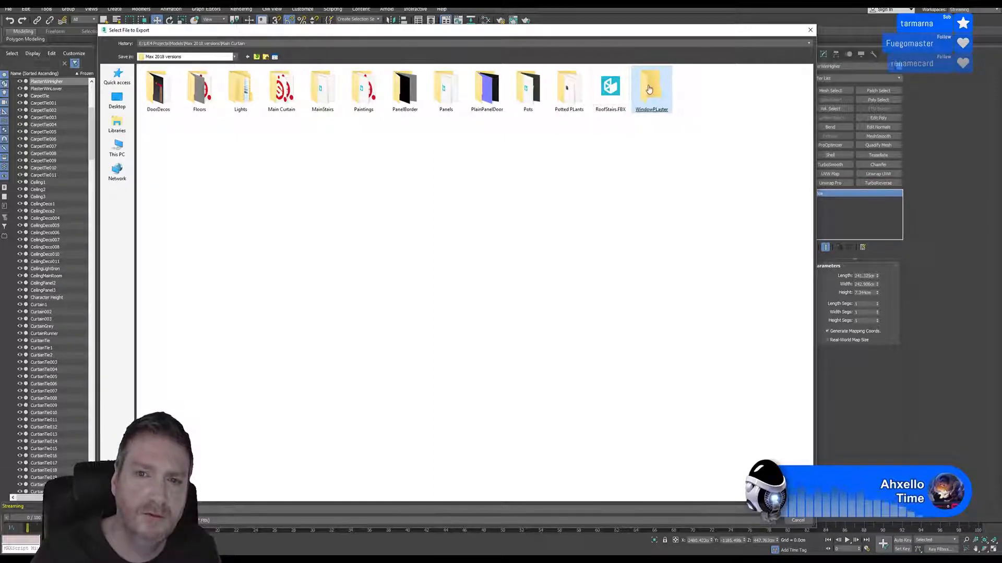
Export the upper backing box as an FBX named PlasterWinHigher into the WindowPLaster folder with the current export preset
{"action": "key", "text": "Return"}
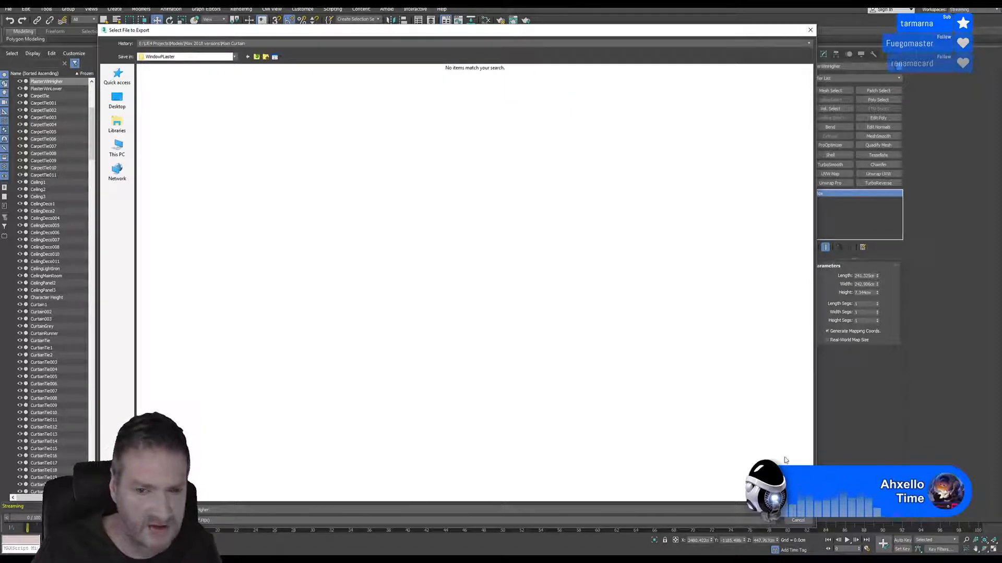
{"action": "key", "text": "Return"}
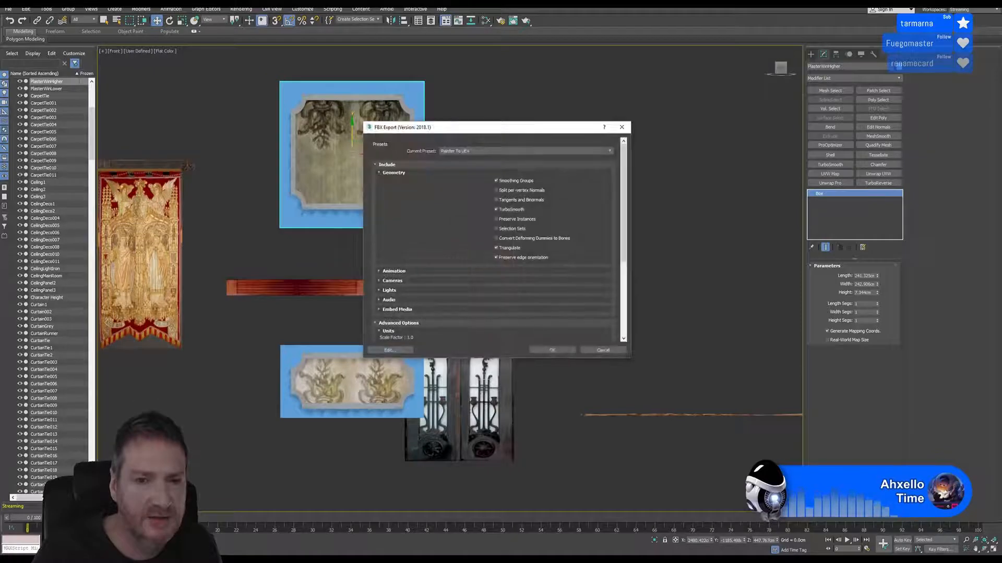
{"action": "left_click", "coordinate": [552, 350]}
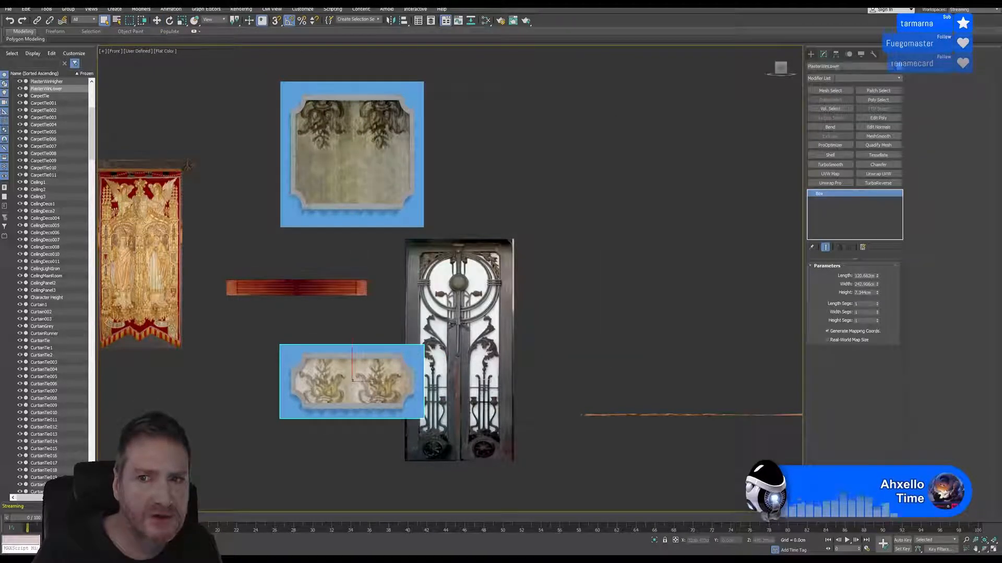
Export only the lower backing box as an FBX named PlasterWinLower into the WindowPLaster folder, and minimize the program
{"action": "left_click_drag", "start_coordinate": [847, 66], "coordinate": [788, 68]}
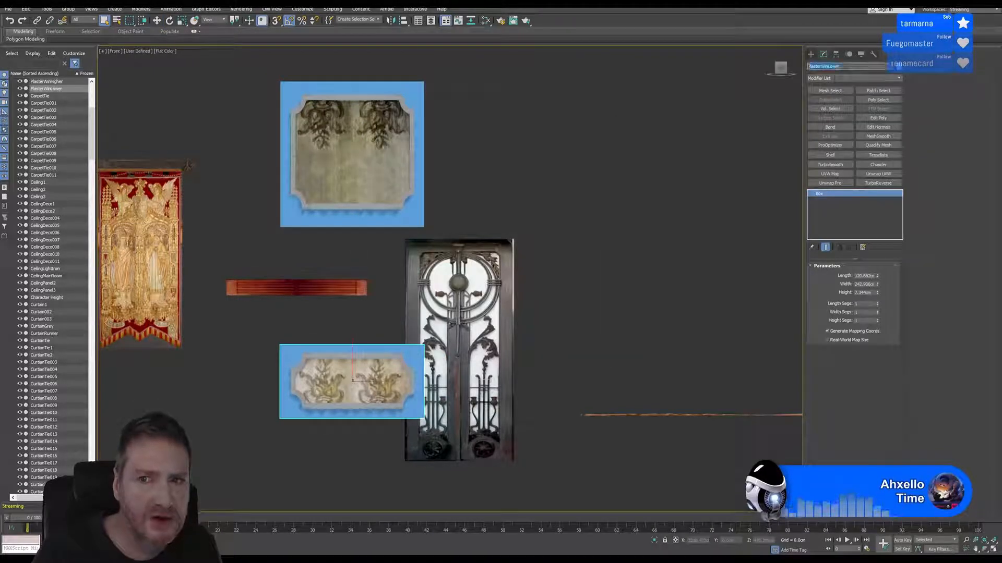
{"action": "left_click", "coordinate": [8, 9]}
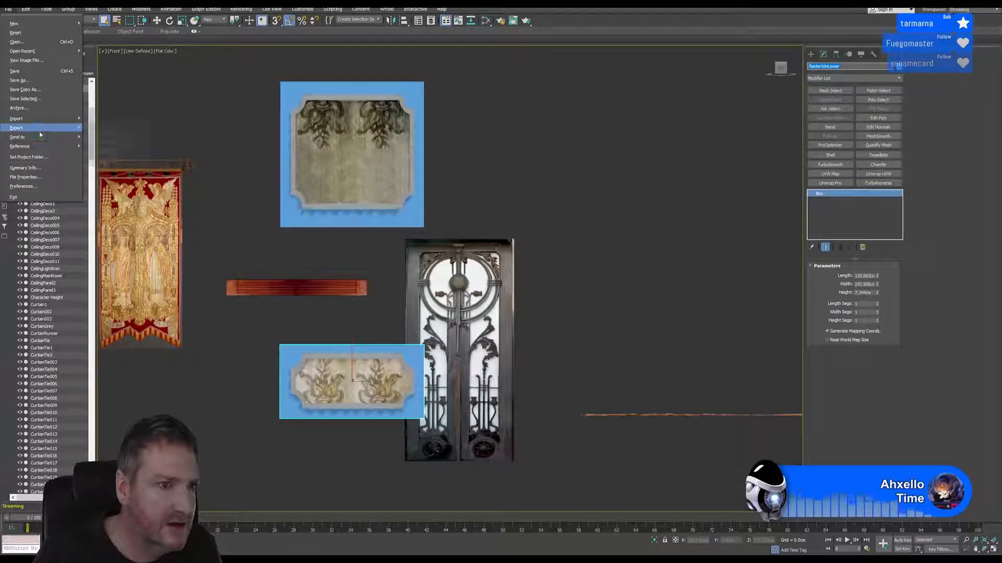
{"action": "mouse_move", "coordinate": [40, 131]}
{"action": "left_click", "coordinate": [116, 142]}
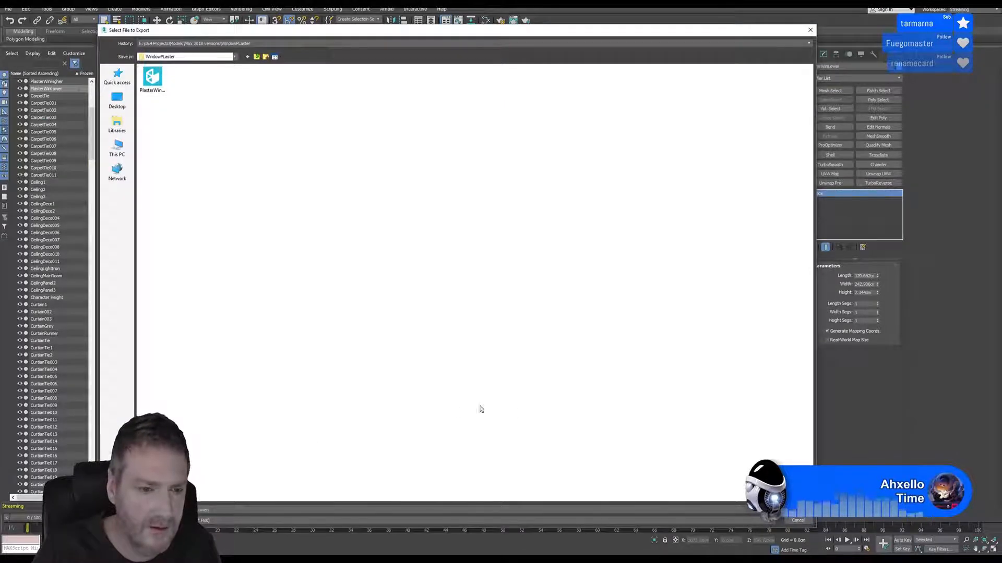
{"action": "left_click", "coordinate": [797, 510]}
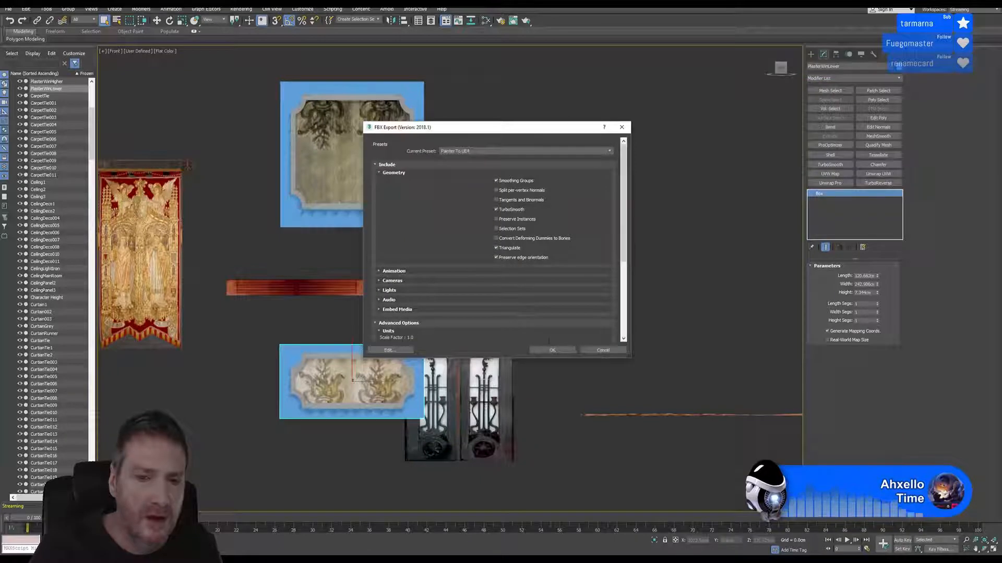
{"action": "left_click", "coordinate": [552, 350]}
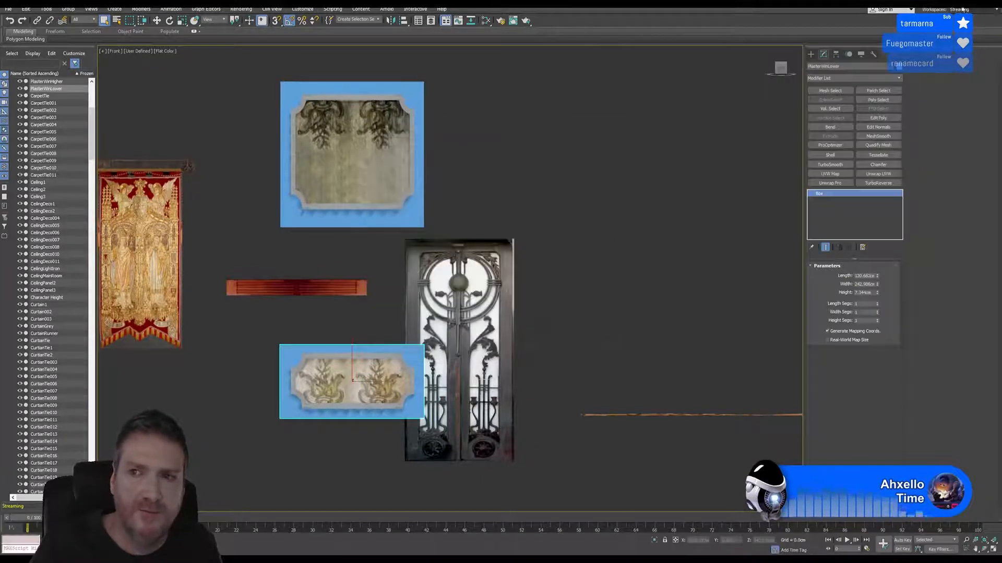
{"action": "left_click", "coordinate": [963, 9]}
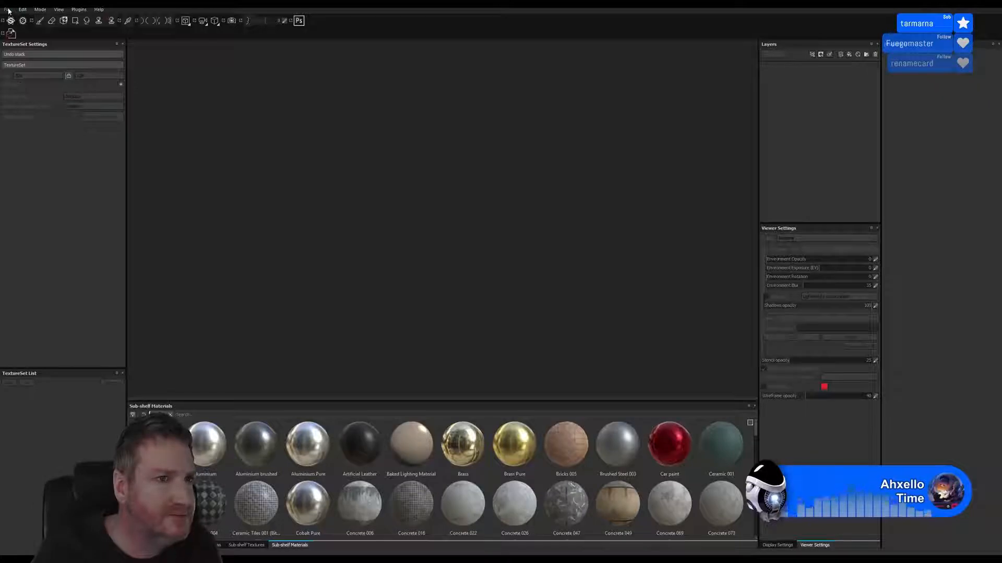
Switch to Substance Painter and create a new project using the PlasterWinHigher.FBX mesh from the WindowPLaster folder
{"action": "left_click", "coordinate": [8, 11]}
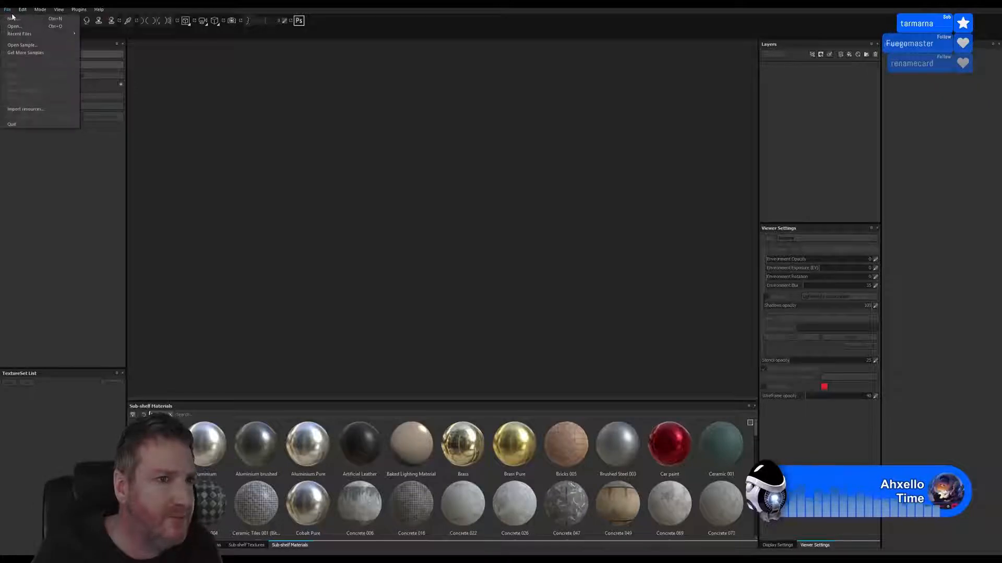
{"action": "left_click", "coordinate": [20, 19]}
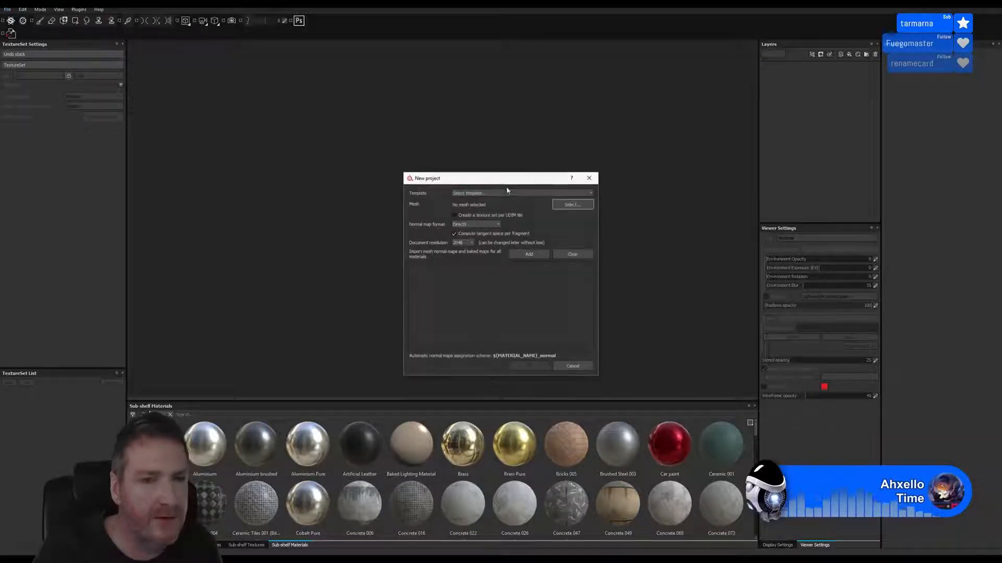
{"action": "left_click", "coordinate": [572, 204]}
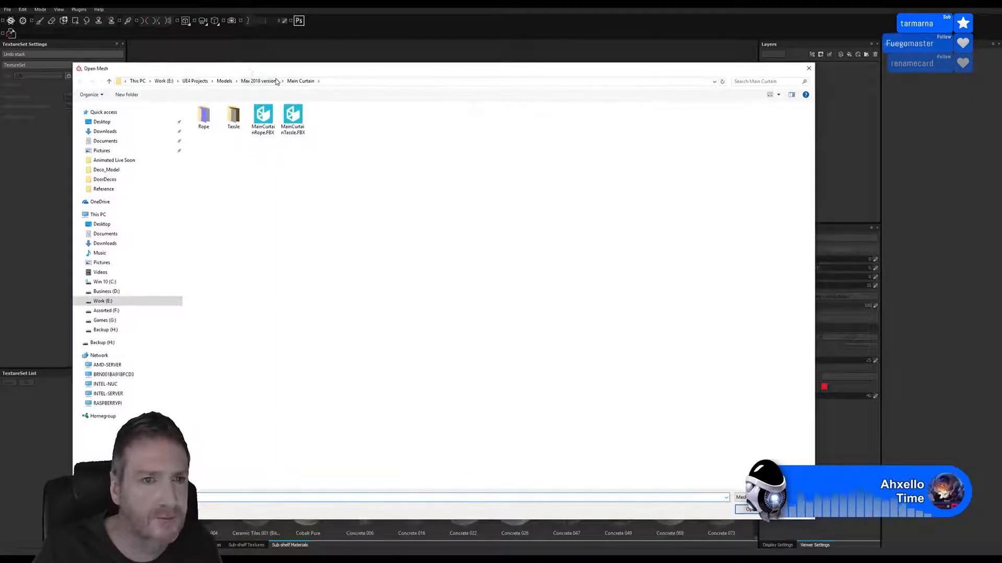
{"action": "left_click", "coordinate": [276, 80]}
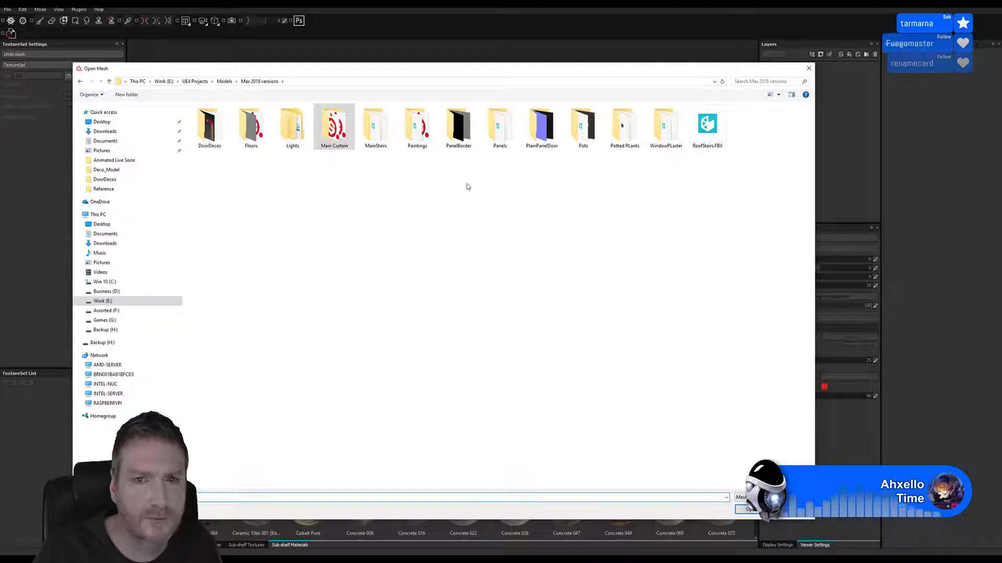
{"action": "double_click", "coordinate": [666, 125]}
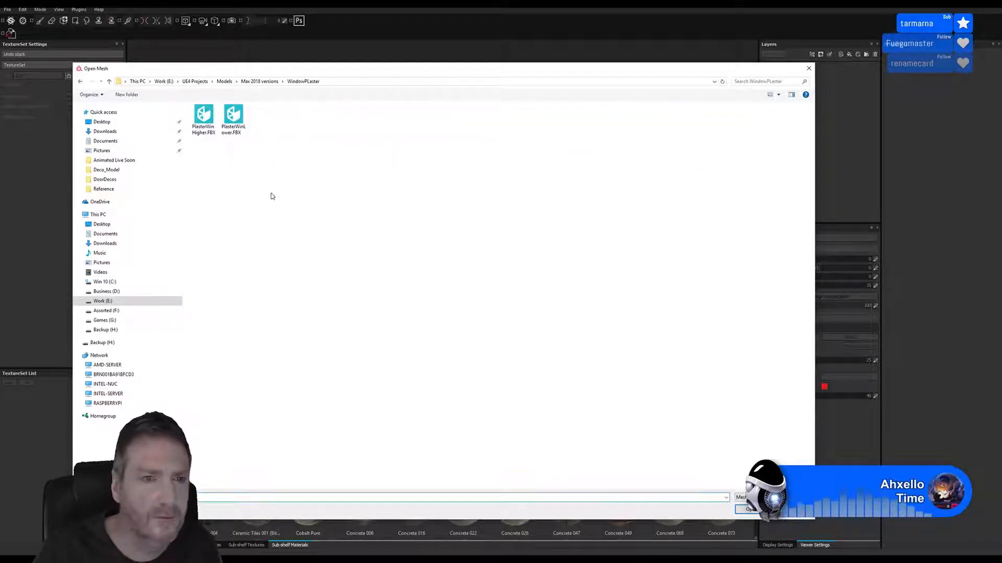
{"action": "double_click", "coordinate": [208, 129]}
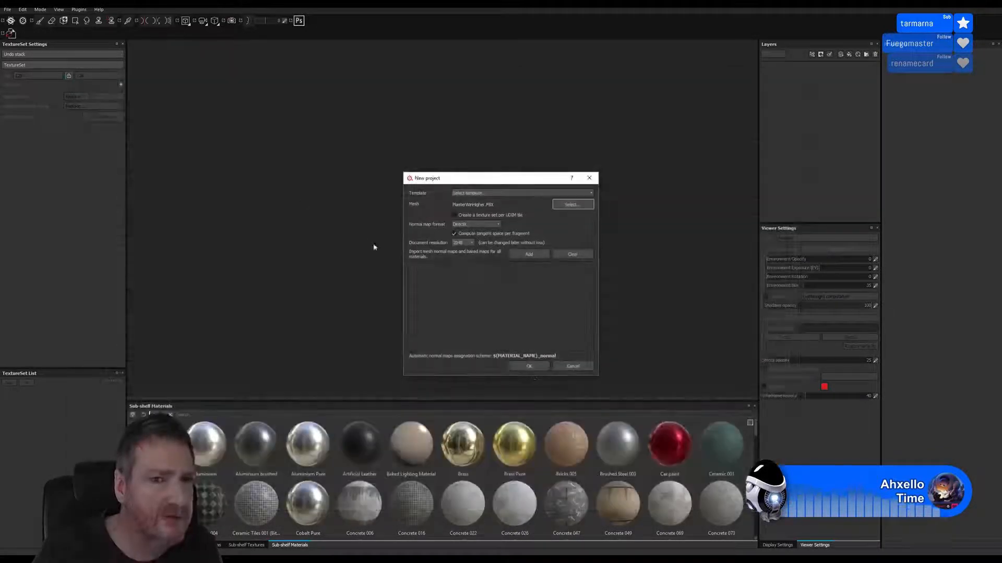
{"action": "left_click", "coordinate": [528, 366]}
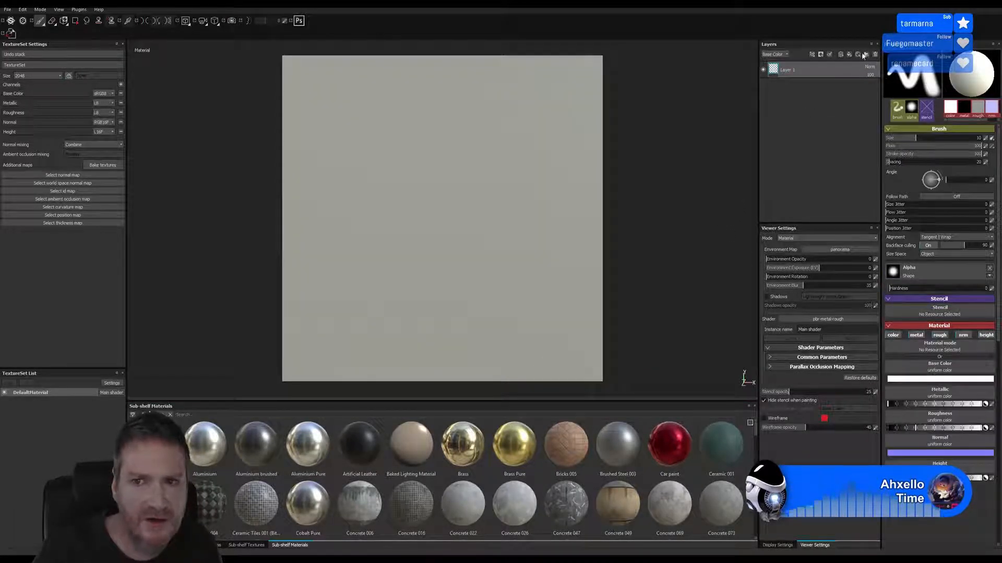
Add the My_Panel_plaster smart material above Layer 1
{"action": "left_click", "coordinate": [862, 54]}
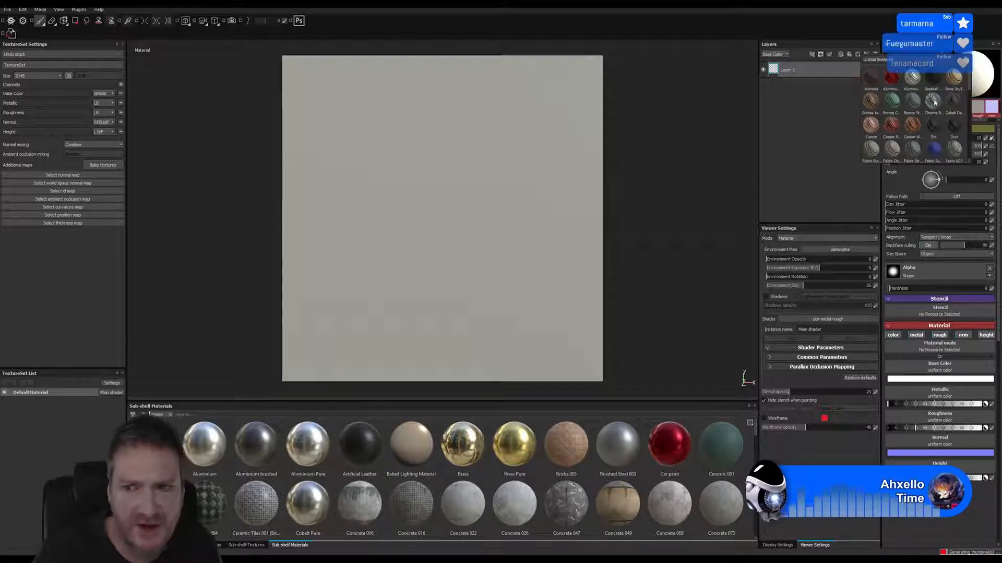
{"action": "scroll", "coordinate": [931, 109], "scroll_direction": "down", "scroll_amount": 3}
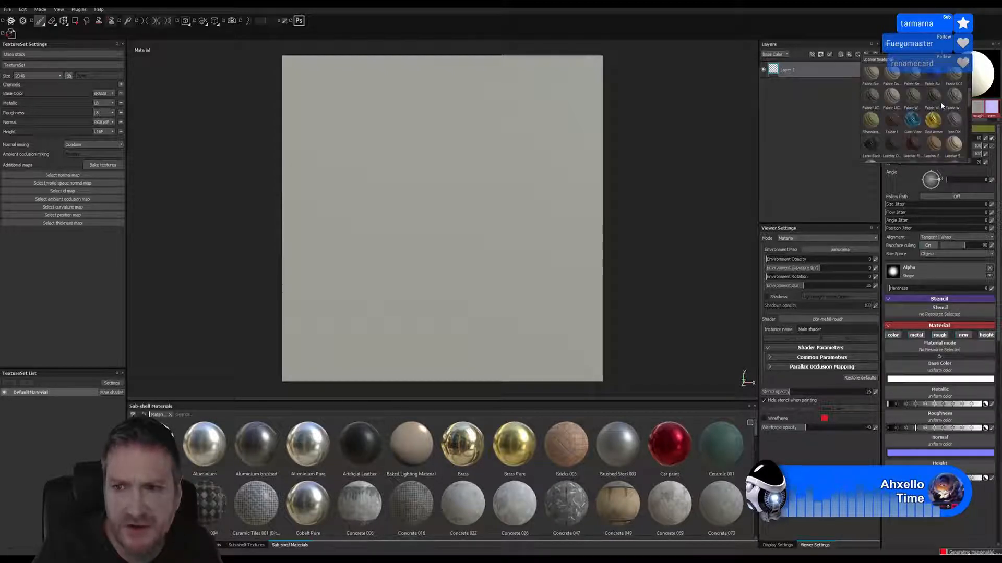
{"action": "scroll", "coordinate": [942, 106], "scroll_direction": "down", "scroll_amount": 3}
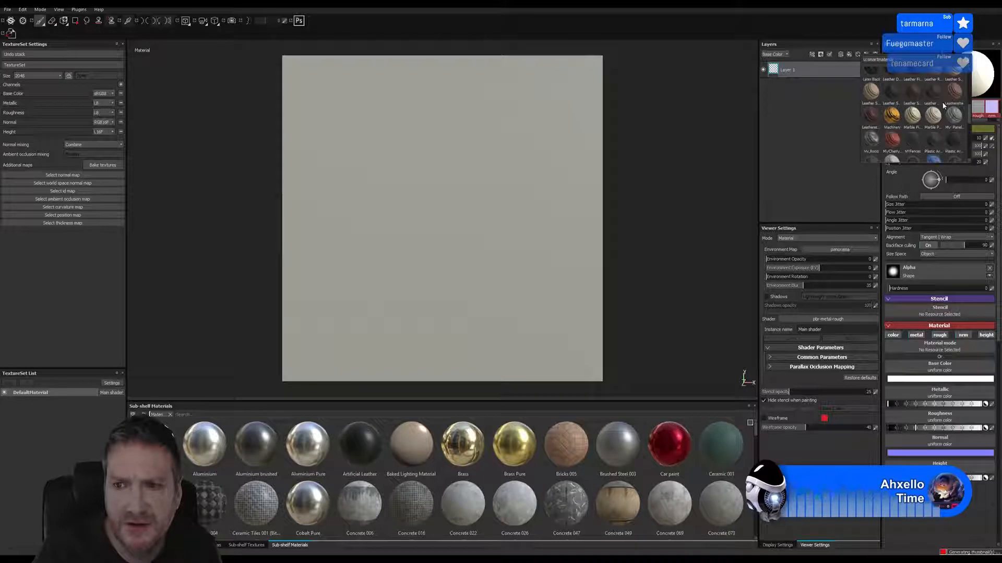
{"action": "mouse_move", "coordinate": [950, 112]}
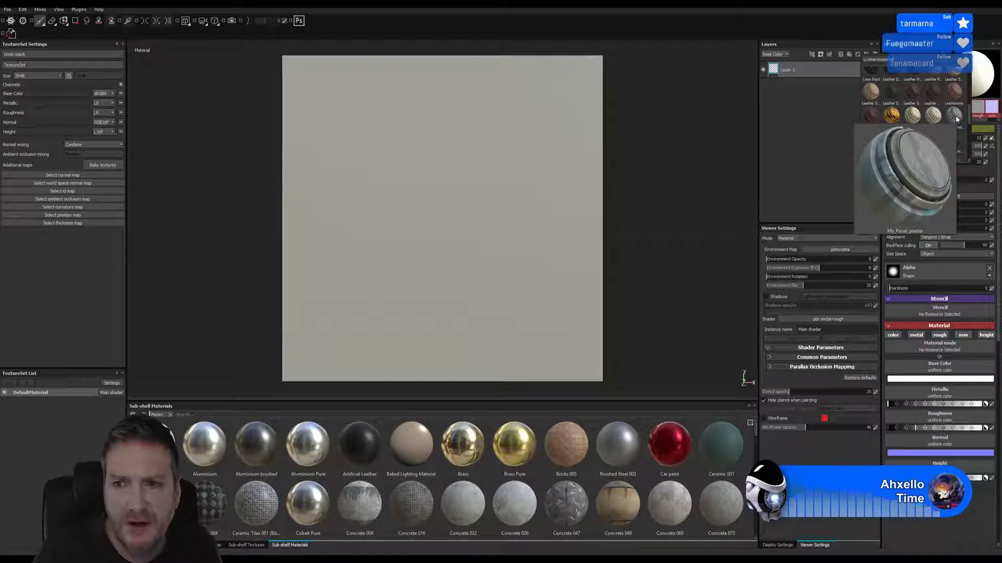
{"action": "left_click", "coordinate": [956, 115]}
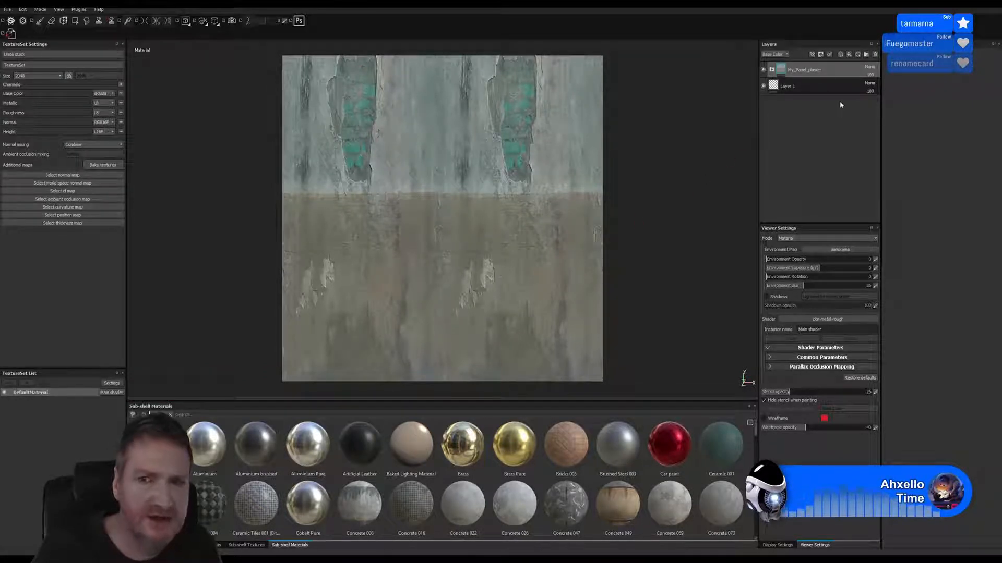
Reduce the horizontal UV scale of the Damaged Plaster 001 (Bitmap) layer inside My_Panel_plaster to about 0.3
{"action": "left_click", "coordinate": [771, 70]}
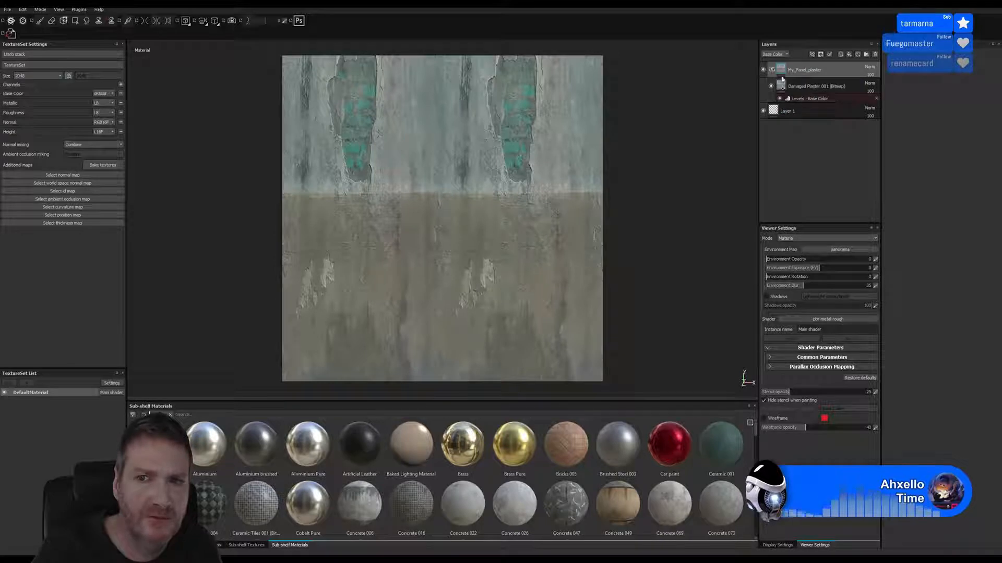
{"action": "left_click", "coordinate": [803, 87]}
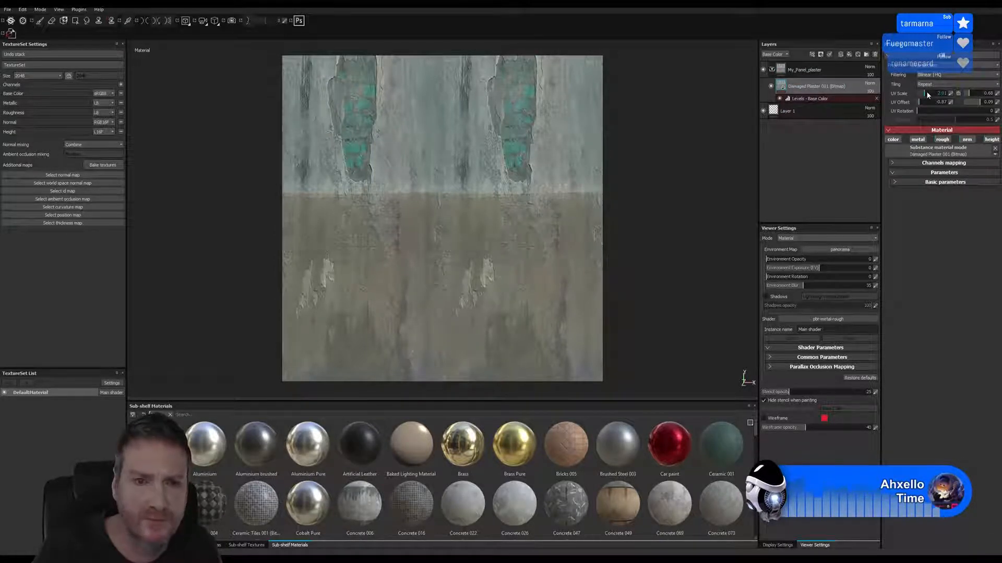
{"action": "left_click", "coordinate": [926, 93]}
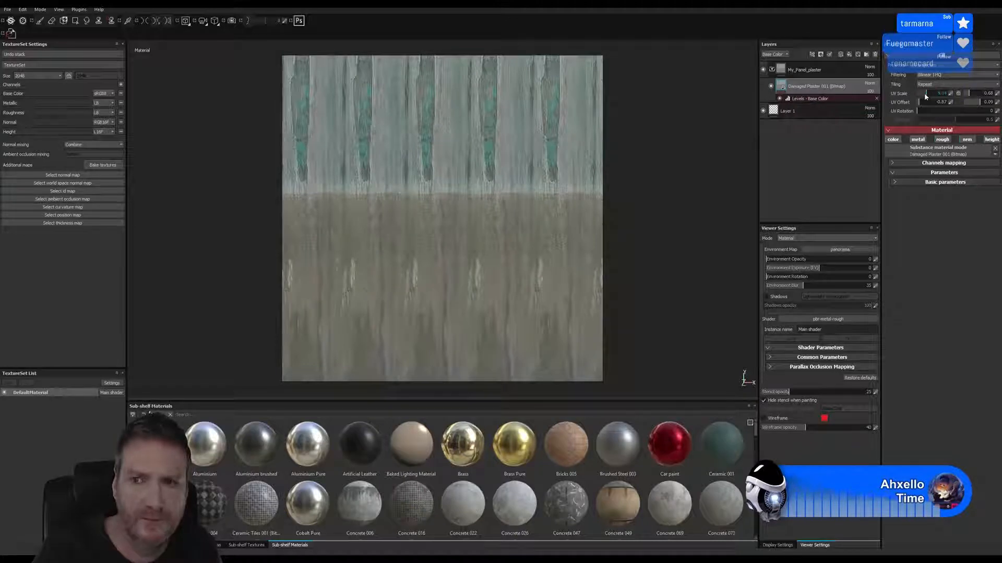
{"action": "double_click", "coordinate": [924, 93]}
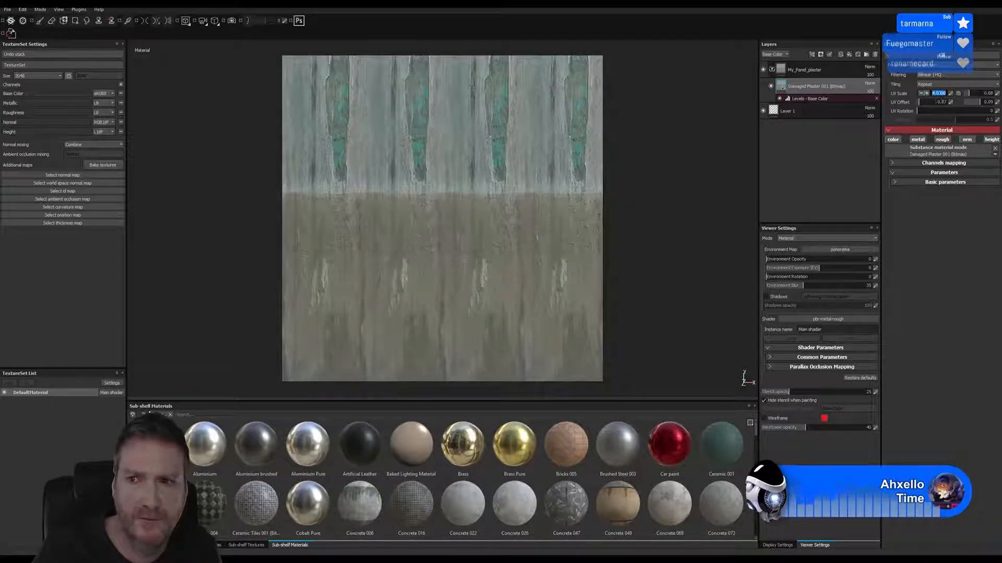
{"action": "left_click", "coordinate": [941, 191]}
{"action": "left_click_drag", "start_coordinate": [925, 95], "coordinate": [921, 96]}
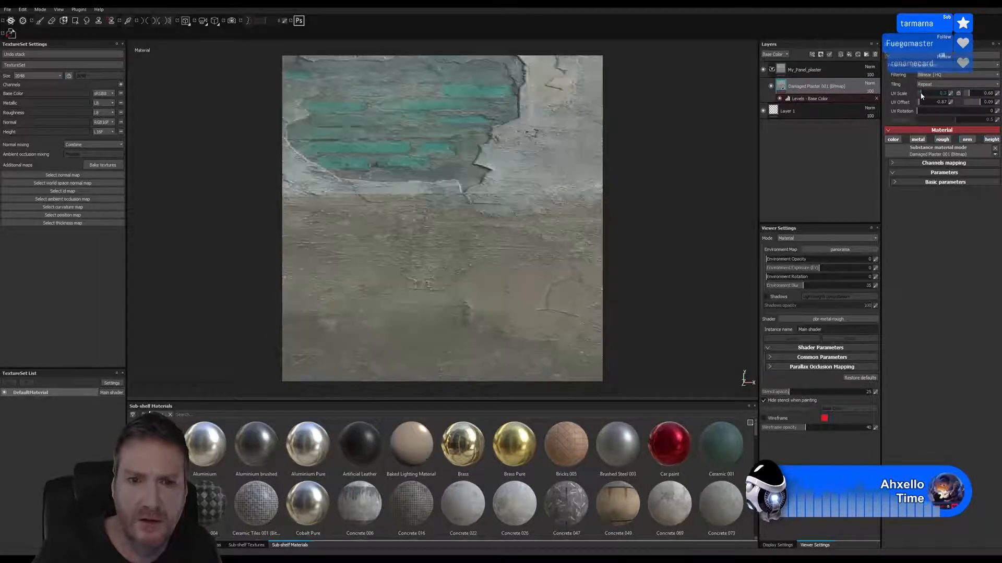
Set the damaged plaster layer's vertical UV scale to about 0.31 and shift its vertical UV offset to move the green brick patch off the surface
{"action": "left_click", "coordinate": [968, 94]}
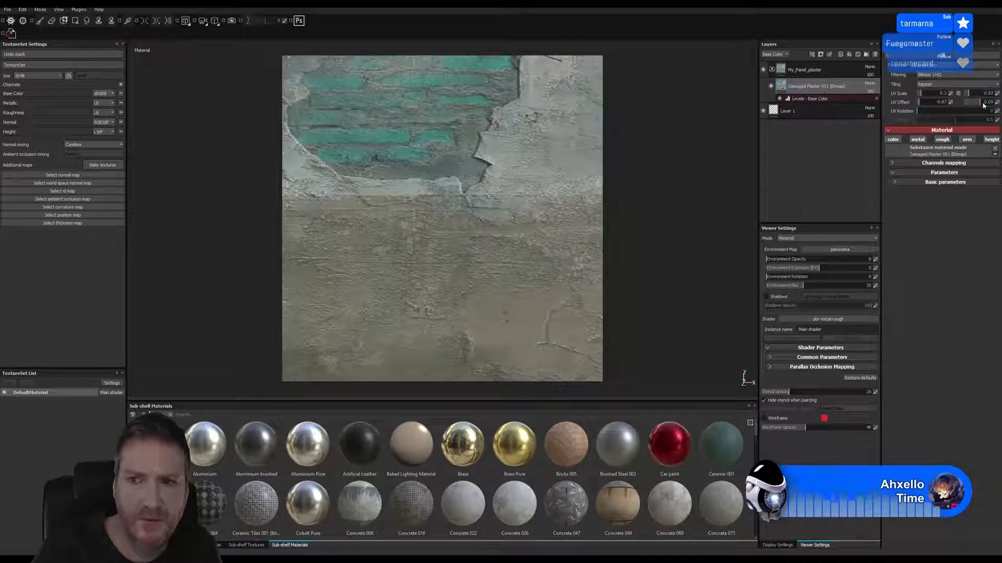
{"action": "left_click_drag", "start_coordinate": [980, 103], "coordinate": [978, 99]}
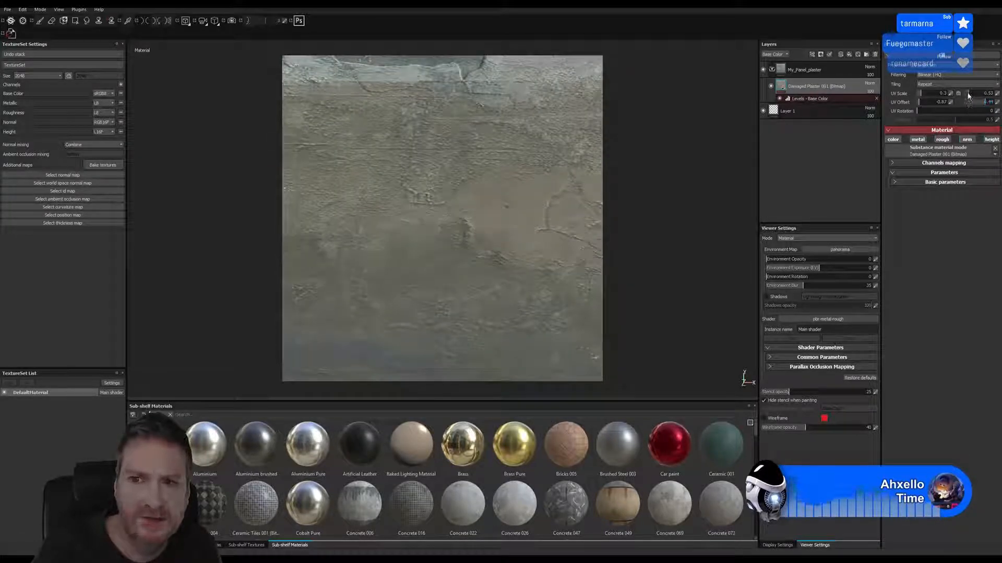
{"action": "left_click", "coordinate": [968, 96]}
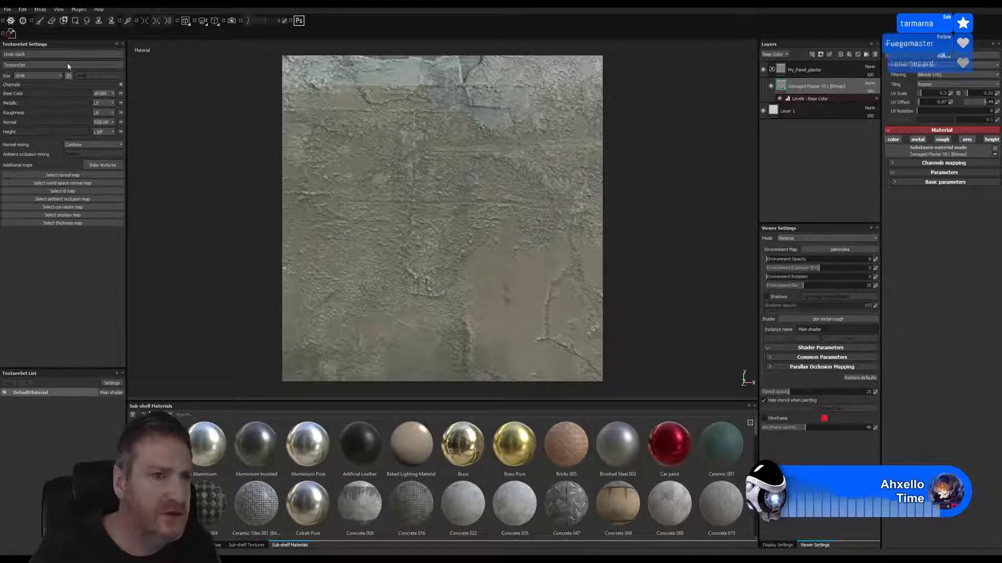
Save the project as WindowPLasterUpper in the WindowPLaster folder under Max 2018 versions
{"action": "left_click", "coordinate": [8, 9]}
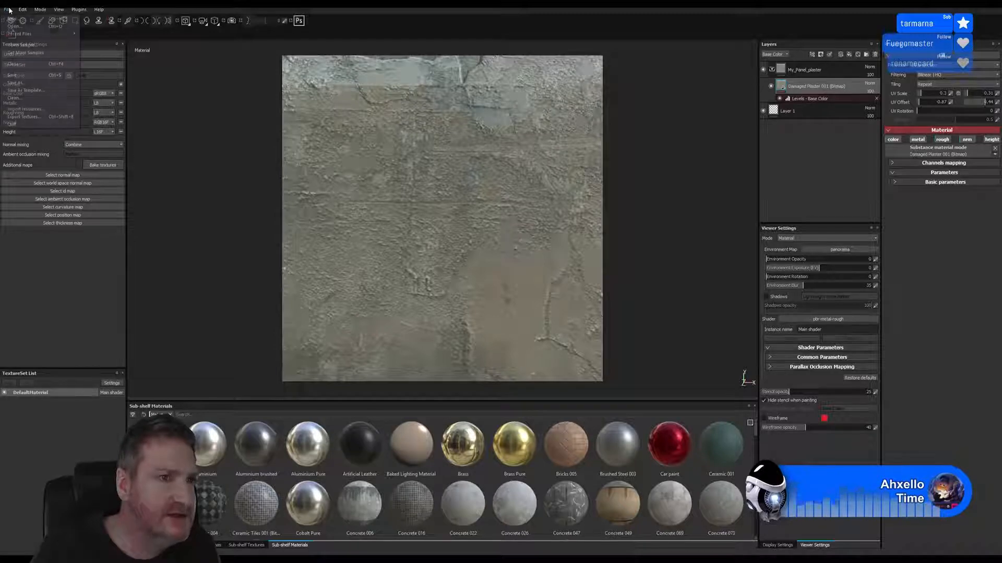
{"action": "left_click", "coordinate": [20, 77]}
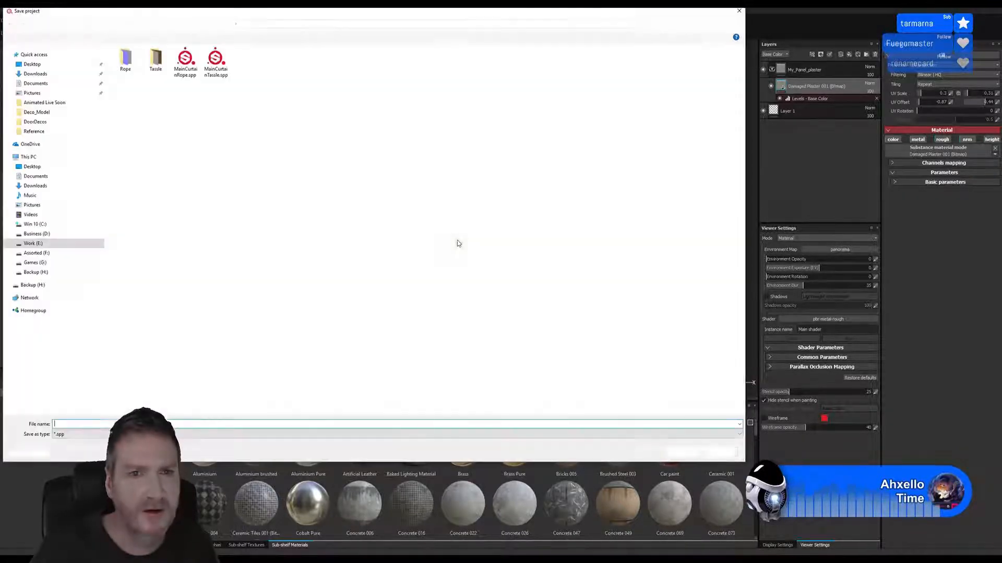
{"action": "left_click_drag", "start_coordinate": [431, 14], "coordinate": [557, 80]}
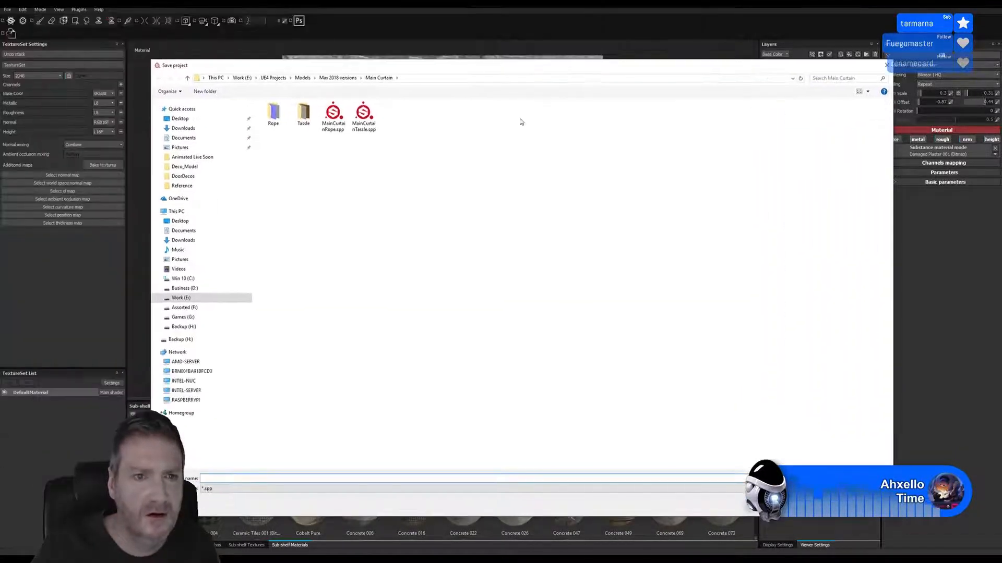
{"action": "left_click", "coordinate": [338, 78]}
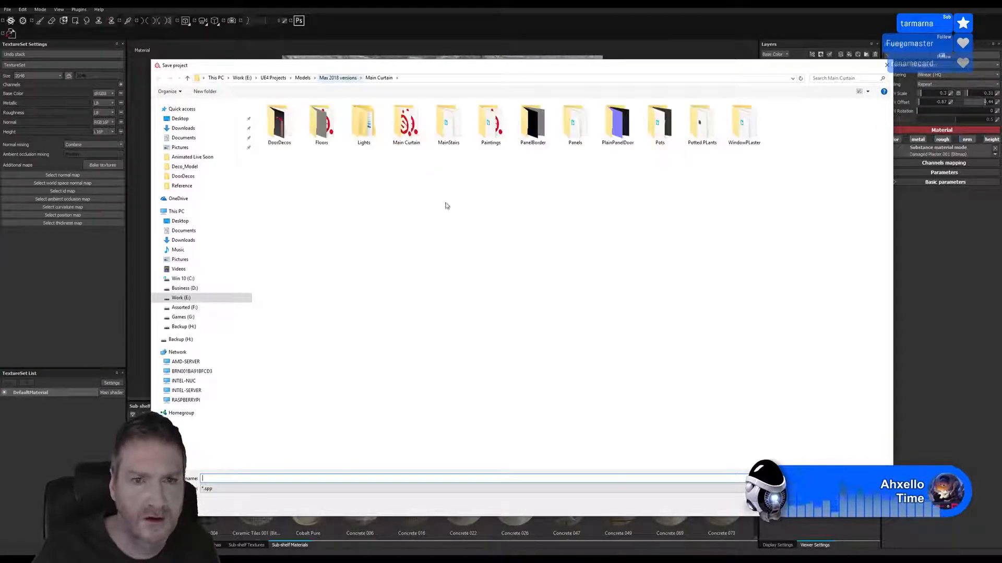
{"action": "double_click", "coordinate": [742, 125]}
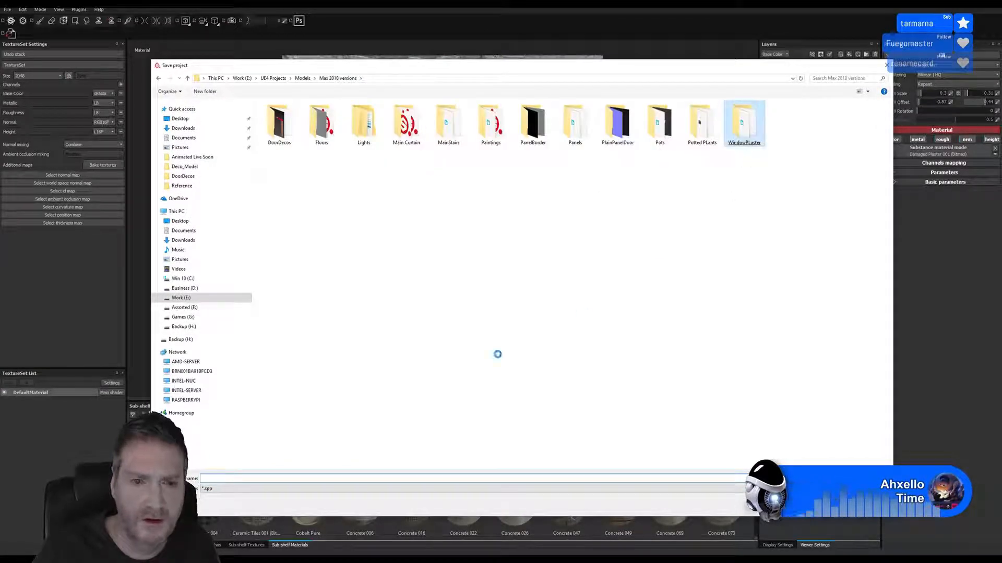
{"action": "left_click", "coordinate": [217, 477]}
{"action": "left_click", "coordinate": [217, 477]}
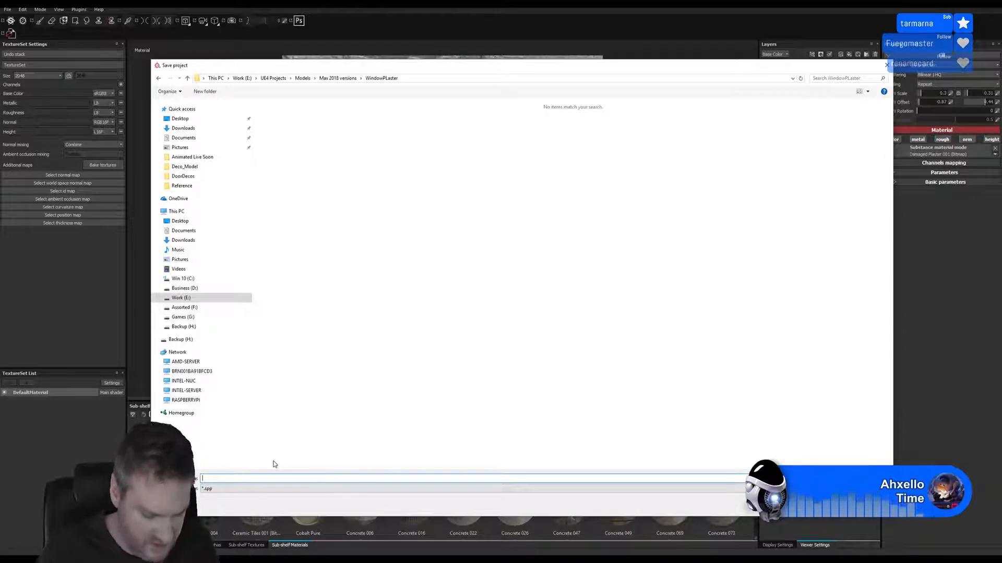
{"action": "type", "text": "WindowPLaster"}
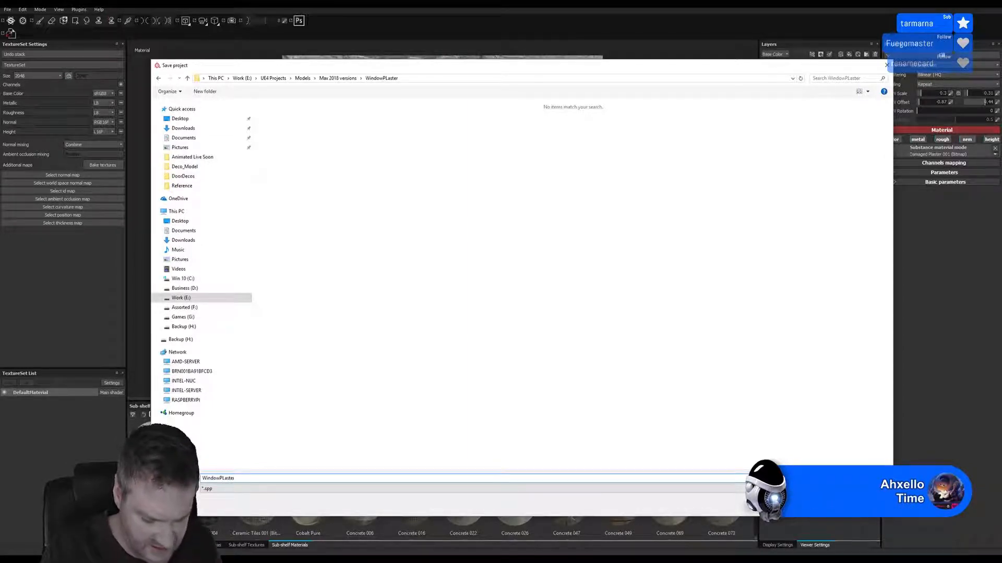
{"action": "type", "text": "Upper"}
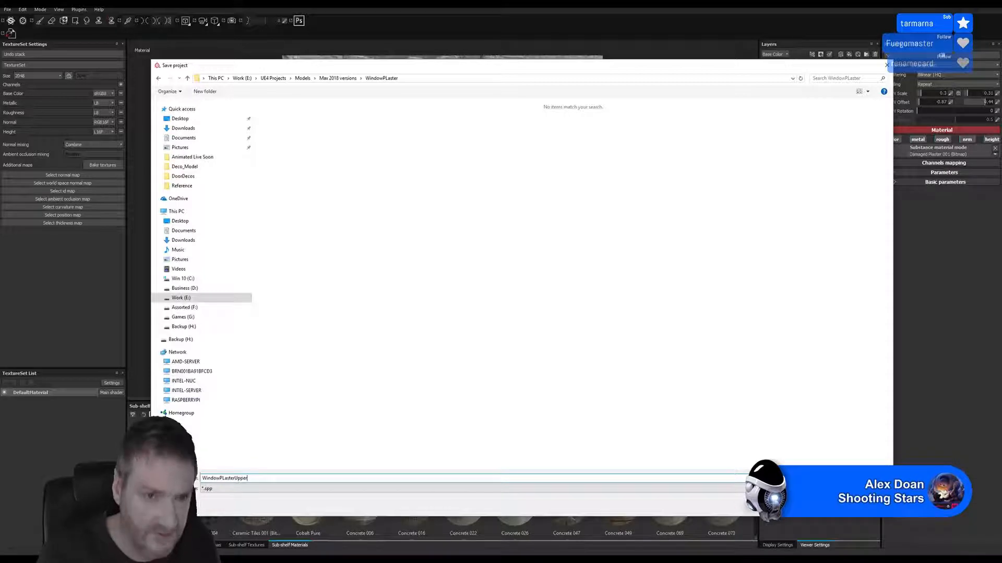
{"action": "key", "text": "Return"}
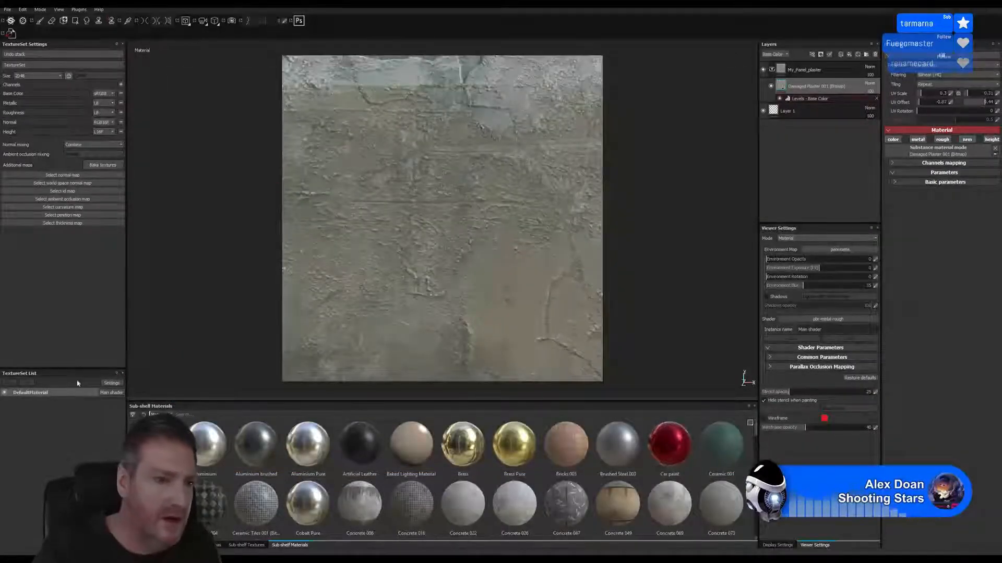
Rename the DefaultMaterial texture set as PLasterWinUpper
{"action": "double_click", "coordinate": [30, 394]}
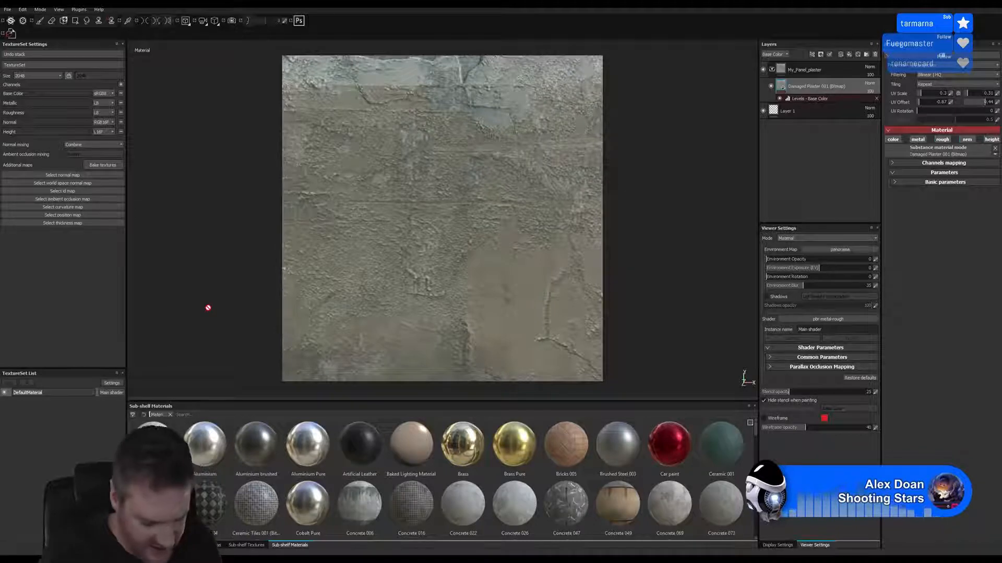
{"action": "type", "text": "Di"}
{"action": "type", "text": "aster"}
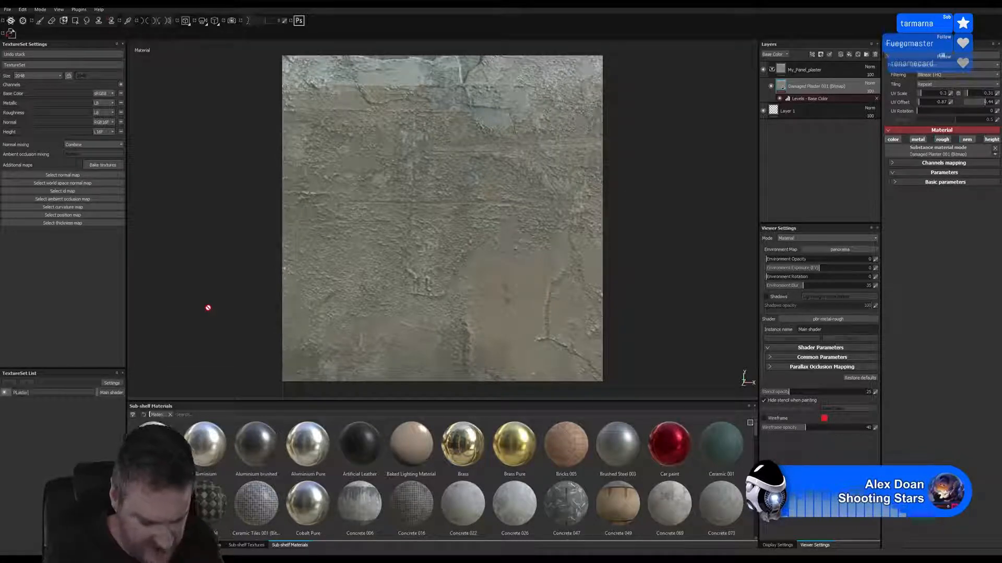
{"action": "type", "text": "WnUpper"}
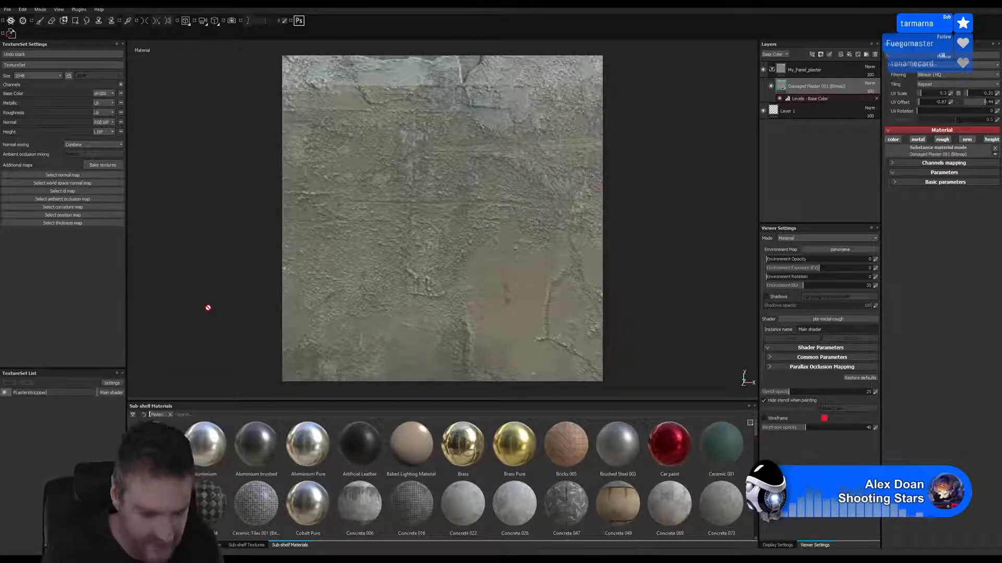
{"action": "key", "text": "Return"}
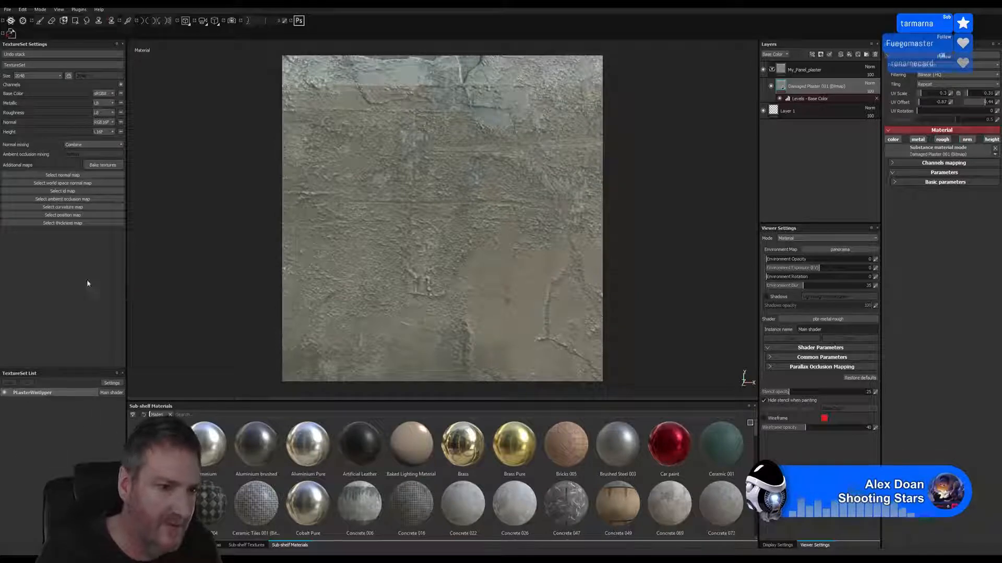
Start a texture export and browse its destination to WindowPLaster in Max 2018 versions under UE4 Projects > Models on Work (E:)
{"action": "left_click", "coordinate": [8, 10]}
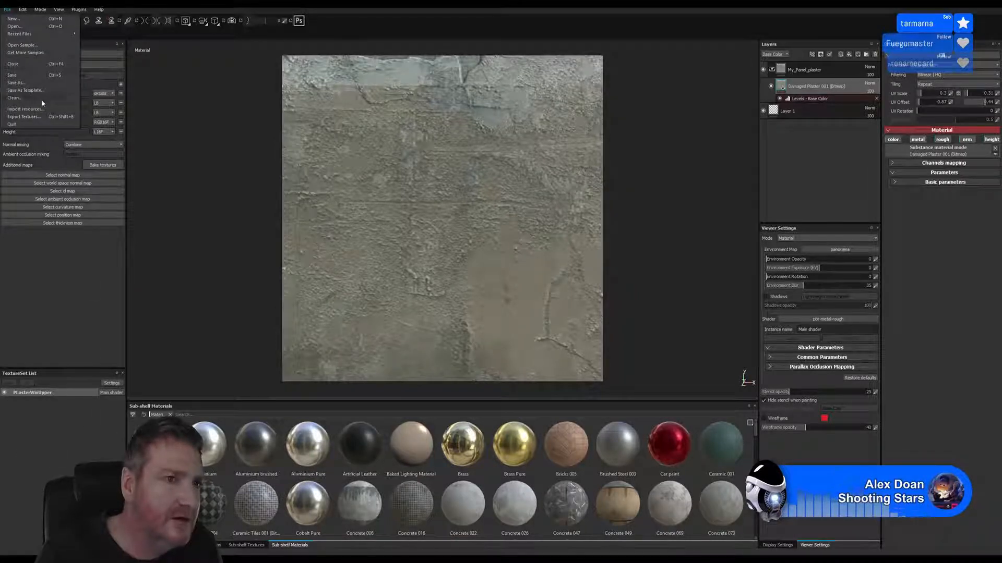
{"action": "left_click", "coordinate": [32, 117]}
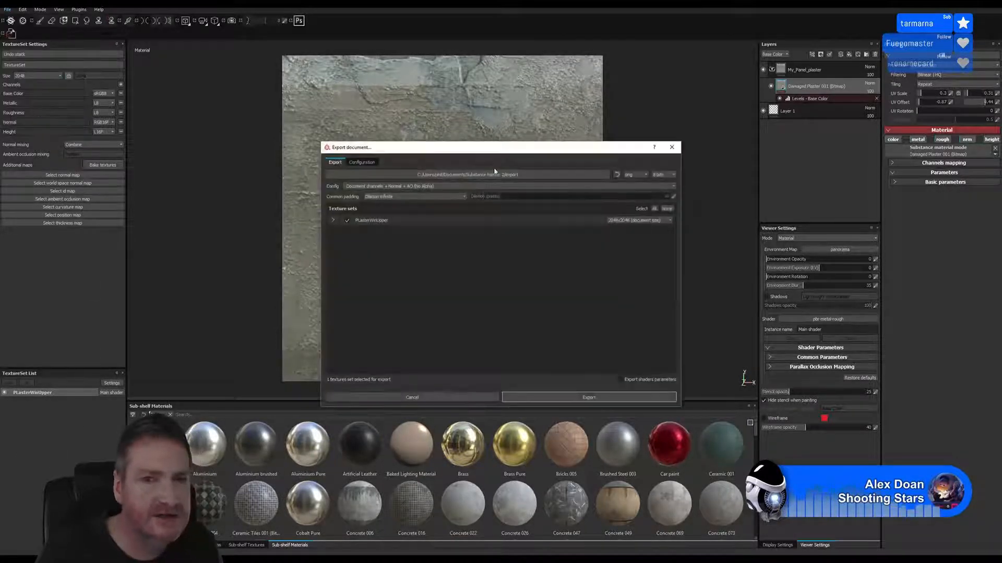
{"action": "left_click", "coordinate": [513, 172]}
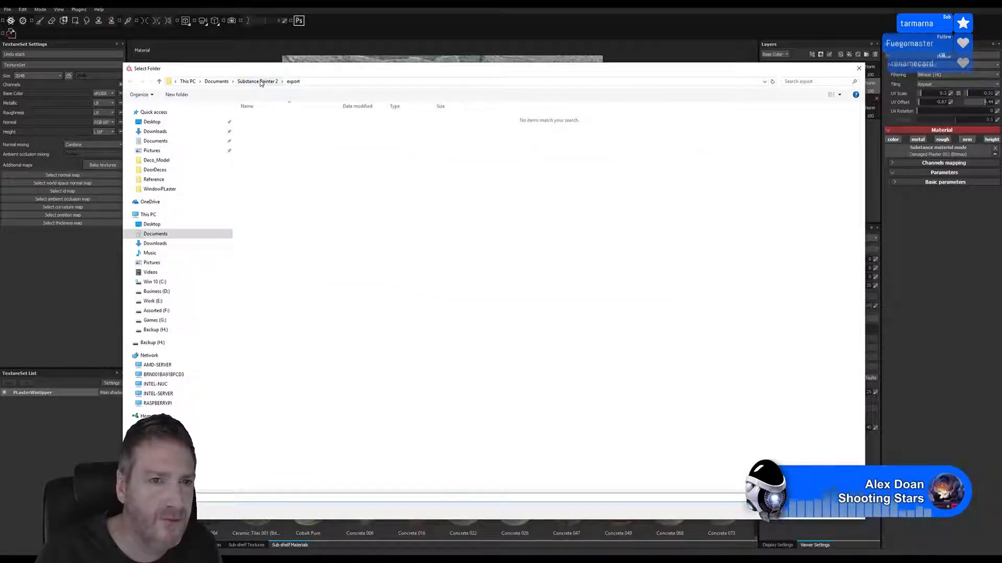
{"action": "left_click", "coordinate": [156, 301]}
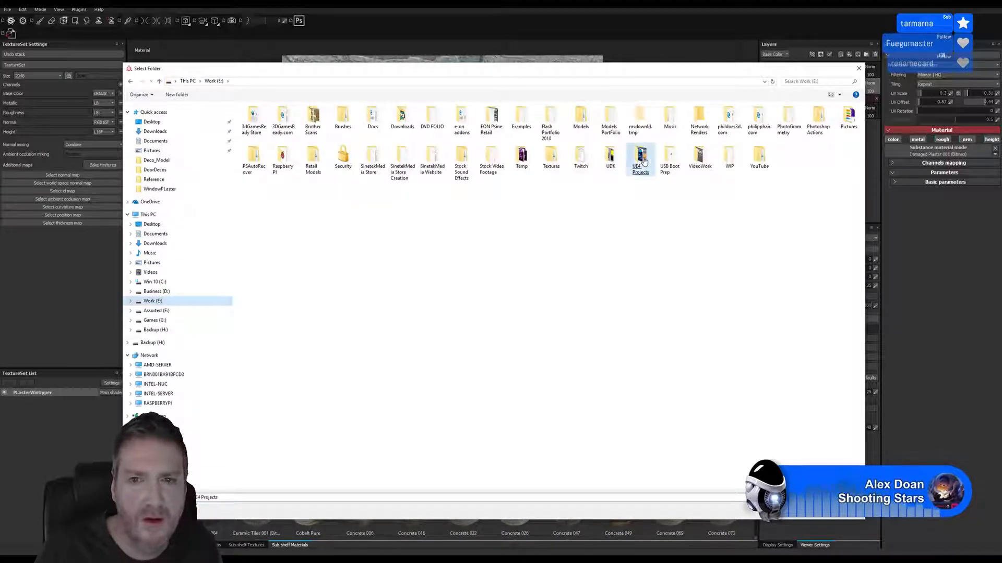
{"action": "double_click", "coordinate": [641, 157]}
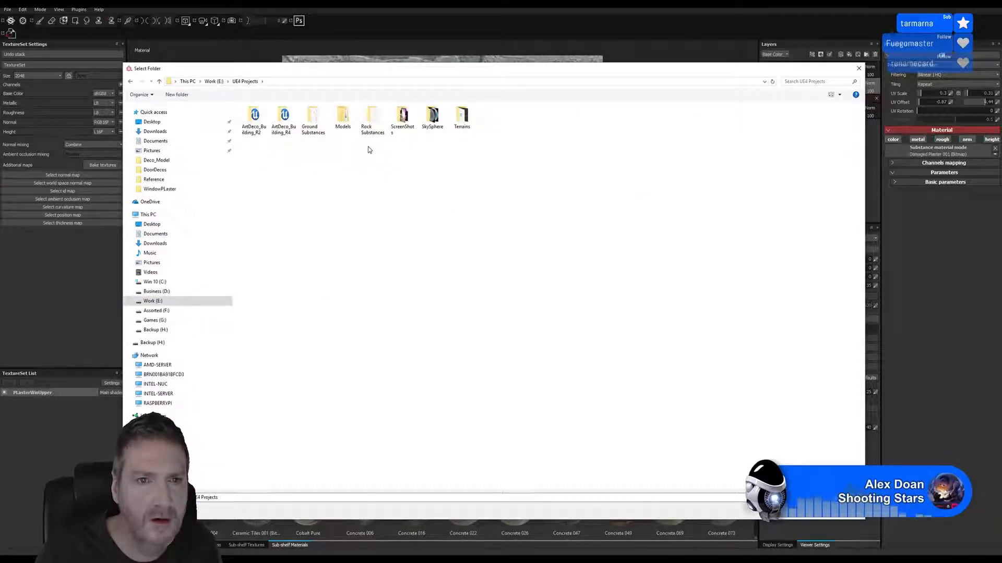
{"action": "double_click", "coordinate": [342, 119]}
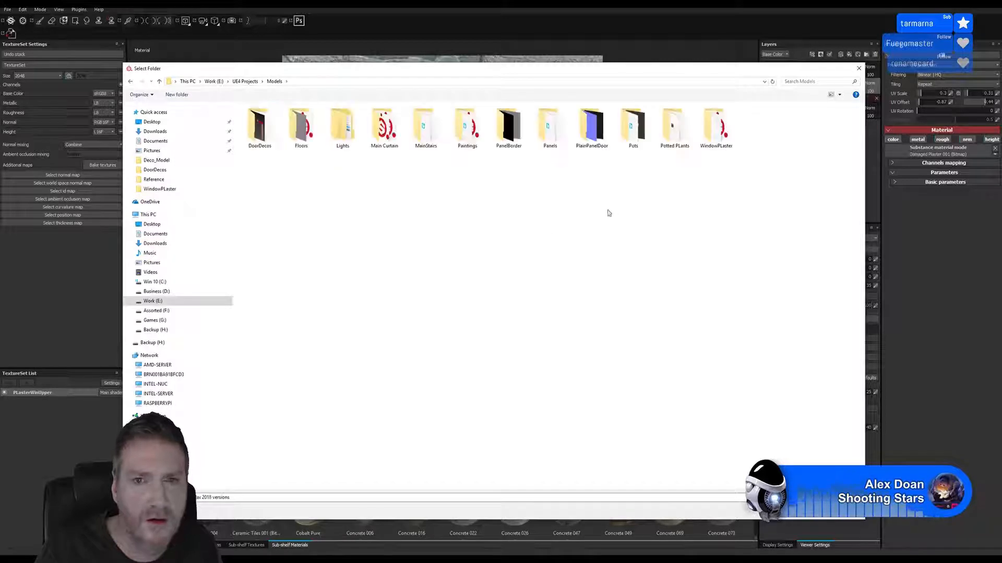
{"action": "double_click", "coordinate": [725, 140]}
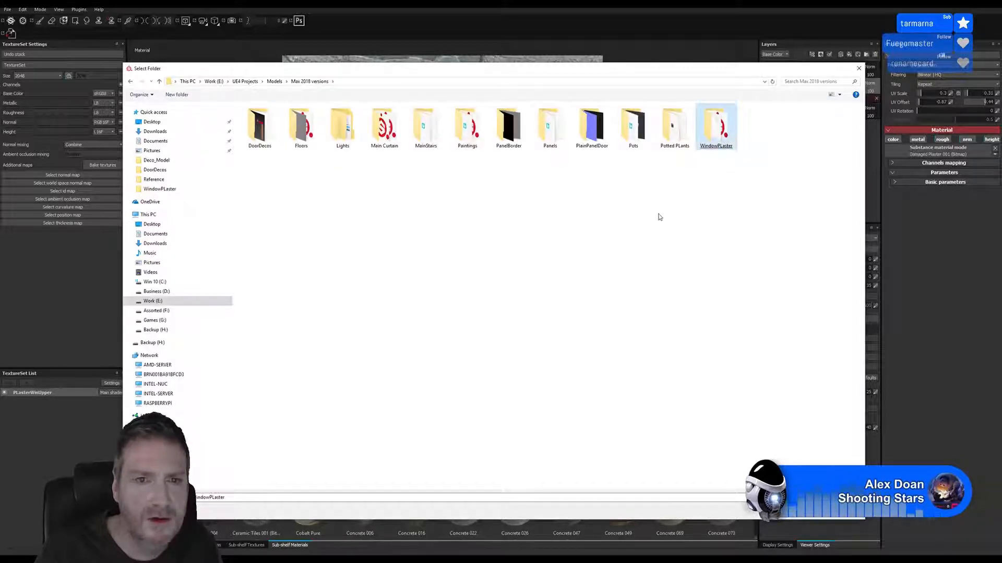
Create a folder named Upper inside WindowPLaster and choose it as the export destination
{"action": "right_click", "coordinate": [324, 159]}
{"action": "mouse_move", "coordinate": [280, 239]}
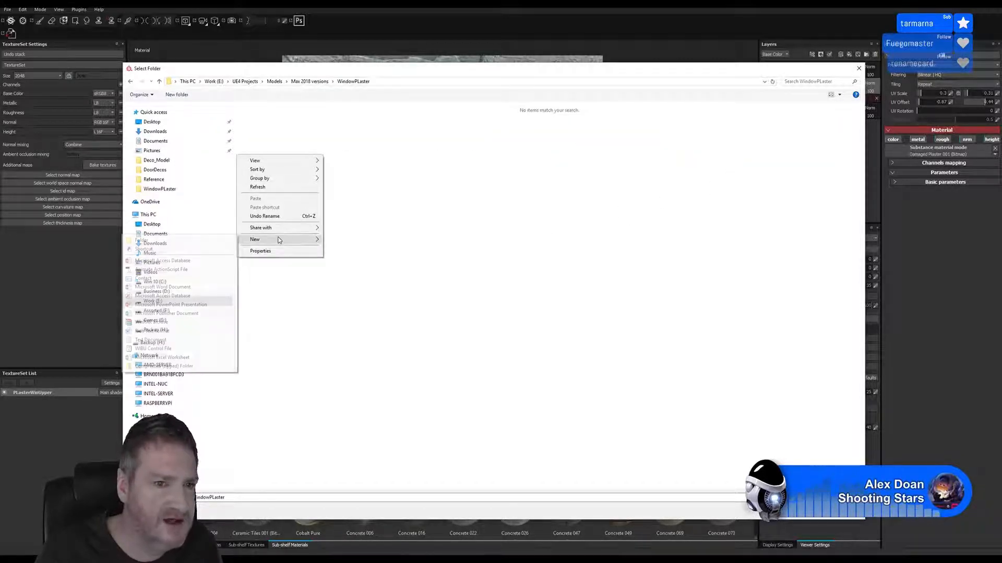
{"action": "left_click", "coordinate": [230, 242]}
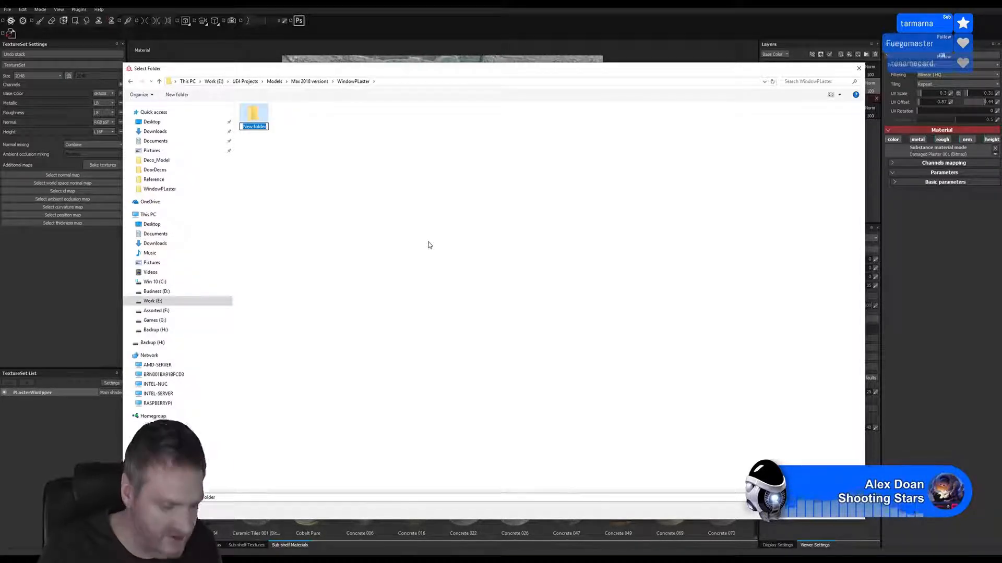
{"action": "type", "text": "Upper"}
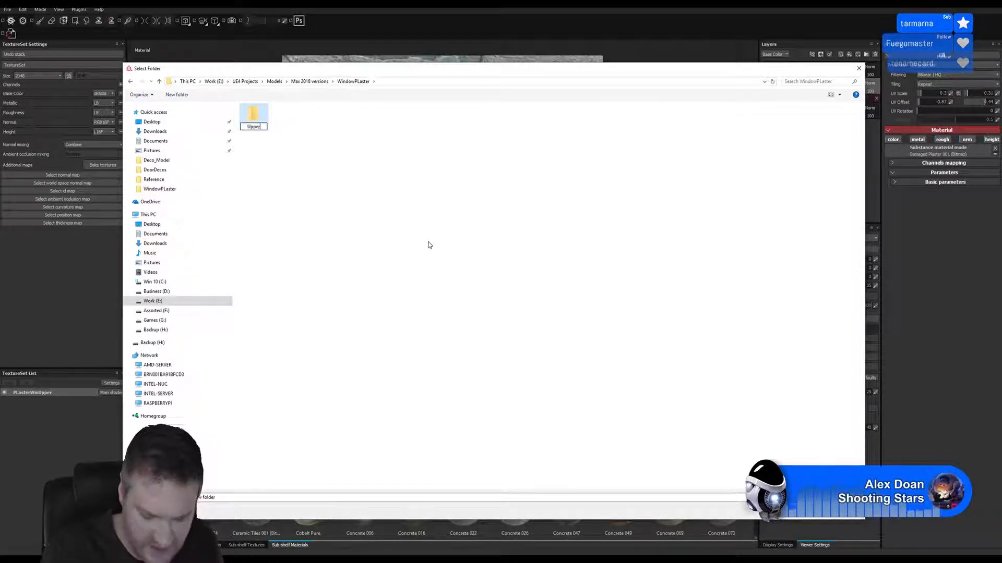
{"action": "key", "text": "Return"}
{"action": "left_click", "coordinate": [249, 121]}
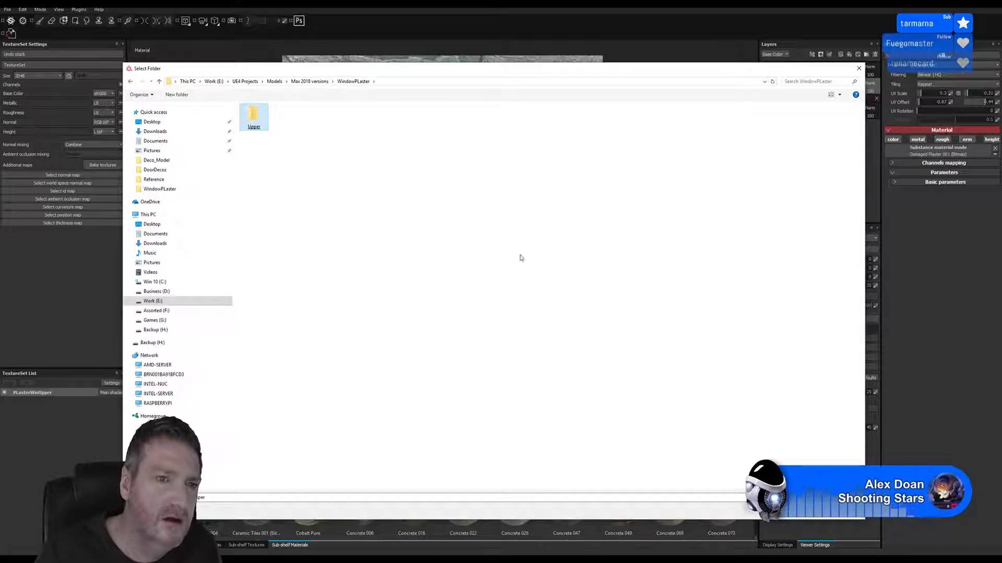
{"action": "left_click", "coordinate": [788, 510]}
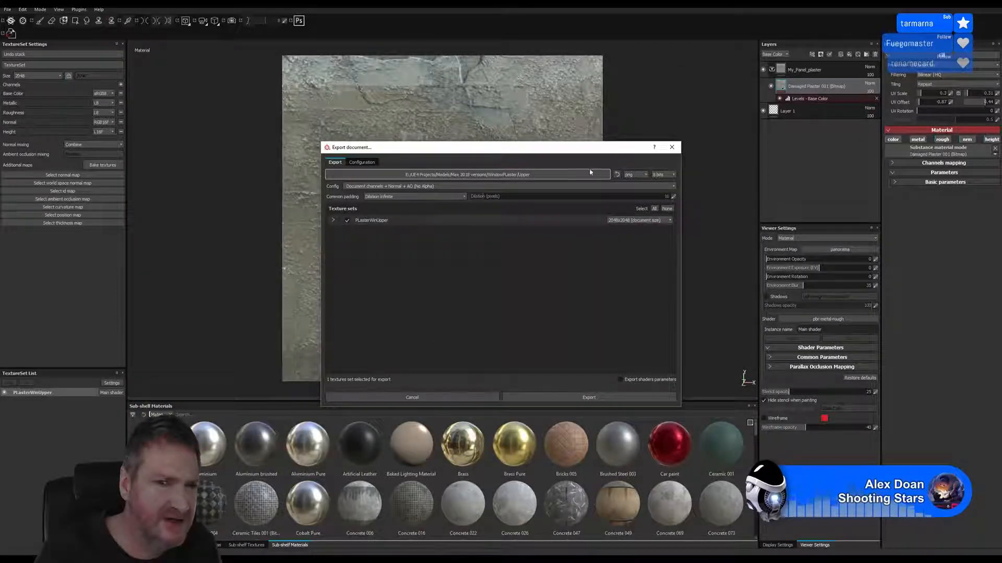
Export the PLasterWinUpper texture set at 1024x1024 and check the exported maps in the Upper folder
{"action": "left_click", "coordinate": [634, 221]}
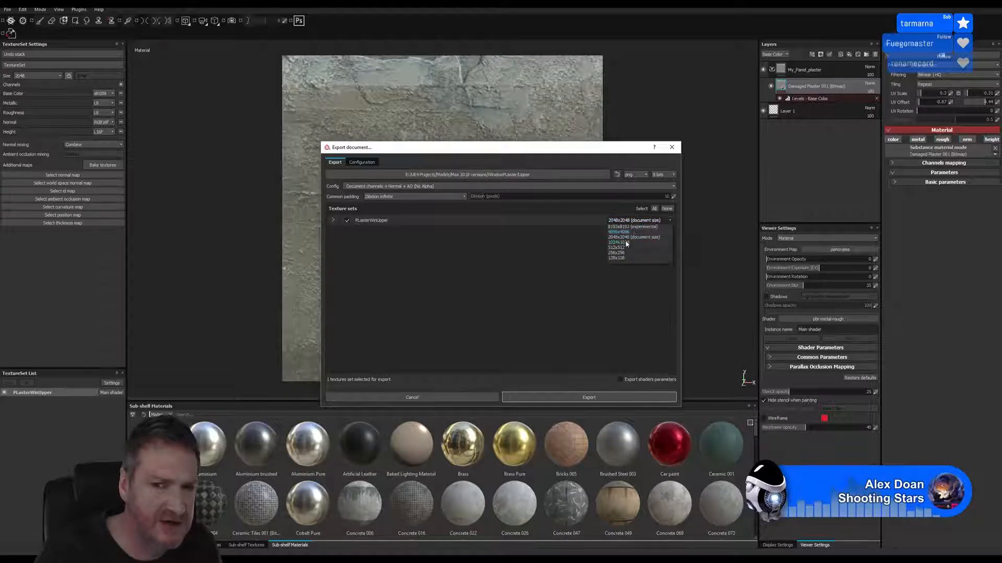
{"action": "left_click", "coordinate": [625, 243]}
{"action": "left_click", "coordinate": [598, 398]}
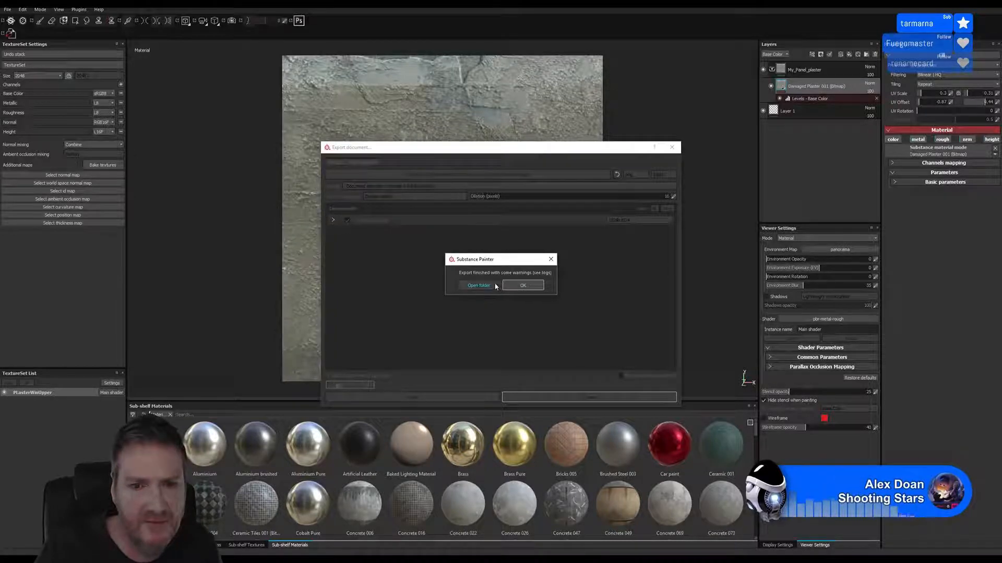
{"action": "left_click", "coordinate": [478, 286]}
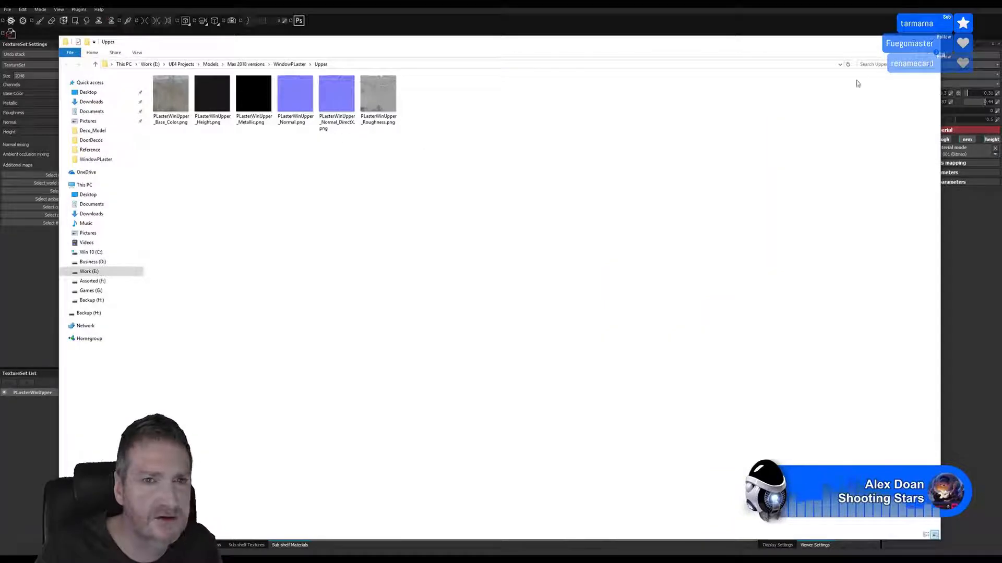
{"action": "left_click", "coordinate": [932, 41]}
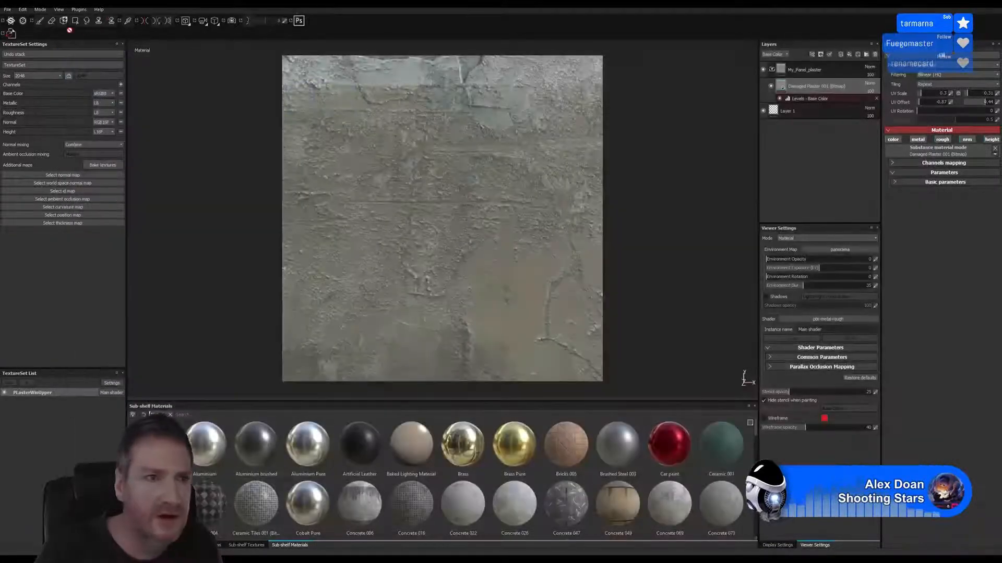
Save the upper plaster project and create a new project from the PlasterWinLower.FBX mesh
{"action": "left_click", "coordinate": [7, 9]}
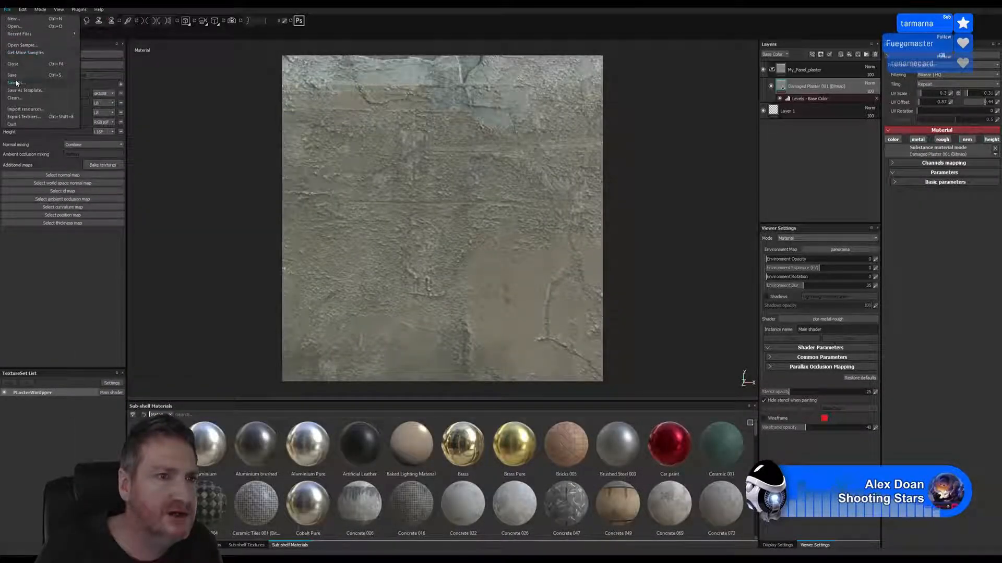
{"action": "left_click", "coordinate": [13, 77]}
{"action": "left_click", "coordinate": [9, 11]}
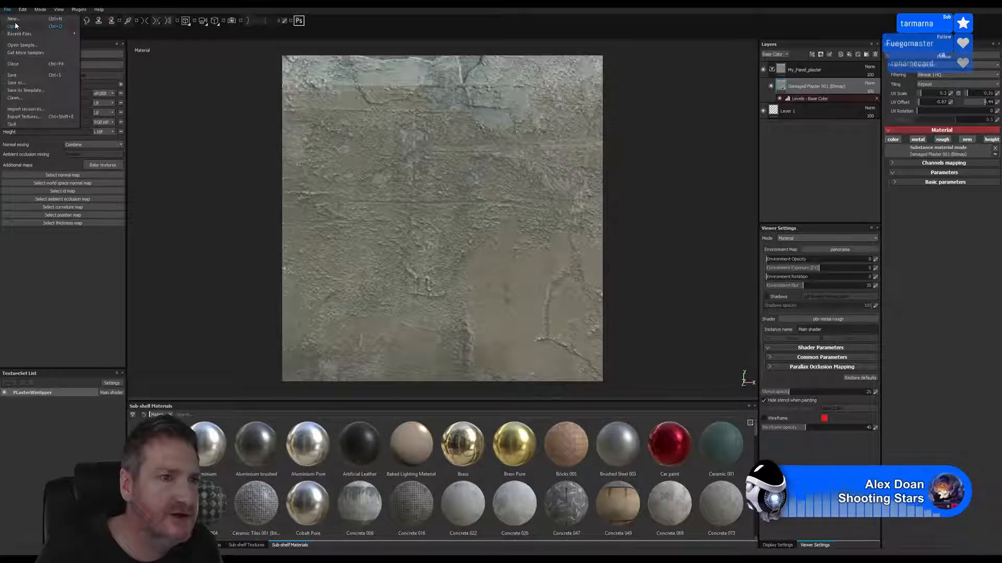
{"action": "left_click", "coordinate": [13, 19]}
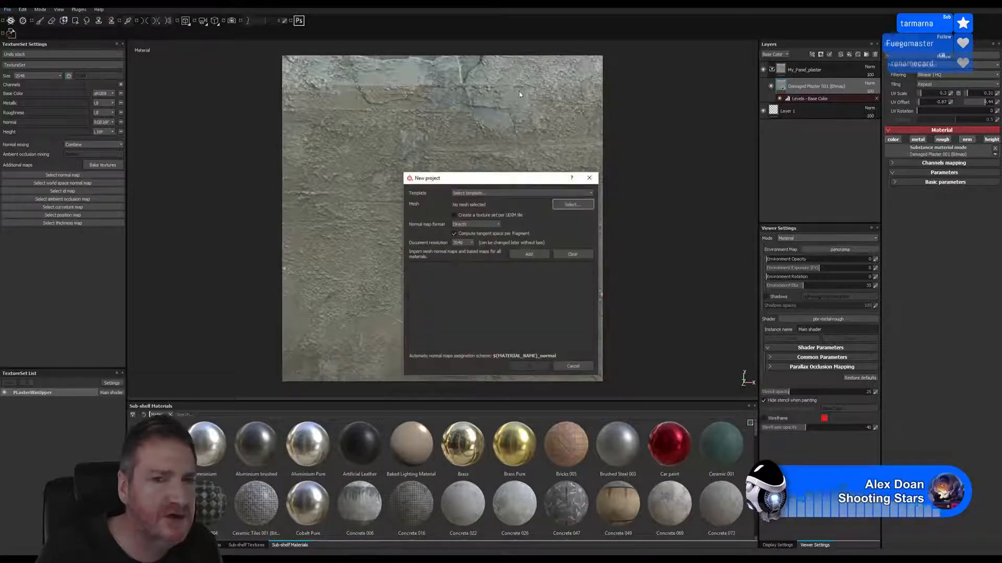
{"action": "left_click", "coordinate": [570, 206]}
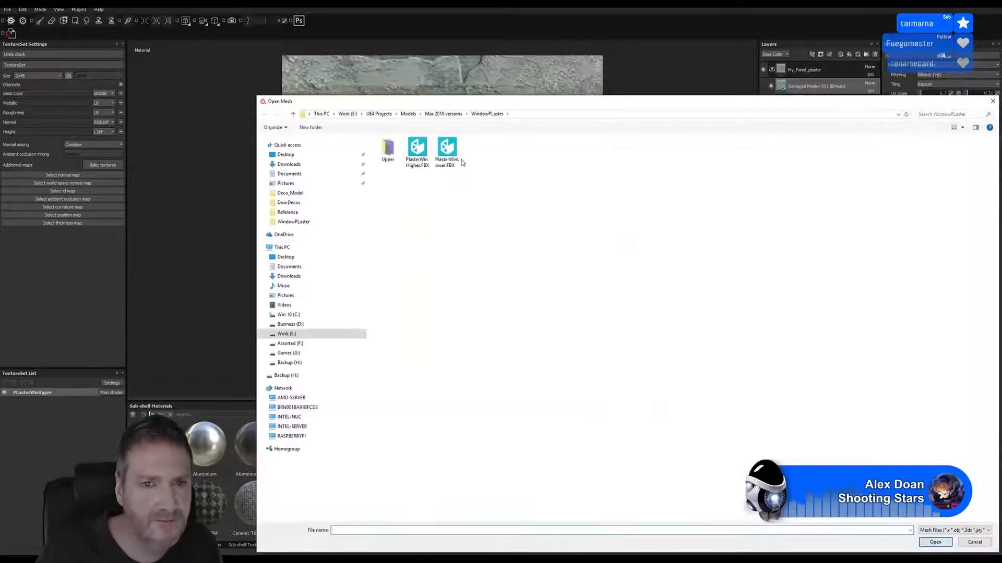
{"action": "double_click", "coordinate": [447, 151]}
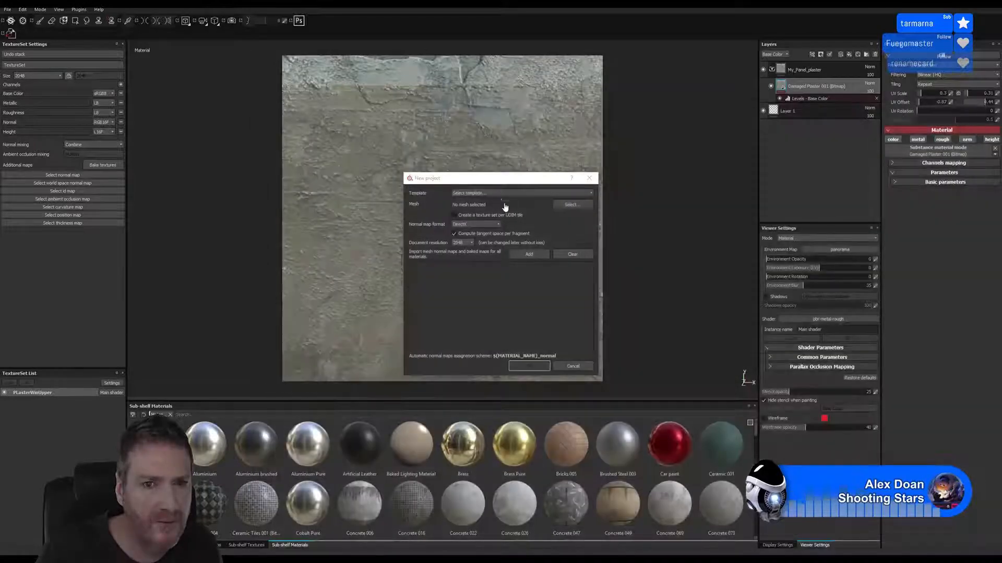
{"action": "left_click", "coordinate": [530, 367]}
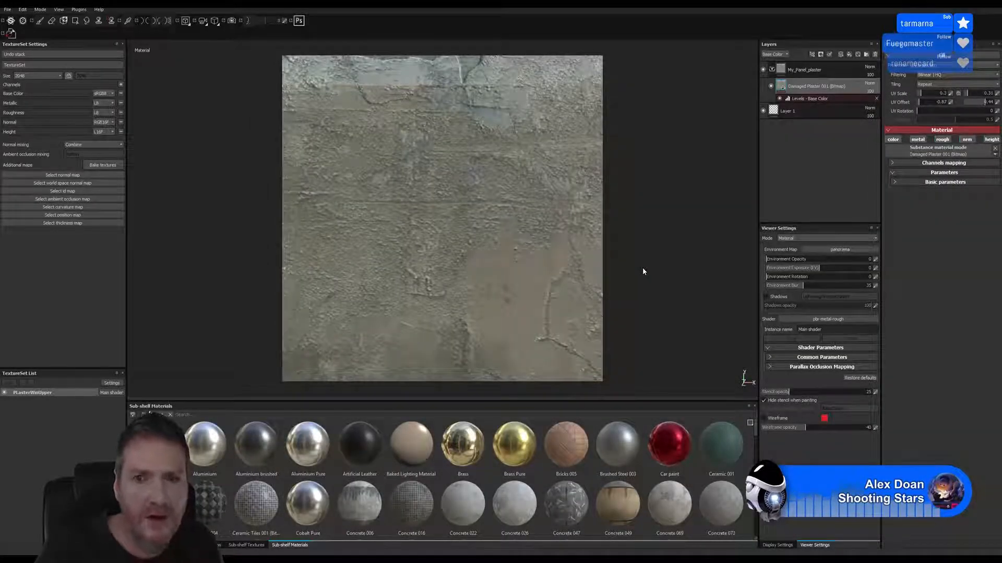
Add the My_Panel_plaster smart material to the lower window plaster mesh
{"action": "left_click", "coordinate": [857, 54]}
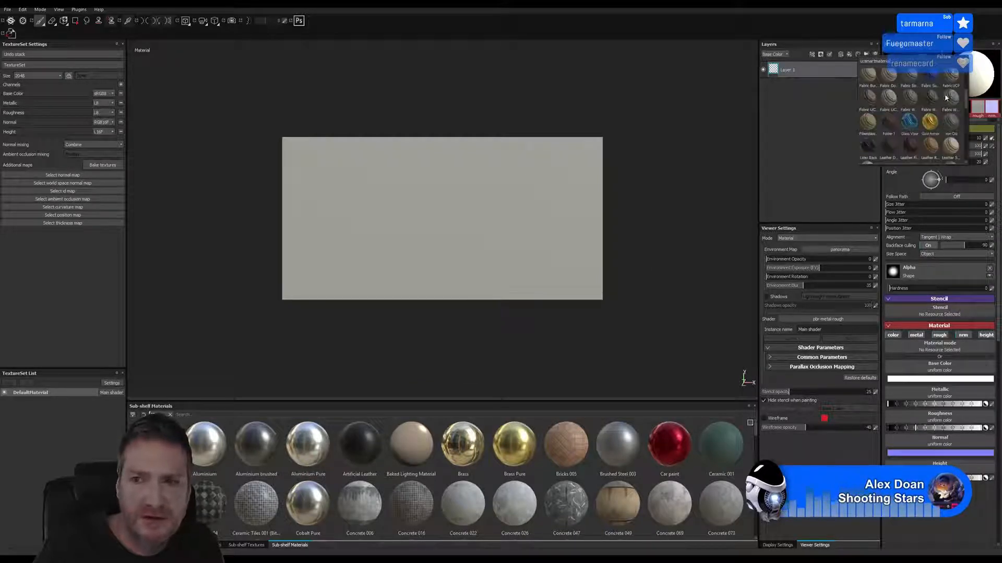
{"action": "scroll", "coordinate": [947, 100], "scroll_direction": "down", "scroll_amount": 3}
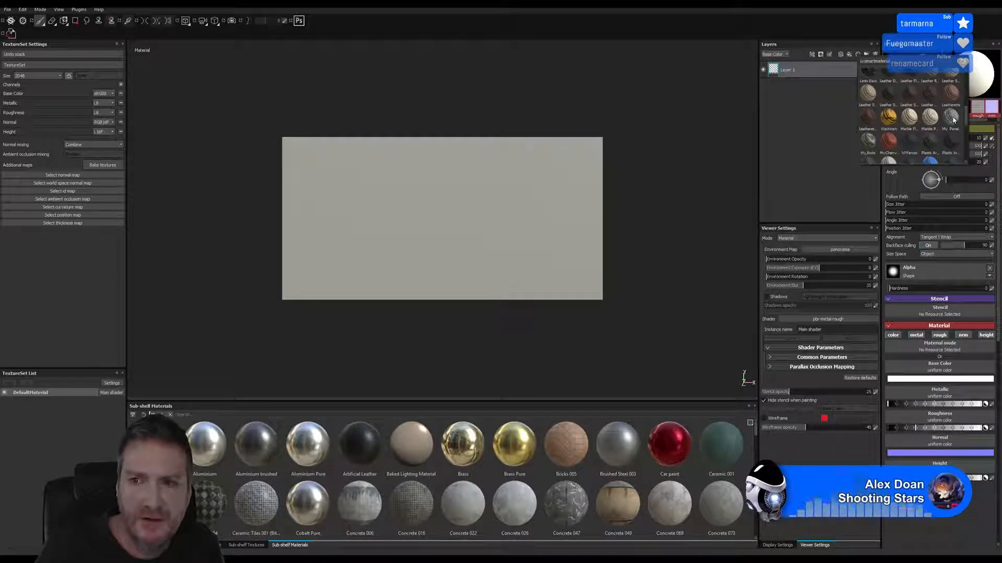
{"action": "left_click", "coordinate": [953, 118]}
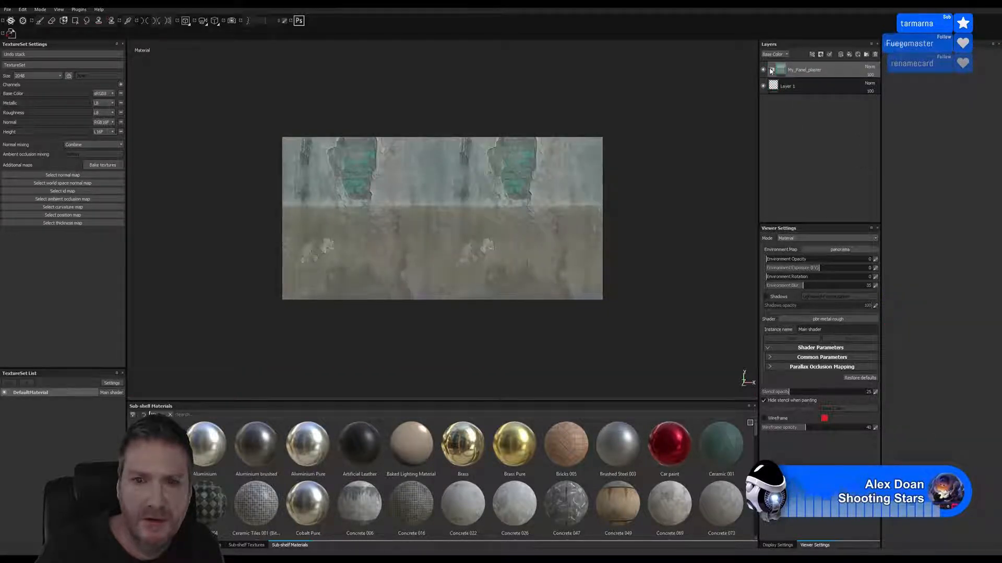
Set the vertical UV scale of the Damaged Plaster 001 (Bitmap) layer to 0.17 and shift its vertical offset to clear the green brick patches
{"action": "left_click", "coordinate": [771, 71]}
{"action": "left_click", "coordinate": [814, 86]}
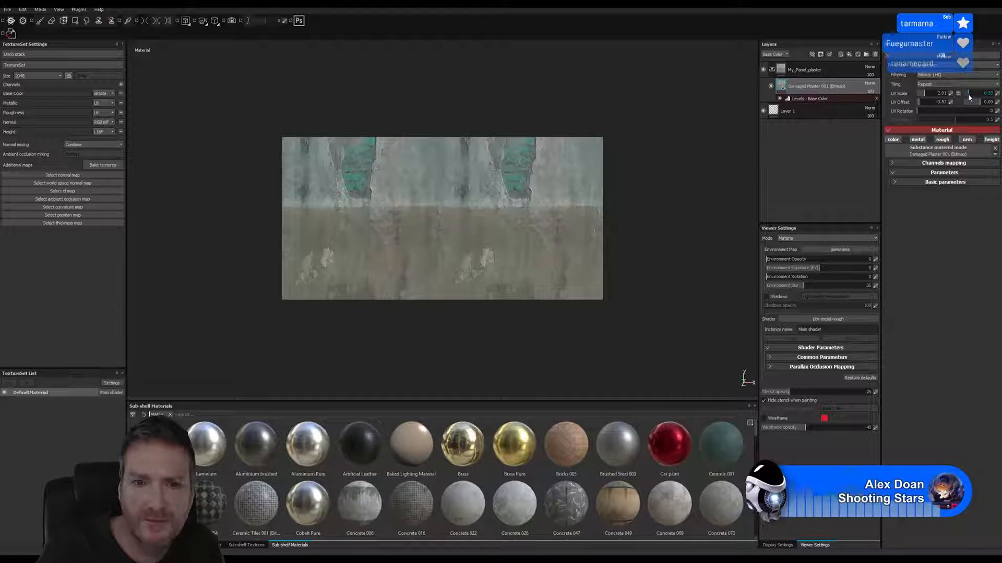
{"action": "left_click_drag", "start_coordinate": [968, 96], "coordinate": [966, 99]}
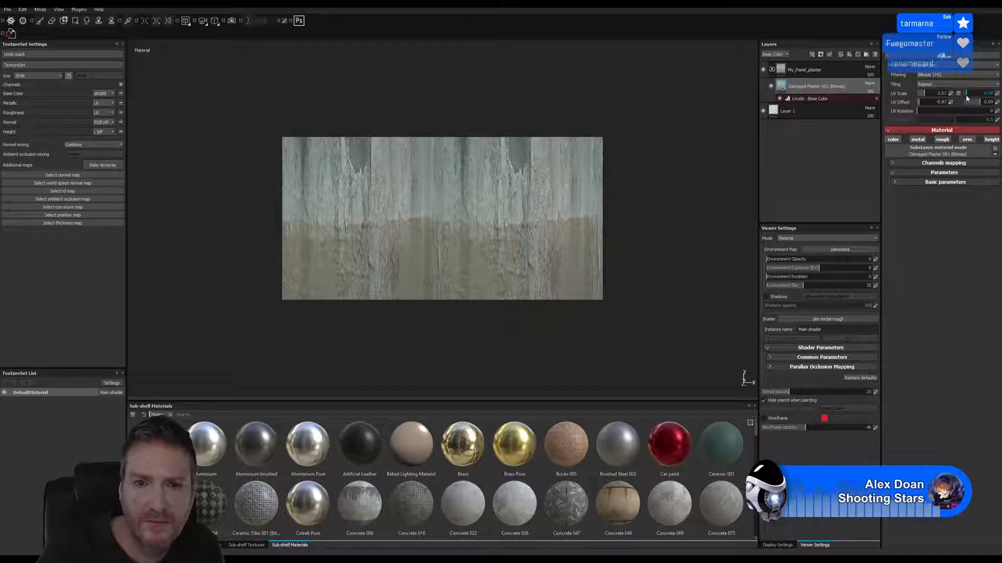
{"action": "left_click_drag", "start_coordinate": [967, 96], "coordinate": [991, 102]}
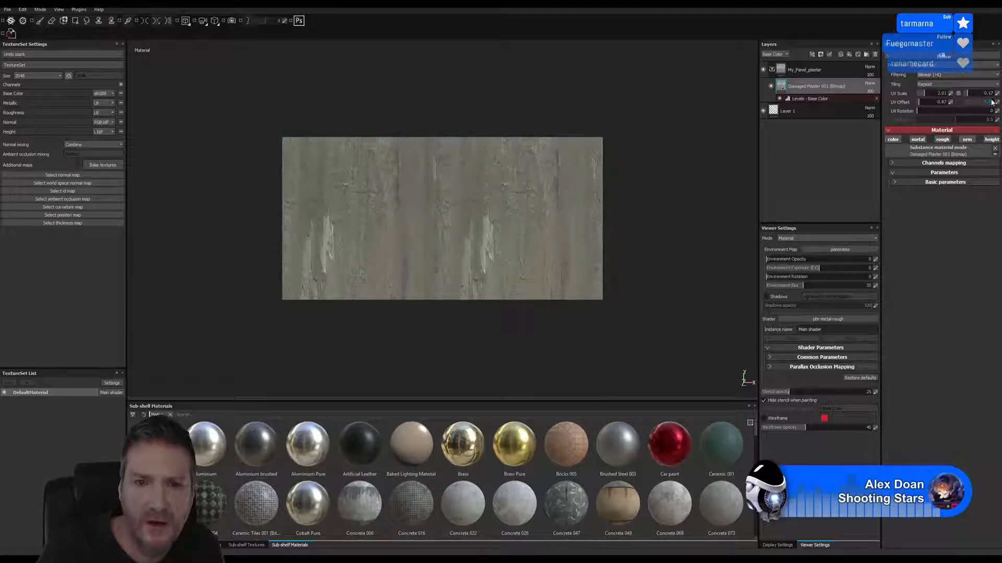
Set the damaged plaster layer's horizontal UV scale to about 1.2
{"action": "left_click", "coordinate": [923, 93]}
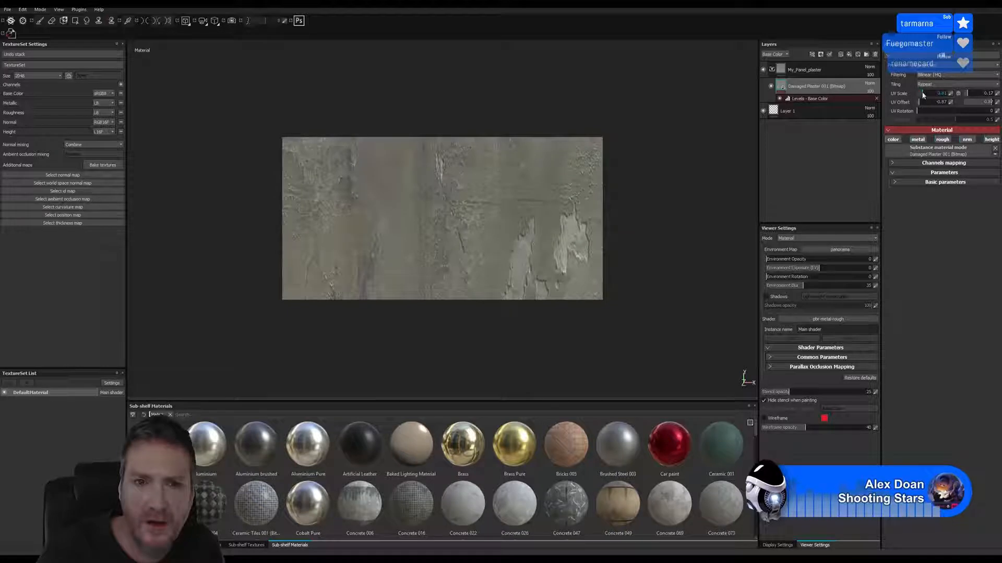
{"action": "left_click", "coordinate": [924, 93]}
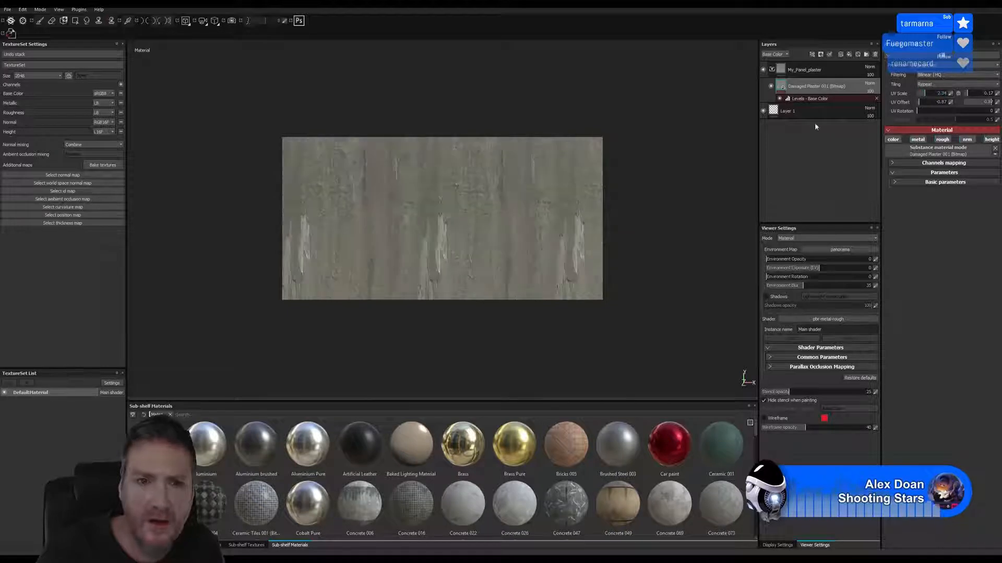
{"action": "left_click", "coordinate": [924, 94]}
{"action": "left_click", "coordinate": [923, 93]}
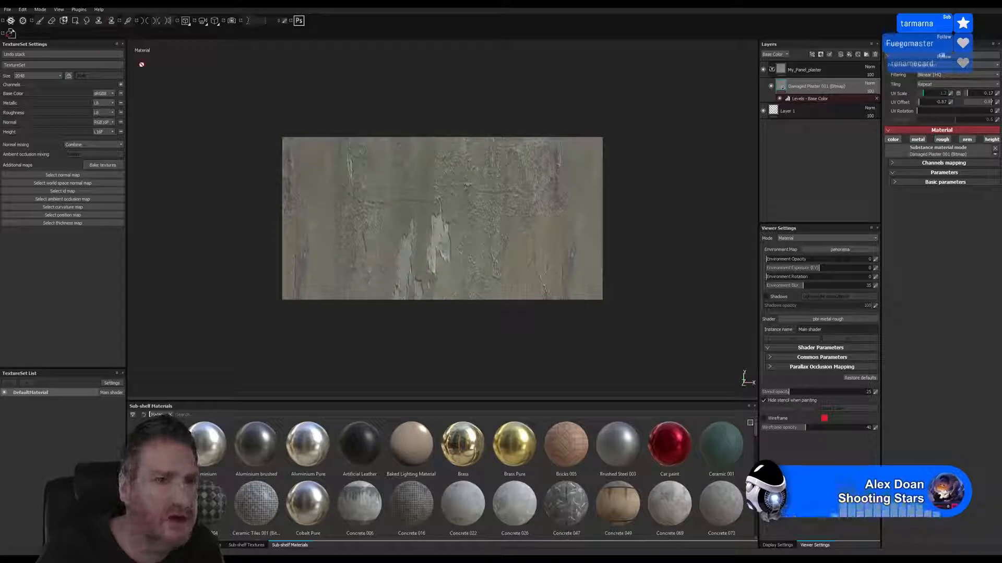
Rename the DefaultMaterial texture set as WinLower
{"action": "double_click", "coordinate": [35, 395]}
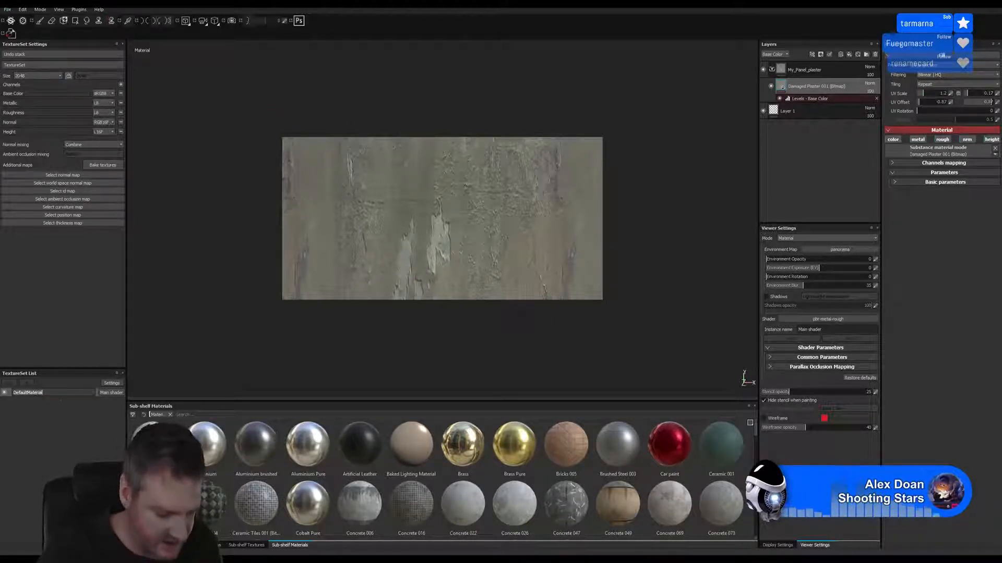
{"action": "type", "text": "PinLower"}
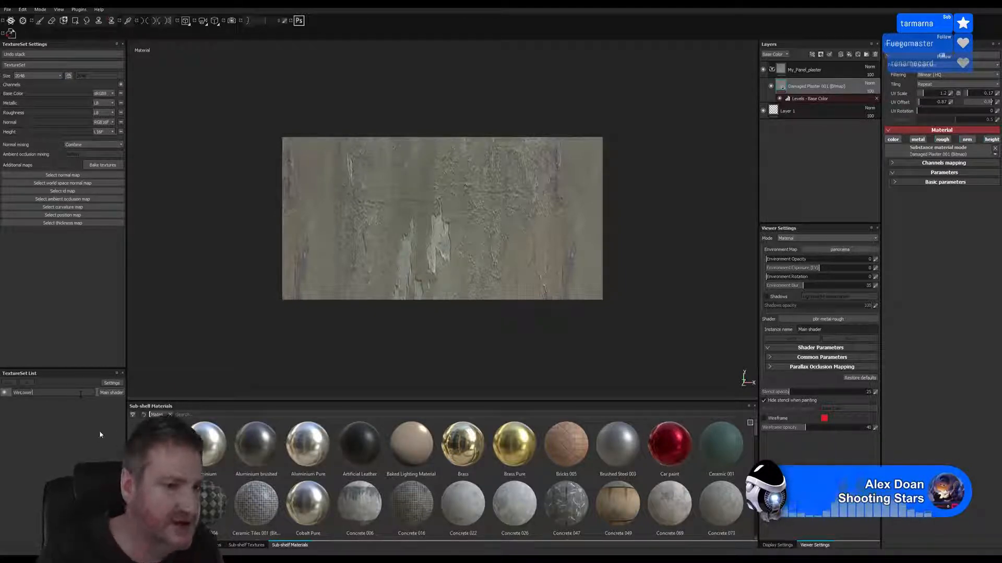
{"action": "key", "text": "Return"}
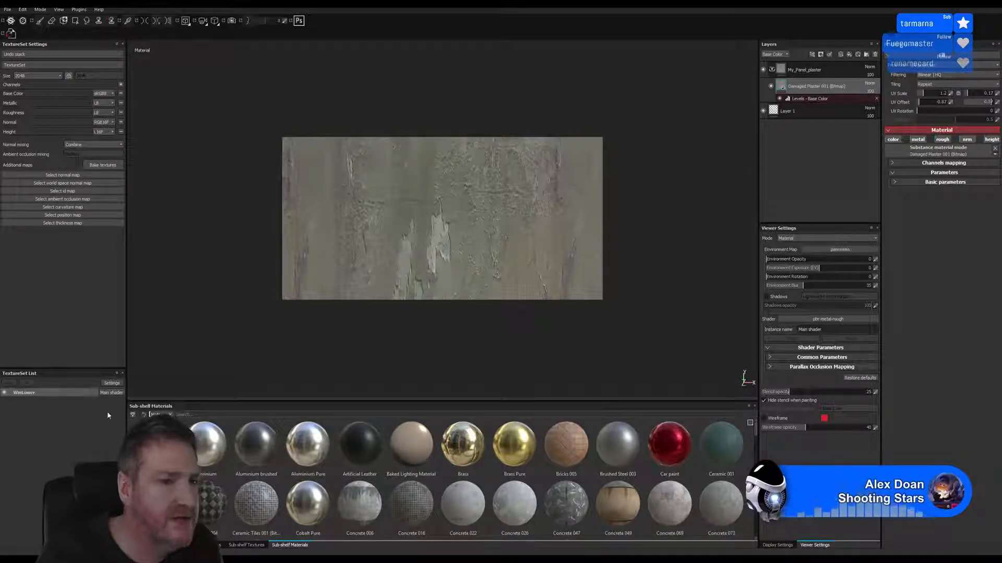
Start a texture export and browse for its output location to the WindowPLaster folder under UE4 Projects, Models, Max 2018 versions
{"action": "left_click", "coordinate": [7, 10]}
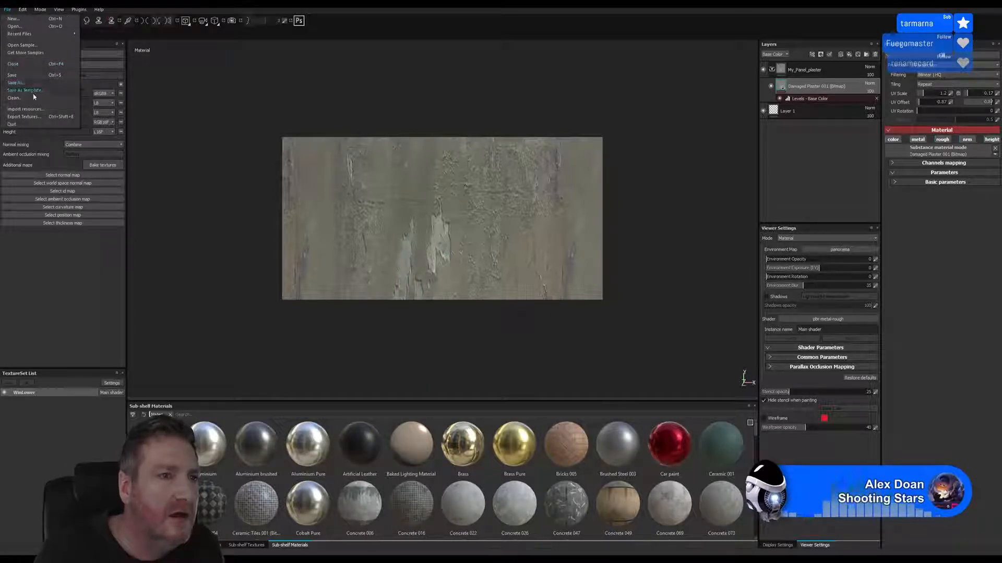
{"action": "left_click", "coordinate": [26, 116]}
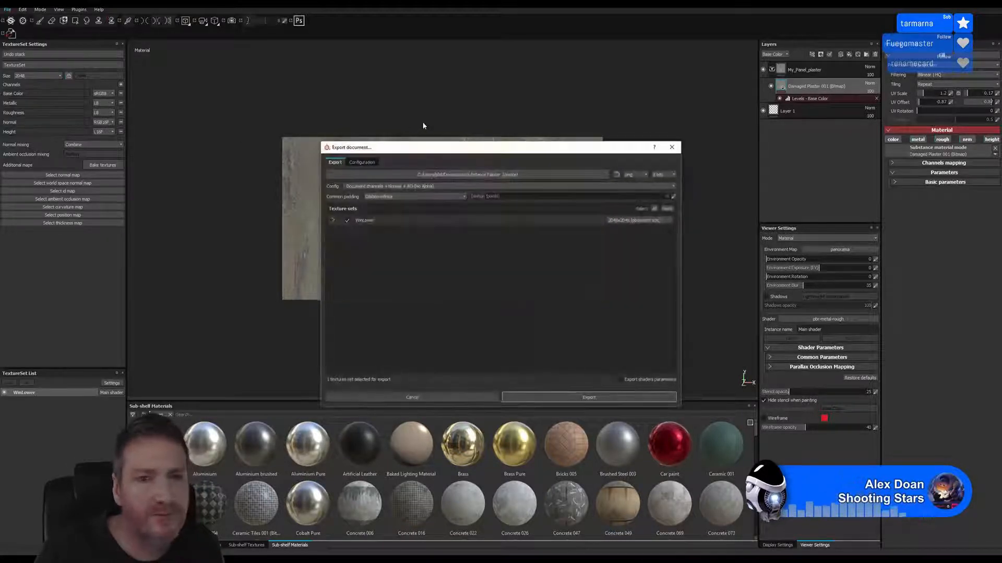
{"action": "left_click", "coordinate": [452, 174]}
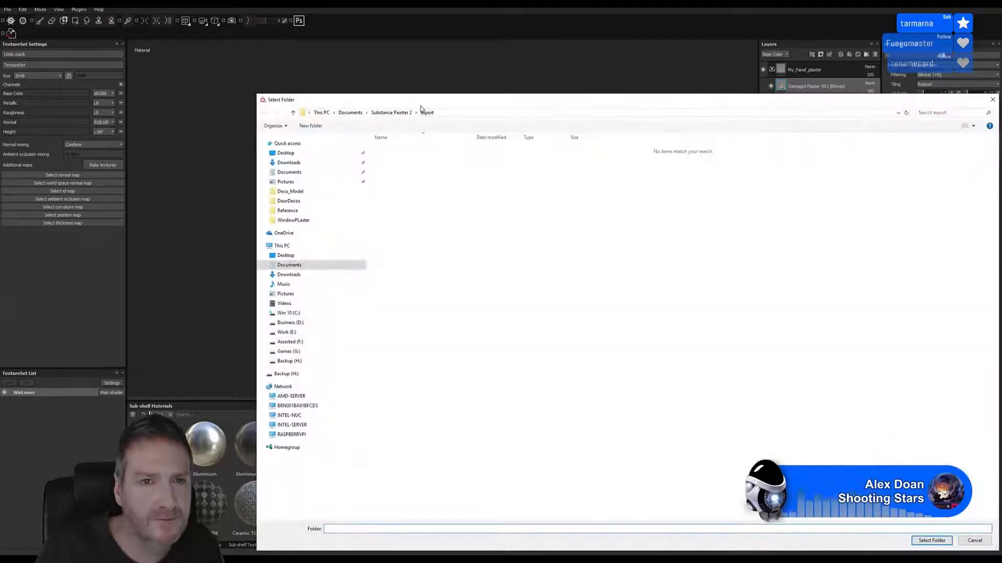
{"action": "left_click", "coordinate": [203, 287]}
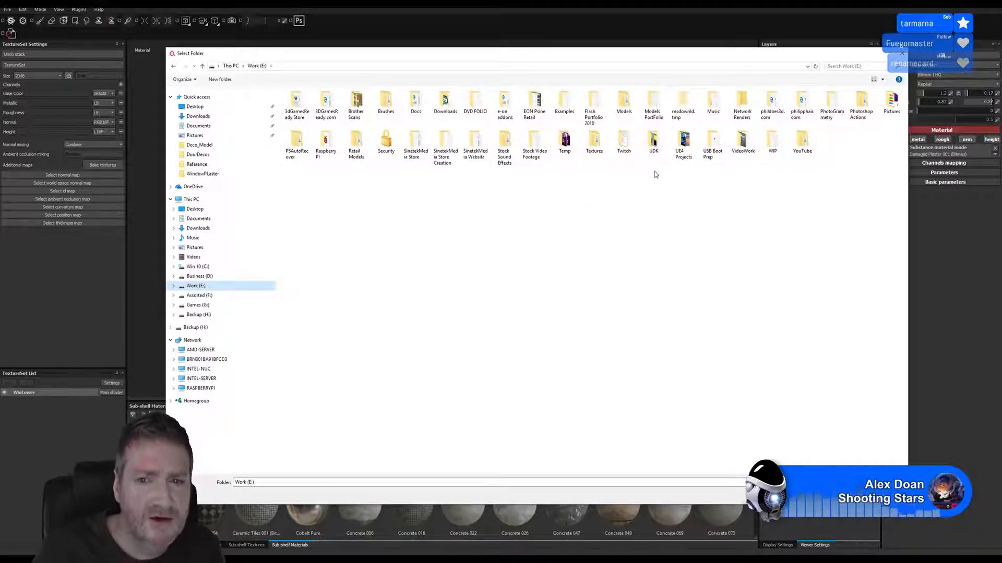
{"action": "double_click", "coordinate": [684, 142]}
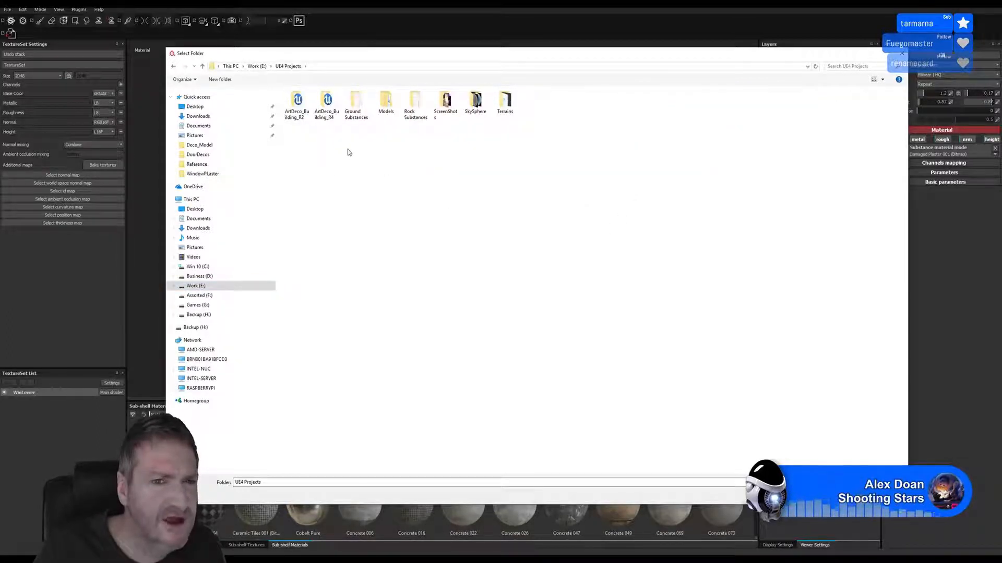
{"action": "double_click", "coordinate": [386, 102]}
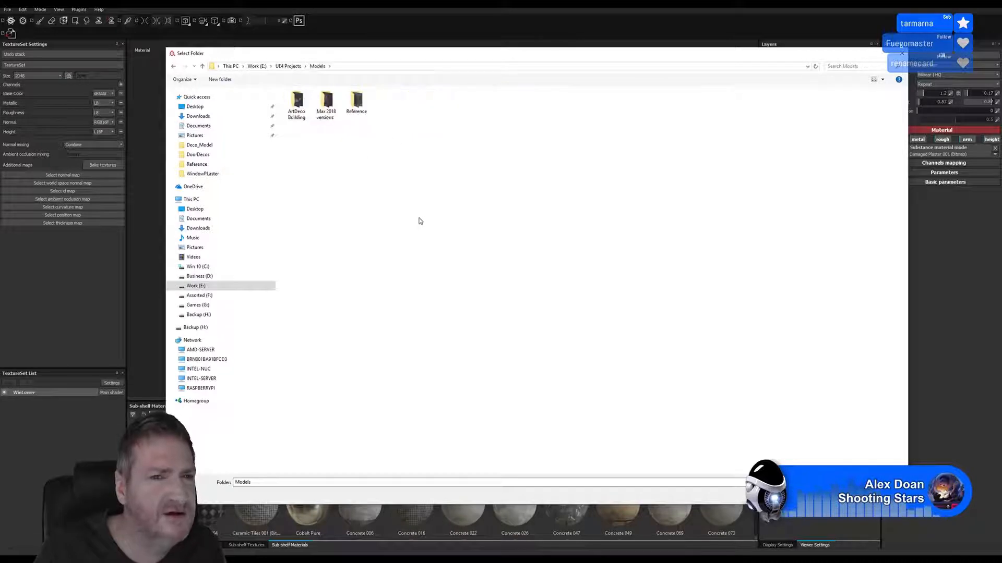
{"action": "double_click", "coordinate": [328, 107]}
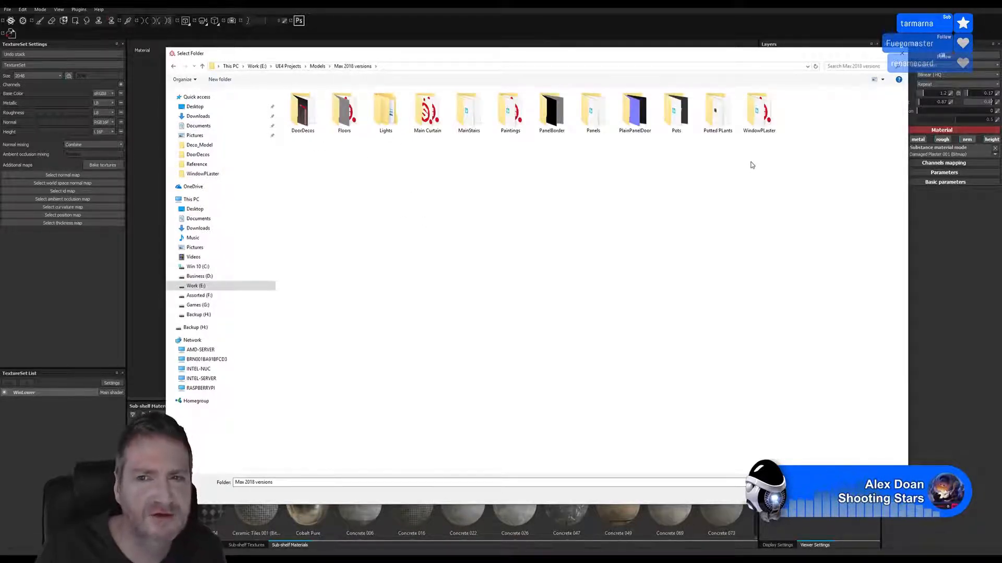
{"action": "double_click", "coordinate": [756, 120]}
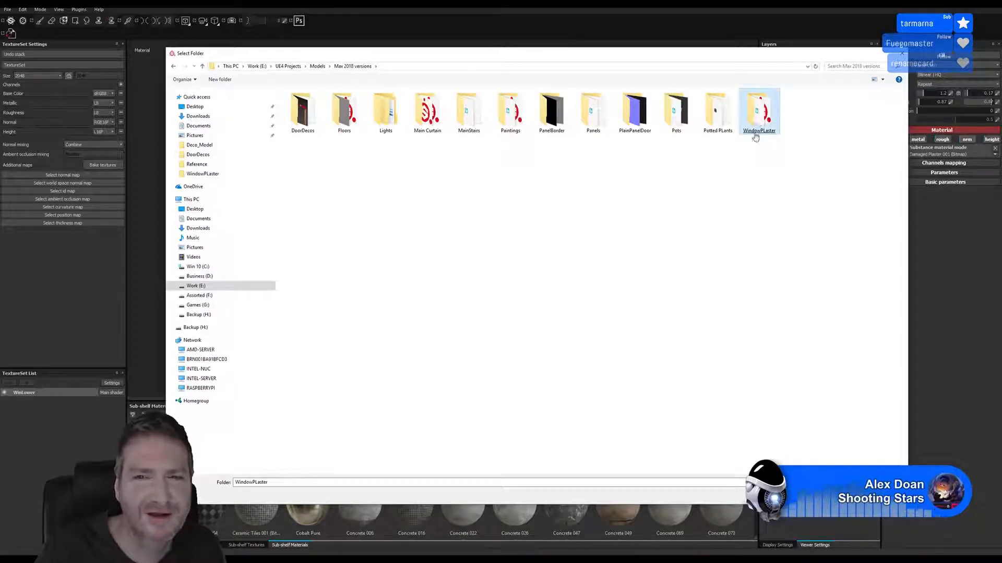
Create a subfolder named Lower inside WindowPLaster and choose it as the texture export folder
{"action": "right_click", "coordinate": [281, 147]}
{"action": "mouse_move", "coordinate": [323, 230]}
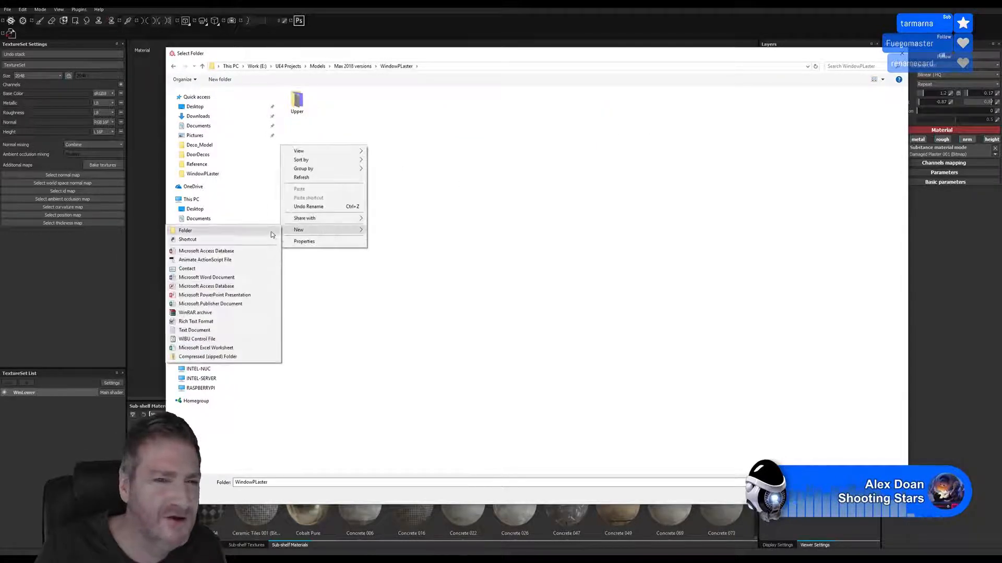
{"action": "left_click", "coordinate": [256, 235]}
{"action": "type", "text": "L"}
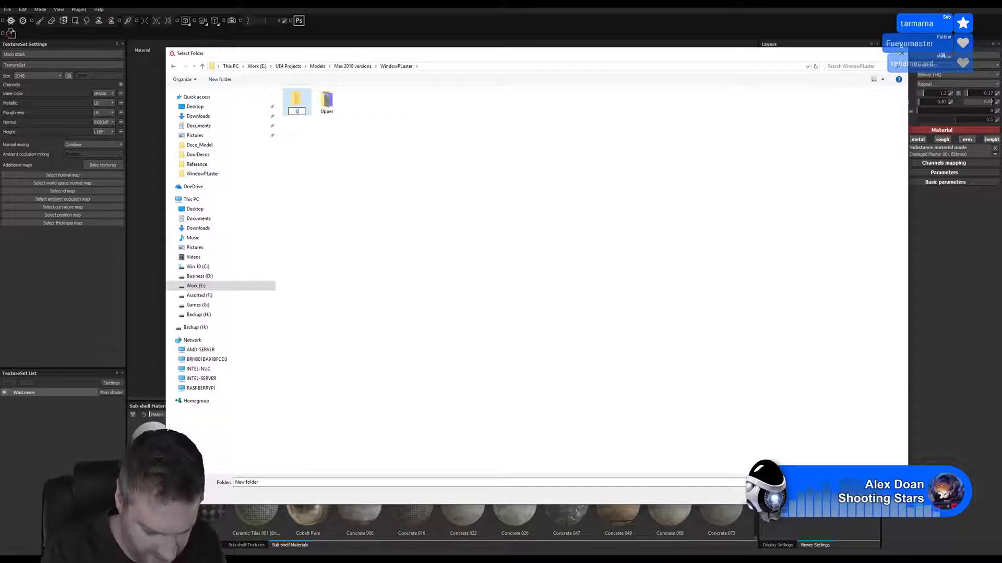
{"action": "type", "text": "ower"}
{"action": "key", "text": "Return"}
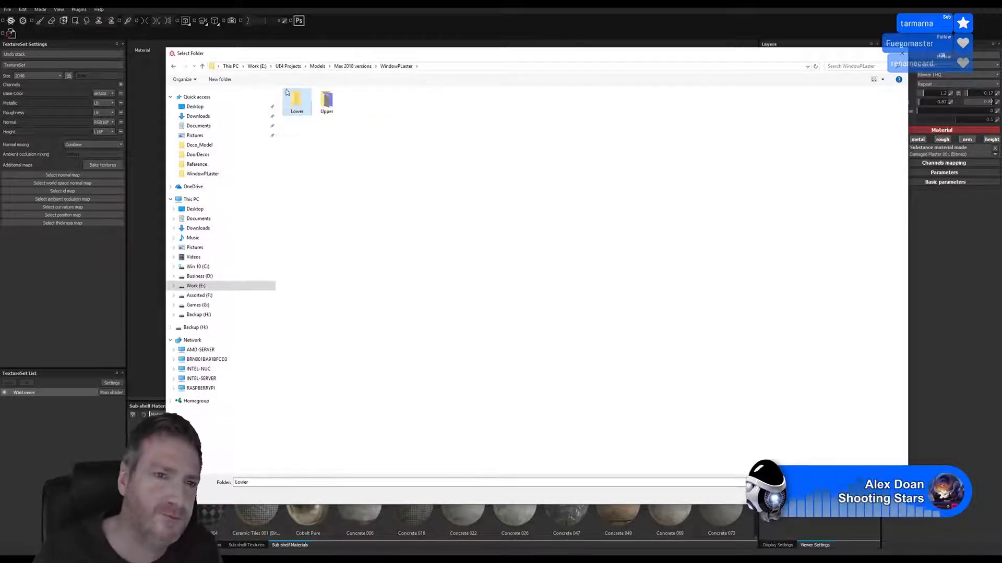
{"action": "double_click", "coordinate": [296, 104]}
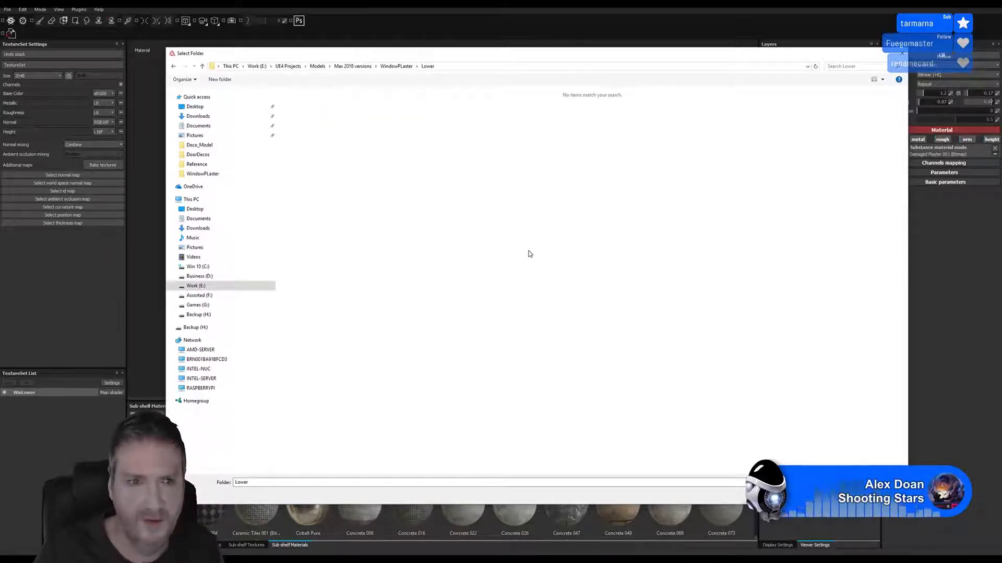
{"action": "left_click", "coordinate": [845, 495]}
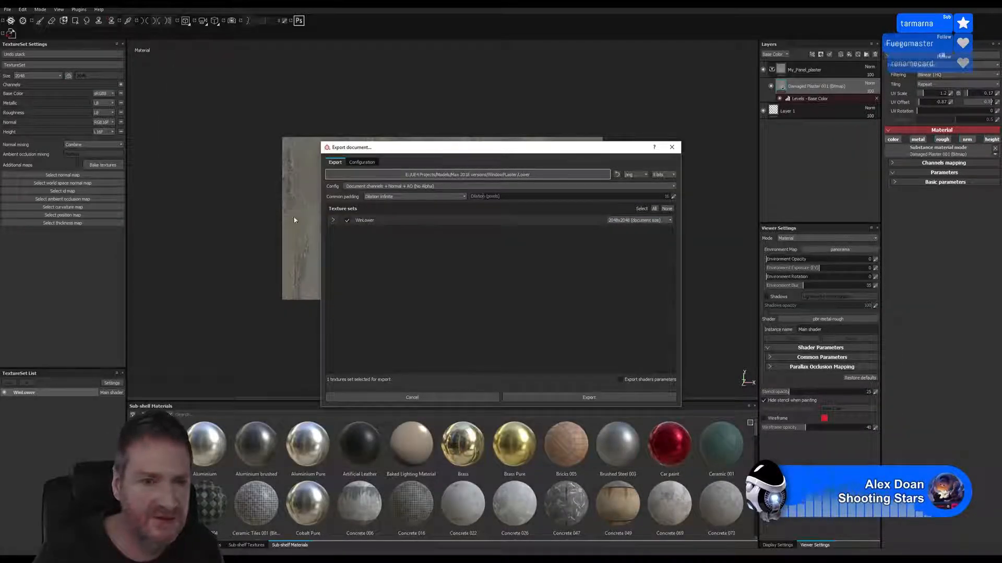
Export the WinLower texture set at 1024x1024, check the exported files in their folder and close that folder
{"action": "left_click", "coordinate": [652, 220]}
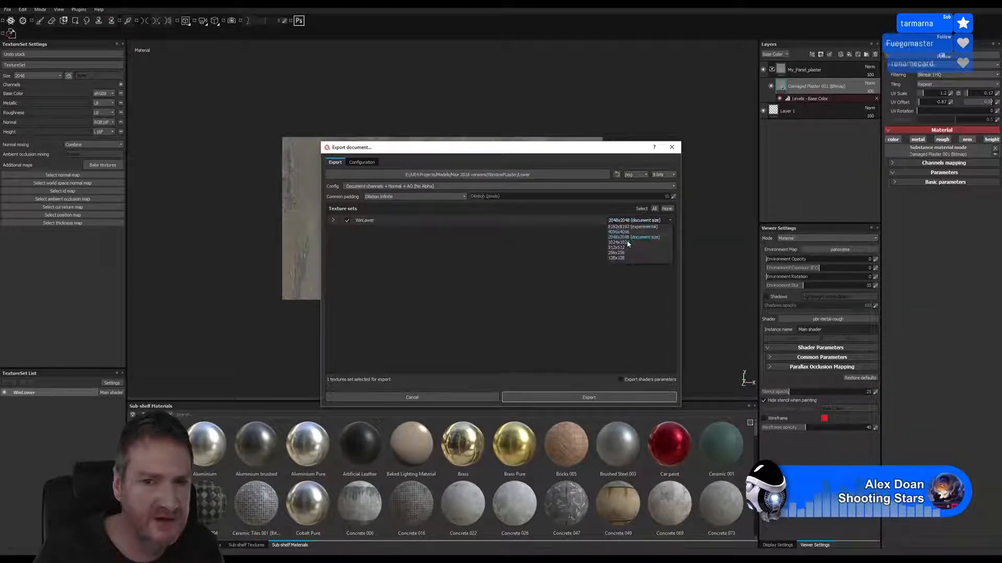
{"action": "left_click", "coordinate": [624, 243]}
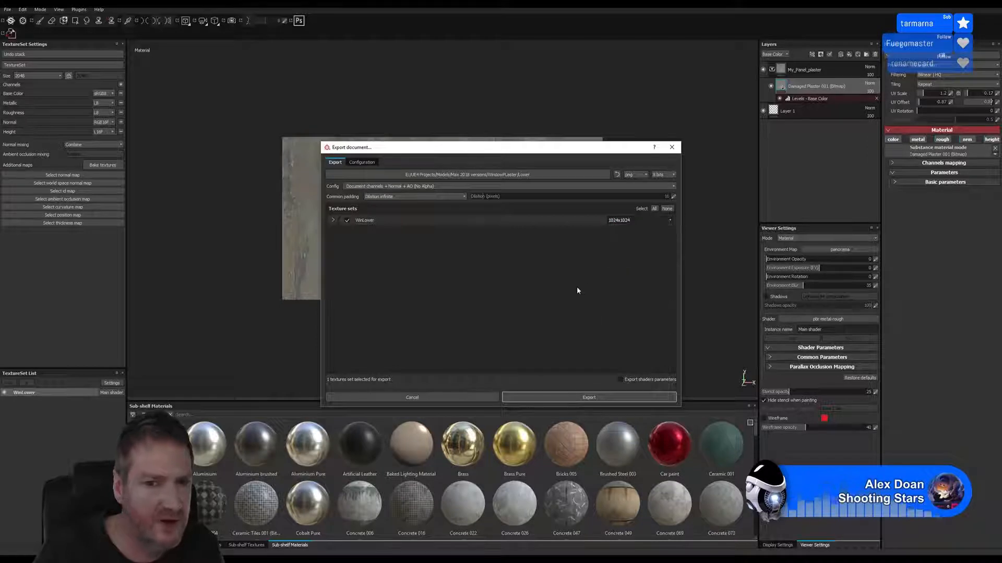
{"action": "left_click", "coordinate": [583, 397]}
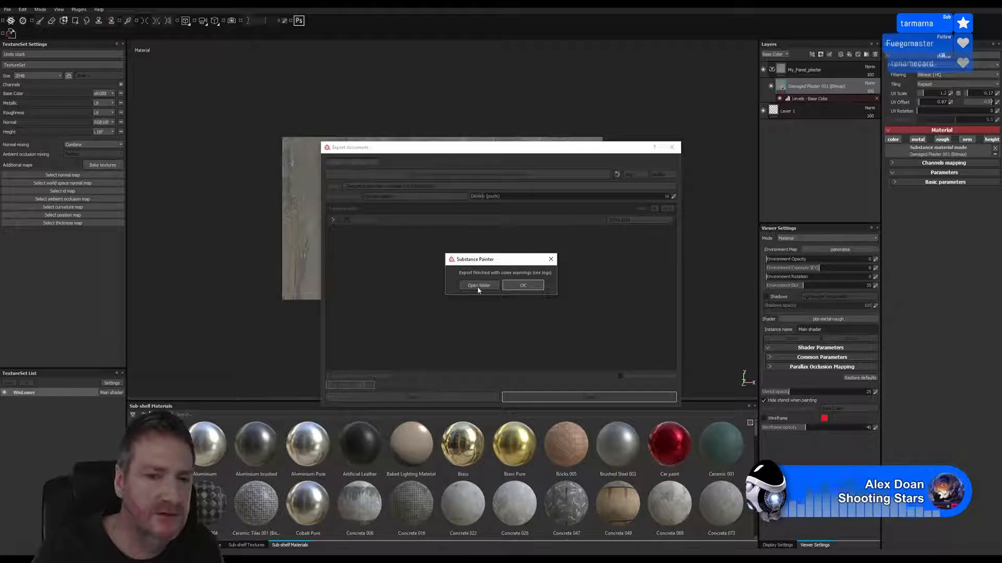
{"action": "left_click", "coordinate": [476, 289]}
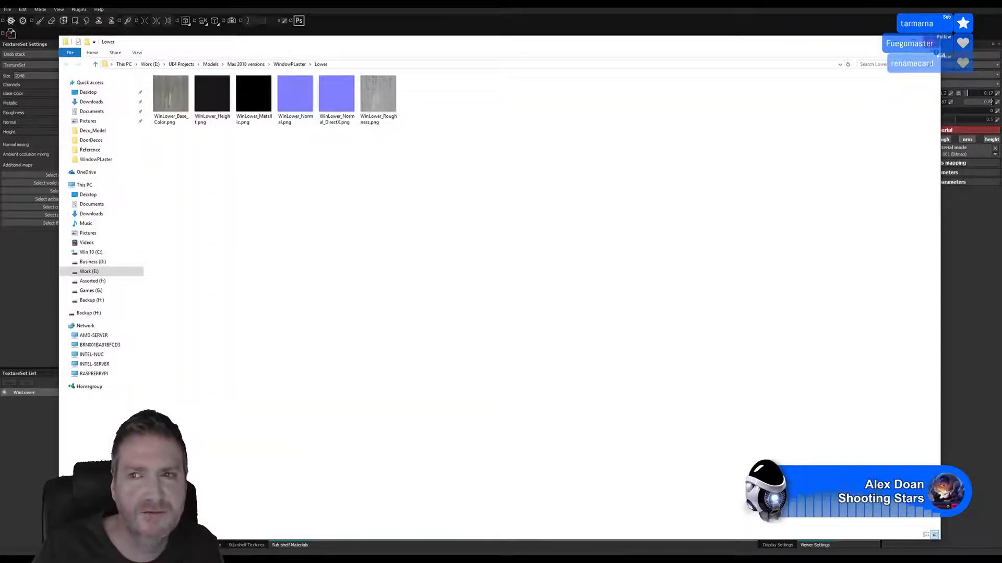
{"action": "left_click", "coordinate": [932, 42]}
Save the project in the WindowPLaster folder under the name WindowPLasterL
{"action": "left_click", "coordinate": [7, 10]}
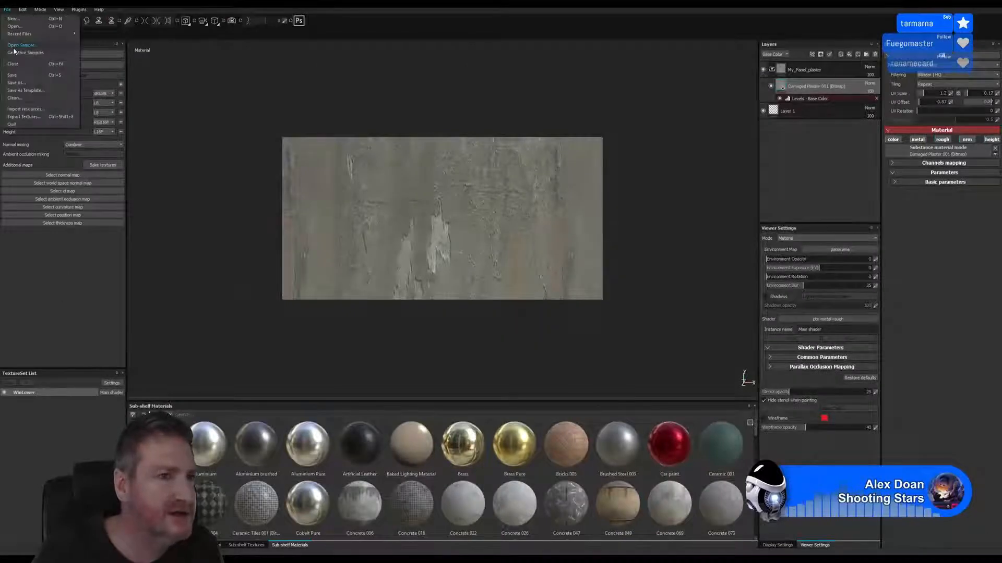
{"action": "left_click", "coordinate": [16, 83]}
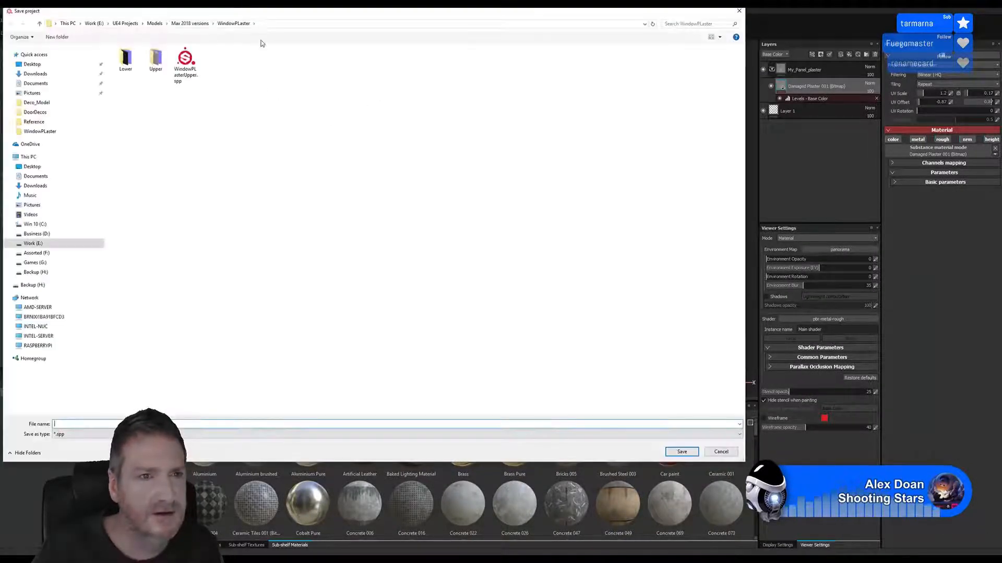
{"action": "left_click_drag", "start_coordinate": [257, 15], "coordinate": [320, 28]}
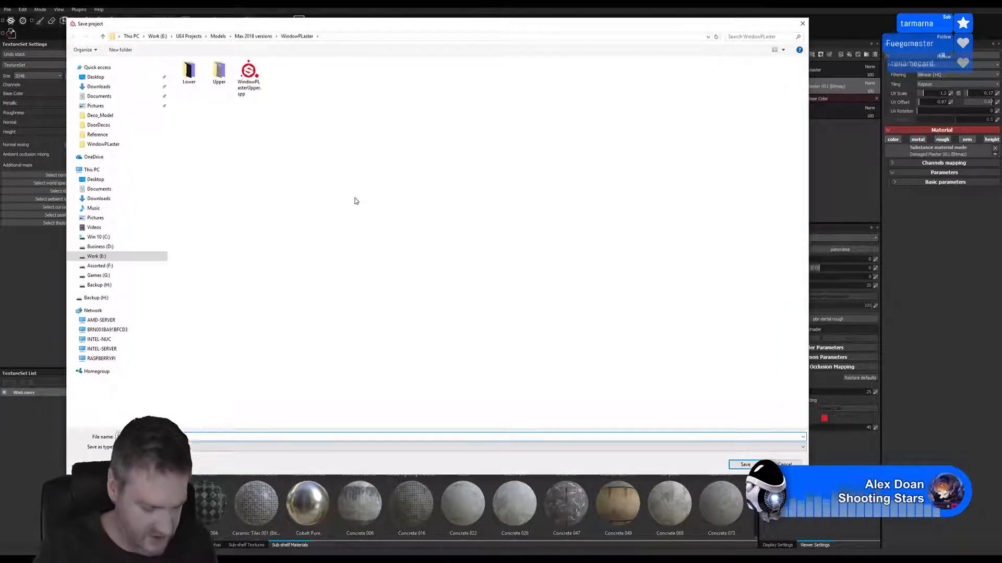
{"action": "type", "text": "W"}
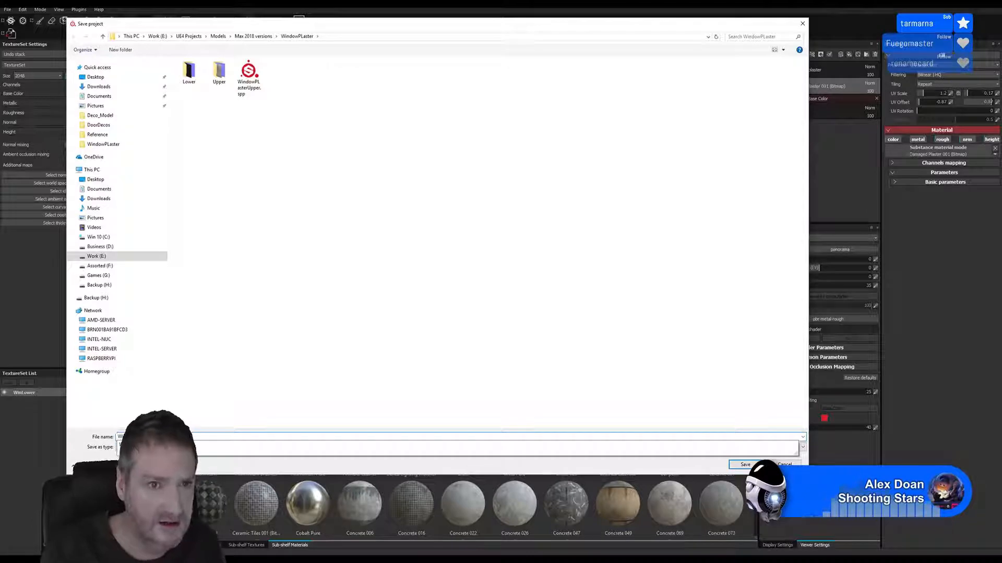
{"action": "type", "text": "indowPLasterL"}
{"action": "key", "text": "Return"}
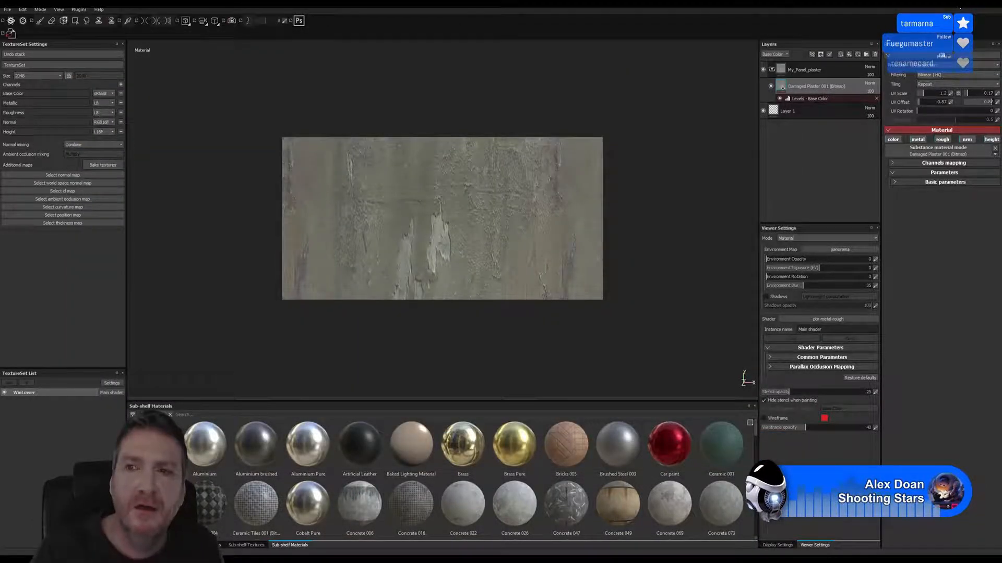
Switch to 3ds Max and add a new Standard material below the existing panel material in the Slate Material Editor
{"action": "key", "text": "super+d"}
{"action": "key", "text": "alt+Tab"}
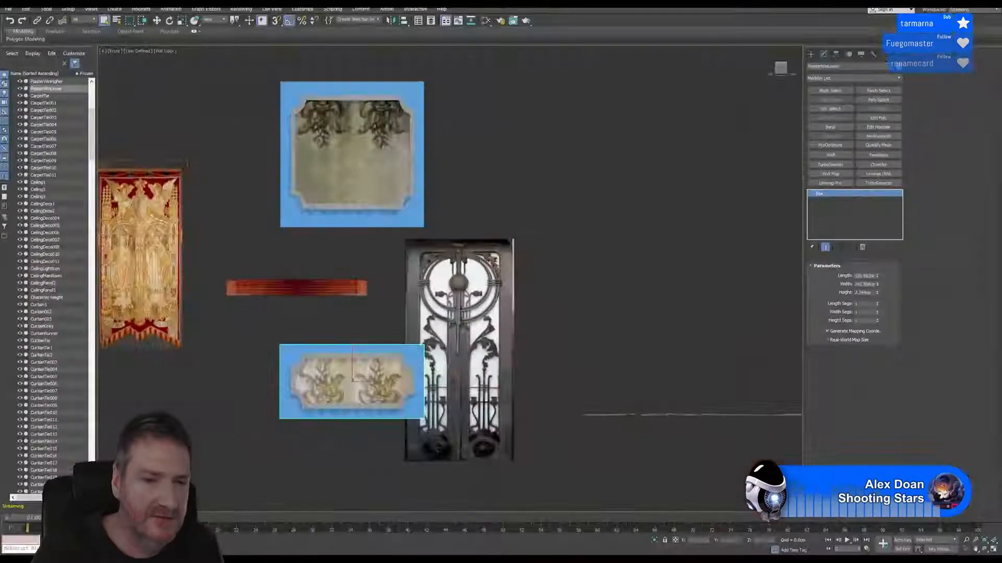
{"action": "middle_click_drag", "start_coordinate": [503, 201], "coordinate": [534, 207]}
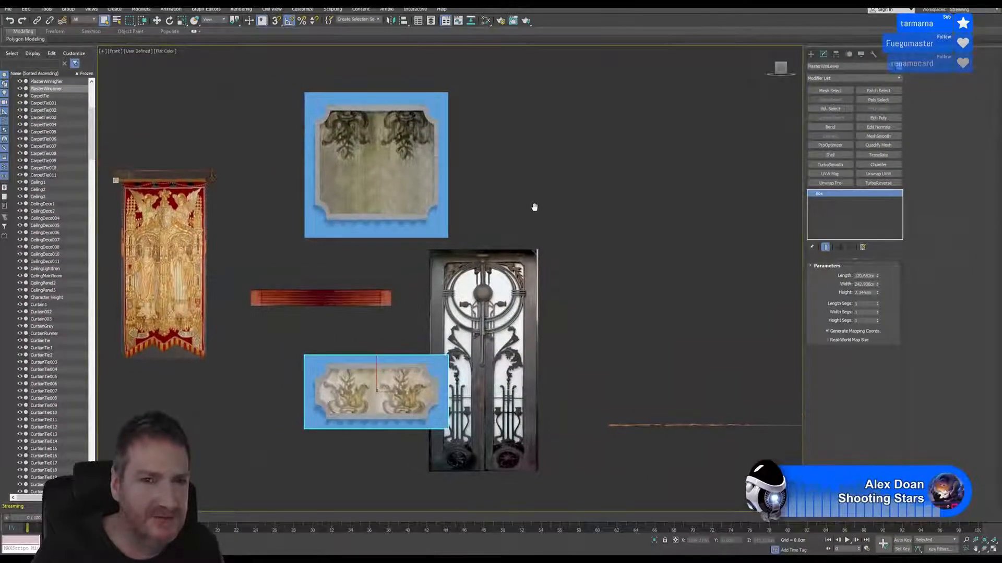
{"action": "left_click", "coordinate": [484, 21]}
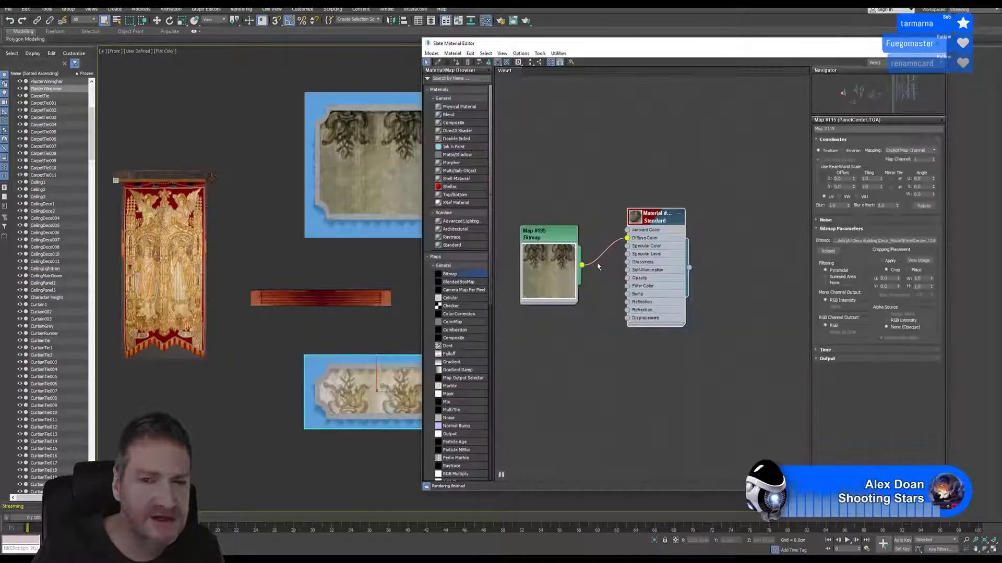
{"action": "middle_click_drag", "start_coordinate": [600, 232], "coordinate": [622, 147]}
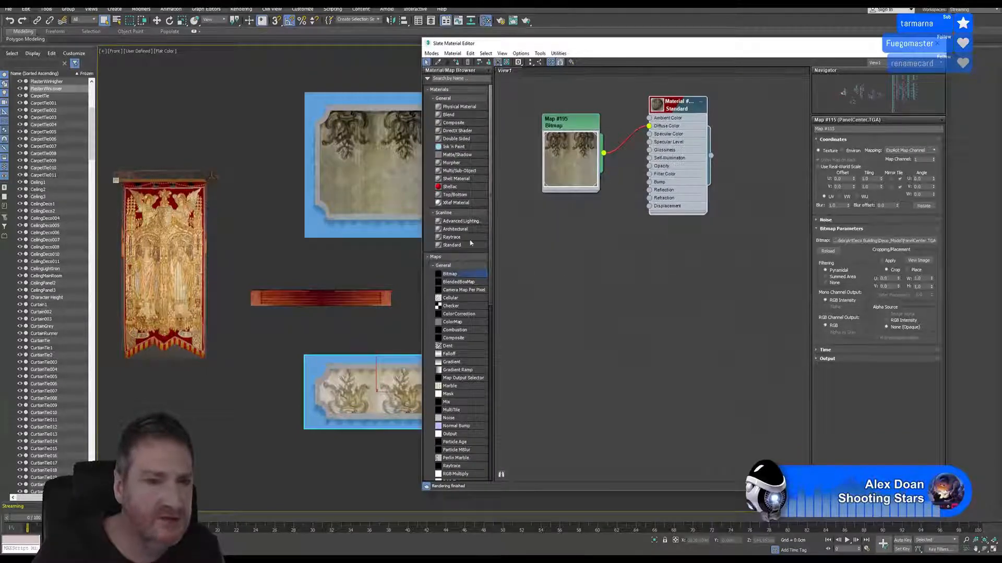
{"action": "left_click_drag", "start_coordinate": [469, 246], "coordinate": [661, 282]}
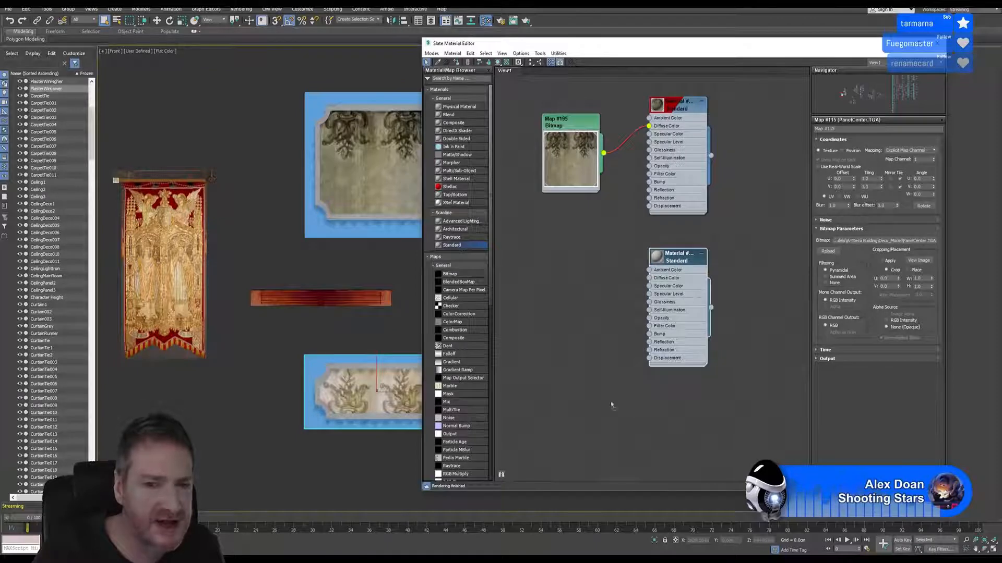
Add a third Standard material and a Bitmap node that loads WinLower_Base_Color.png from the Lower folder inside WindowPLaster
{"action": "left_click_drag", "start_coordinate": [695, 403], "coordinate": [676, 405]}
{"action": "left_click_drag", "start_coordinate": [472, 275], "coordinate": [564, 256]}
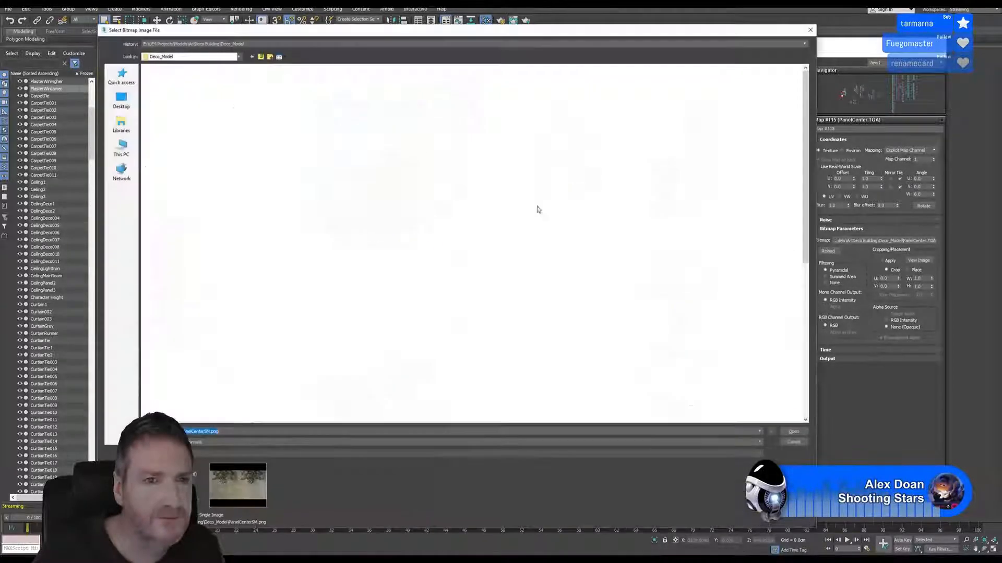
{"action": "left_click", "coordinate": [261, 56]}
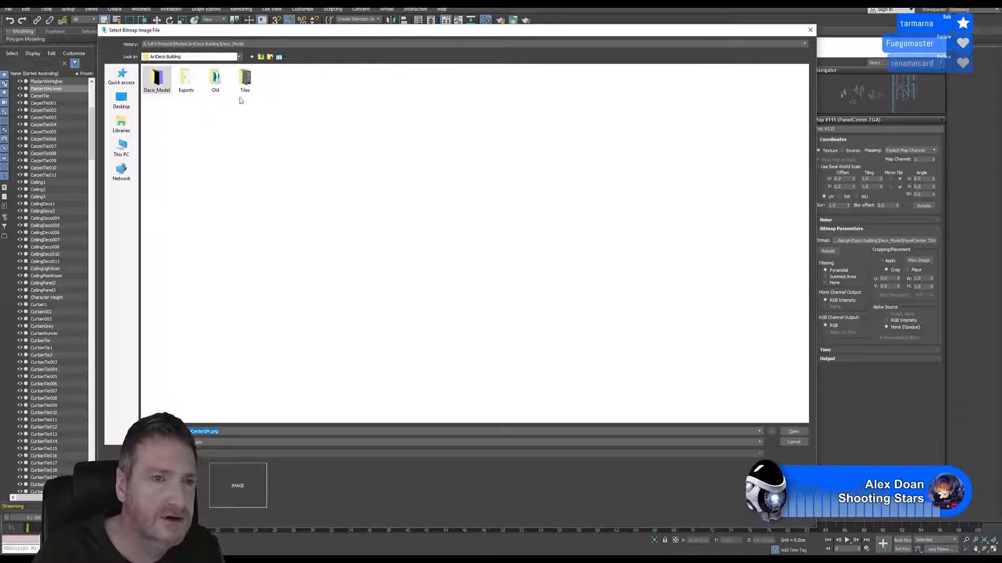
{"action": "left_click", "coordinate": [262, 58]}
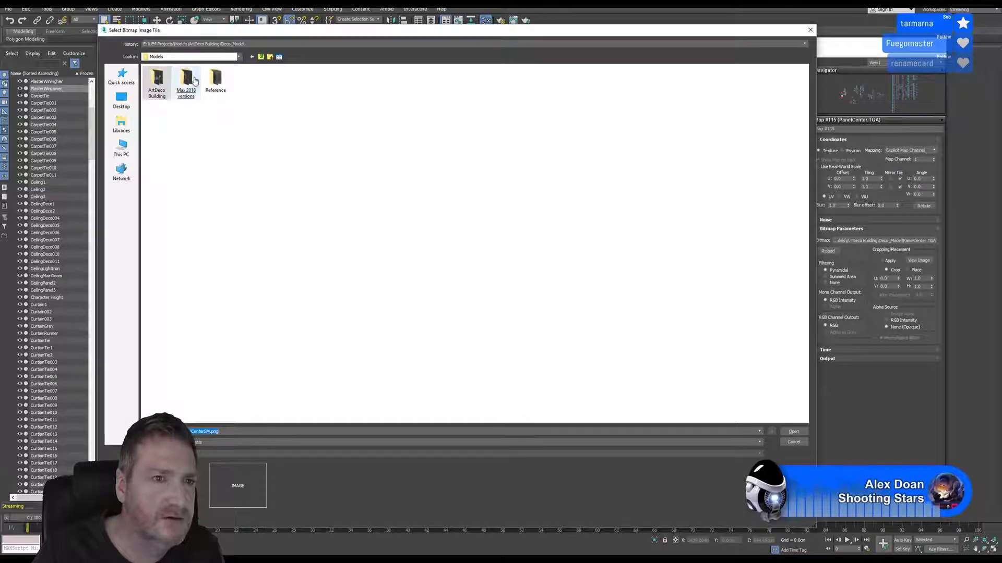
{"action": "key", "text": "Return"}
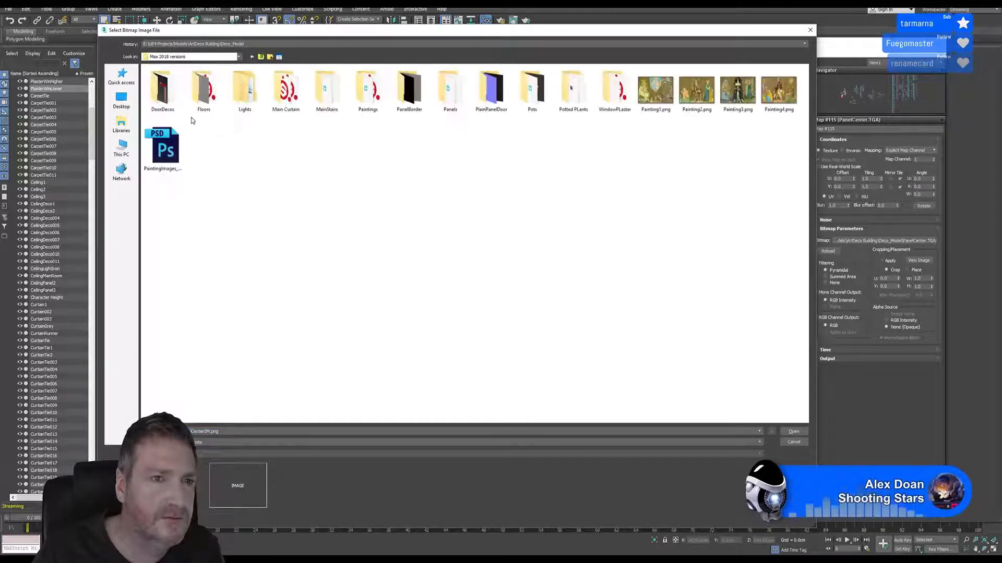
{"action": "left_click", "coordinate": [614, 89]}
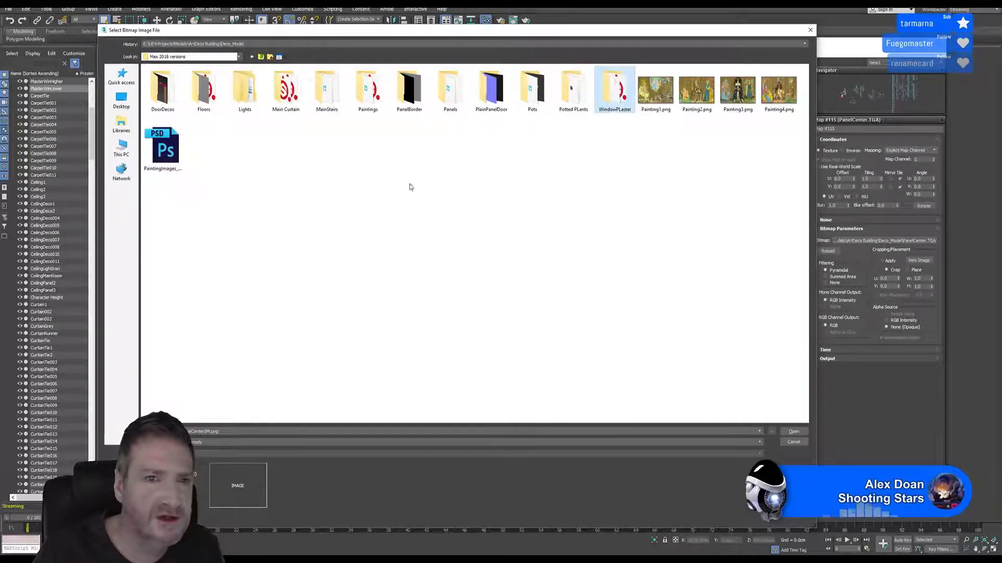
{"action": "key", "text": "Return"}
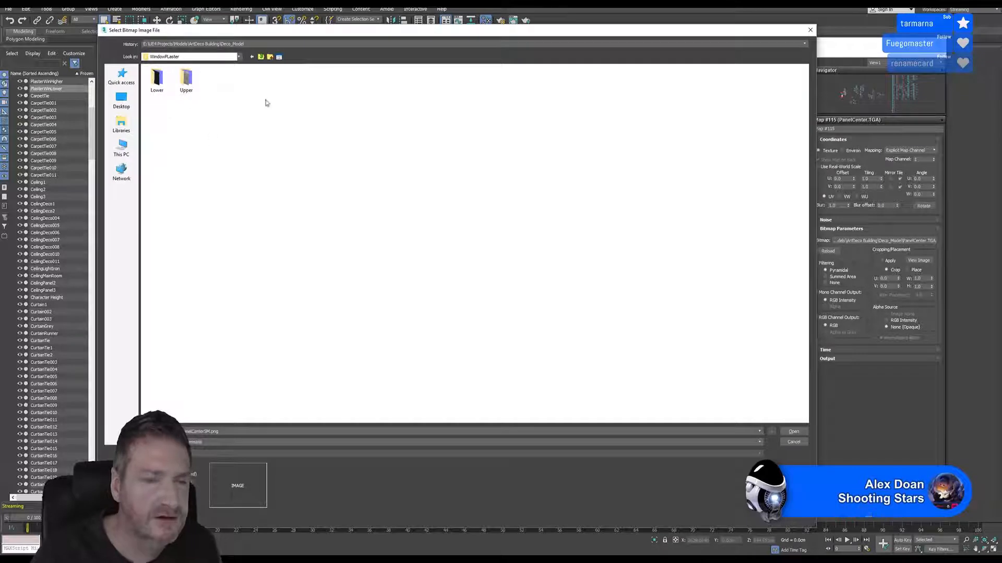
{"action": "left_click", "coordinate": [154, 76]}
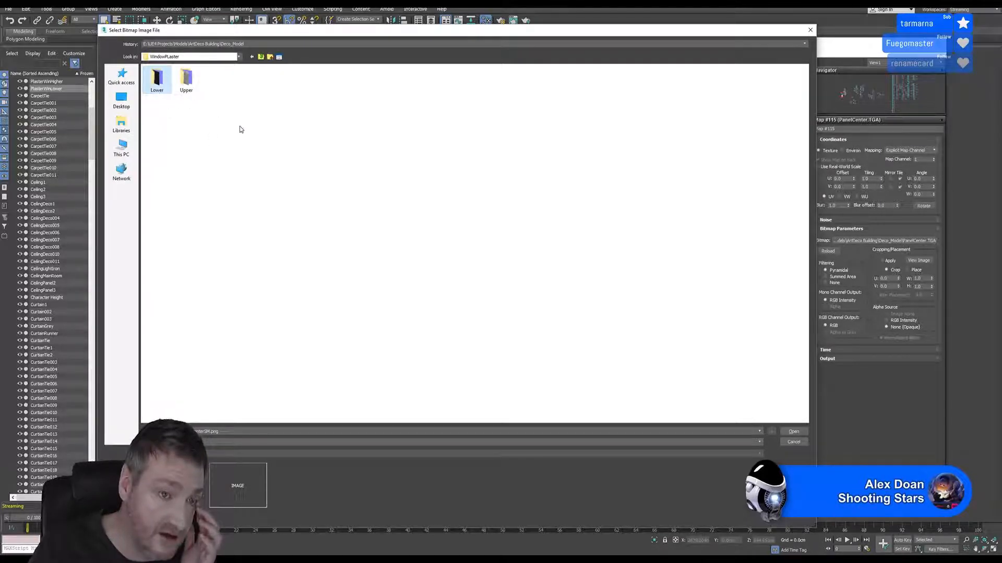
{"action": "key", "text": "Return"}
{"action": "left_click", "coordinate": [157, 90]}
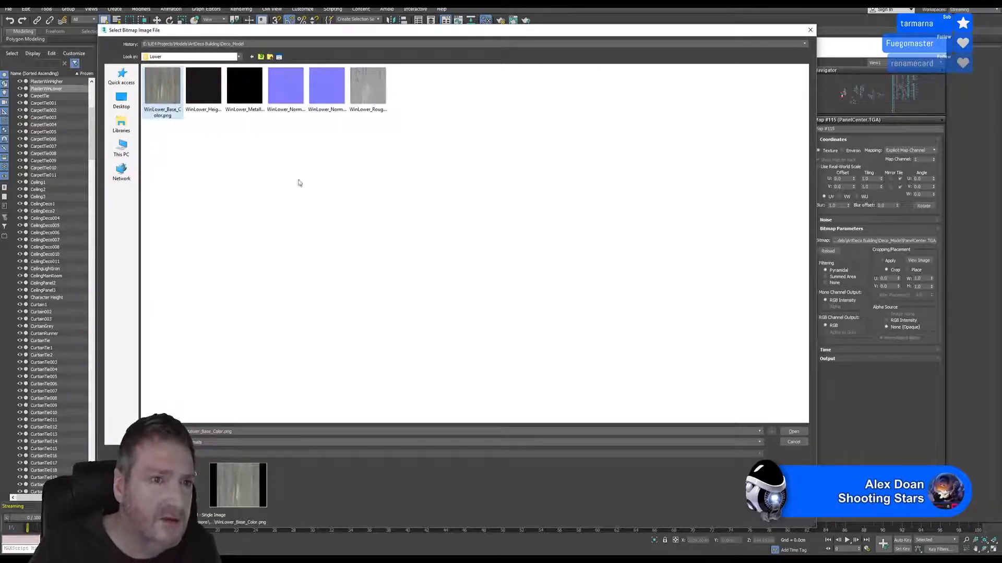
{"action": "key", "text": "Return"}
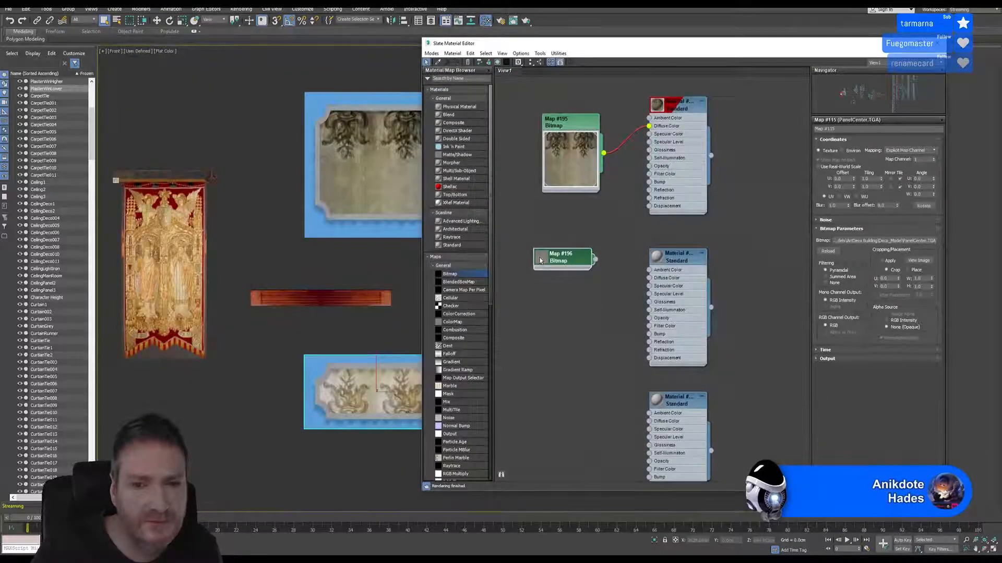
Connect the WinLower bitmap to the middle material's Diffuse Color and enable its shaded and realistic viewport display
{"action": "left_click_drag", "start_coordinate": [596, 288], "coordinate": [651, 278]}
{"action": "right_click", "coordinate": [673, 255]}
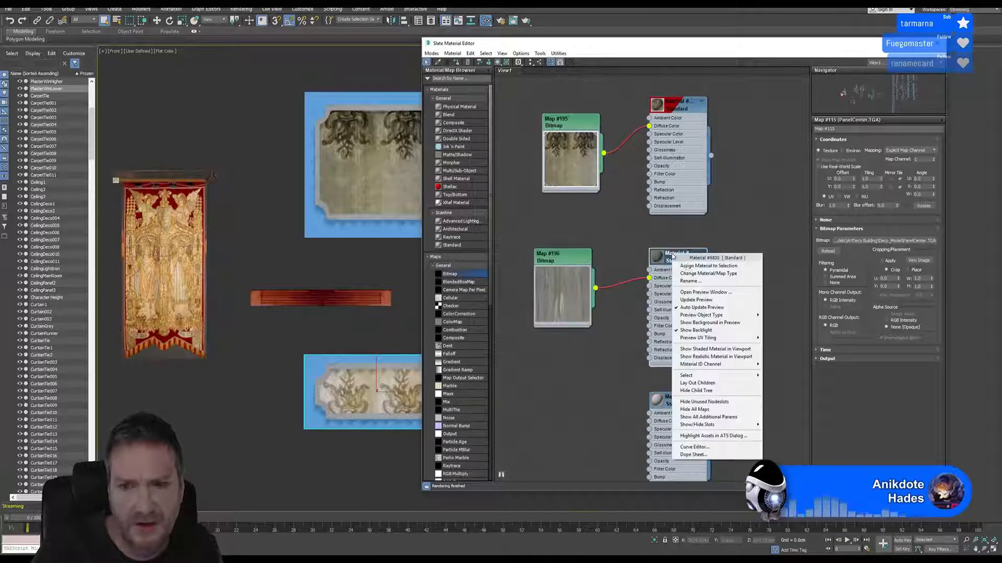
{"action": "left_click", "coordinate": [706, 349]}
{"action": "right_click", "coordinate": [687, 256]}
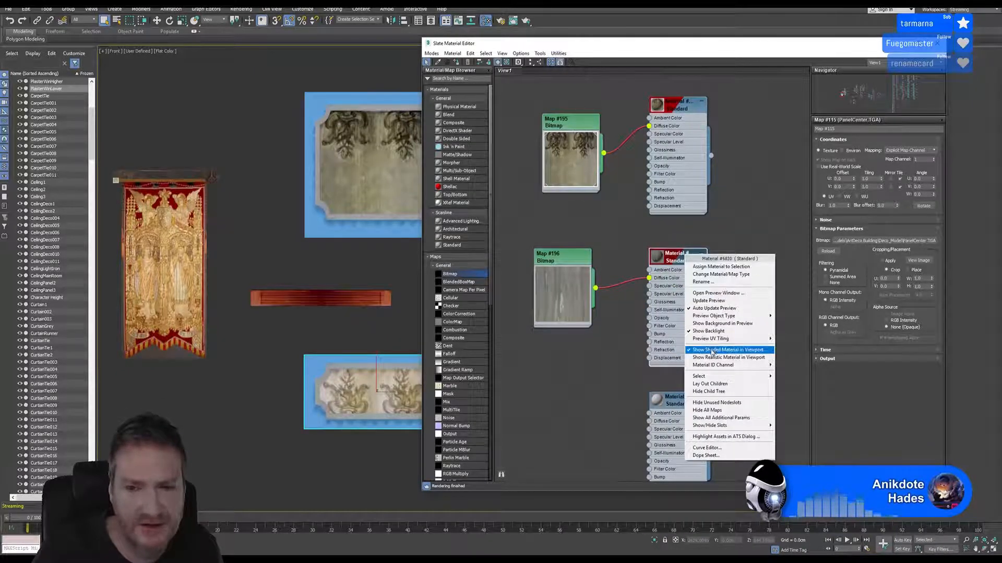
{"action": "left_click", "coordinate": [715, 358]}
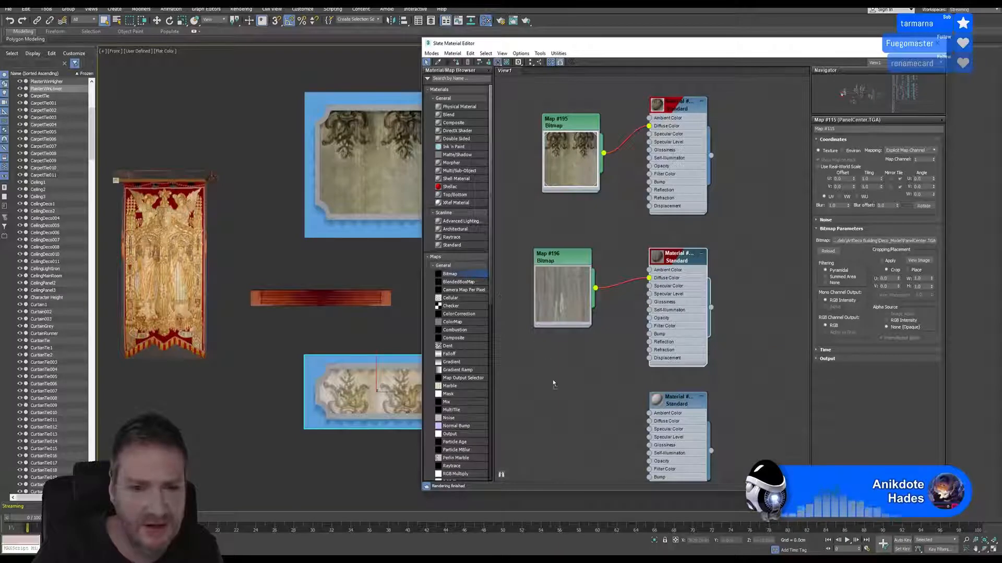
Add another Bitmap node that loads PLasterWinUpper_Base_Color.png from the Upper folder and expand its preview
{"action": "left_click", "coordinate": [555, 383]}
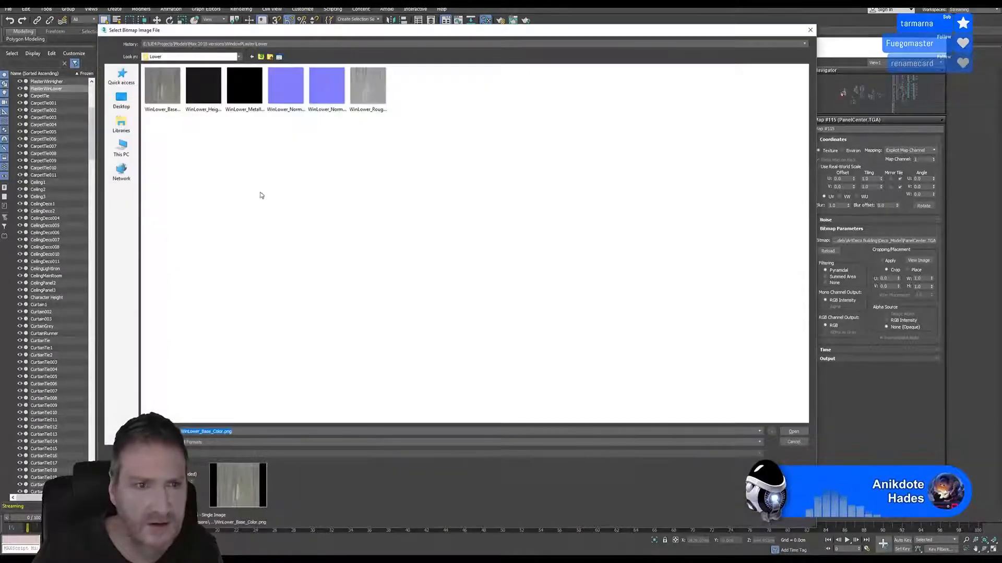
{"action": "left_click", "coordinate": [261, 56]}
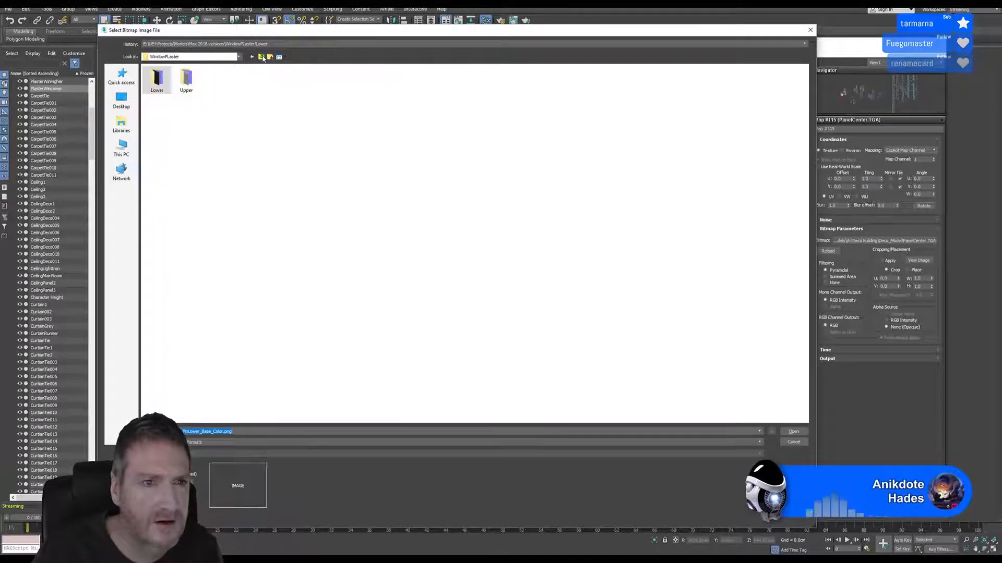
{"action": "double_click", "coordinate": [192, 86]}
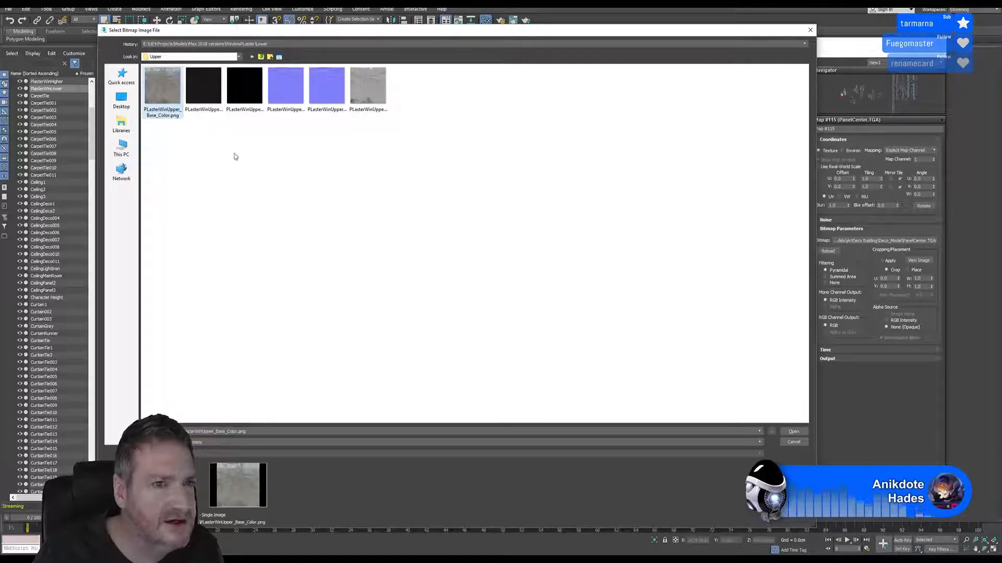
{"action": "double_click", "coordinate": [158, 101]}
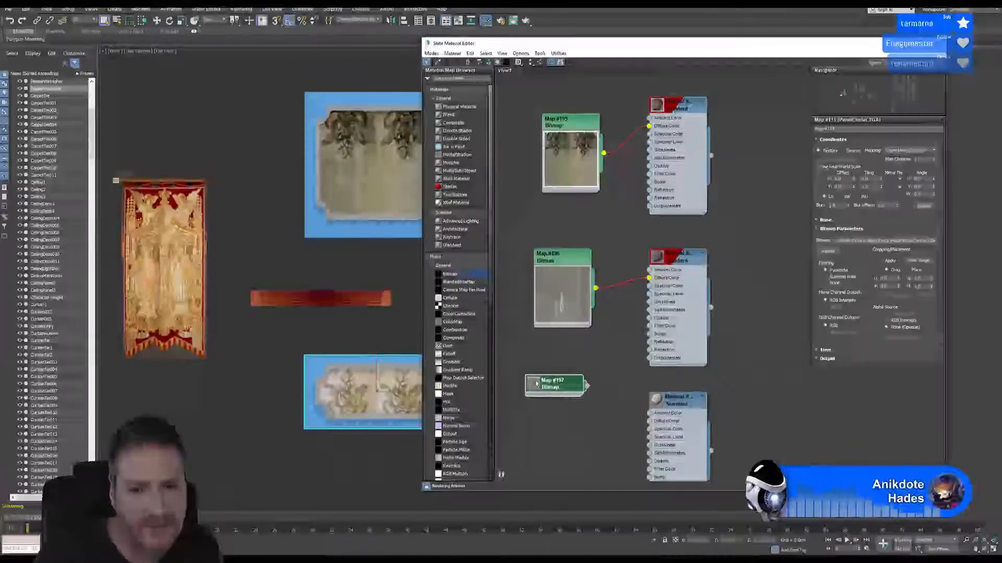
{"action": "left_click", "coordinate": [535, 384]}
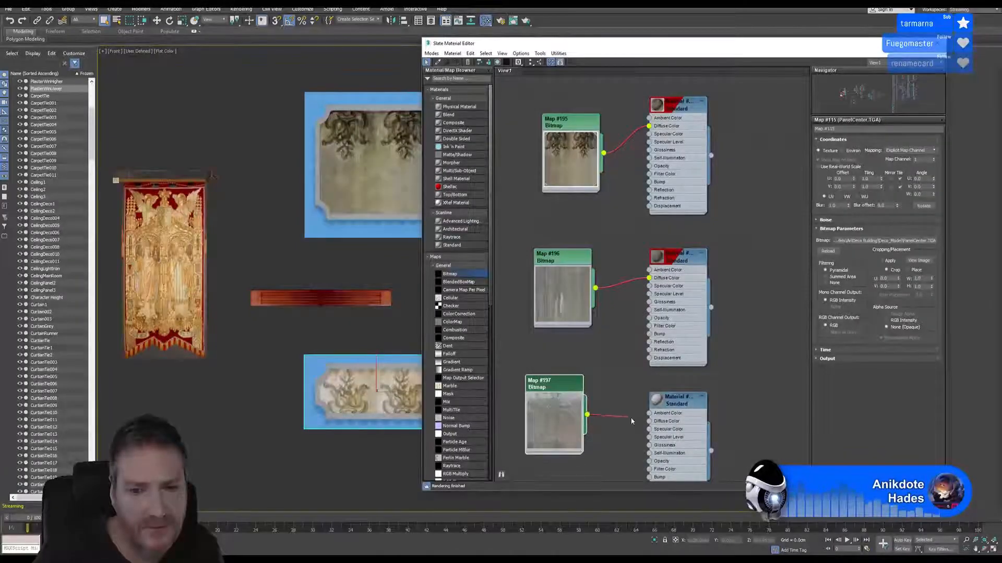
Connect the PLasterWinUpper bitmap to the lowest material's Diffuse Color and enable its shaded and realistic viewport display
{"action": "left_click_drag", "start_coordinate": [631, 421], "coordinate": [649, 421]}
{"action": "right_click", "coordinate": [673, 398]}
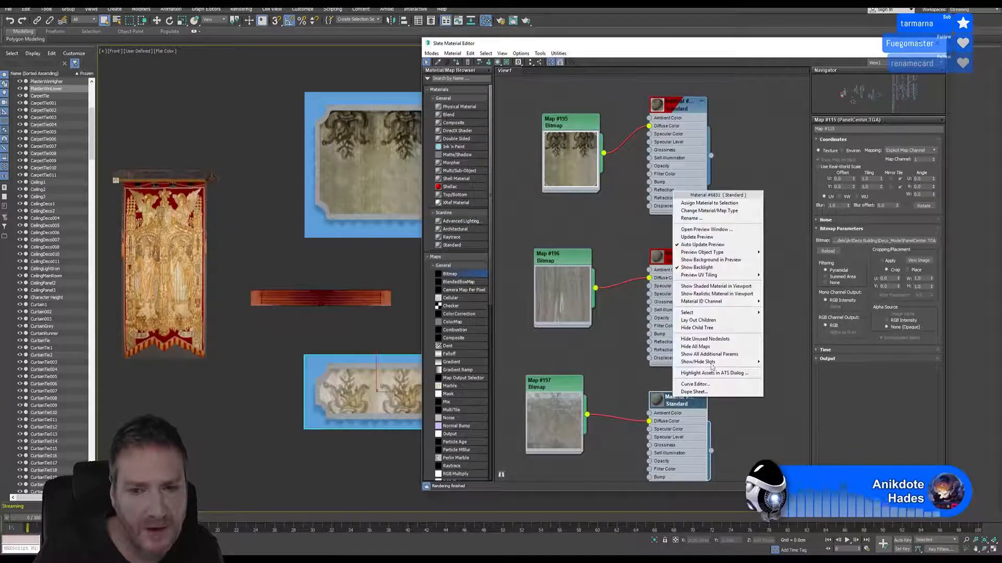
{"action": "left_click", "coordinate": [715, 286]}
{"action": "right_click", "coordinate": [682, 399]}
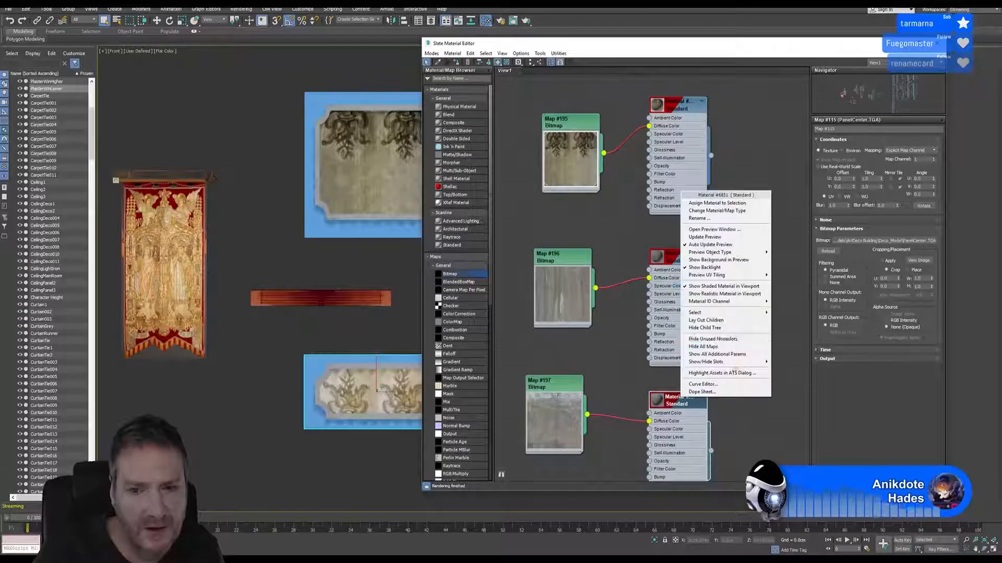
{"action": "left_click", "coordinate": [753, 295]}
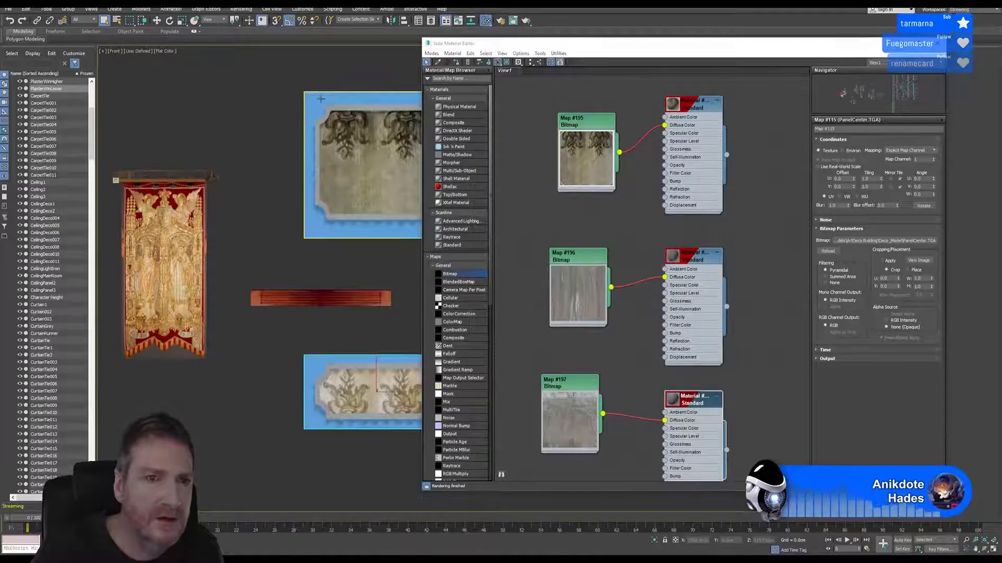
Assign the material using the PLasterWinUpper bitmap to the backing box of the upper window plaster
{"action": "left_click", "coordinate": [355, 104]}
{"action": "left_click", "coordinate": [690, 261]}
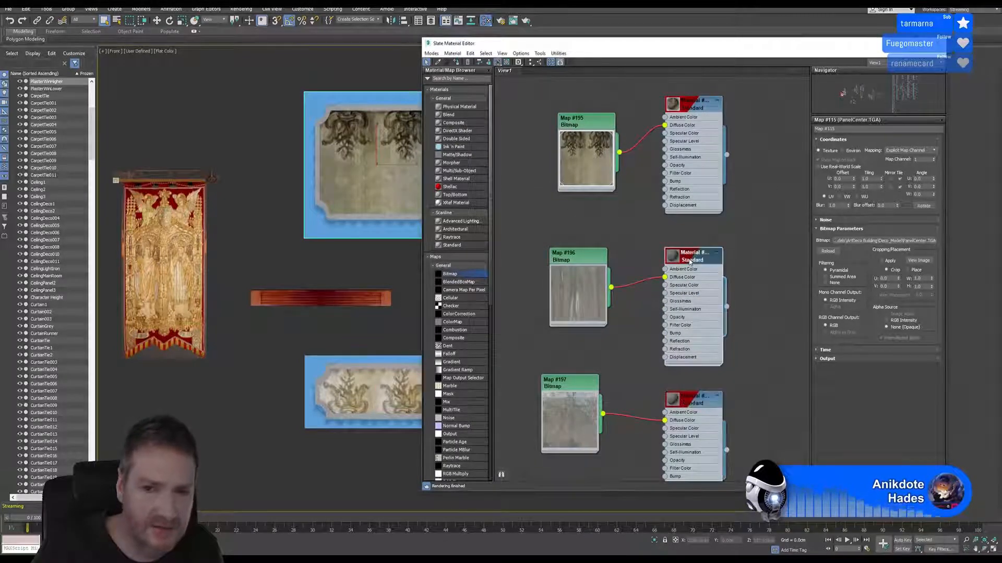
{"action": "left_click", "coordinate": [701, 403]}
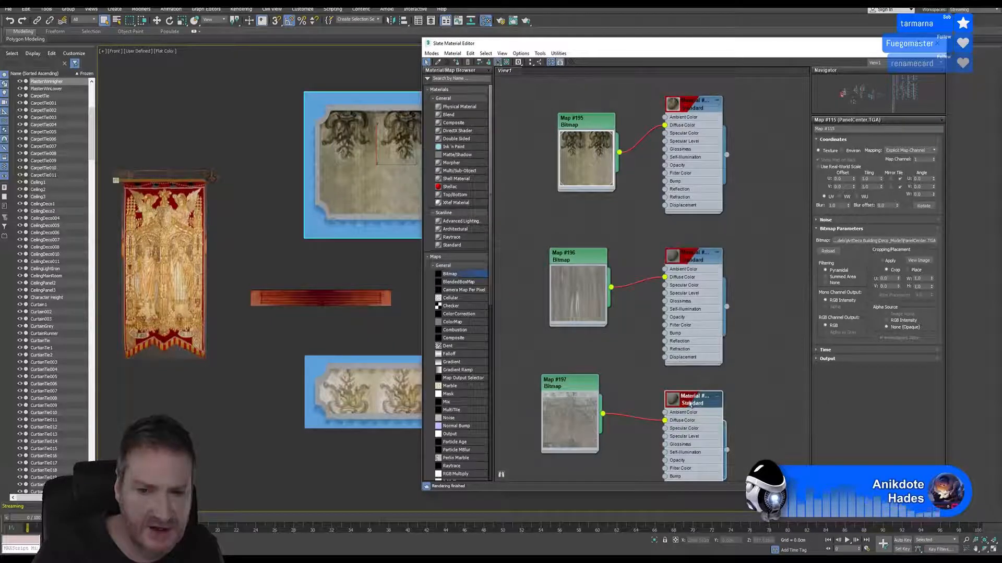
{"action": "right_click", "coordinate": [690, 401]}
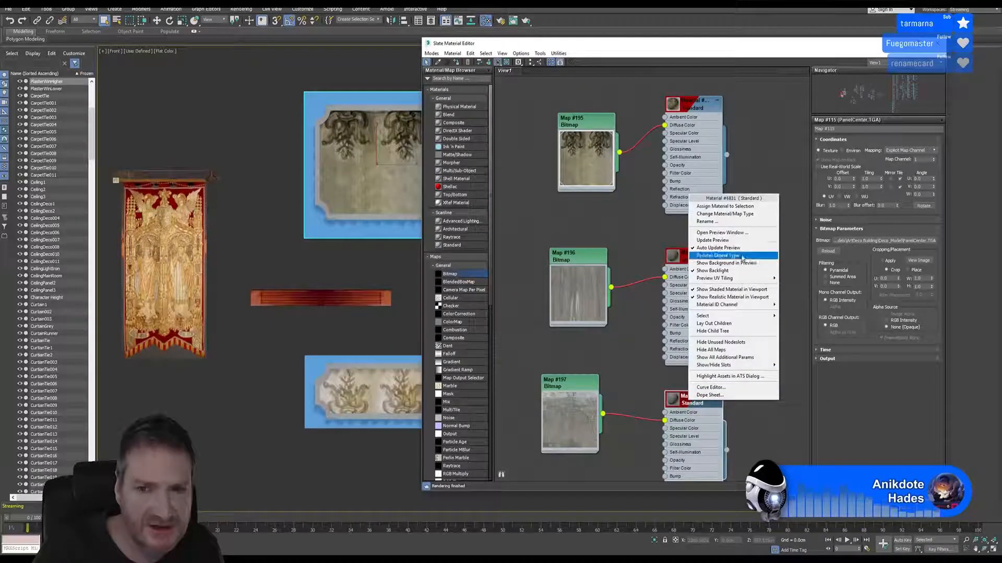
{"action": "left_click", "coordinate": [735, 207]}
Assign the WinLower bitmap's material to the lower window plaster's backing box, then close the Slate Material Editor and clear the selection
{"action": "middle_click_drag", "start_coordinate": [307, 220], "coordinate": [224, 200]}
{"action": "left_click", "coordinate": [226, 348]}
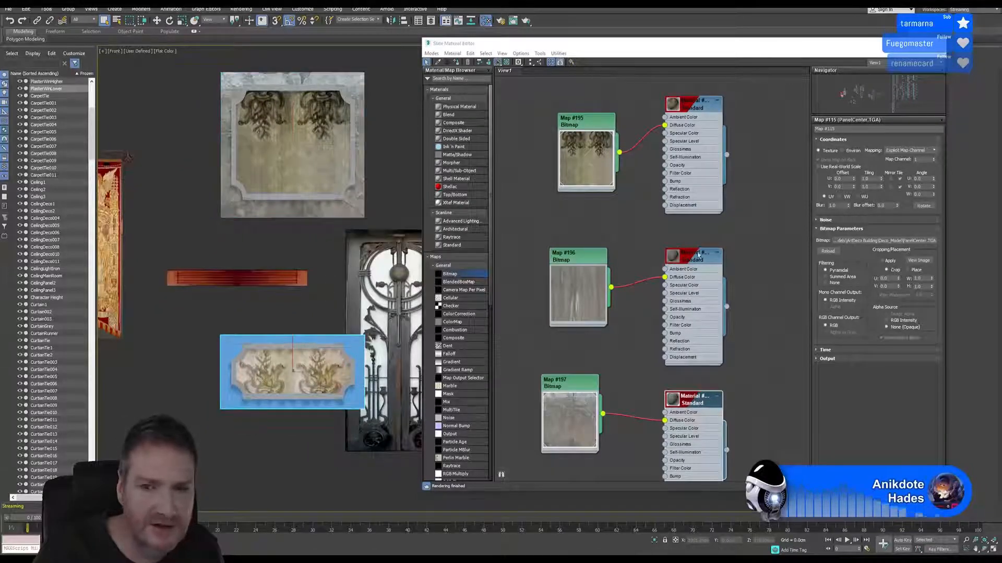
{"action": "left_click", "coordinate": [694, 261]}
{"action": "right_click", "coordinate": [694, 261]}
{"action": "left_click", "coordinate": [734, 366]}
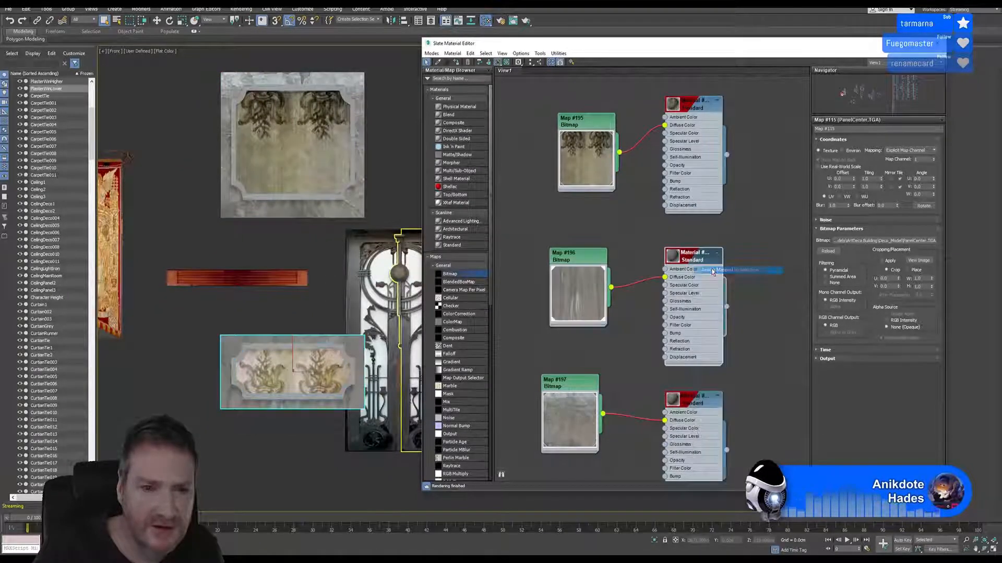
{"action": "left_click", "coordinate": [938, 43]}
{"action": "middle_click_drag", "start_coordinate": [395, 151], "coordinate": [454, 148]}
{"action": "left_click", "coordinate": [529, 149]}
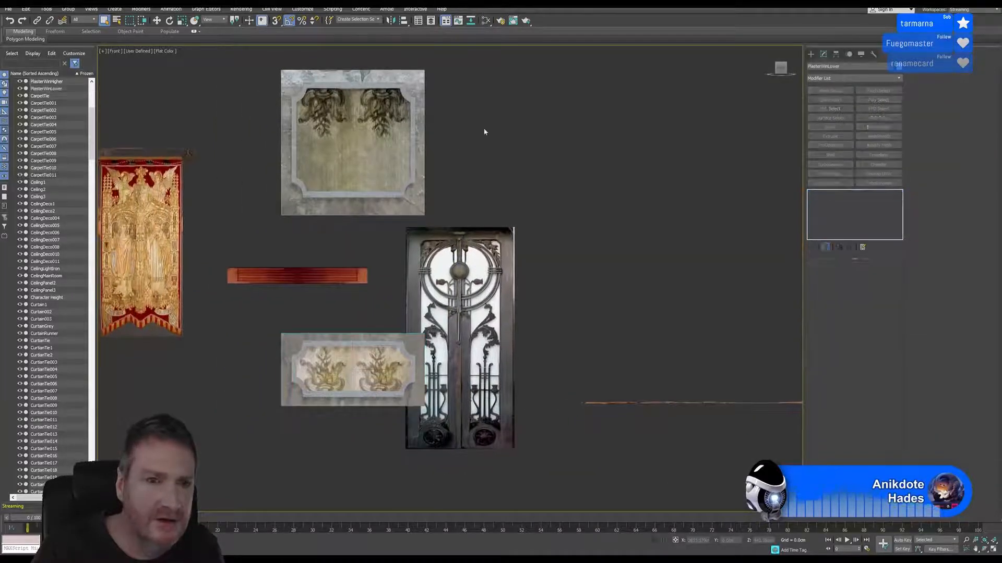
Convert the upper window plaster's backing box to an Editable Poly
{"action": "left_click", "coordinate": [412, 75]}
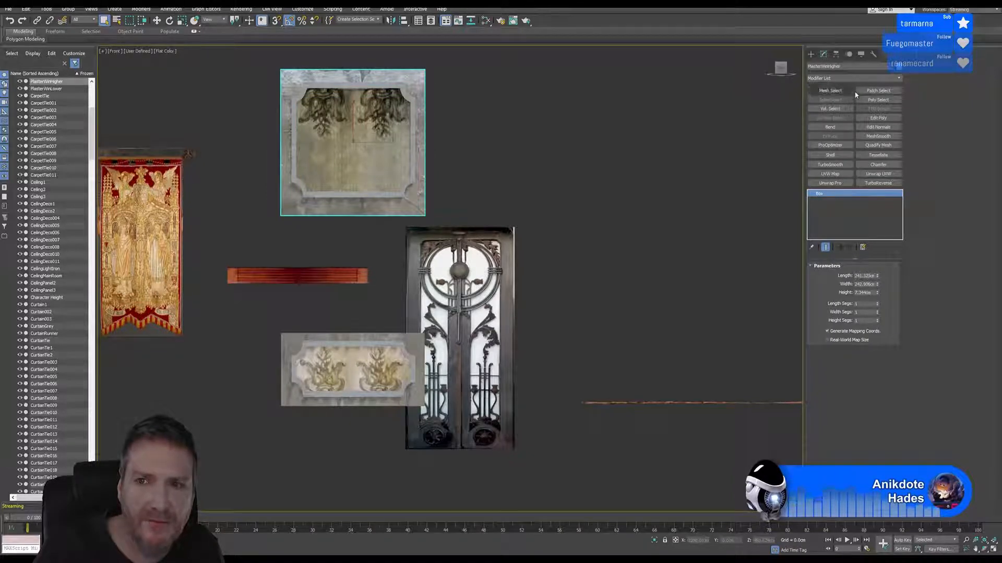
{"action": "right_click", "coordinate": [837, 195]}
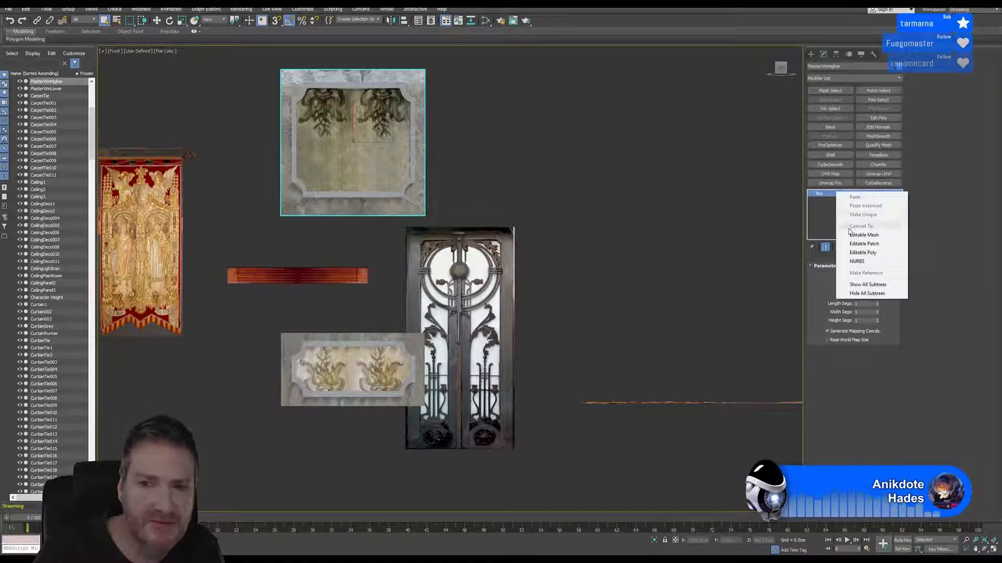
{"action": "left_click", "coordinate": [861, 251]}
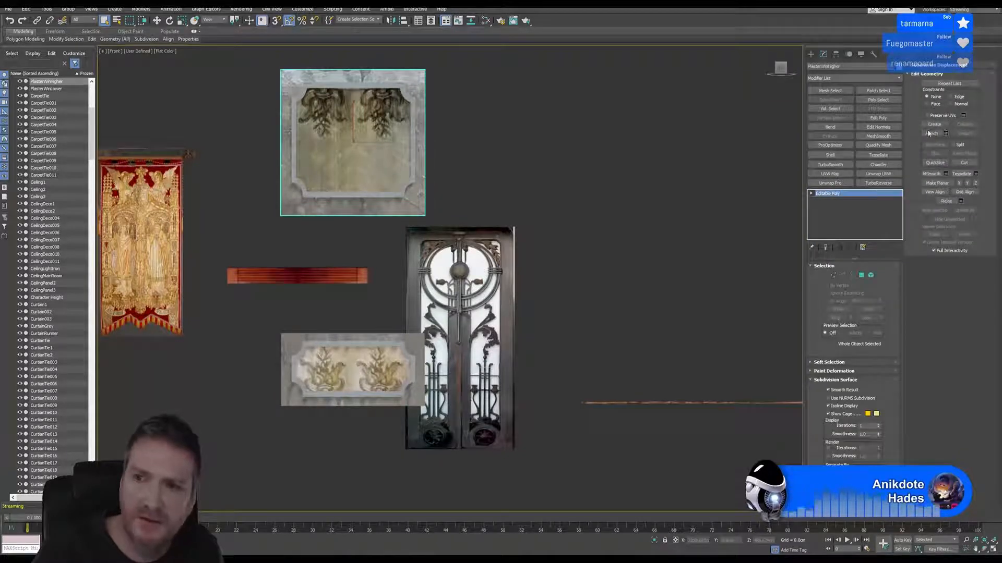
Attach the upper plaster's frame and decorated center panel to its backing using Match Material IDs to Material
{"action": "left_click", "coordinate": [932, 133]}
{"action": "left_click", "coordinate": [397, 82]}
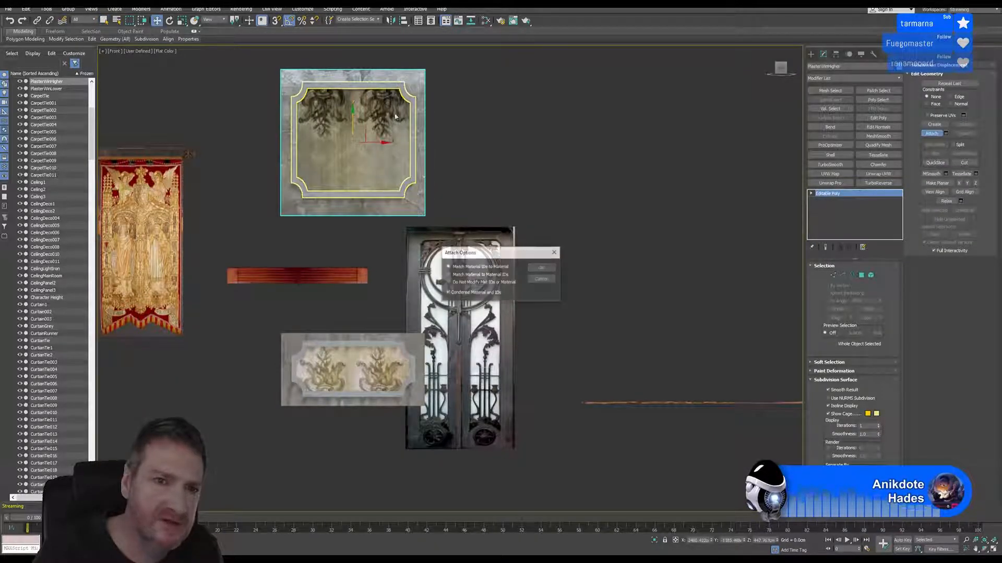
{"action": "left_click", "coordinate": [543, 268]}
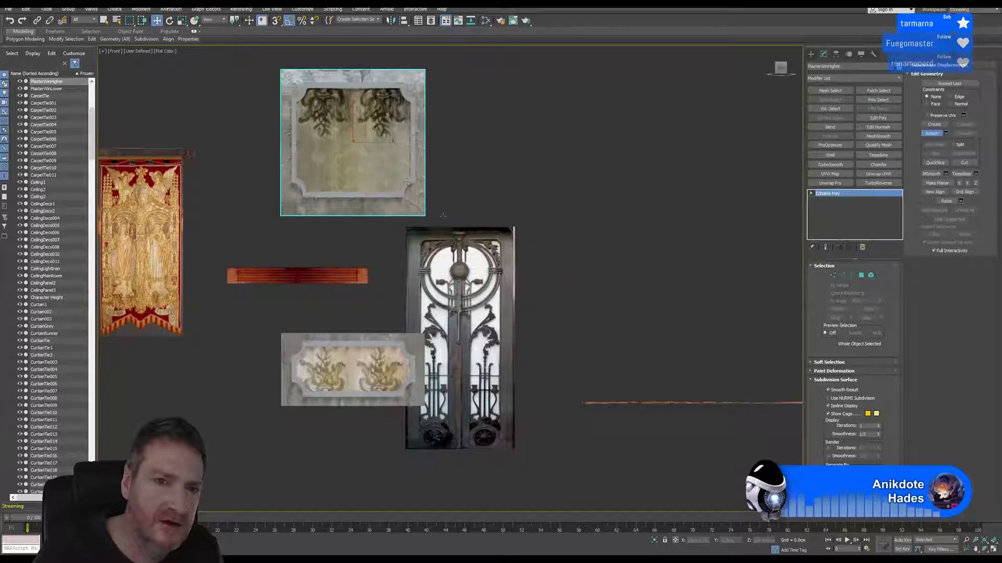
{"action": "left_click", "coordinate": [375, 160]}
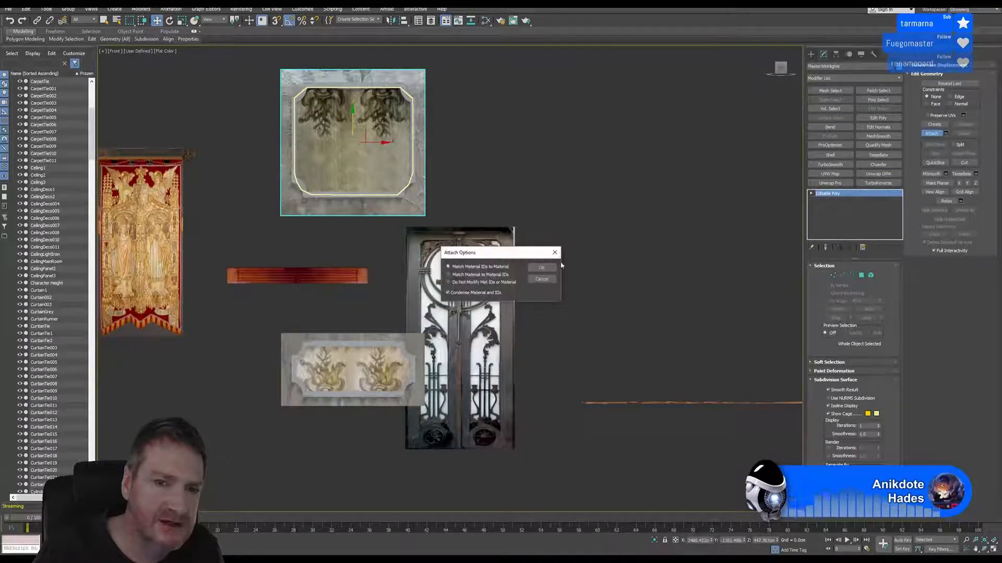
{"action": "left_click", "coordinate": [546, 267]}
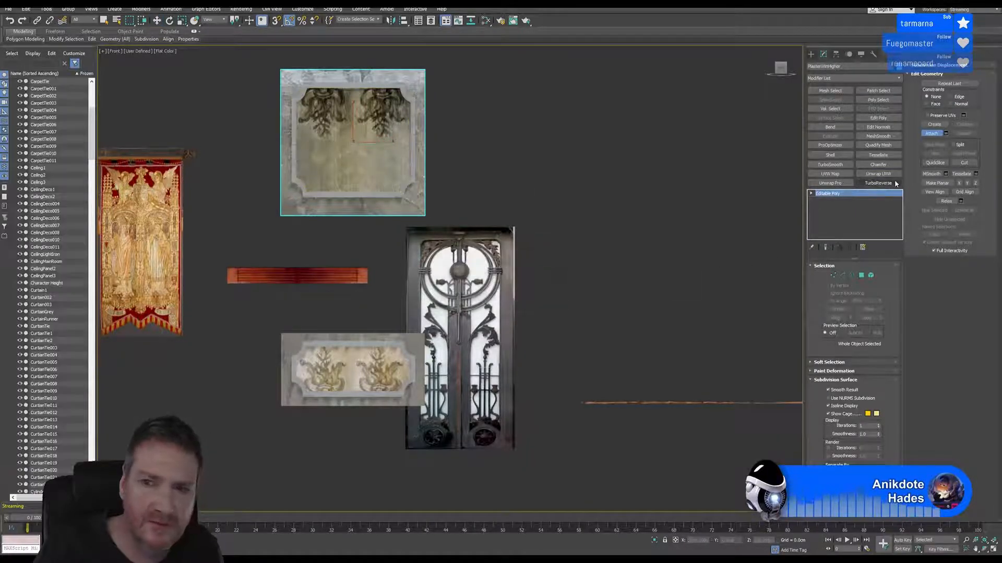
Convert the lower window plaster's backing box to an Editable Poly
{"action": "left_click", "coordinate": [353, 370]}
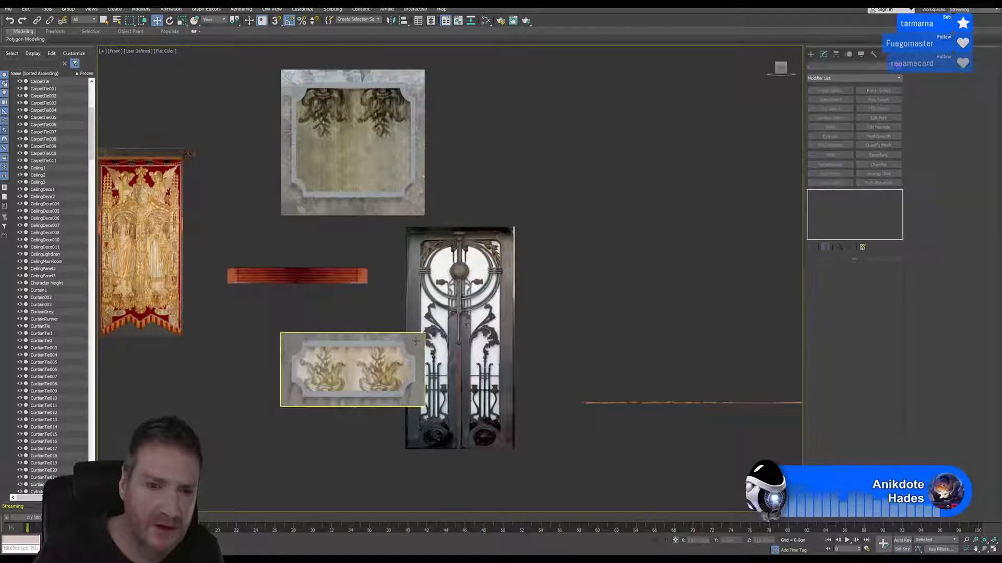
{"action": "right_click", "coordinate": [835, 201]}
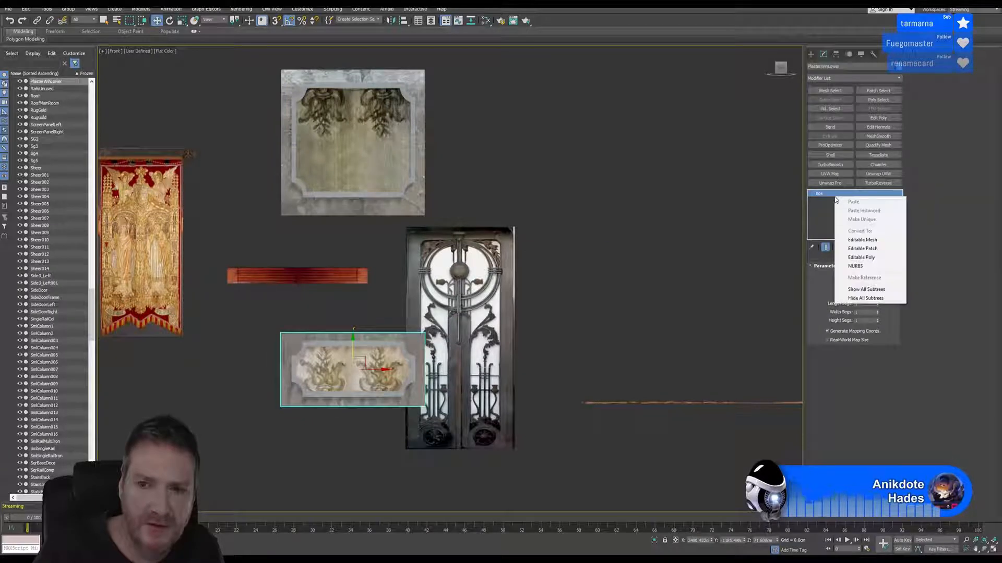
{"action": "left_click", "coordinate": [869, 252]}
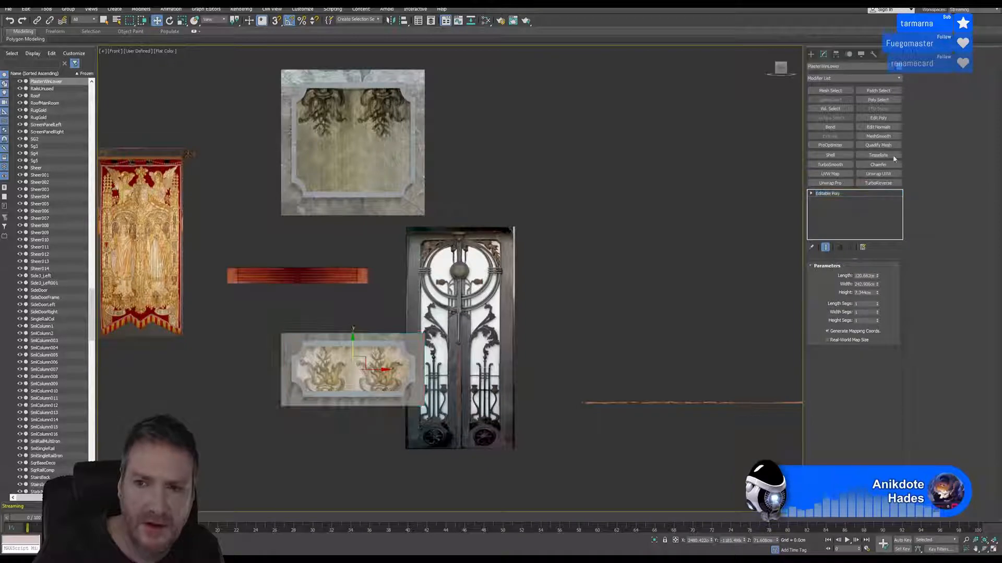
Attach the lower plaster's frame and decorated center panel to its backing using Match Material IDs to Material, and end the Attach mode
{"action": "left_click", "coordinate": [932, 134]}
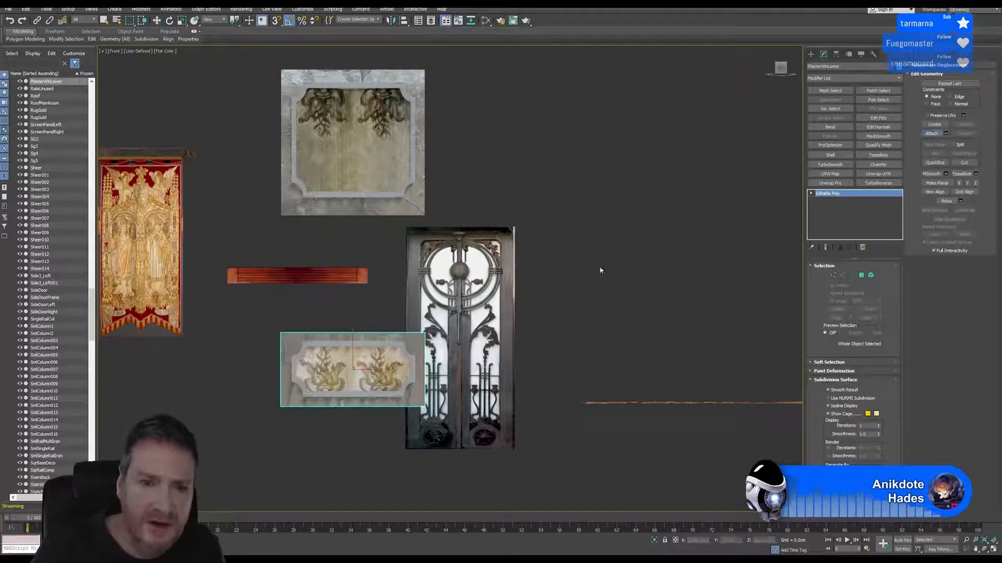
{"action": "left_click", "coordinate": [383, 351]}
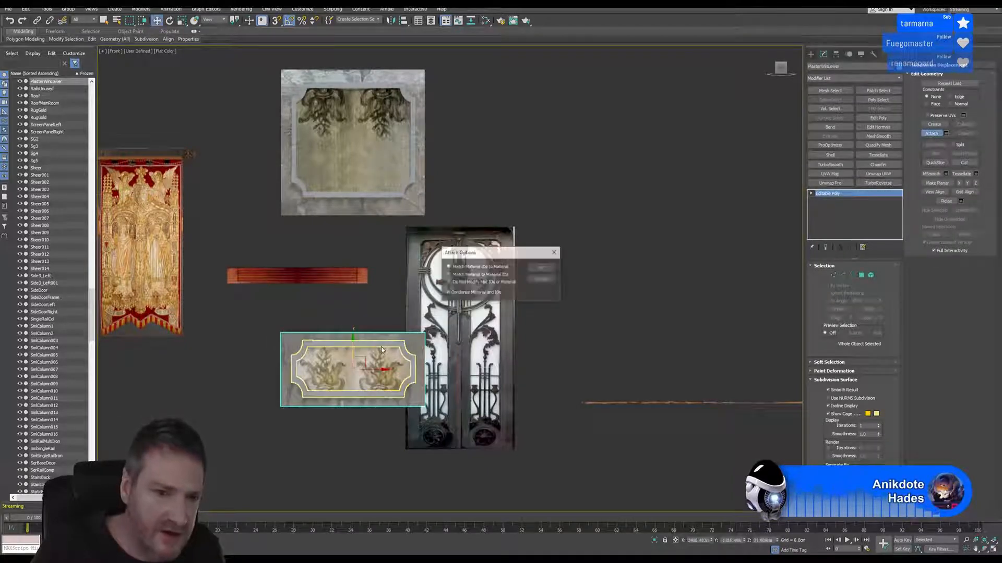
{"action": "left_click", "coordinate": [541, 269]}
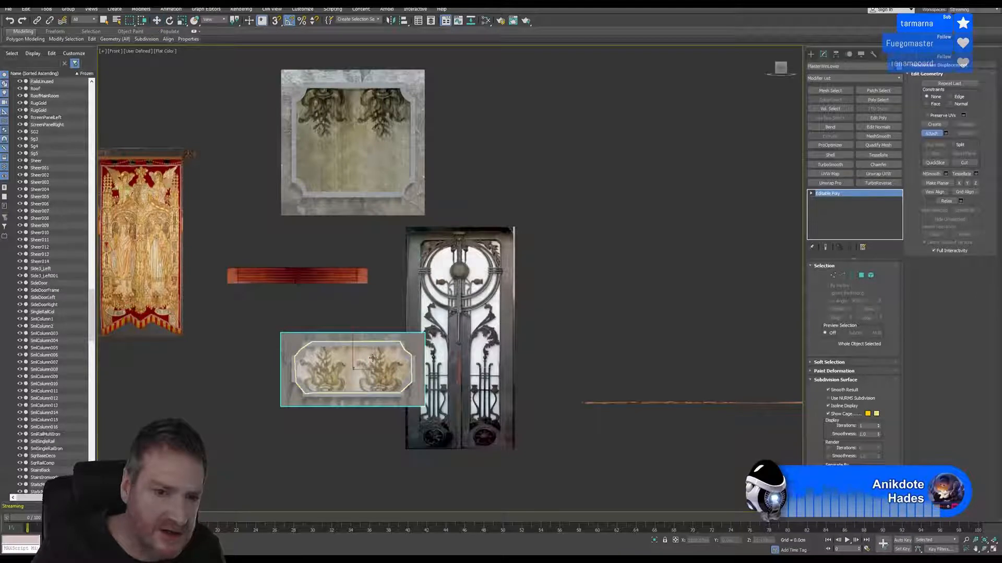
{"action": "left_click", "coordinate": [486, 324]}
{"action": "left_click", "coordinate": [541, 267]}
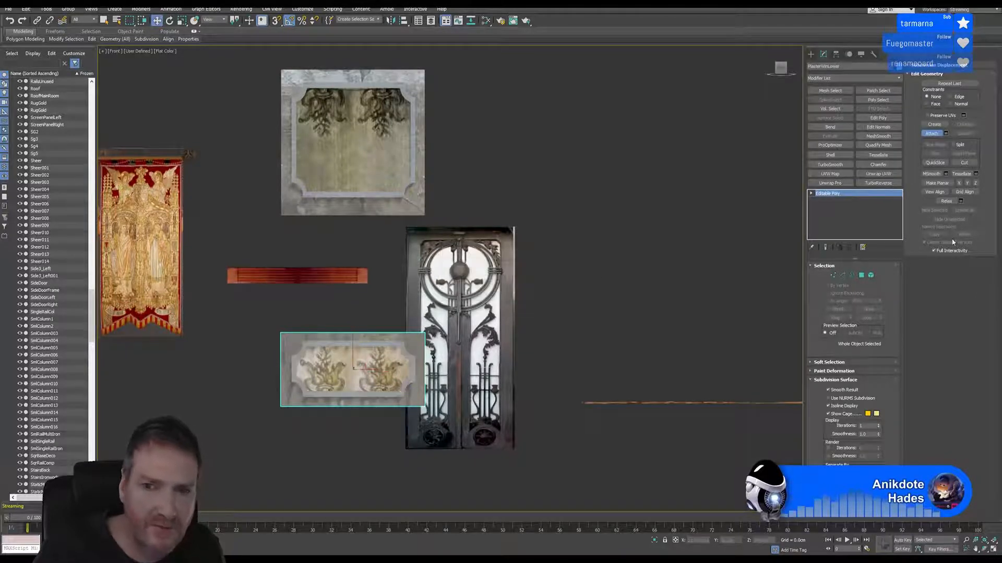
{"action": "left_click", "coordinate": [931, 134]}
Export only the selected lower window plaster mesh with Export Selected
{"action": "middle_click_drag", "start_coordinate": [514, 144], "coordinate": [530, 157]}
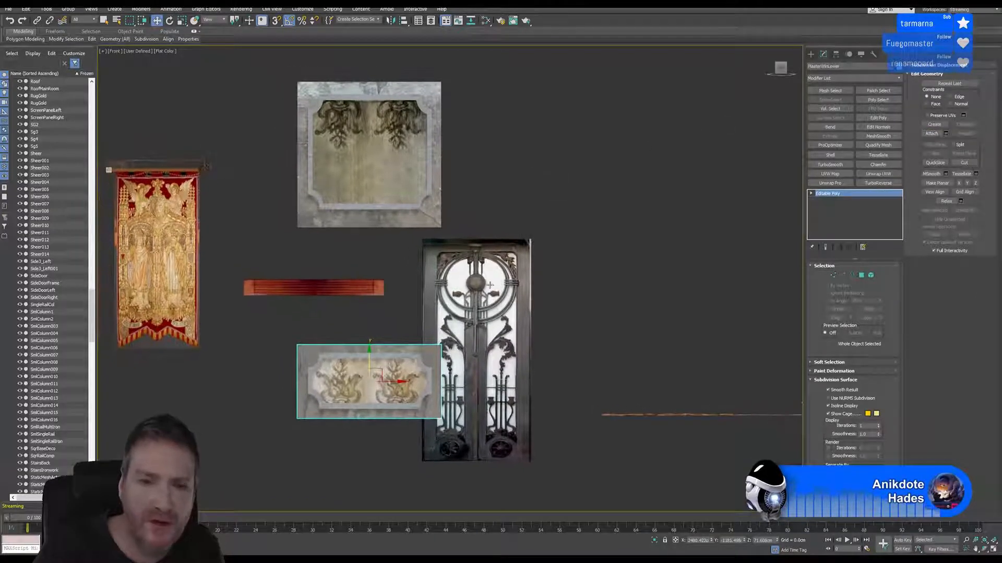
{"action": "left_click", "coordinate": [7, 10]}
{"action": "mouse_move", "coordinate": [70, 129]}
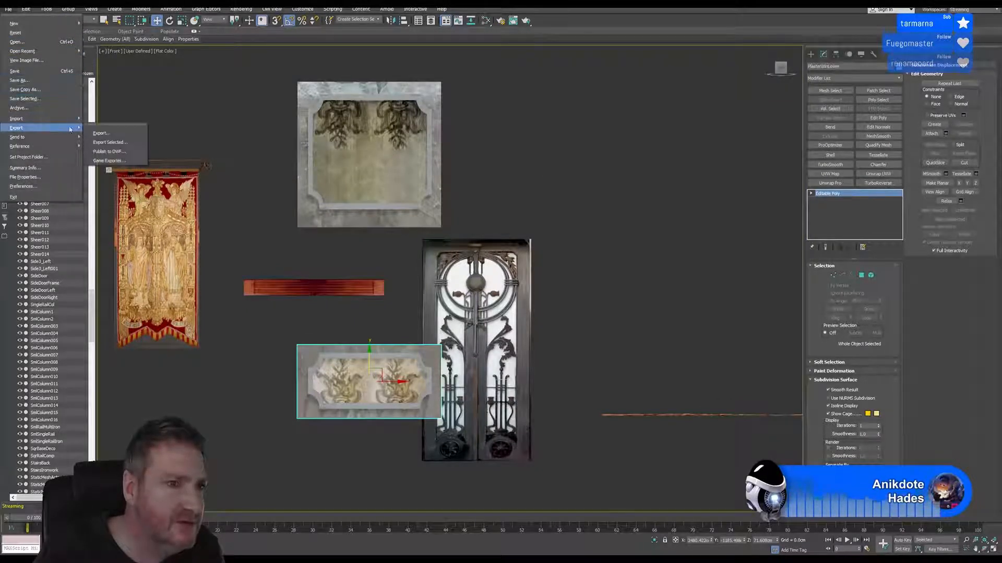
{"action": "left_click", "coordinate": [125, 143]}
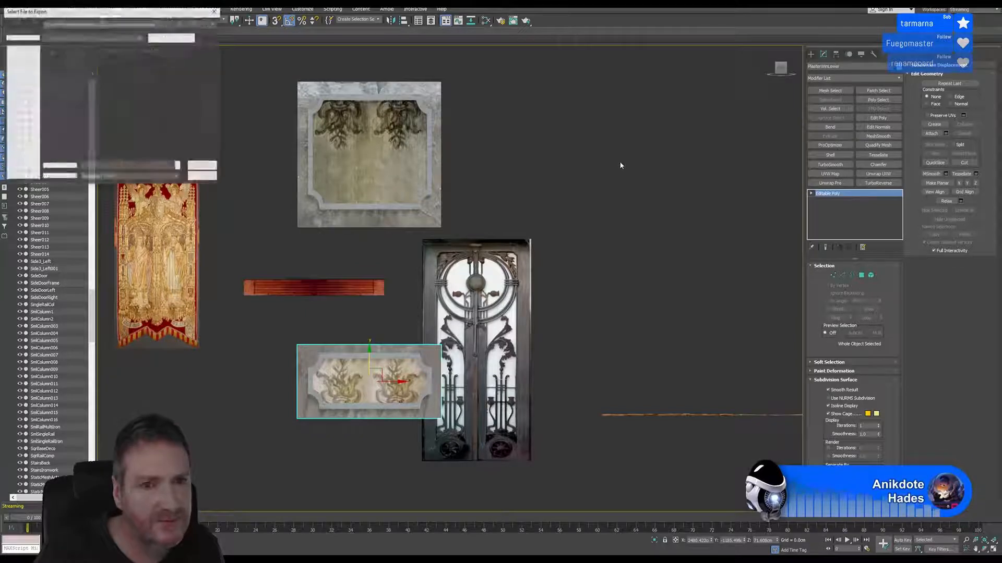
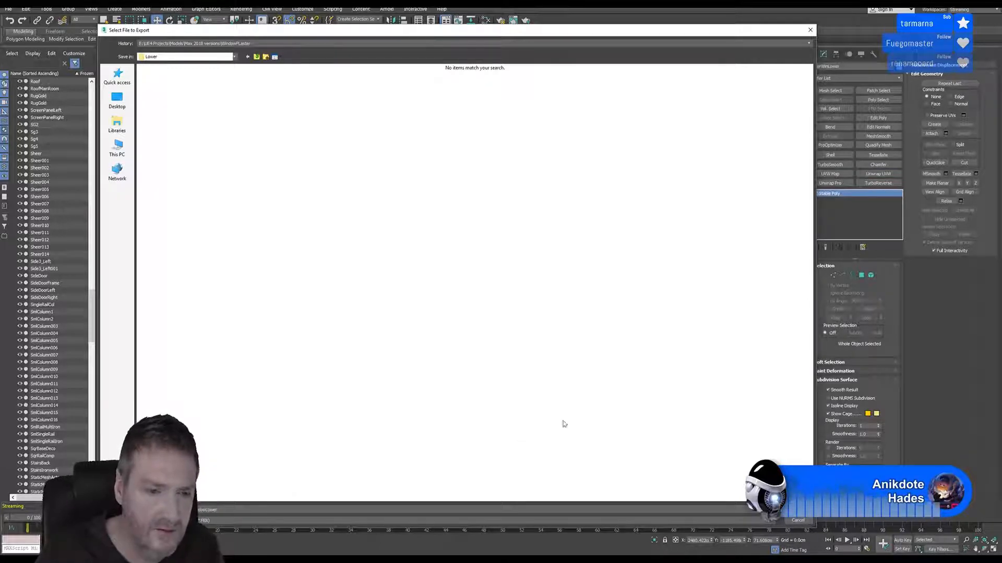
Save the lower window plaster export in the Lower folder and accept the FBX export options
{"action": "left_click", "coordinate": [798, 510]}
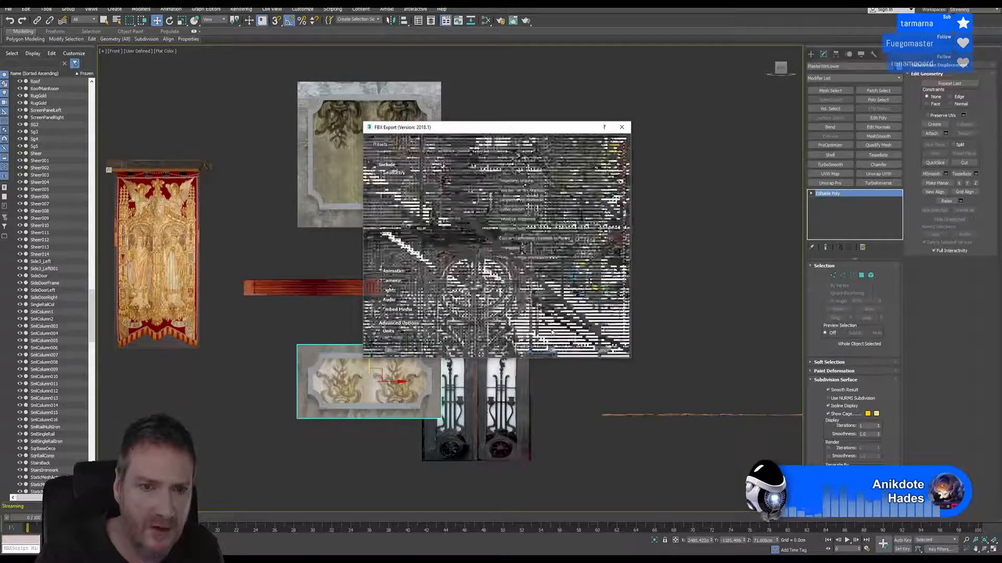
{"action": "left_click", "coordinate": [543, 350]}
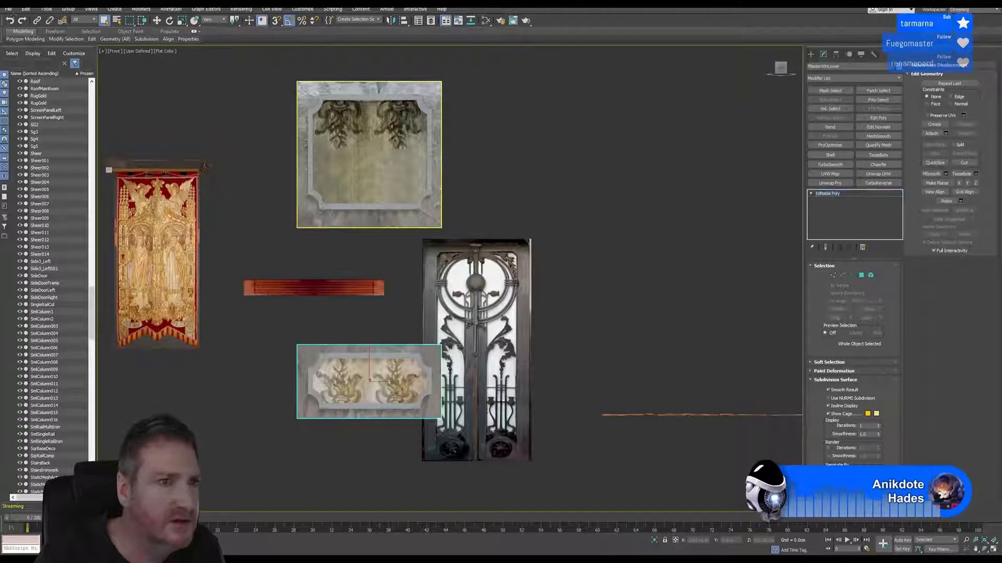
Export only the selected upper window plaster as an FBX into the Upper folder of WindowPLaster, giving it an Upper file name
{"action": "left_click", "coordinate": [369, 157]}
{"action": "left_click", "coordinate": [8, 9]}
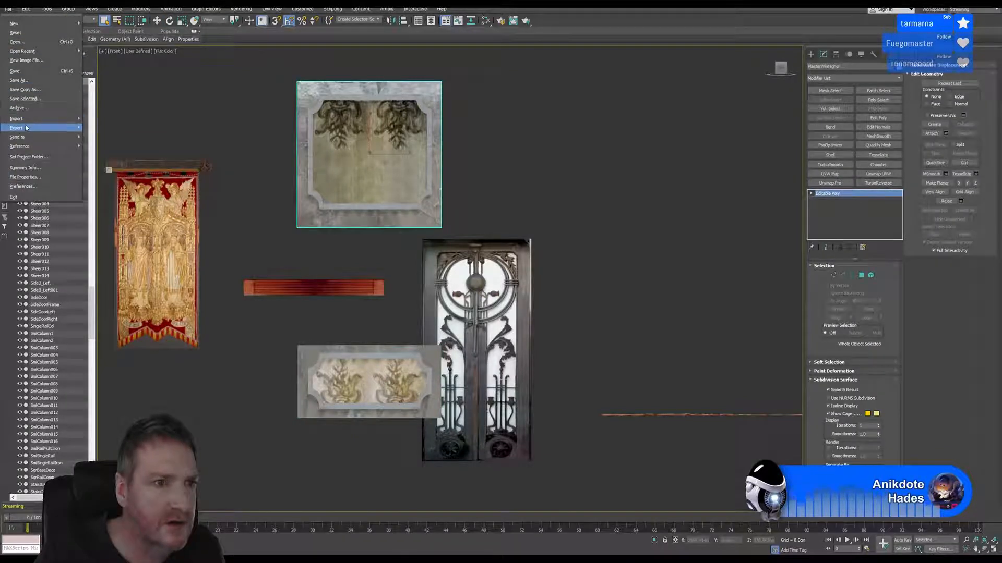
{"action": "mouse_move", "coordinate": [32, 129]}
{"action": "left_click", "coordinate": [110, 142]}
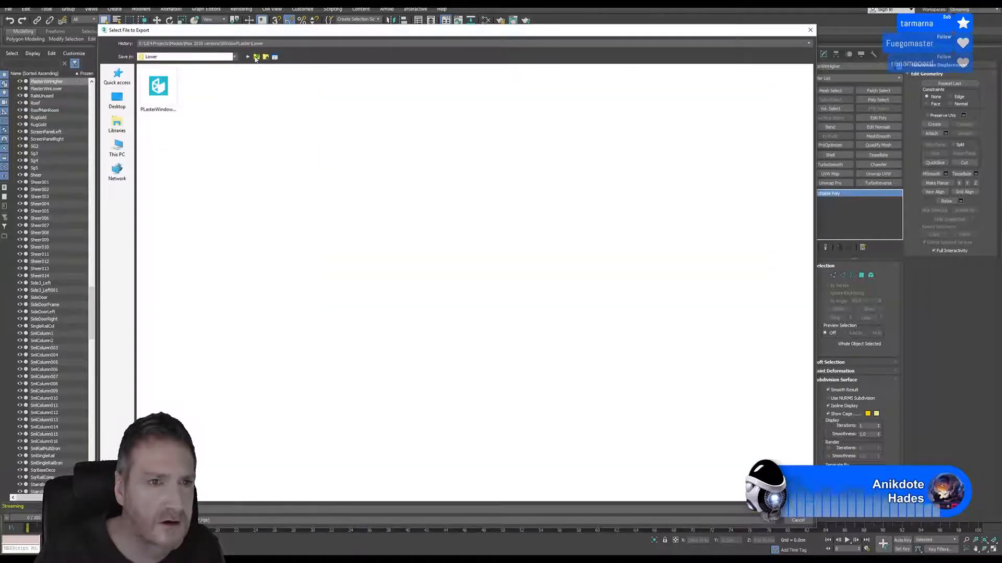
{"action": "left_click", "coordinate": [256, 57]}
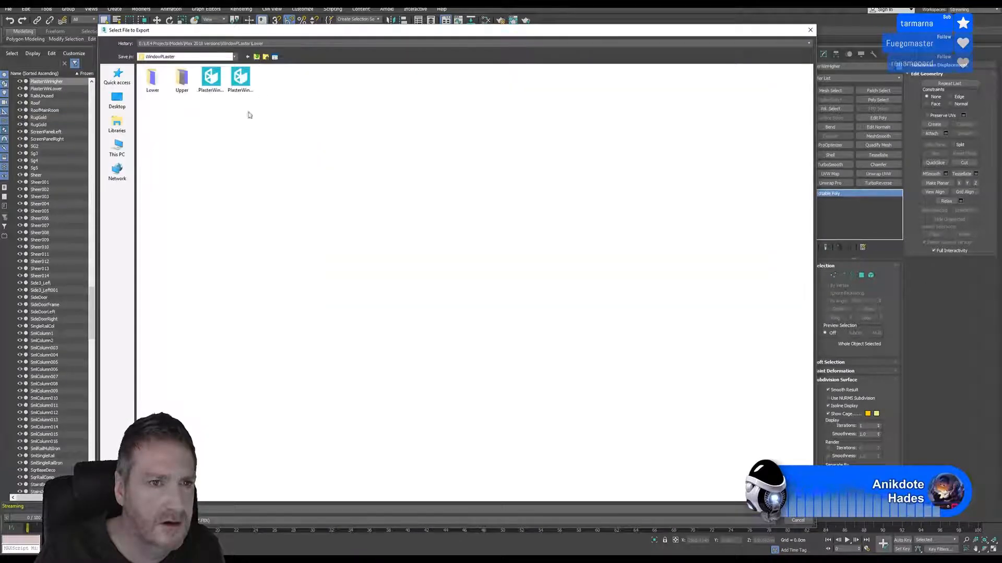
{"action": "key", "text": "Return"}
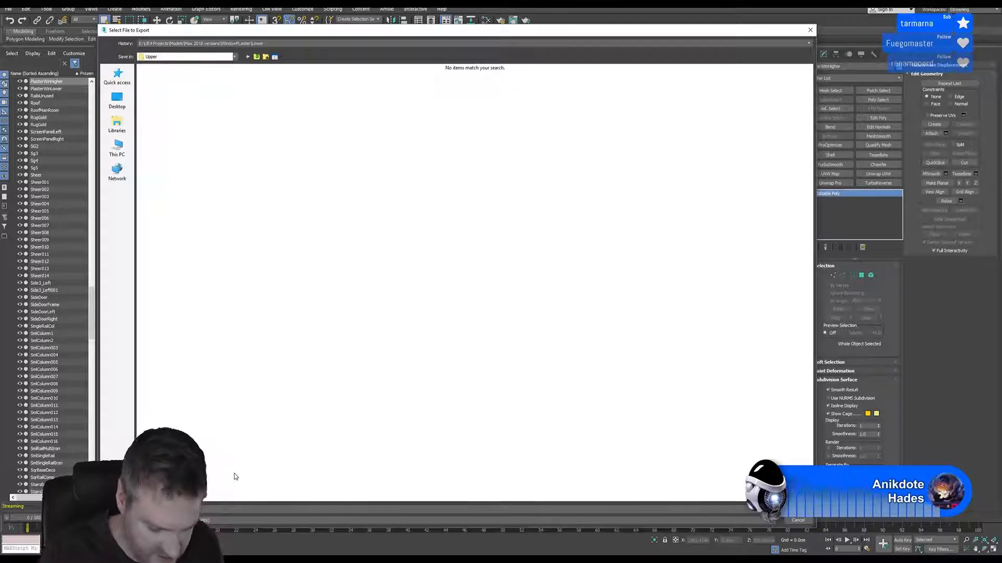
{"action": "type", "text": "P"}
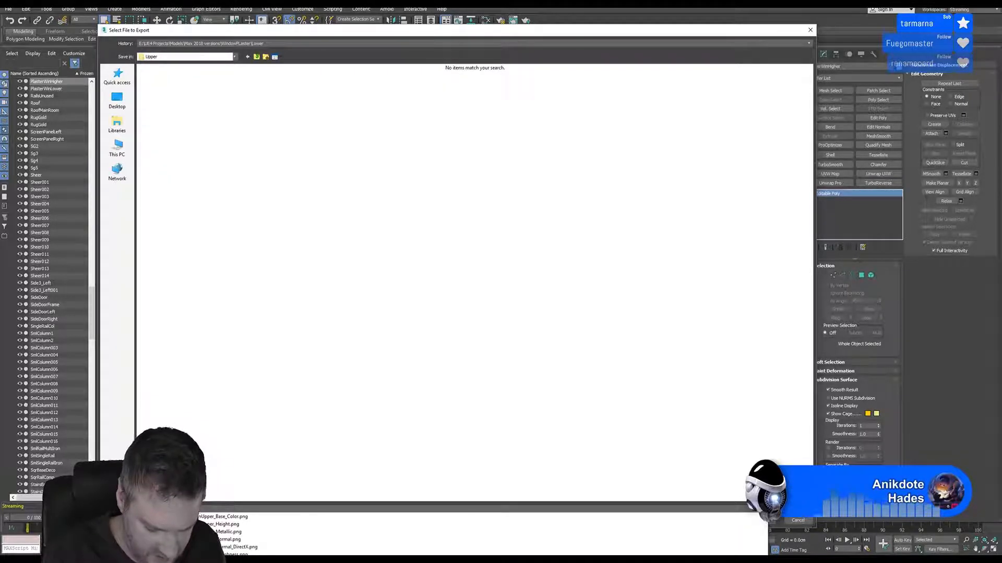
{"action": "type", "text": "Upper"}
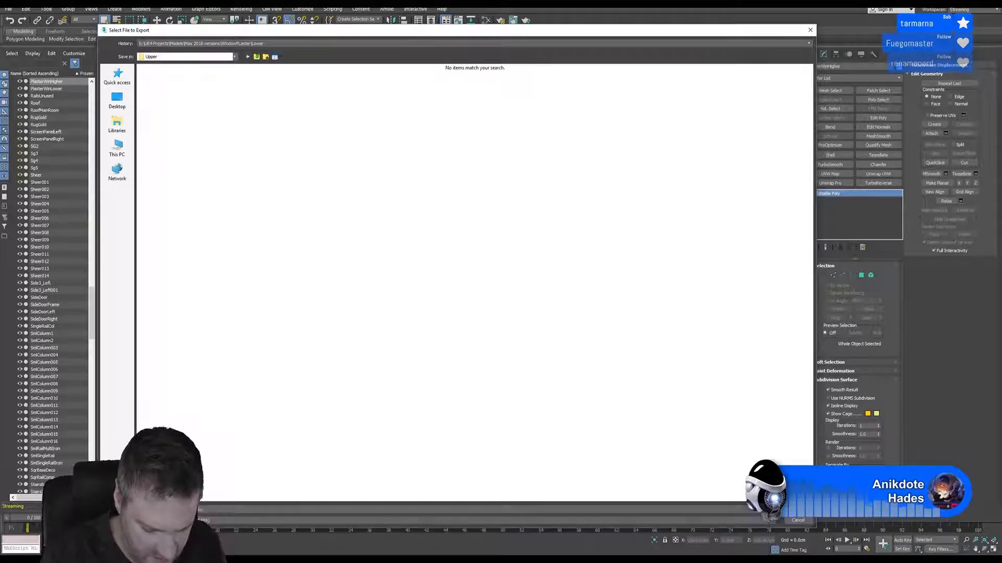
{"action": "key", "text": "Return"}
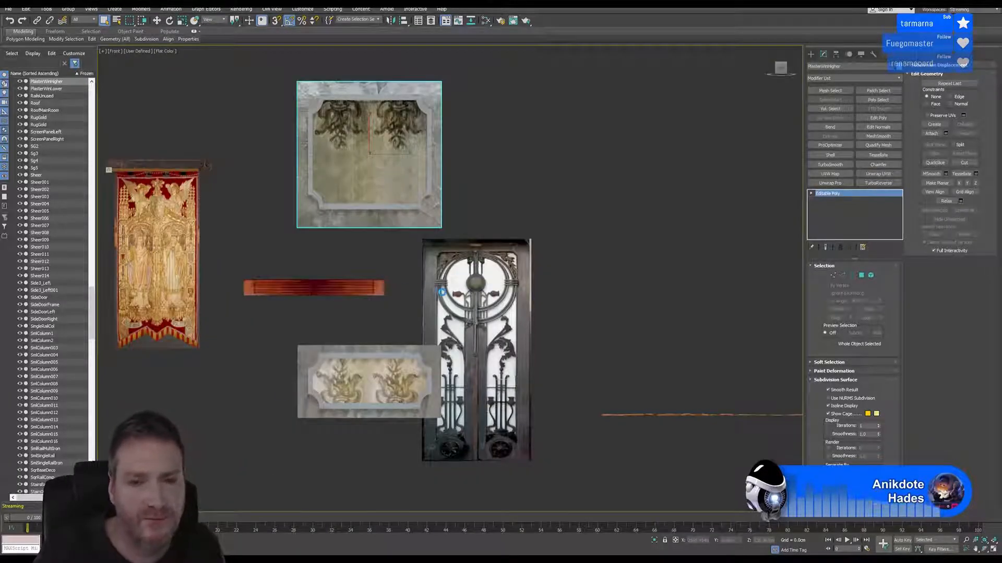
{"action": "left_click", "coordinate": [562, 353]}
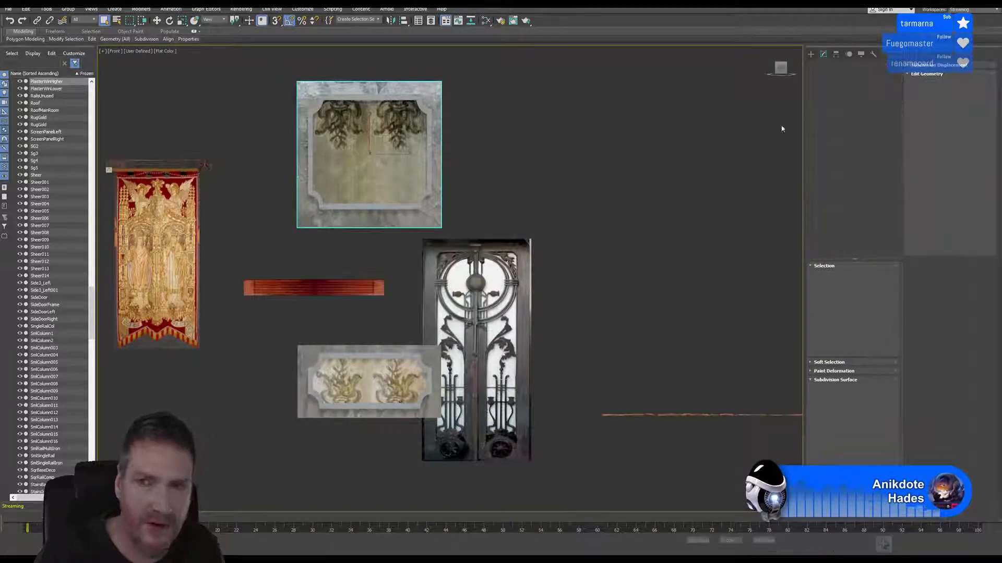
Switch to Unreal Editor and set the viewport's view mode to Unlit
{"action": "key", "text": "super+d"}
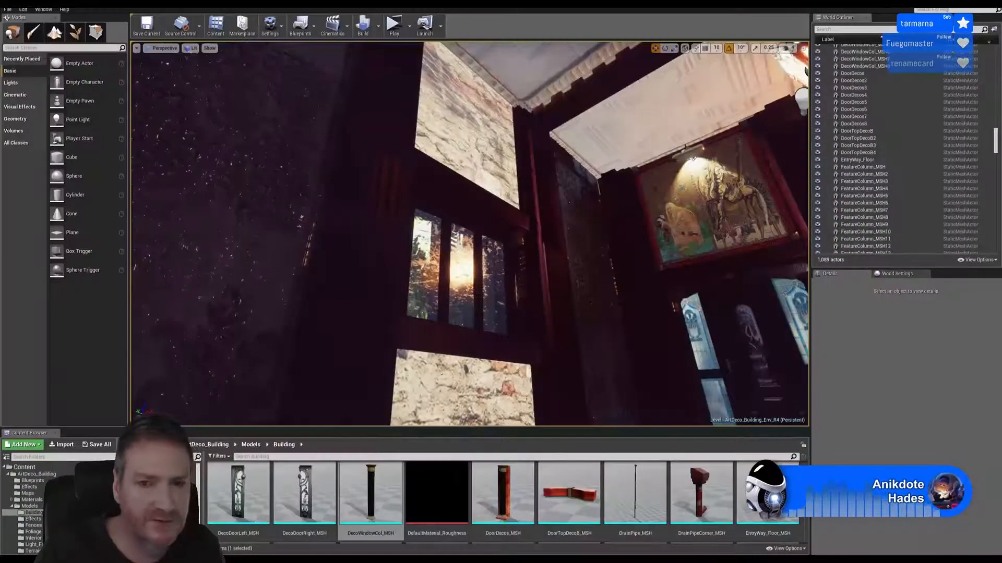
{"action": "left_click", "coordinate": [188, 50]}
{"action": "left_click", "coordinate": [209, 73]}
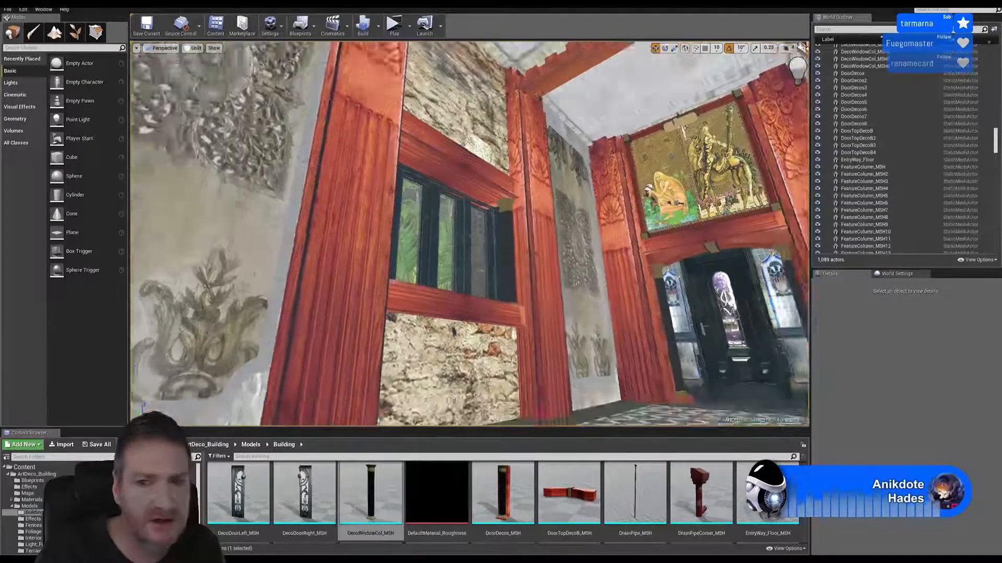
Import PLasterWindowLower.FBX from the WindowPLaster Lower folder into the Building models folder using the FBX import options shown
{"action": "right_click_drag", "start_coordinate": [598, 225], "coordinate": [658, 243]}
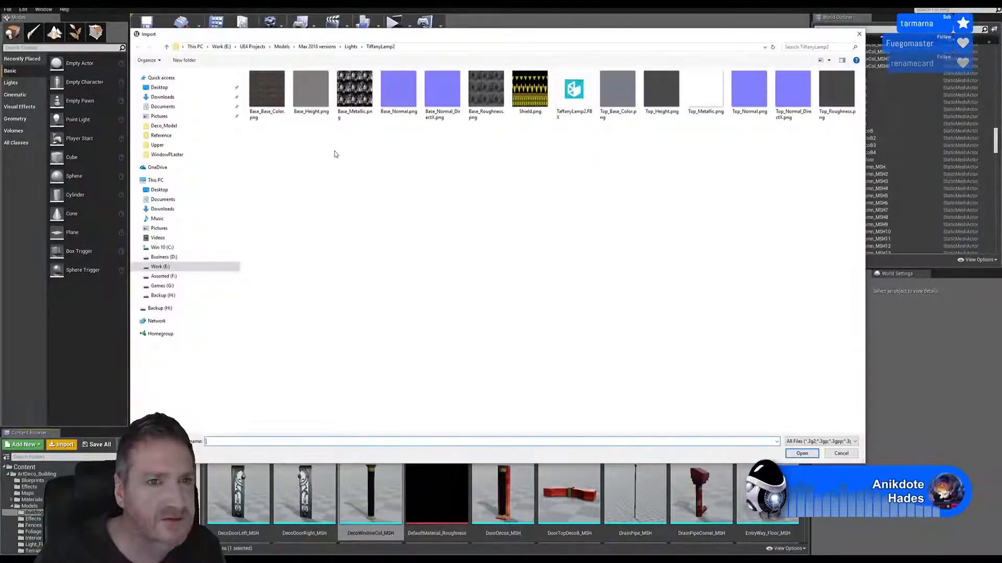
{"action": "left_click", "coordinate": [318, 46]}
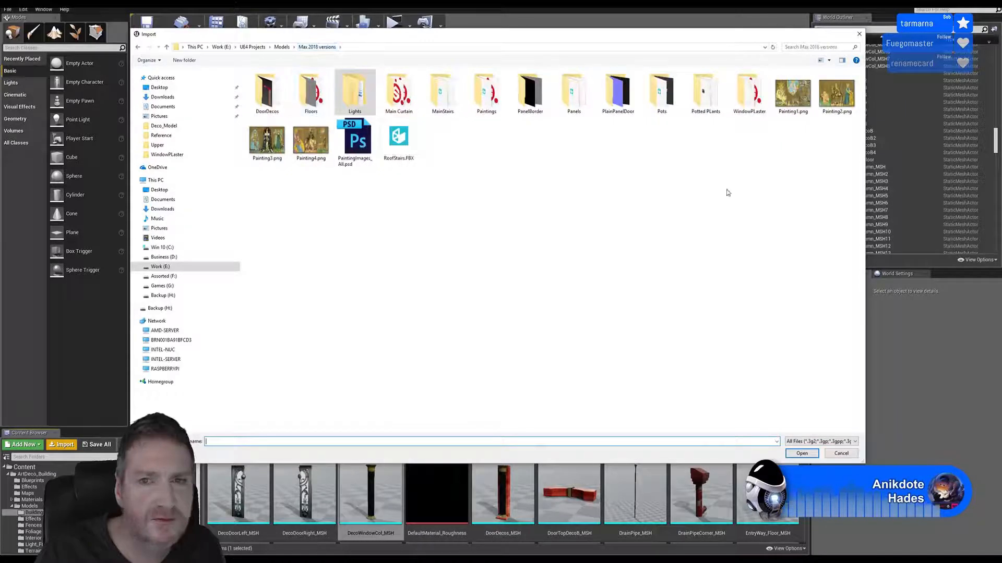
{"action": "left_click", "coordinate": [749, 112]}
{"action": "key", "text": "Return"}
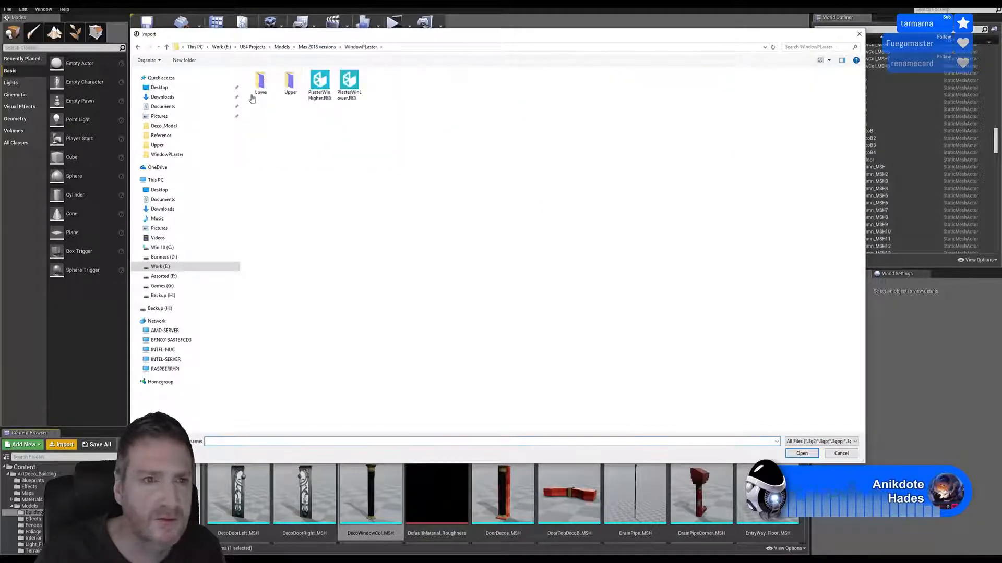
{"action": "double_click", "coordinate": [263, 89]}
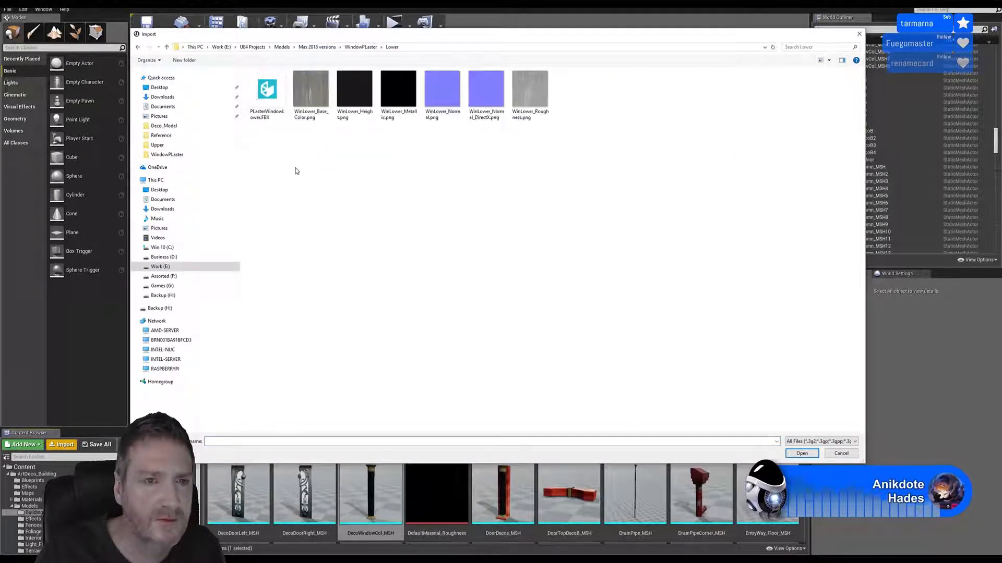
{"action": "double_click", "coordinate": [266, 90]}
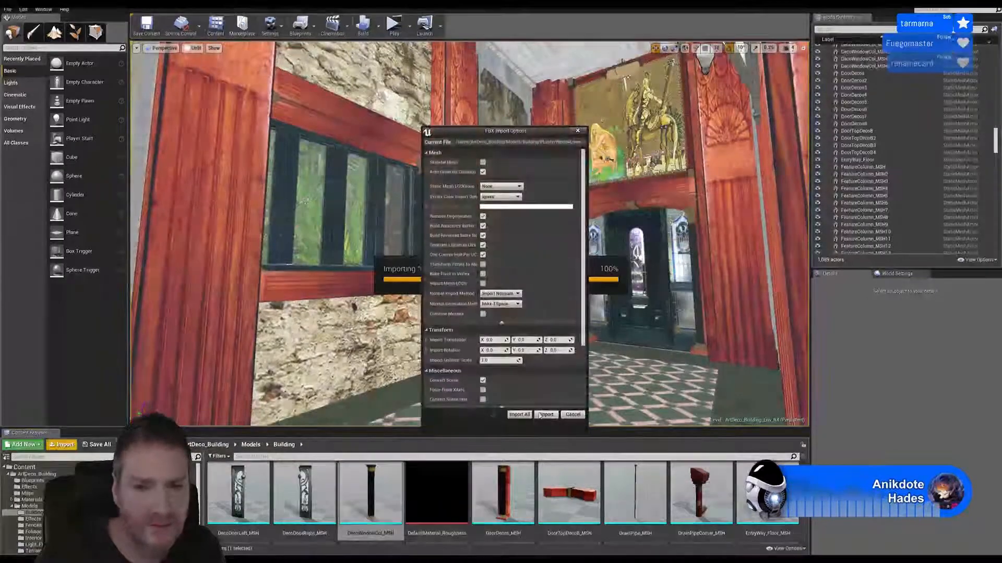
{"action": "left_click", "coordinate": [544, 413]}
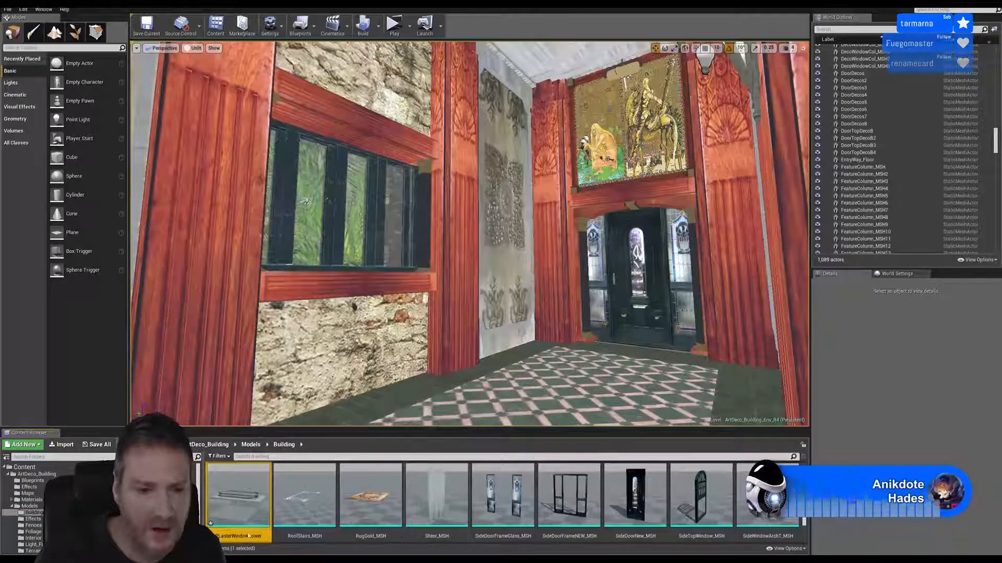
Inspect the imported lower window plaster in the Static Mesh Editor and close it
{"action": "mouse_move", "coordinate": [250, 505]}
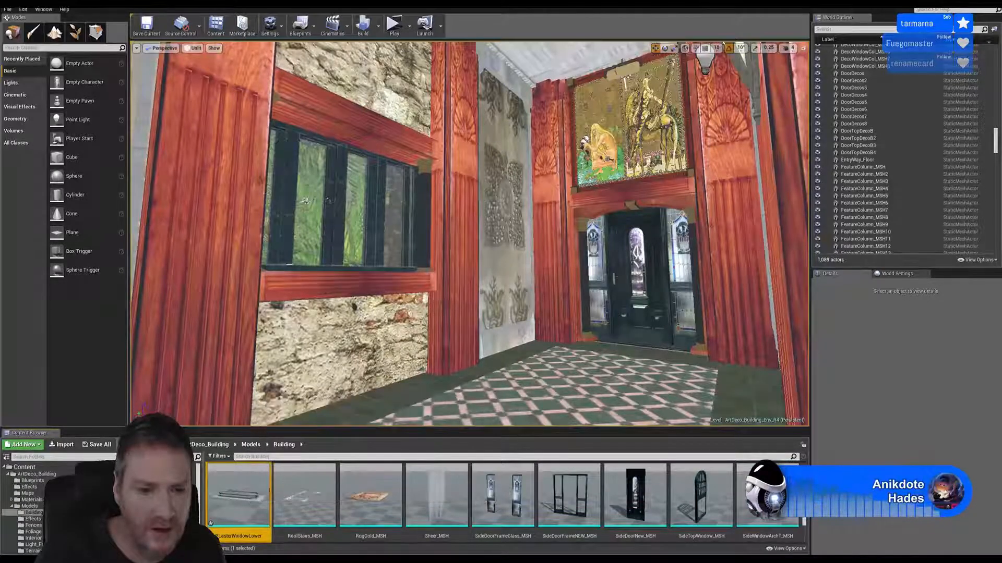
{"action": "double_click", "coordinate": [240, 499]}
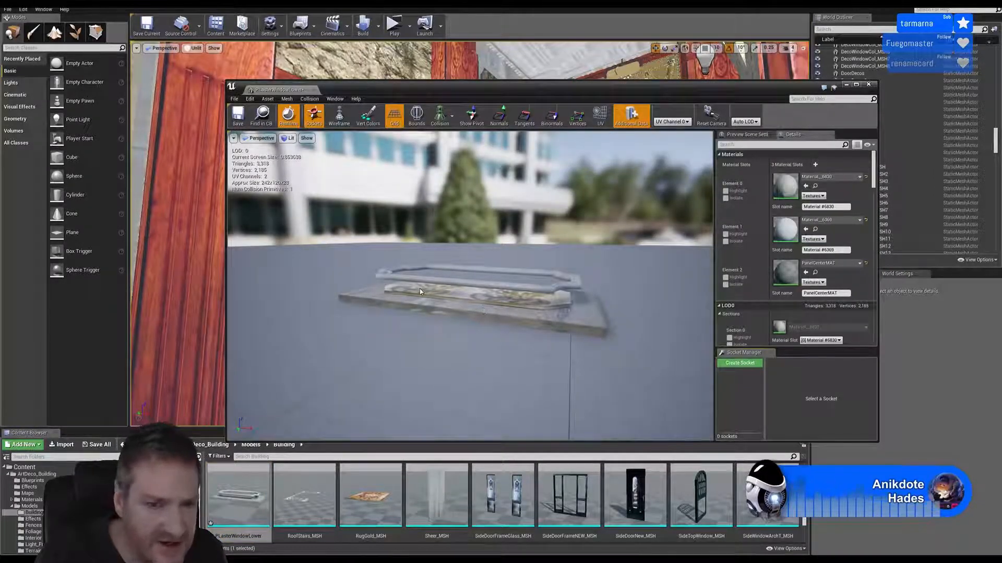
{"action": "left_click", "coordinate": [868, 84]}
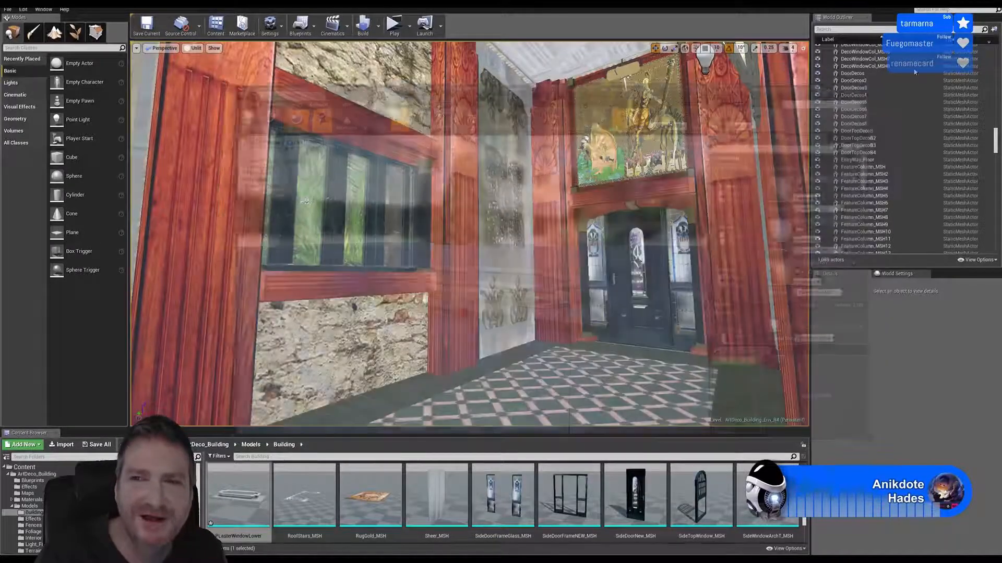
Switch back to 3ds Max and isolate the upper and lower window plasters together
{"action": "key", "text": "super+d"}
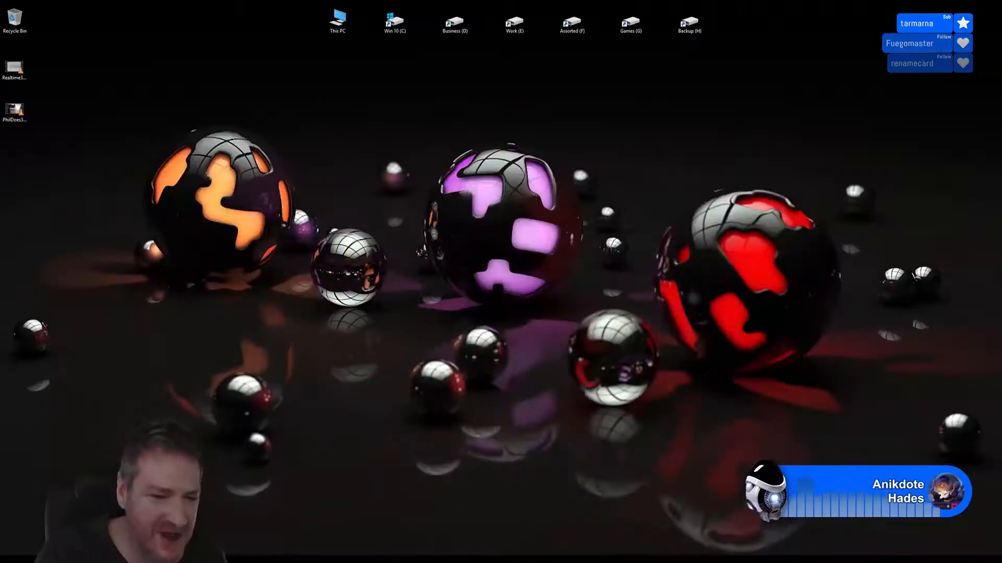
{"action": "key", "text": "alt+Tab"}
{"action": "middle_click_drag", "start_coordinate": [536, 139], "coordinate": [554, 143]}
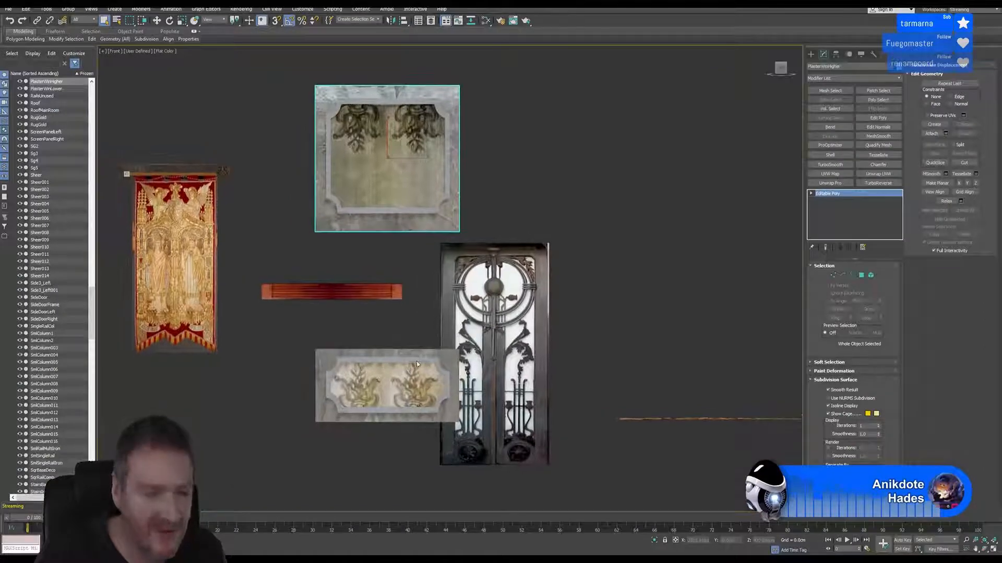
{"action": "left_click", "coordinate": [354, 357], "text": "ctrl"}
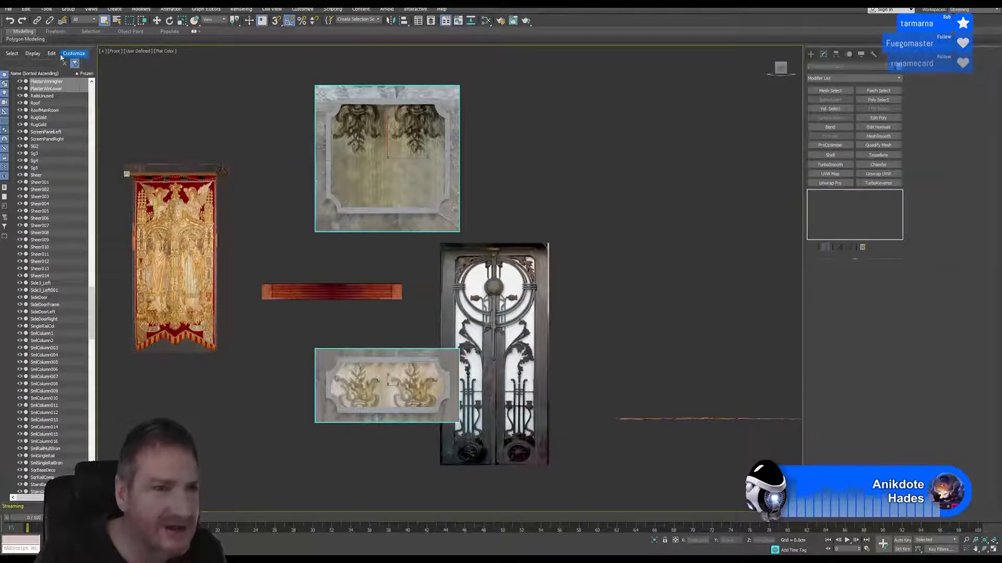
{"action": "left_click", "coordinate": [25, 9]}
{"action": "mouse_move", "coordinate": [46, 9]}
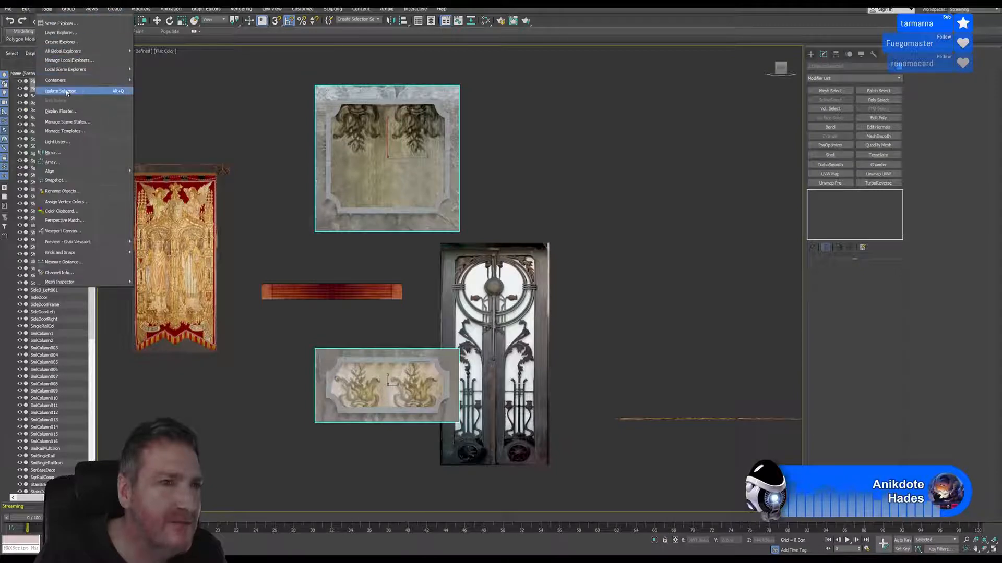
{"action": "left_click", "coordinate": [67, 92]}
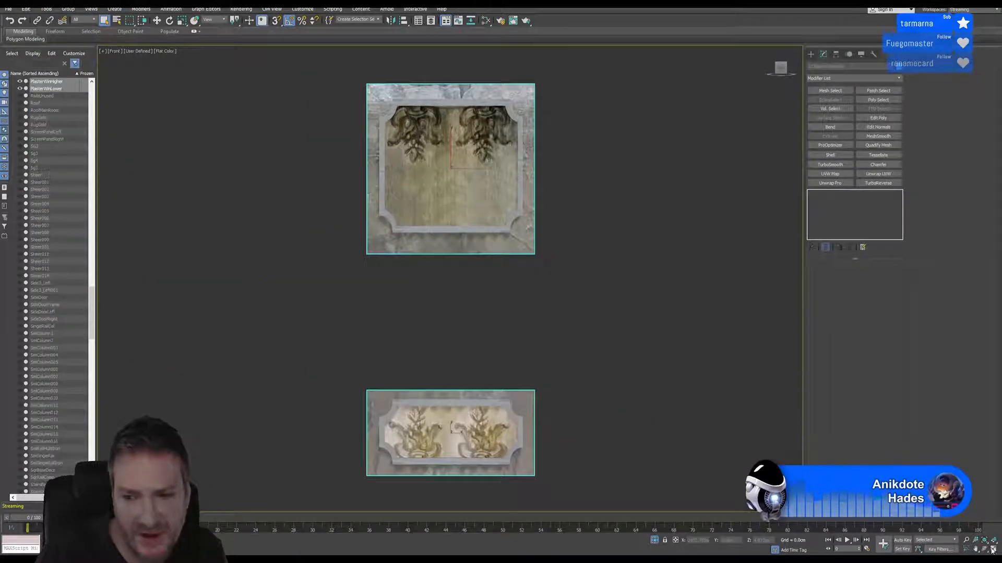
Select all frame pieces around the lower window plaster's center panel at Element level and show the four-viewport layout
{"action": "middle_click_drag", "start_coordinate": [599, 295], "coordinate": [612, 225]}
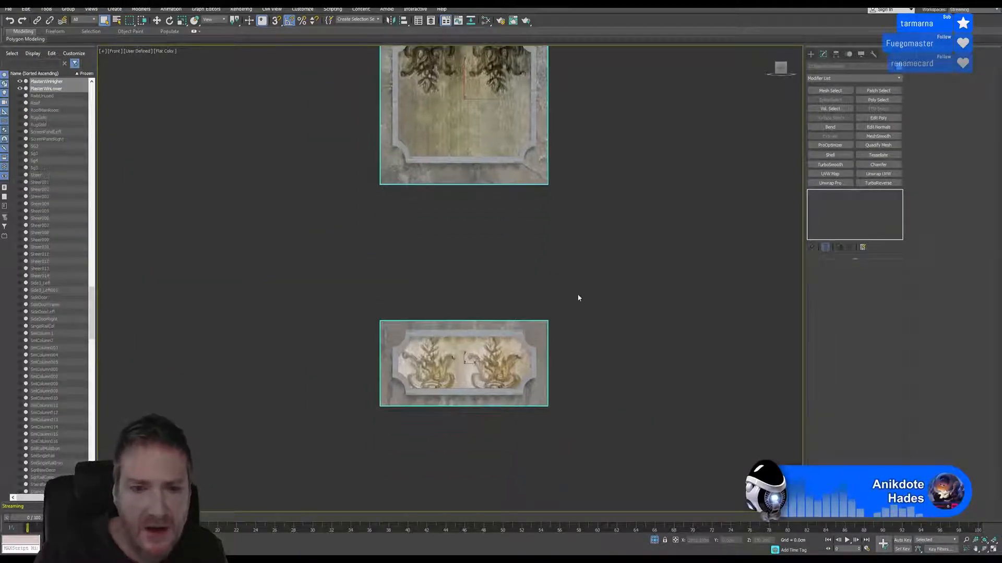
{"action": "left_click", "coordinate": [578, 298]}
{"action": "left_click", "coordinate": [514, 337]}
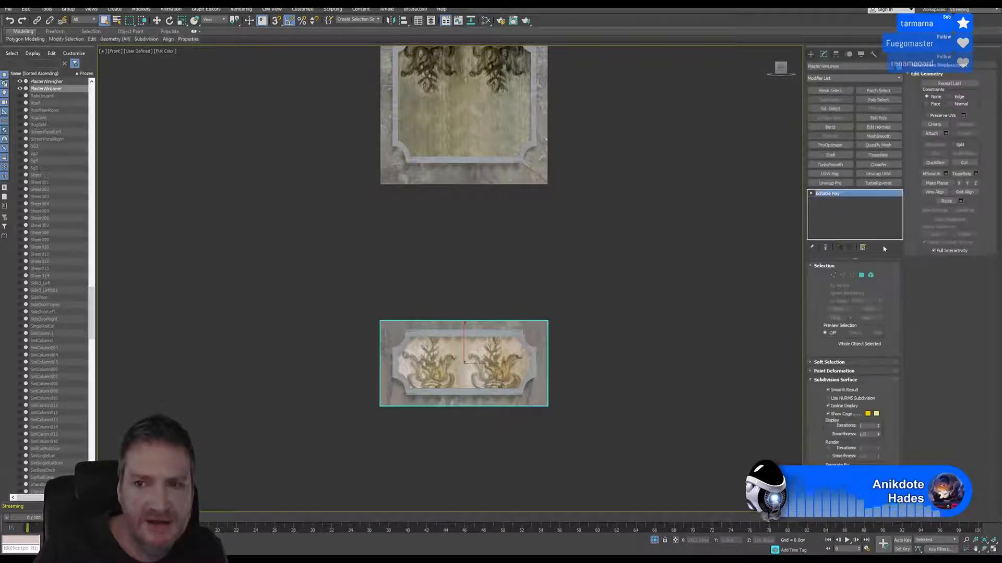
{"action": "left_click", "coordinate": [870, 276]}
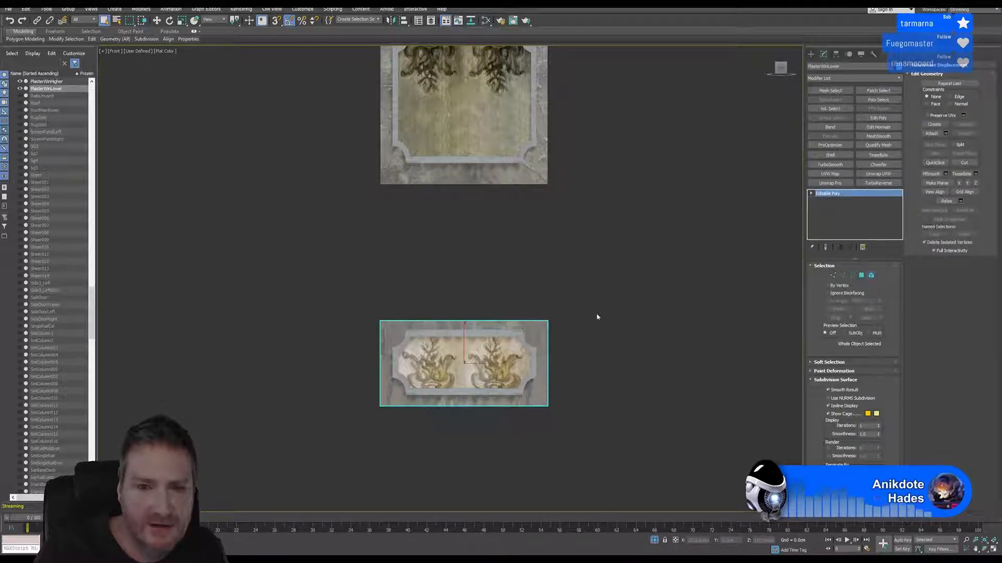
{"action": "left_click", "coordinate": [494, 355]}
{"action": "scroll", "coordinate": [493, 354], "scroll_direction": "up", "scroll_amount": 5}
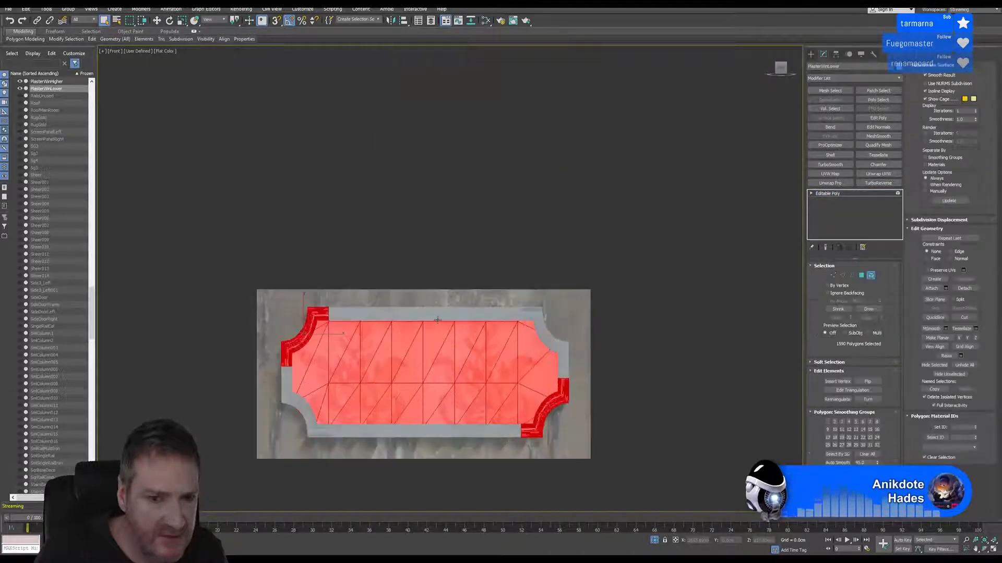
{"action": "left_click", "coordinate": [438, 316]}
{"action": "left_click", "coordinate": [309, 316], "text": "ctrl"}
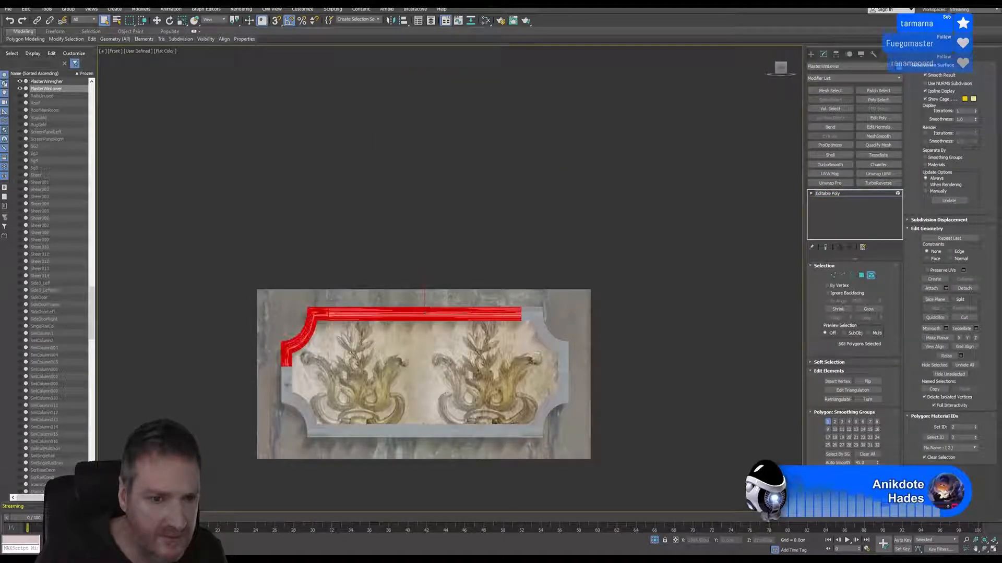
{"action": "left_click", "coordinate": [288, 386], "text": "ctrl"}
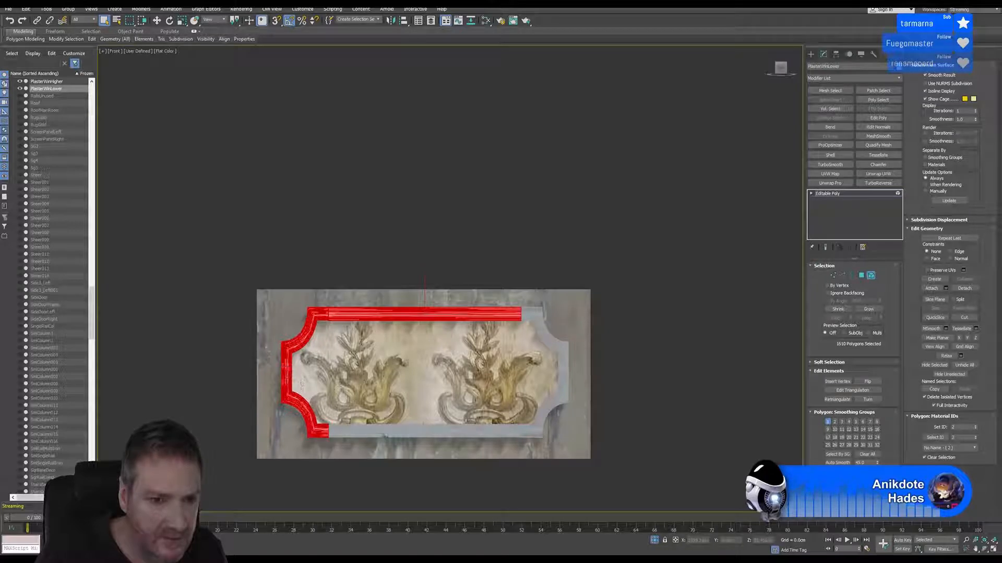
{"action": "left_click", "coordinate": [384, 433], "text": "ctrl"}
{"action": "left_click", "coordinate": [533, 431], "text": "ctrl"}
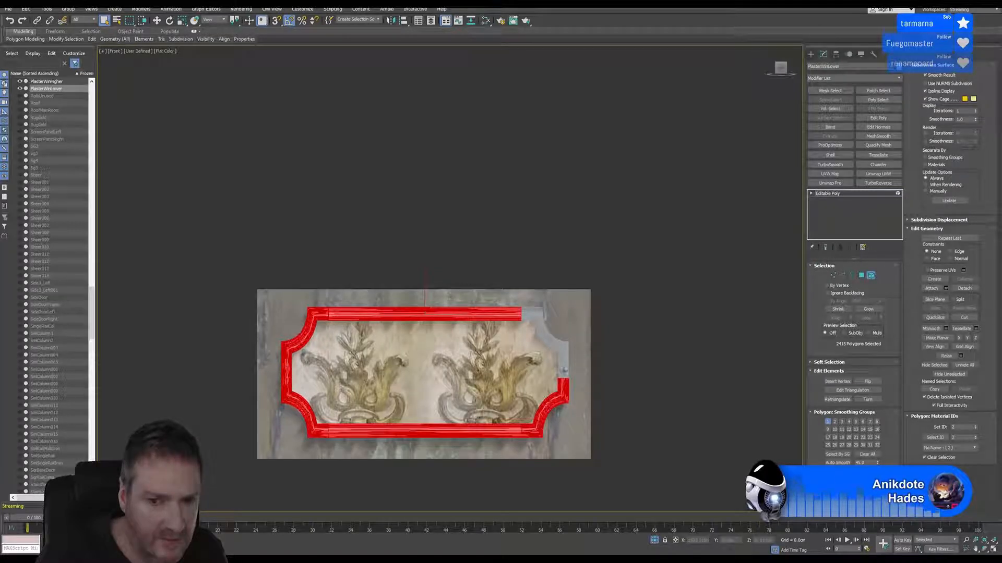
{"action": "left_click", "coordinate": [563, 358], "text": "ctrl"}
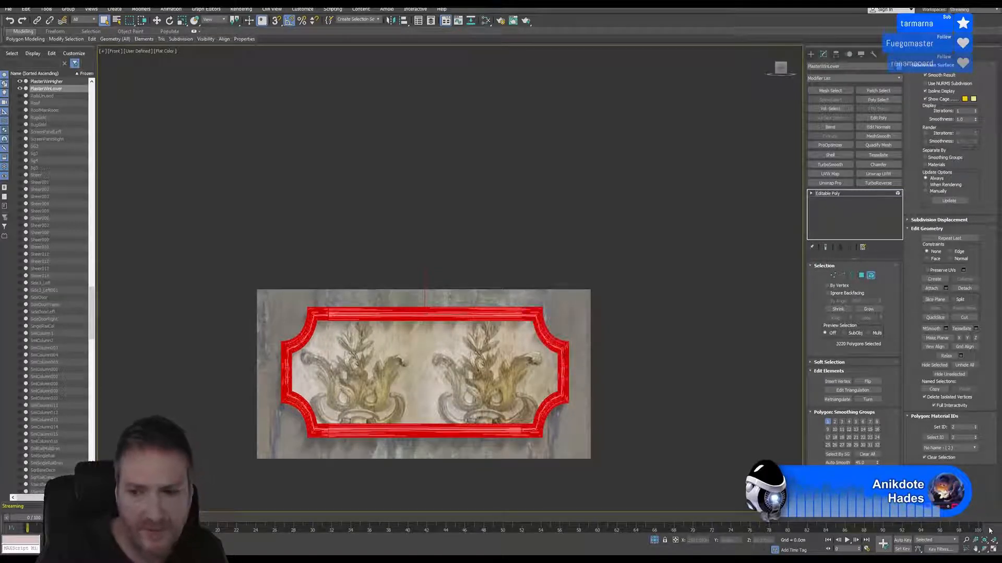
{"action": "left_click", "coordinate": [993, 550]}
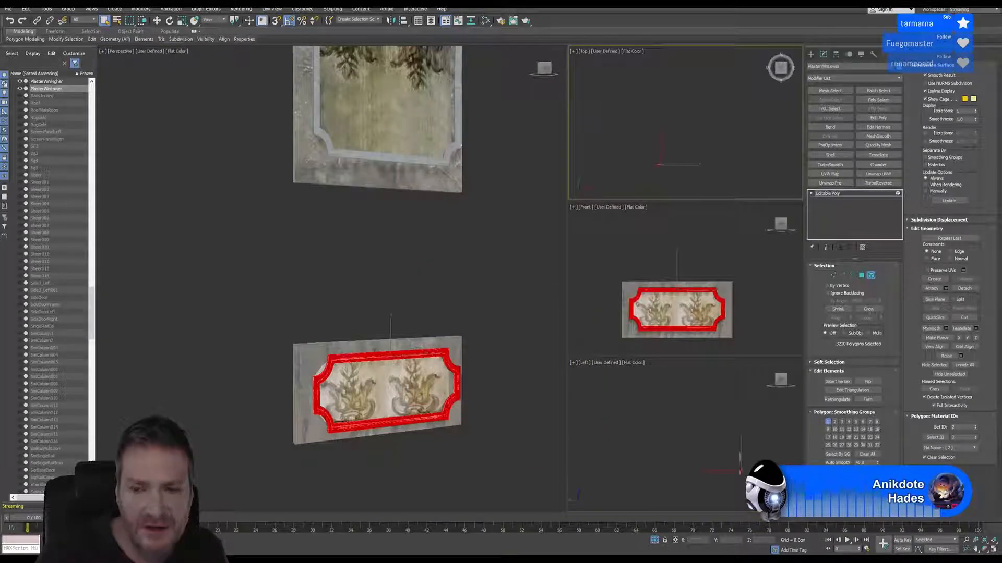
Move the lower plaster's selected frame pieces back along Y in the Top view until they meet the backing slab, and leave Element level
{"action": "left_click", "coordinate": [993, 551]}
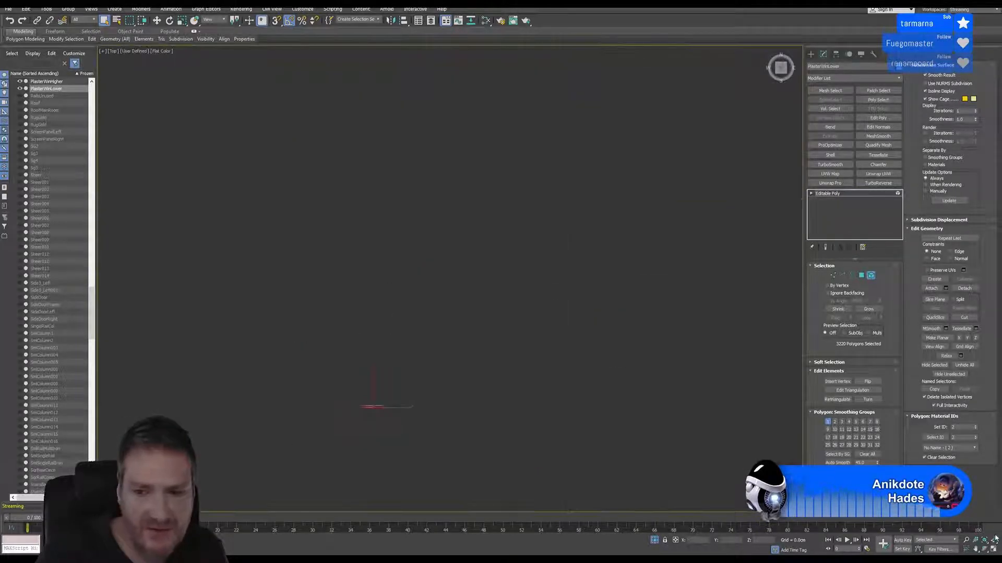
{"action": "scroll", "coordinate": [358, 402], "scroll_direction": "up", "scroll_amount": 10}
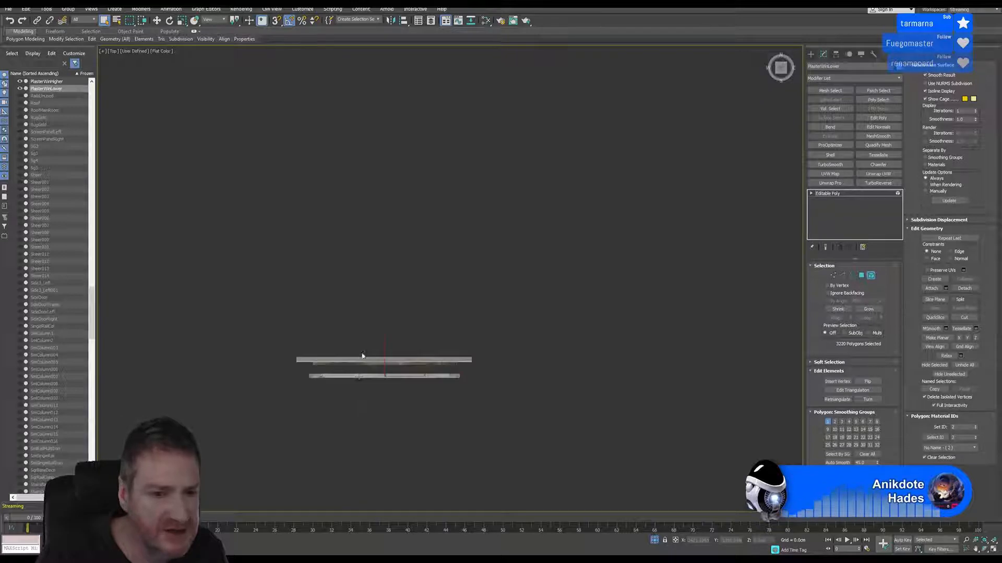
{"action": "scroll", "coordinate": [362, 383], "scroll_direction": "up", "scroll_amount": 3}
{"action": "key", "text": "w"}
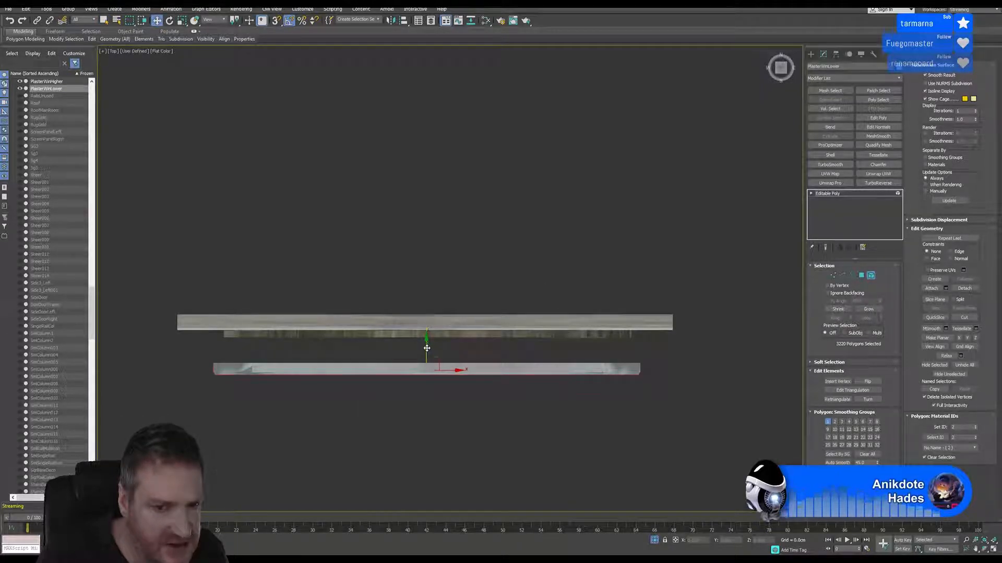
{"action": "left_click_drag", "start_coordinate": [427, 348], "coordinate": [438, 316]}
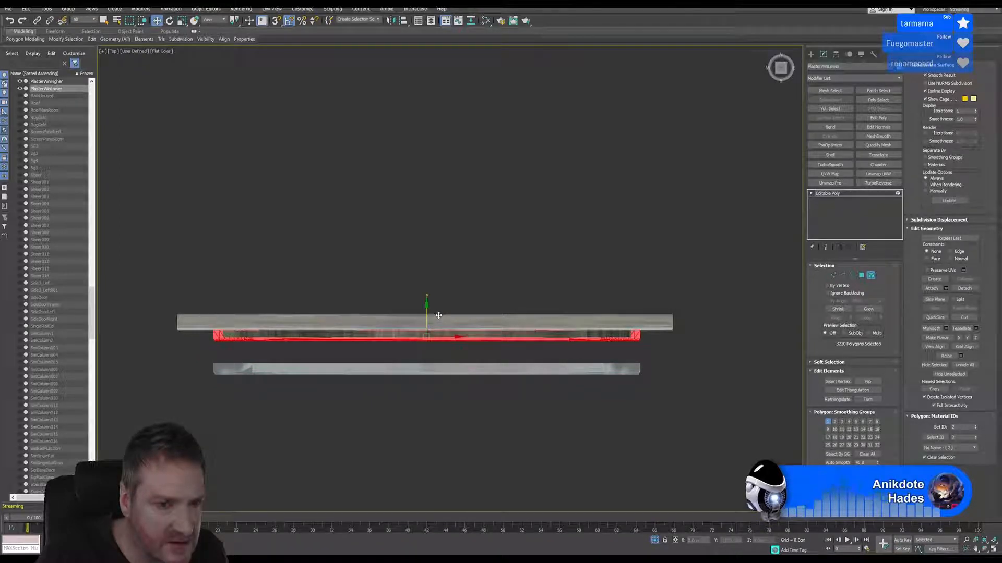
{"action": "left_click", "coordinate": [993, 551]}
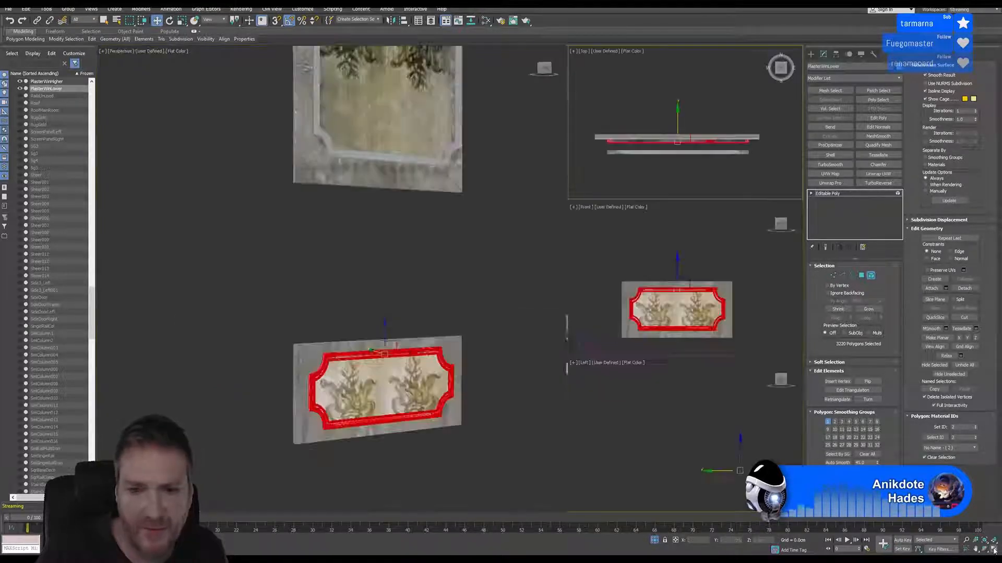
{"action": "middle_click_drag", "start_coordinate": [421, 328], "coordinate": [390, 509]}
{"action": "middle_click_drag", "start_coordinate": [408, 445], "coordinate": [467, 370]}
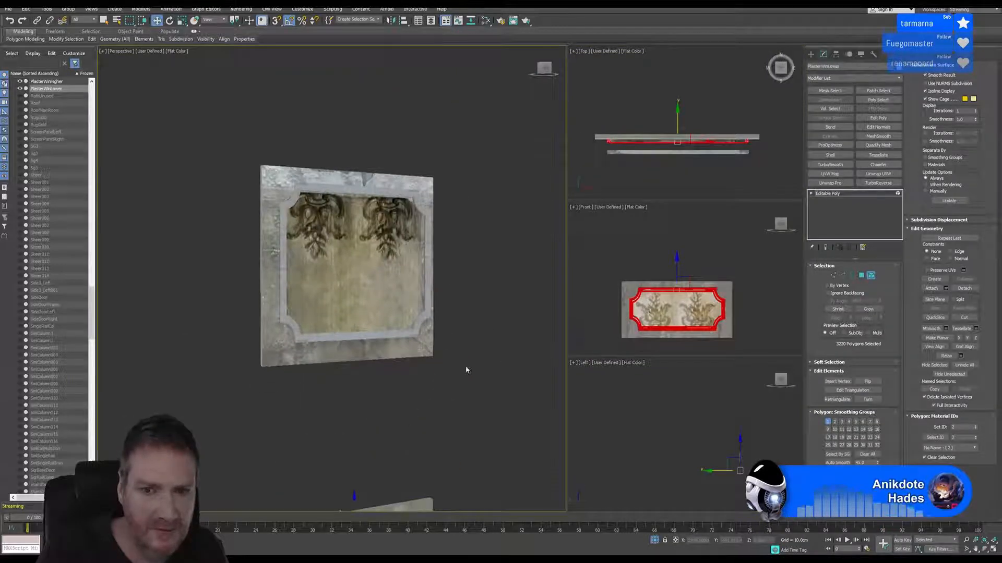
{"action": "left_click", "coordinate": [871, 277]}
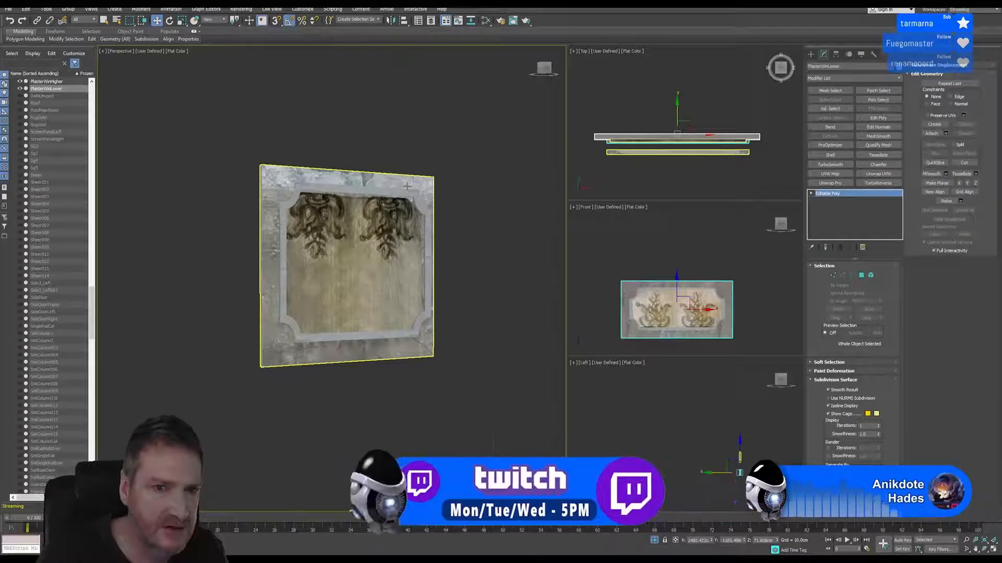
Select all straight and corner frame pieces around the upper window plaster's center panel at Element level
{"action": "left_click", "coordinate": [408, 187]}
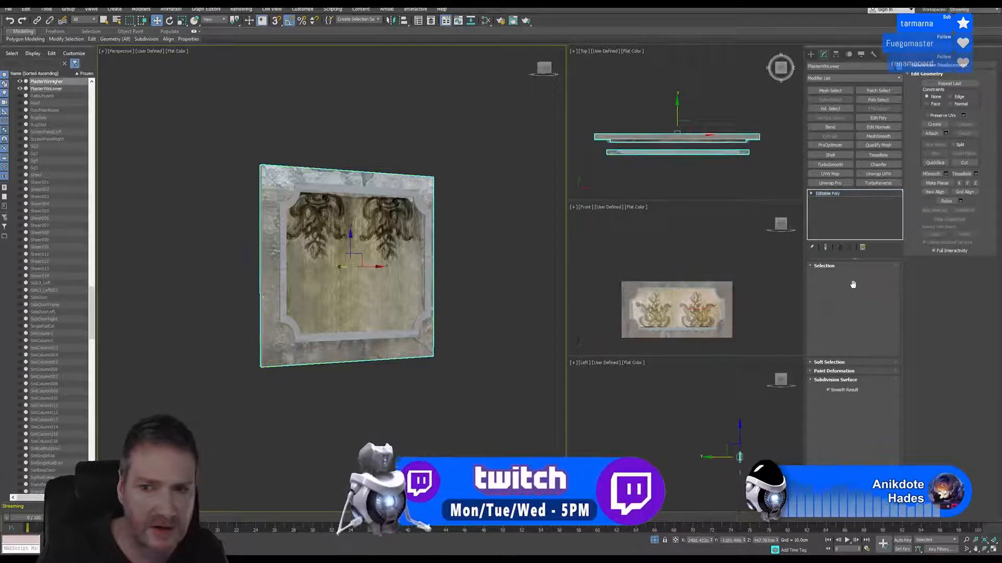
{"action": "left_click", "coordinate": [871, 275]}
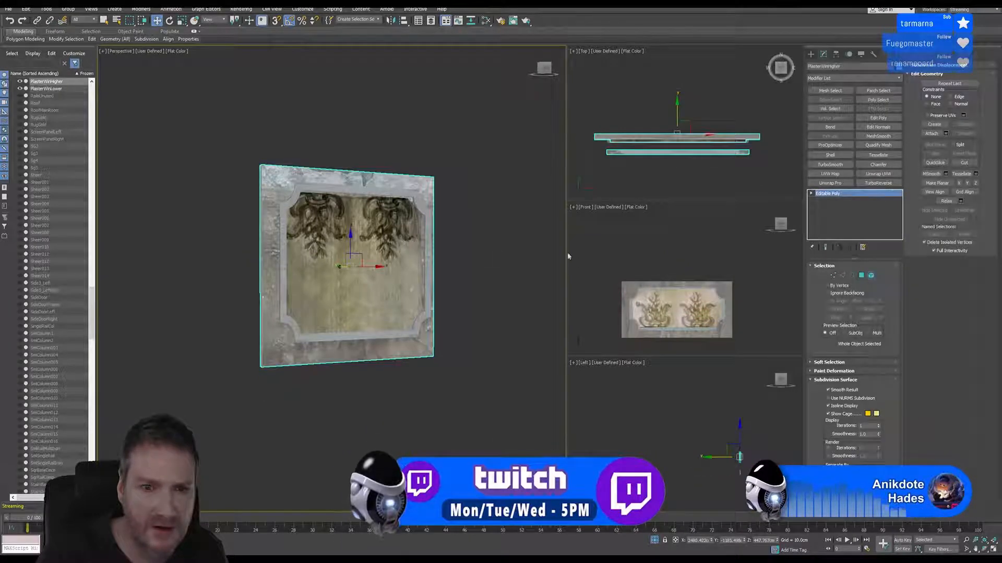
{"action": "left_click", "coordinate": [339, 200]}
{"action": "scroll", "coordinate": [340, 198], "scroll_direction": "up", "scroll_amount": 3}
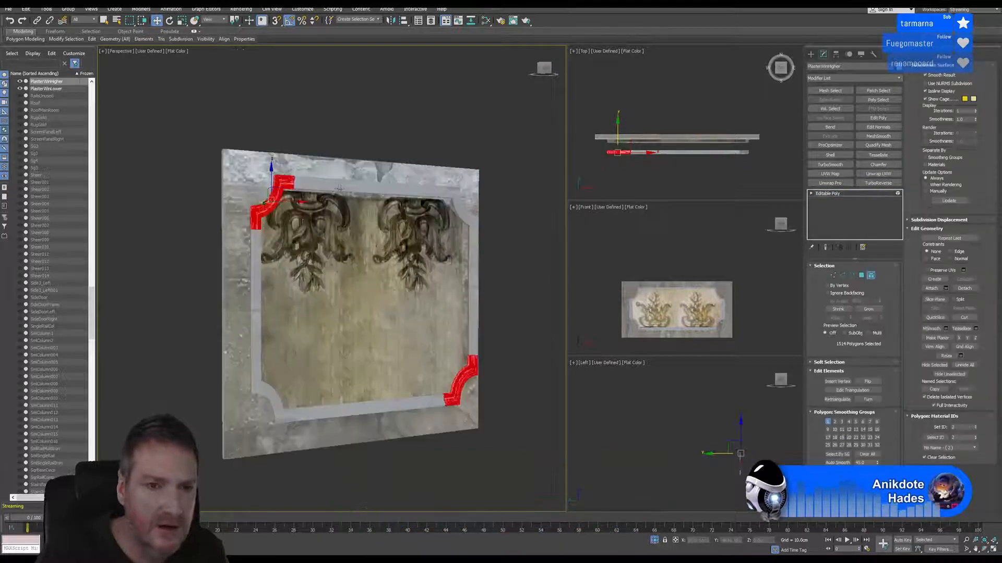
{"action": "left_click", "coordinate": [341, 189]}
{"action": "left_click", "coordinate": [283, 185], "text": "ctrl"}
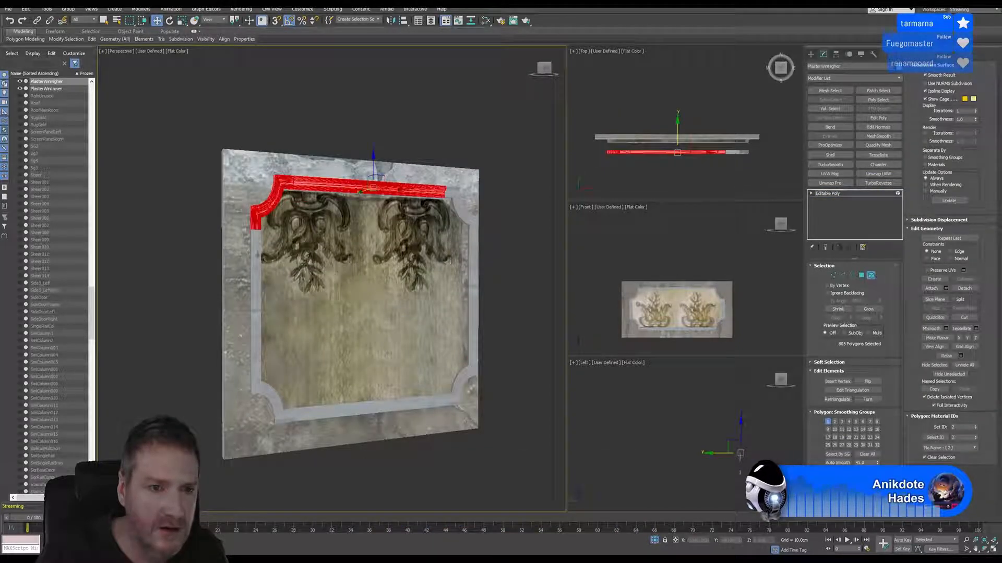
{"action": "left_click", "coordinate": [257, 256], "text": "ctrl"}
{"action": "left_click", "coordinate": [271, 397], "text": "ctrl"}
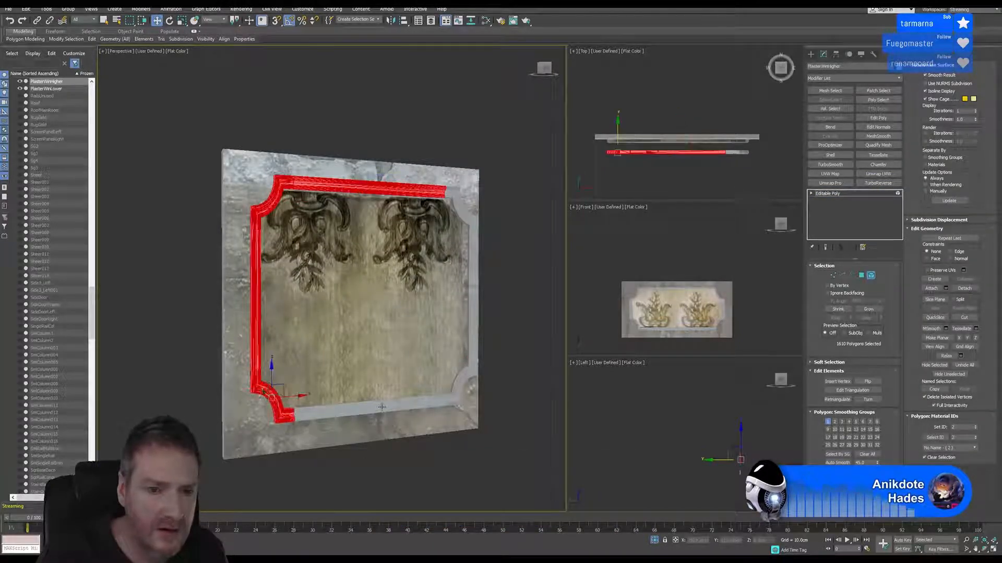
{"action": "left_click", "coordinate": [383, 409], "text": "ctrl"}
{"action": "left_click", "coordinate": [467, 370], "text": "ctrl"}
{"action": "left_click", "coordinate": [468, 238], "text": "ctrl"}
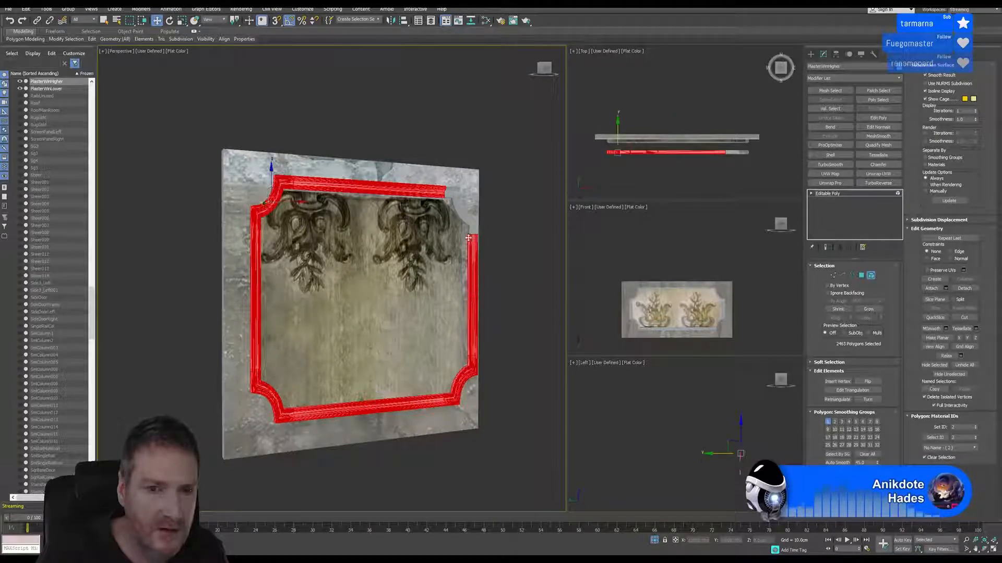
{"action": "left_click", "coordinate": [464, 211], "text": "ctrl"}
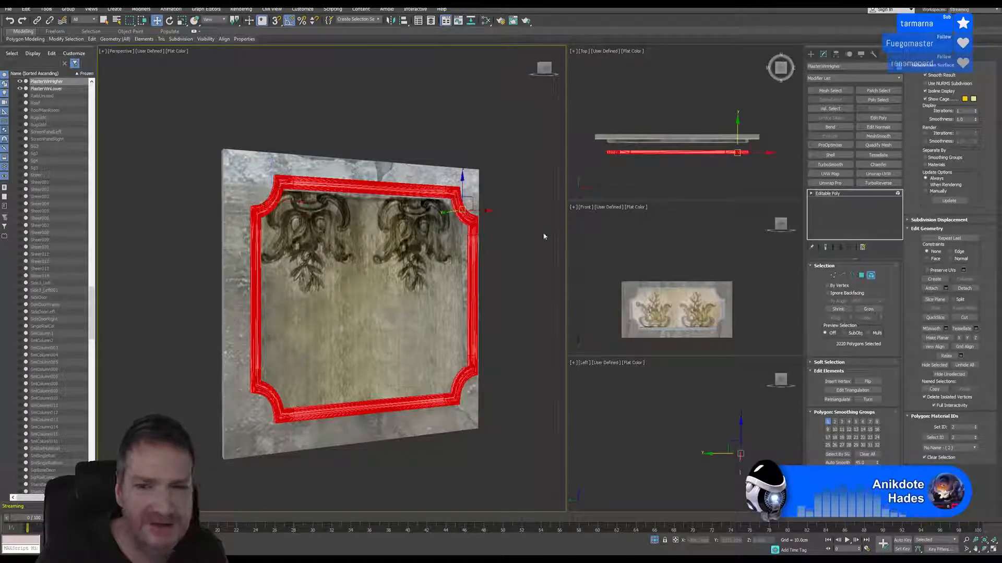
Move the upper plaster's selected frame back along Y in the Top view until it meets the backing slab, and leave Element level
{"action": "left_click", "coordinate": [694, 178], "text": "ctrl"}
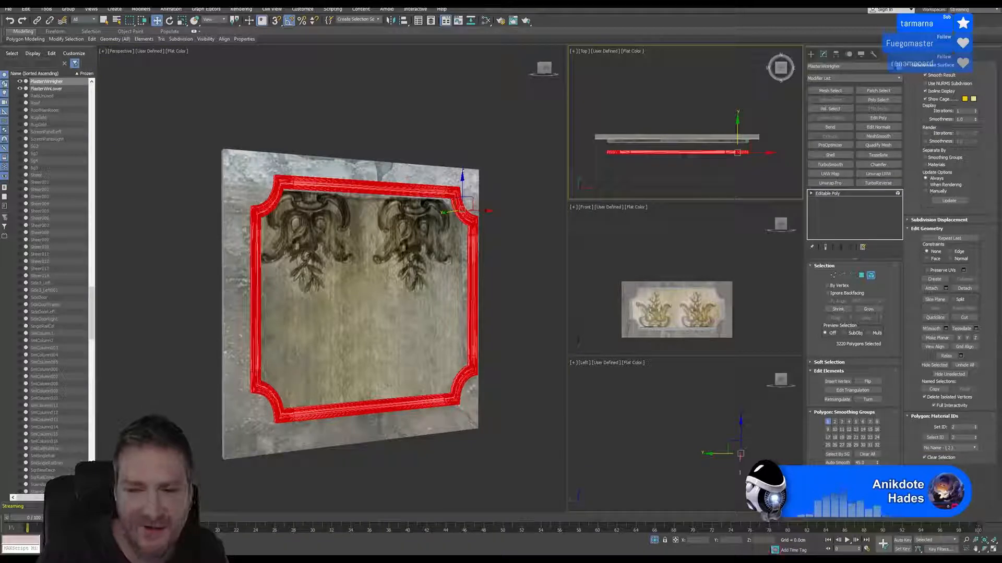
{"action": "left_click", "coordinate": [997, 550]}
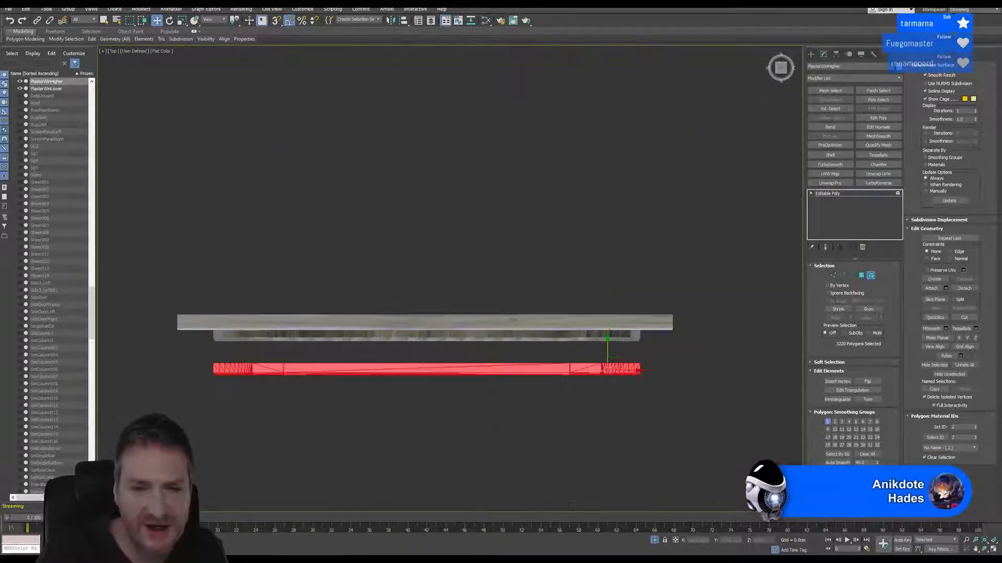
{"action": "middle_click_drag", "start_coordinate": [465, 296], "coordinate": [476, 277]}
{"action": "scroll", "coordinate": [624, 351], "scroll_direction": "up", "scroll_amount": 2}
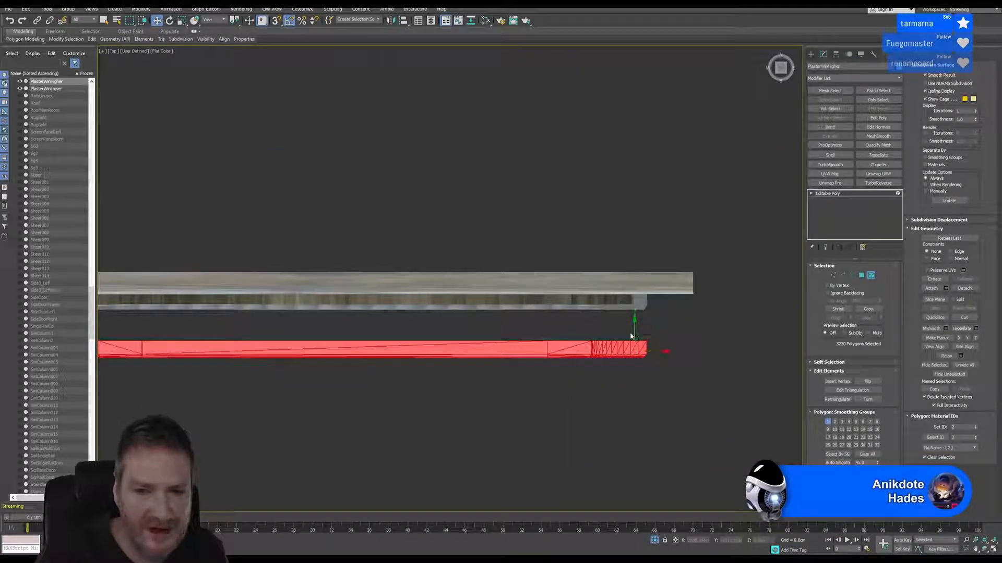
{"action": "left_click_drag", "start_coordinate": [633, 328], "coordinate": [661, 279]}
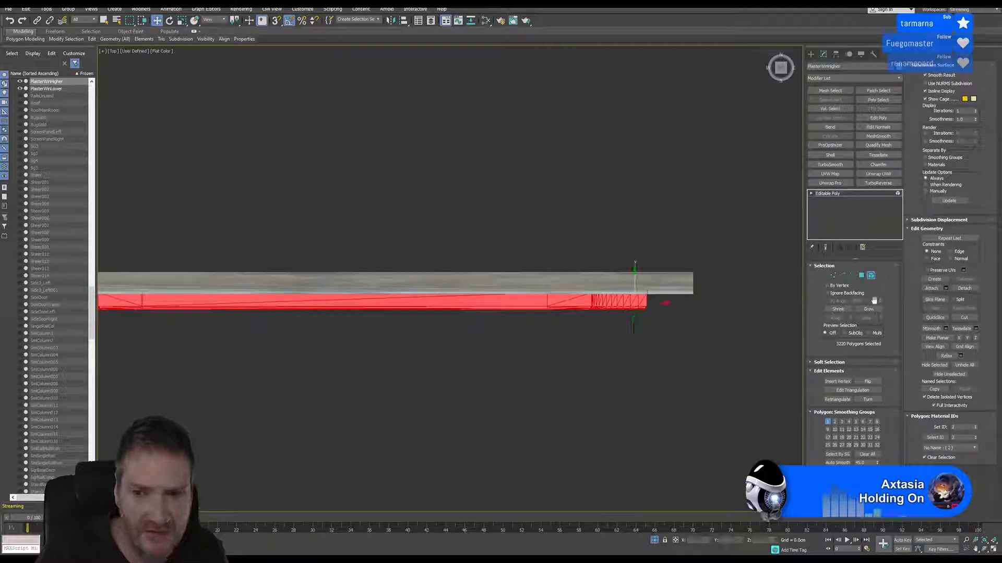
{"action": "left_click", "coordinate": [871, 276]}
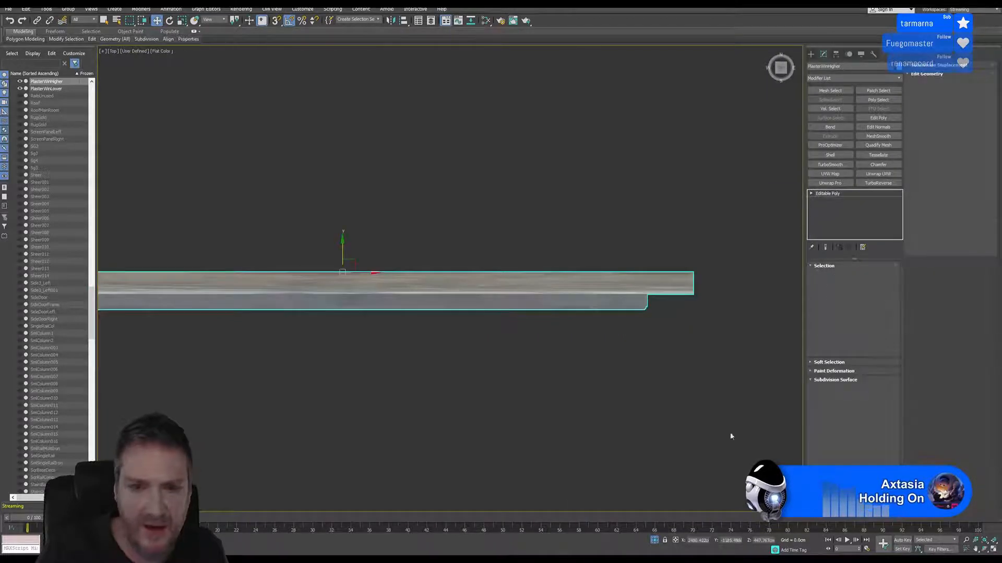
Inspect the repositioned frames and center panels of the upper and lower plasters in the Perspective view
{"action": "key", "text": "alt+w"}
{"action": "middle_click_drag", "start_coordinate": [472, 292], "coordinate": [383, 284], "text": "alt"}
{"action": "scroll", "coordinate": [452, 275], "scroll_direction": "down", "scroll_amount": 5}
{"action": "scroll", "coordinate": [307, 282], "scroll_direction": "up", "scroll_amount": 5}
{"action": "scroll", "coordinate": [312, 285], "scroll_direction": "down", "scroll_amount": 3}
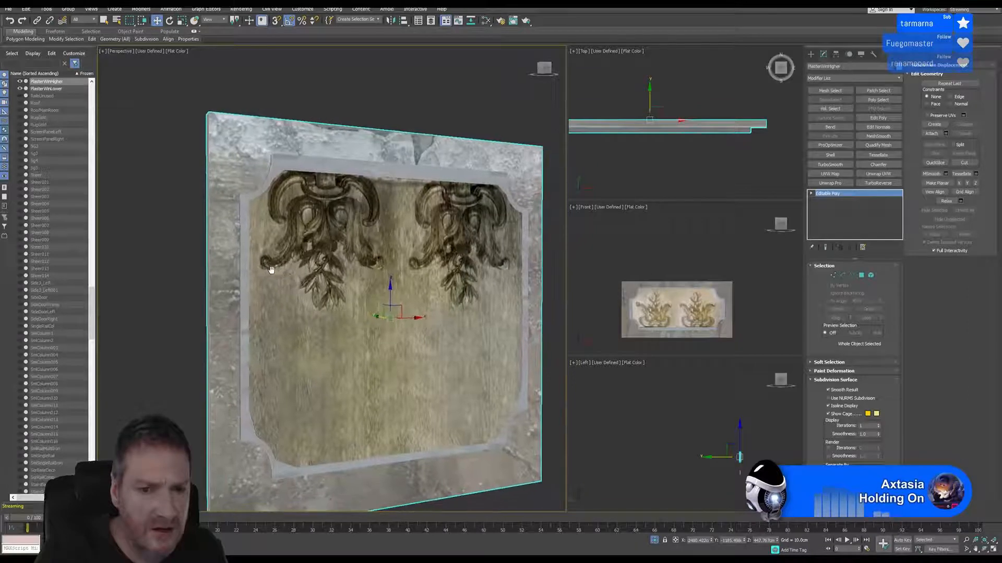
{"action": "middle_click_drag", "start_coordinate": [341, 323], "coordinate": [380, 206]}
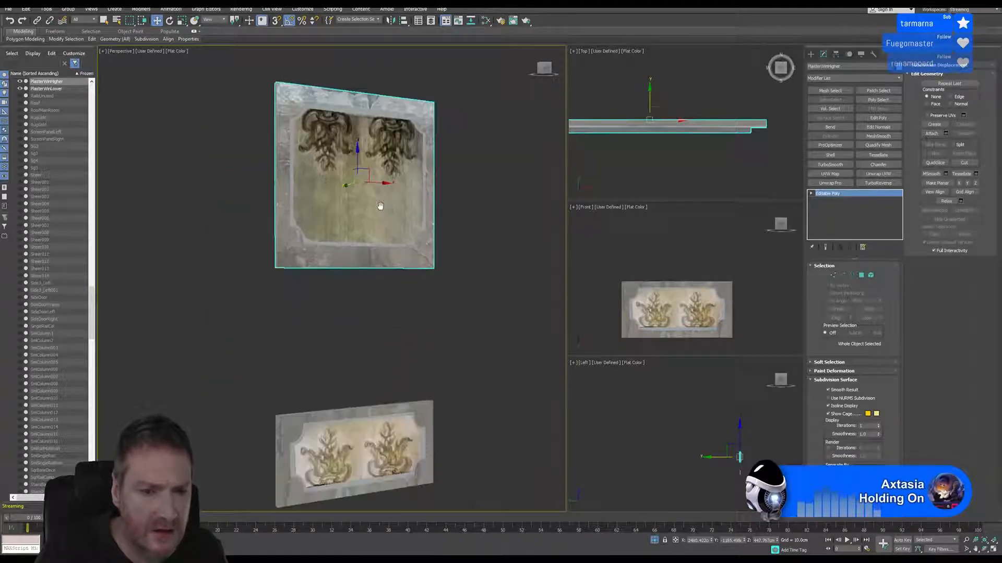
{"action": "scroll", "coordinate": [341, 246], "scroll_direction": "up", "scroll_amount": 5}
{"action": "middle_click_drag", "start_coordinate": [341, 249], "coordinate": [330, 393]}
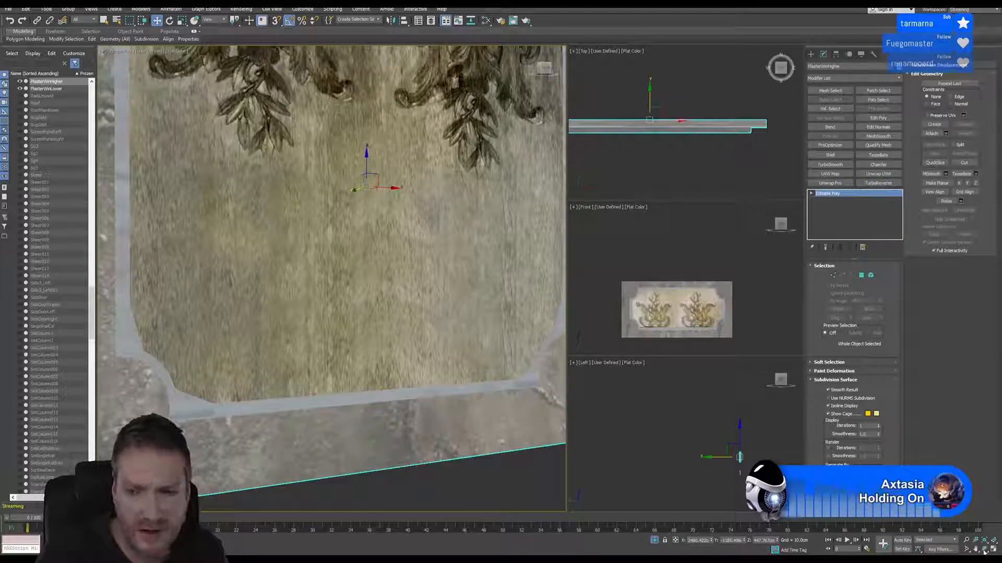
{"action": "middle_click_drag", "start_coordinate": [468, 331], "coordinate": [342, 304], "text": "alt"}
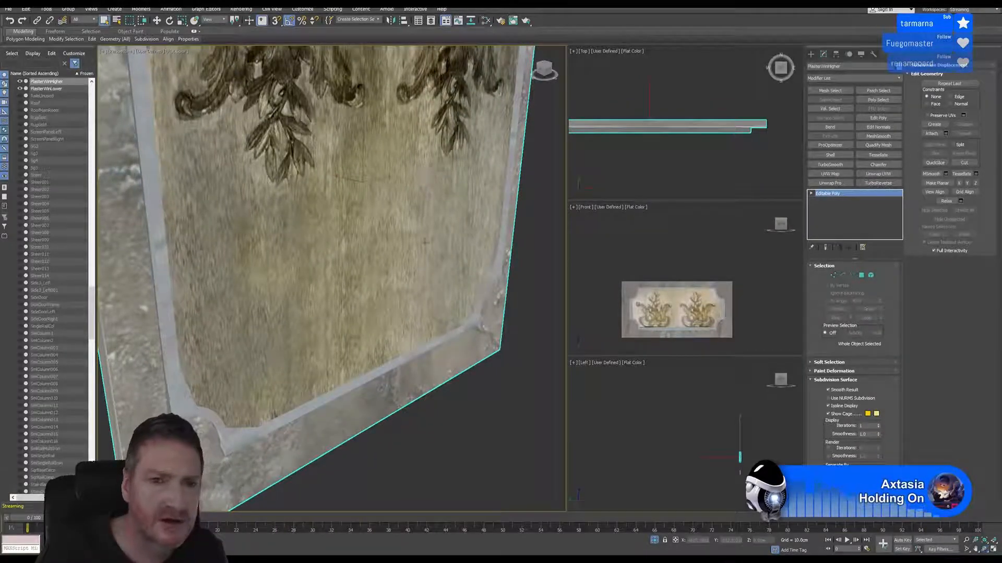
{"action": "middle_click_drag", "start_coordinate": [426, 242], "coordinate": [438, 312]}
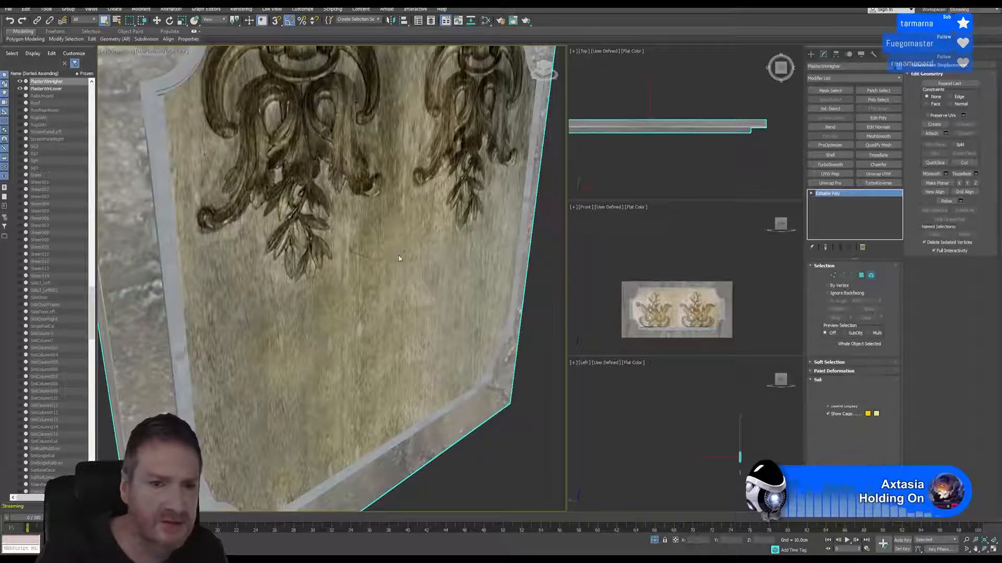
Move the upper plaster's center panel element slightly back along Y so it sits recessed inside its frame, and deselect the plaster
{"action": "key", "text": "4"}
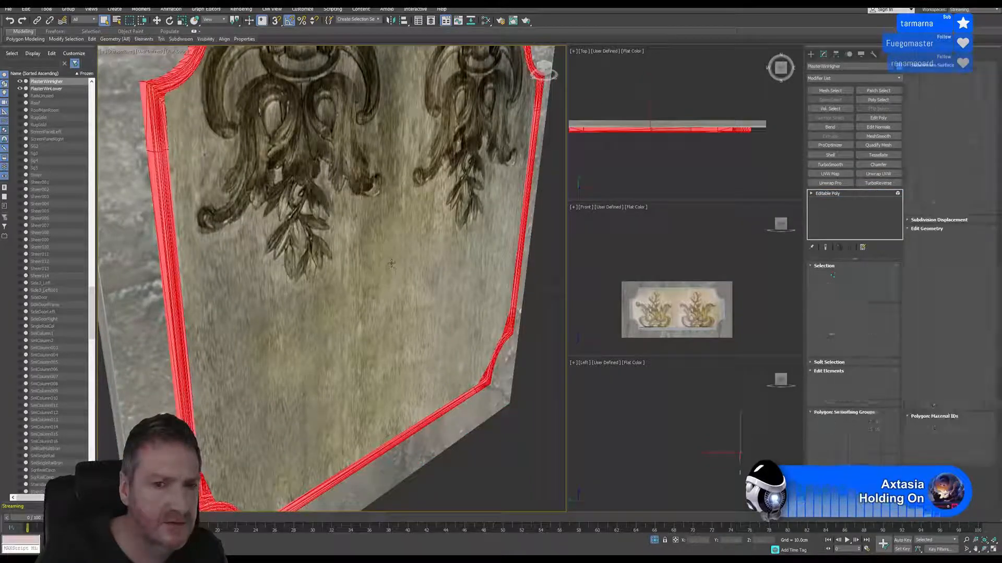
{"action": "key", "text": "ctrl+a"}
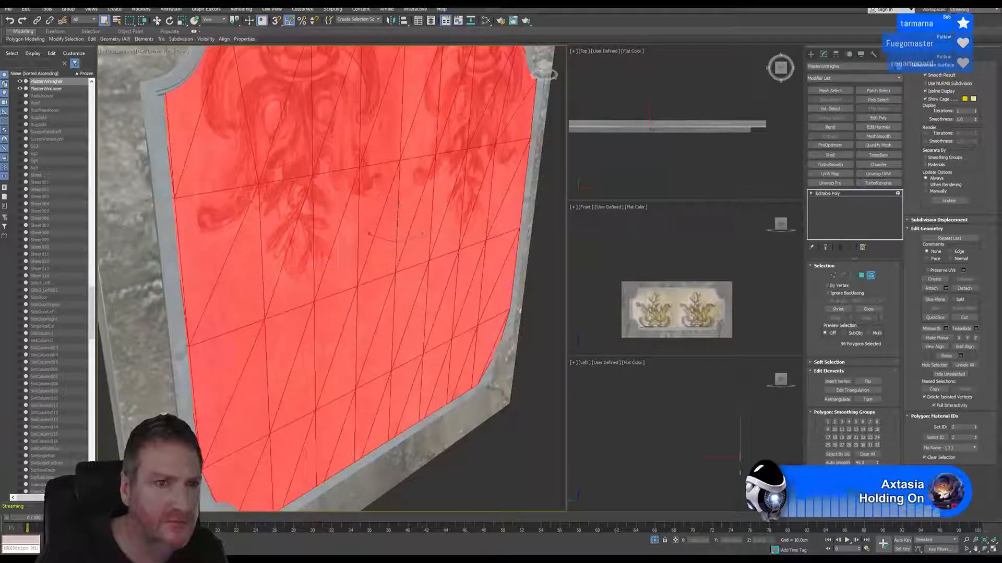
{"action": "key", "text": "w"}
{"action": "left_click_drag", "start_coordinate": [376, 236], "coordinate": [372, 238]}
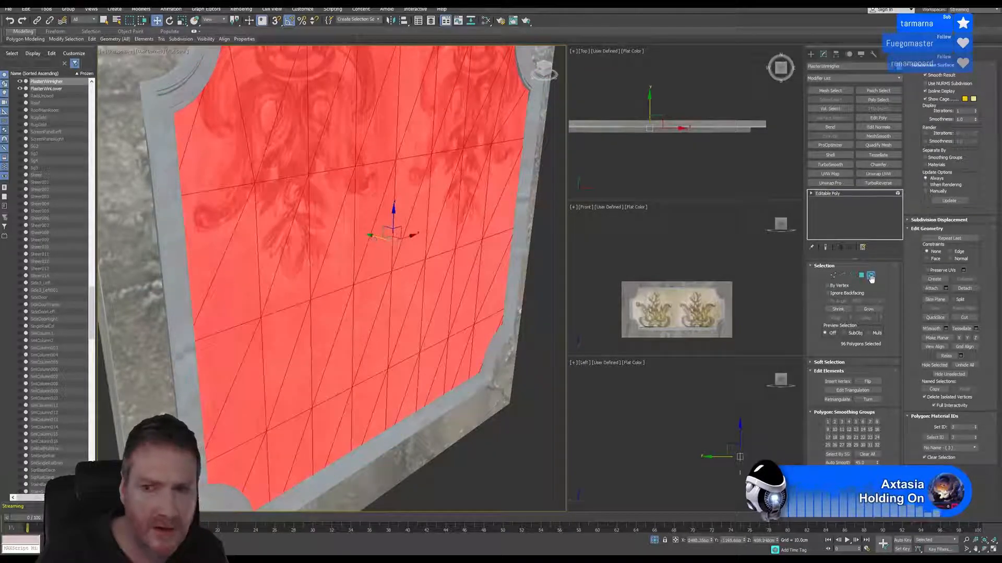
{"action": "key", "text": "5"}
{"action": "left_click", "coordinate": [504, 425]}
Move the lower plaster's center panel element slightly back along Y so it sits recessed inside its frame
{"action": "scroll", "coordinate": [463, 343], "scroll_direction": "down", "scroll_amount": 3}
{"action": "scroll", "coordinate": [464, 342], "scroll_direction": "down", "scroll_amount": 5}
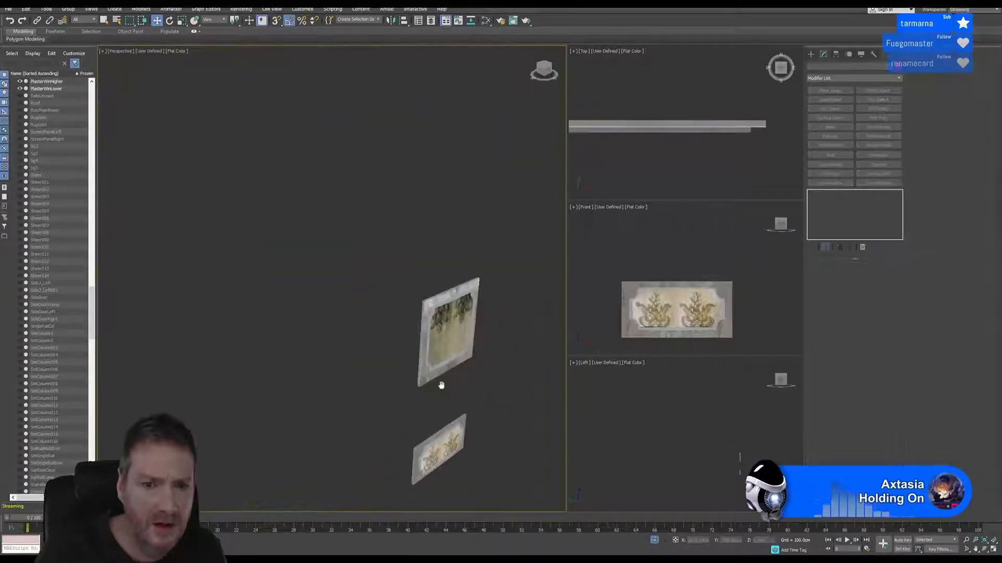
{"action": "middle_click_drag", "start_coordinate": [440, 384], "coordinate": [405, 230]}
{"action": "scroll", "coordinate": [417, 295], "scroll_direction": "up", "scroll_amount": 5}
{"action": "scroll", "coordinate": [418, 289], "scroll_direction": "up", "scroll_amount": 4}
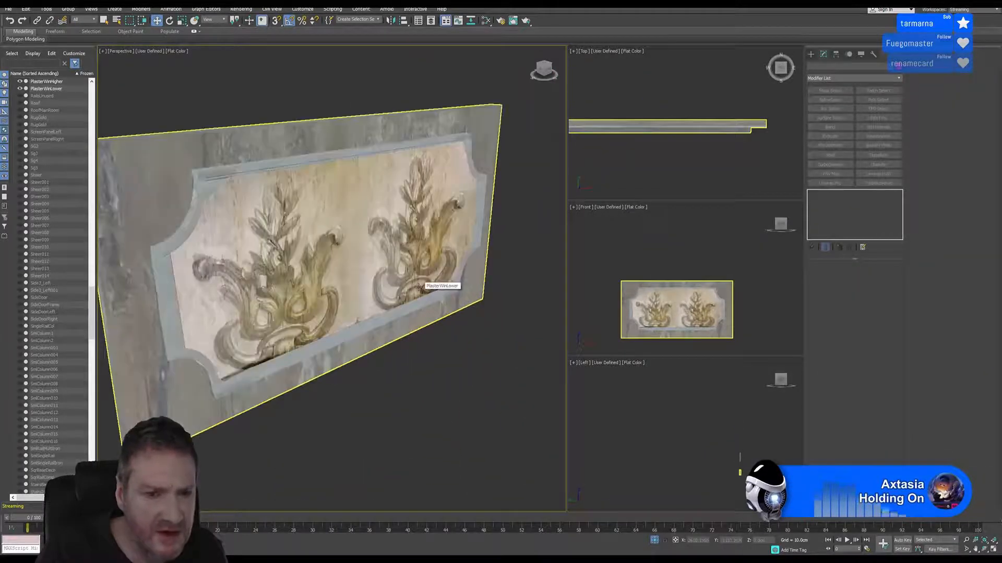
{"action": "left_click", "coordinate": [392, 269]}
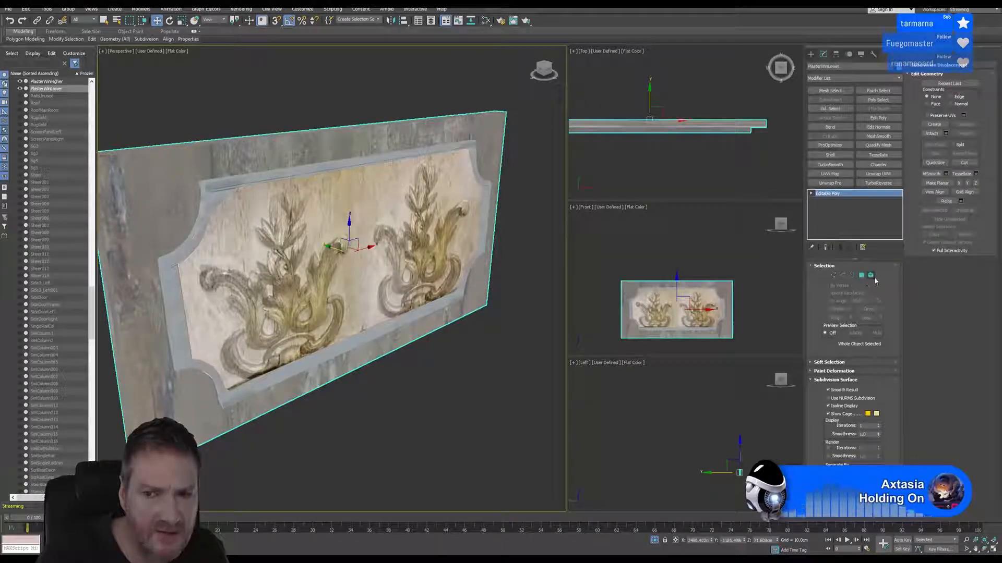
{"action": "left_click", "coordinate": [871, 276]}
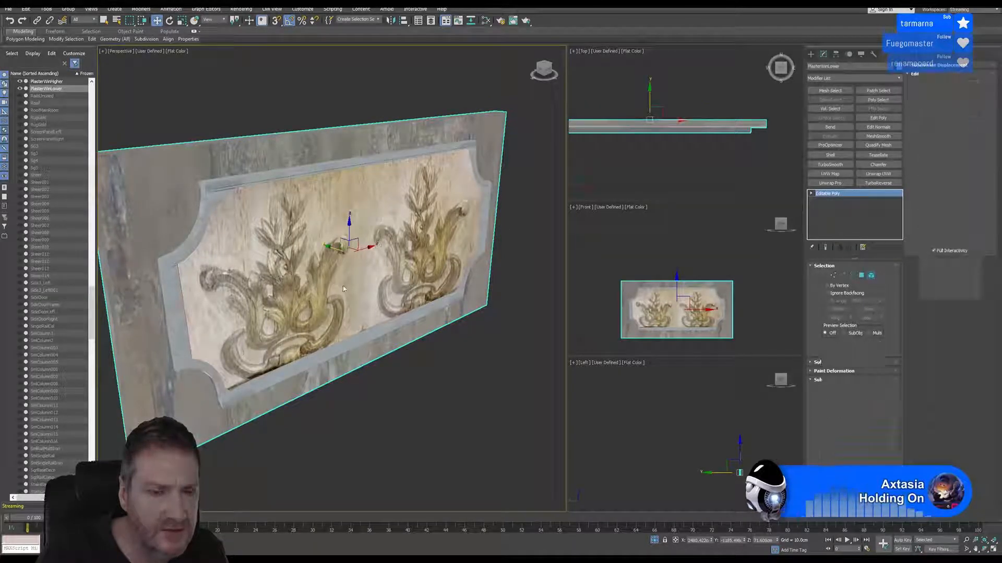
{"action": "left_click", "coordinate": [351, 268]}
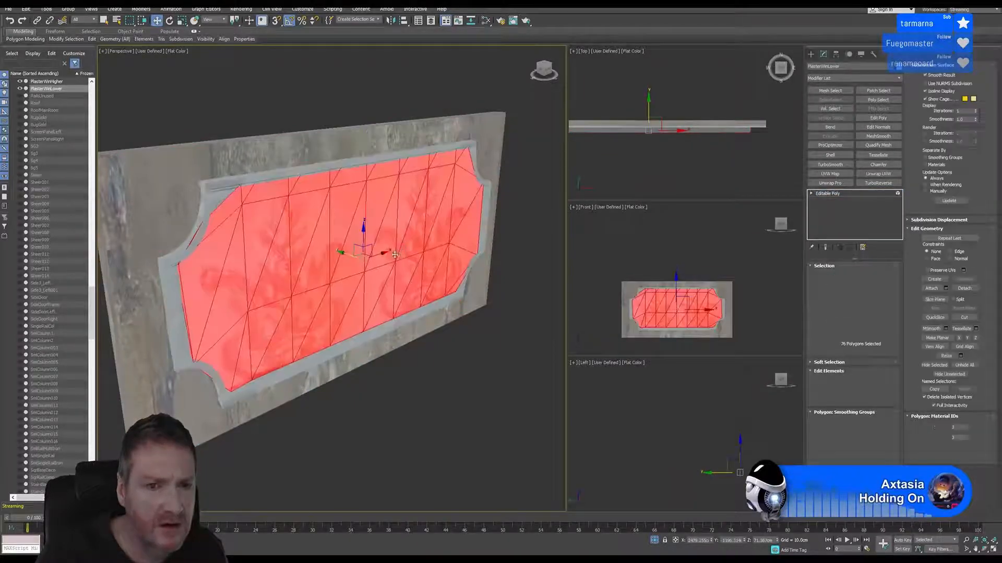
{"action": "scroll", "coordinate": [352, 269], "scroll_direction": "up", "scroll_amount": 3}
{"action": "mouse_move", "coordinate": [347, 247]}
{"action": "left_mouse_down"}
{"action": "mouse_move", "coordinate": [336, 252]}
{"action": "mouse_move", "coordinate": [346, 246]}
{"action": "left_mouse_up"}
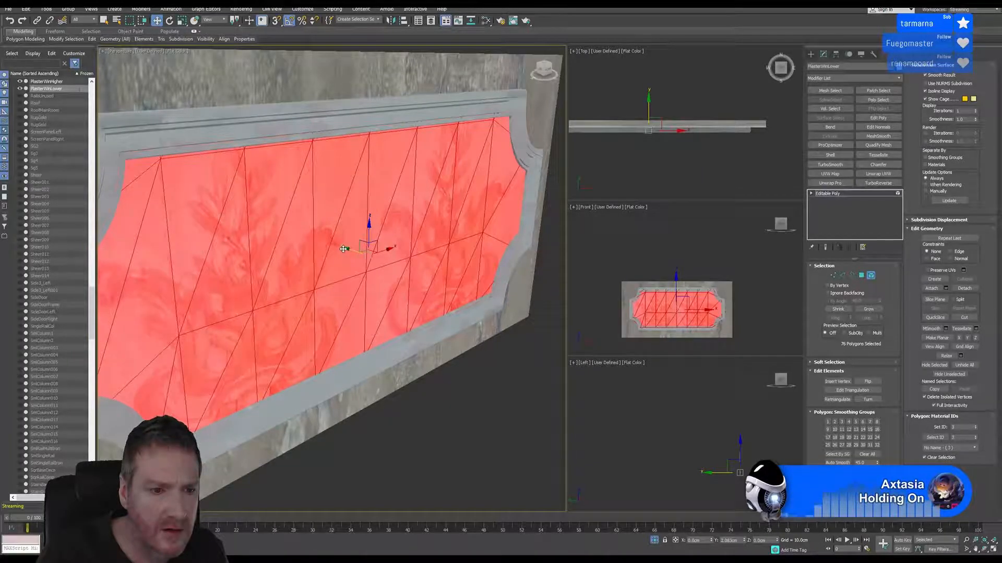
{"action": "left_click", "coordinate": [870, 276]}
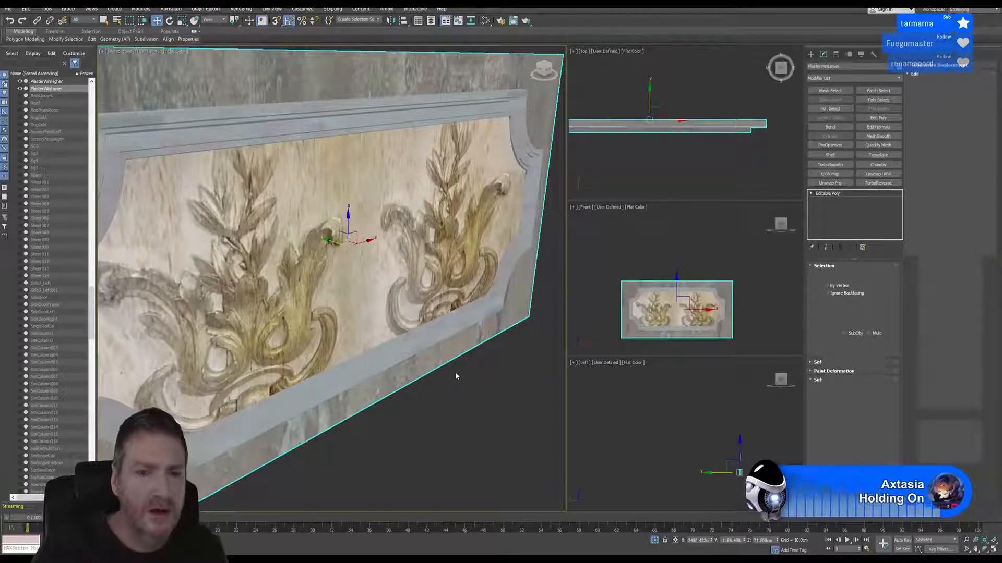
{"action": "key", "text": "4"}
{"action": "scroll", "coordinate": [445, 381], "scroll_direction": "down", "scroll_amount": 5}
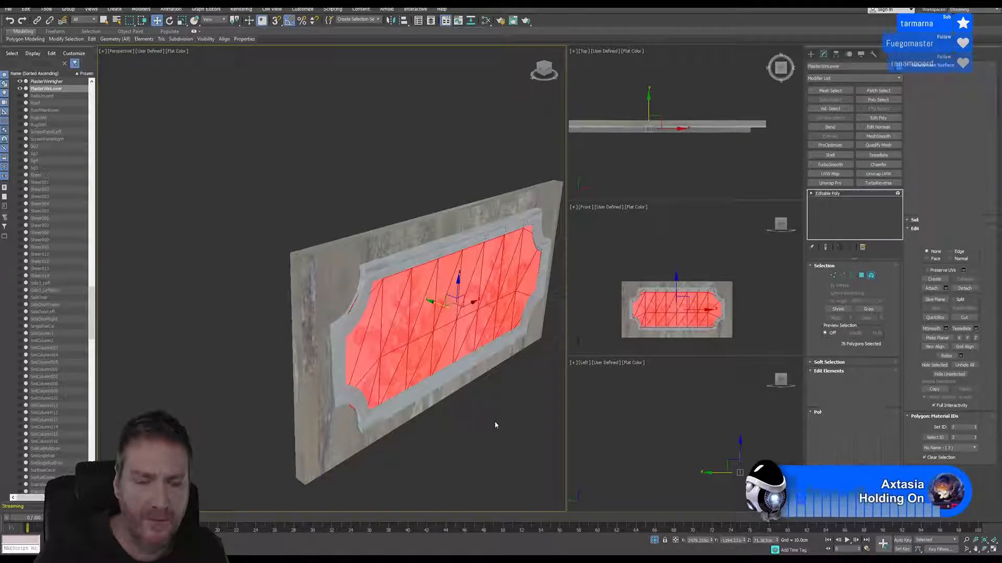
Leave Element level on the lower plaster and inspect both plasters together in the Perspective view
{"action": "key", "text": "4"}
{"action": "middle_click_drag", "start_coordinate": [493, 414], "coordinate": [371, 402]}
{"action": "scroll", "coordinate": [374, 409], "scroll_direction": "down", "scroll_amount": 3}
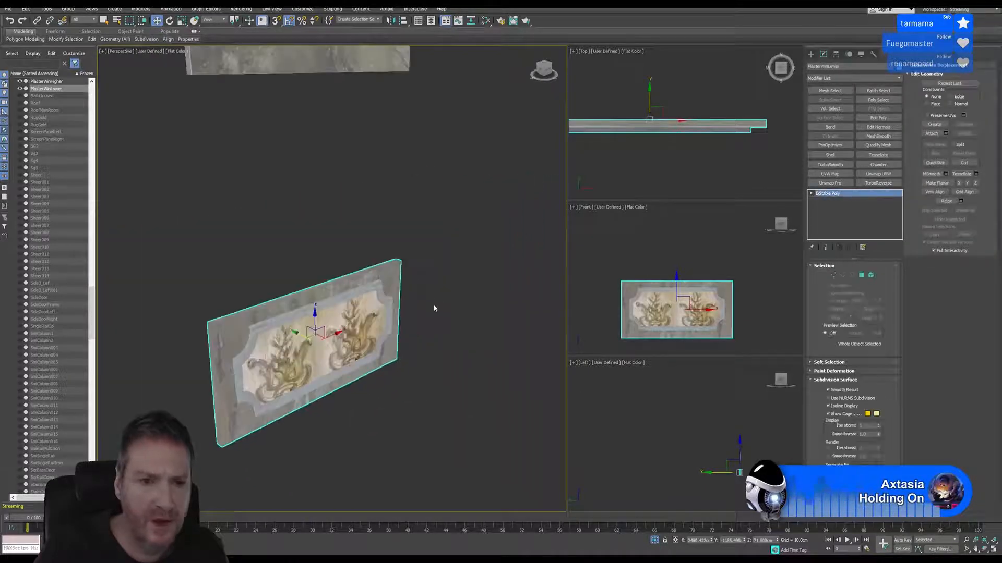
{"action": "middle_click_drag", "start_coordinate": [434, 308], "coordinate": [441, 299]}
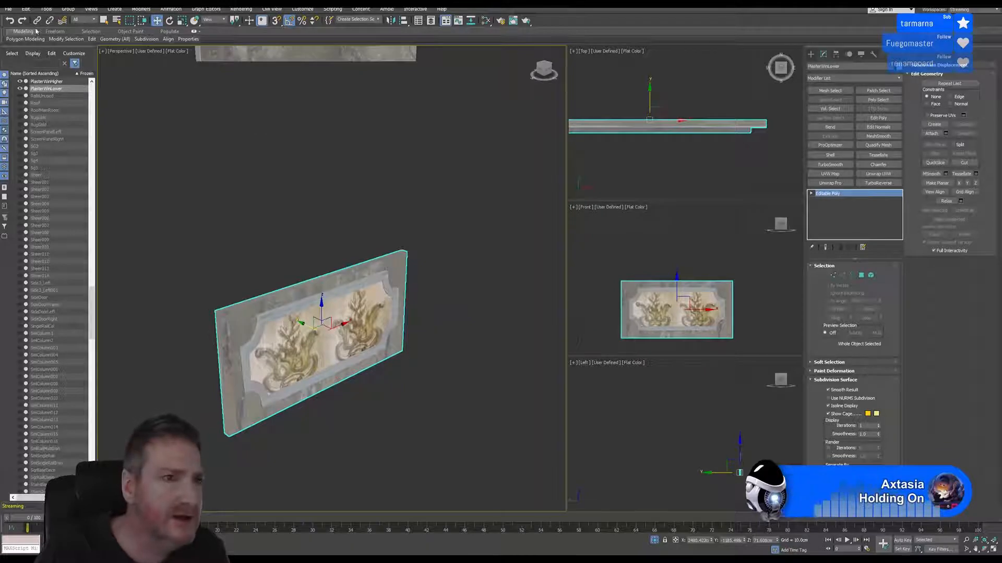
{"action": "left_click", "coordinate": [12, 9]}
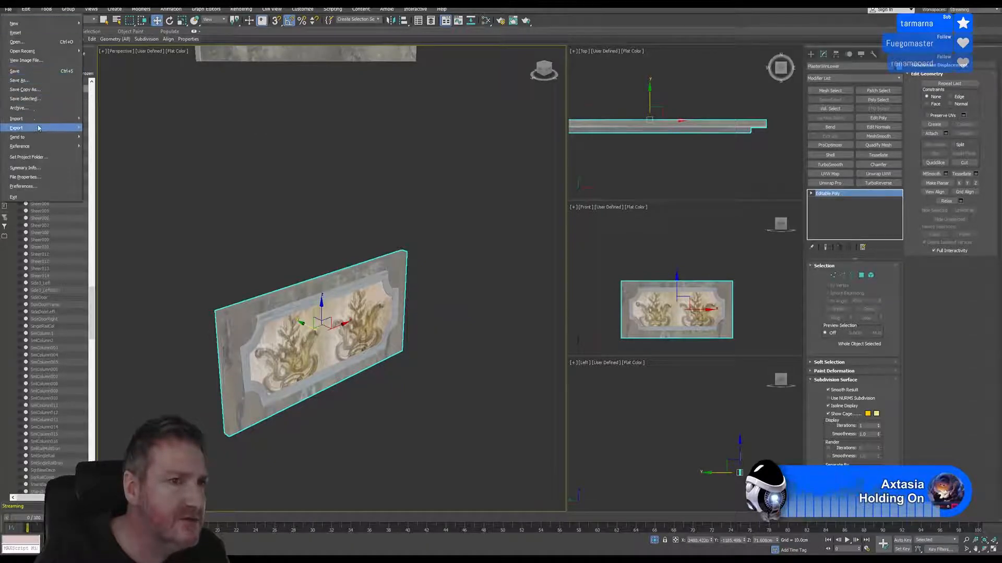
{"action": "mouse_move", "coordinate": [16, 128]}
{"action": "scroll", "coordinate": [441, 249], "scroll_direction": "down", "scroll_amount": 5}
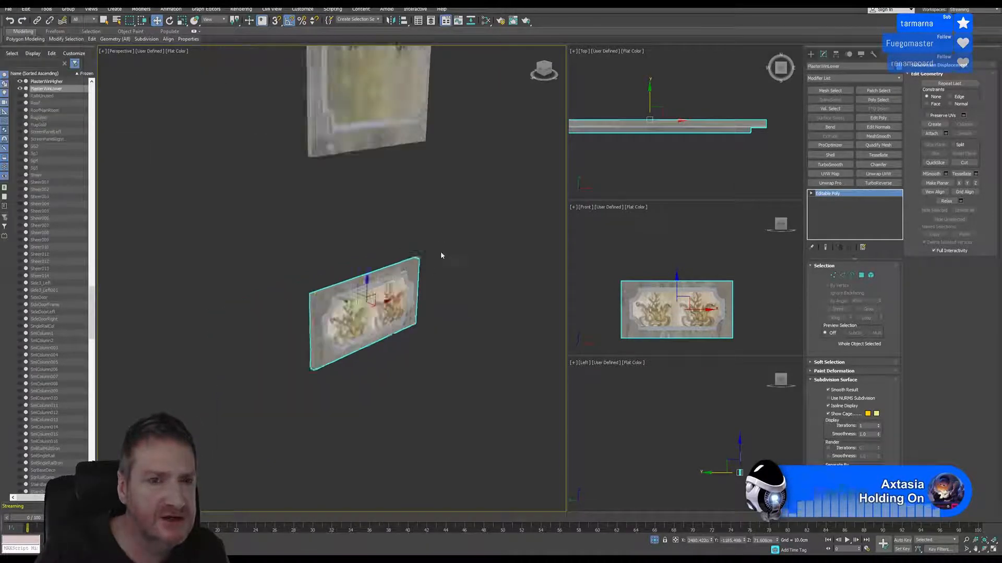
{"action": "middle_click_drag", "start_coordinate": [440, 250], "coordinate": [355, 270]}
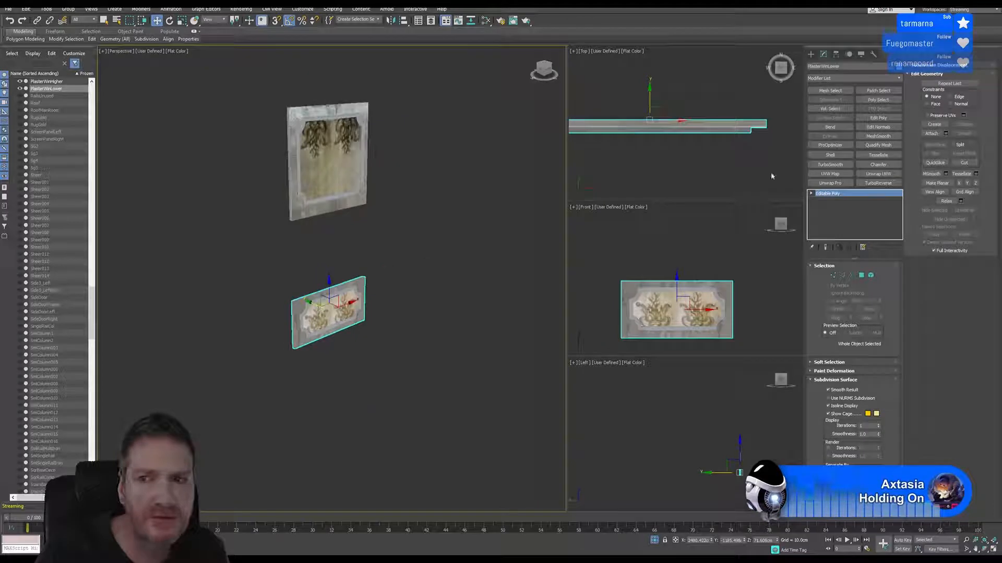
Reset the lower plaster's XForm and collapse its entire modifier stack
{"action": "left_click", "coordinate": [874, 55]}
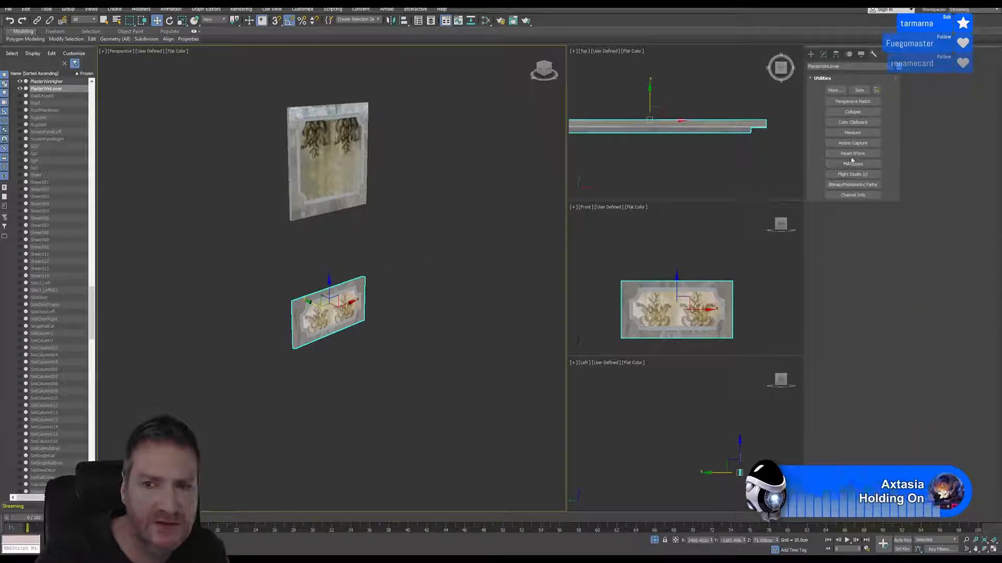
{"action": "left_click", "coordinate": [852, 154]}
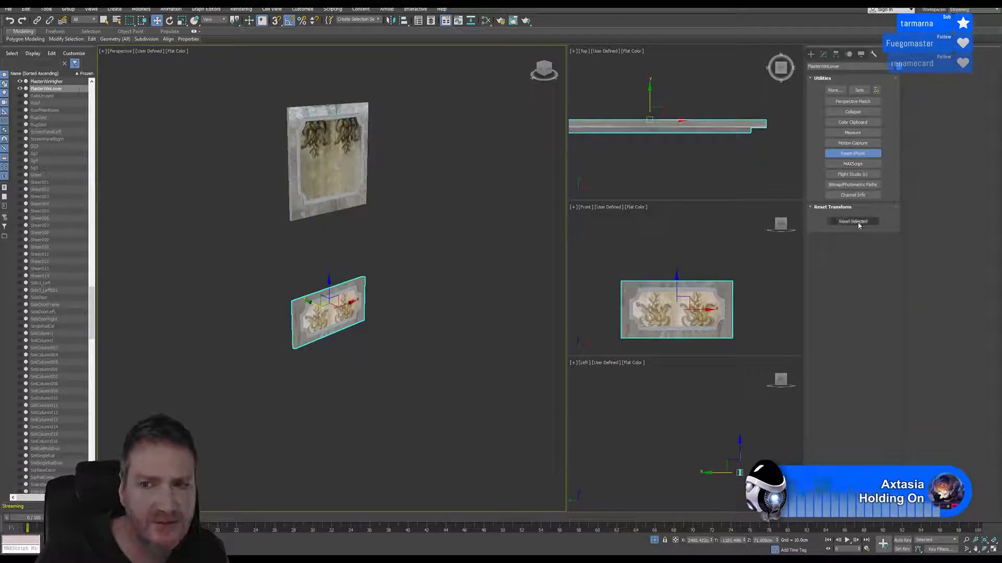
{"action": "left_click", "coordinate": [858, 223]}
{"action": "left_click", "coordinate": [824, 55]}
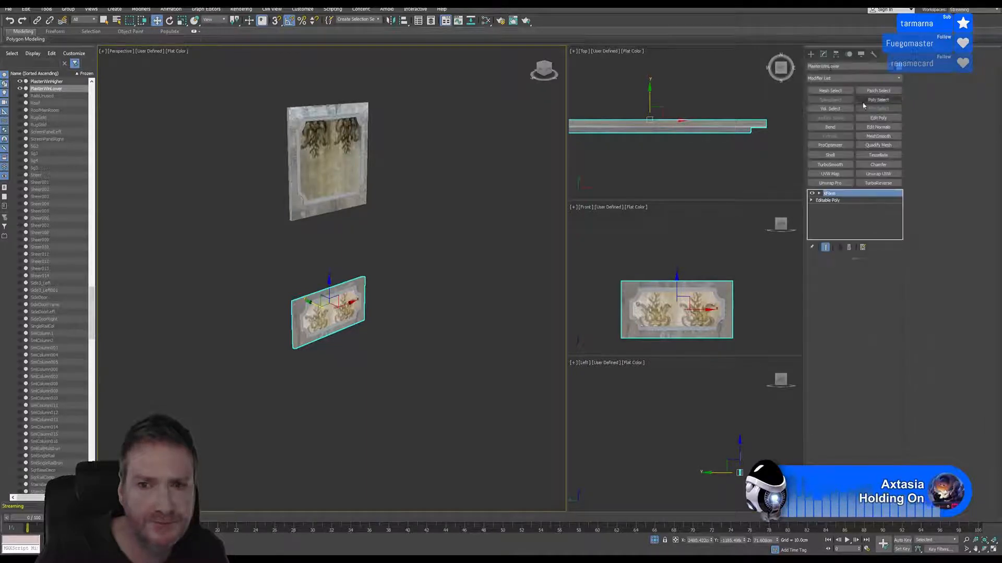
{"action": "right_click", "coordinate": [850, 199]}
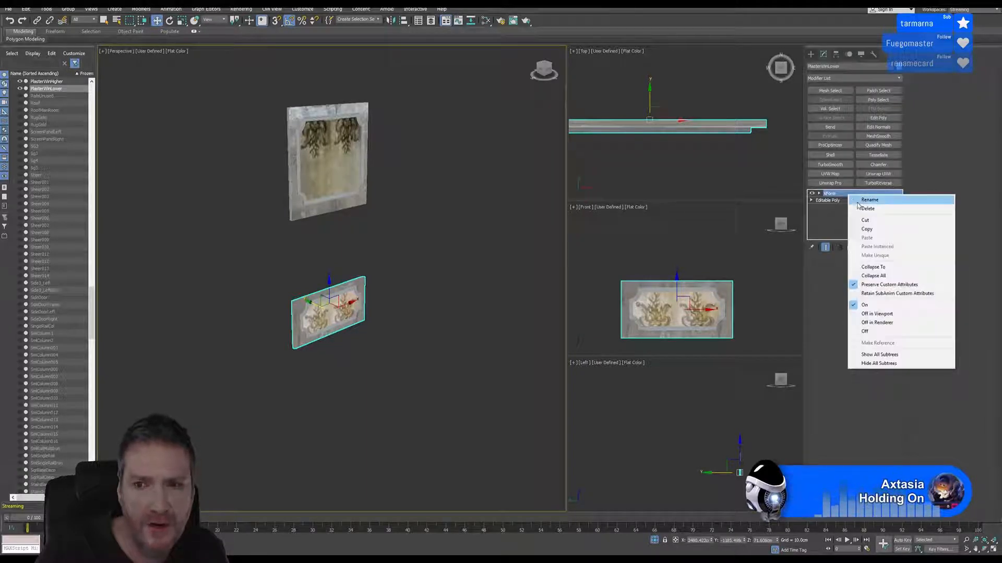
{"action": "left_click", "coordinate": [876, 275]}
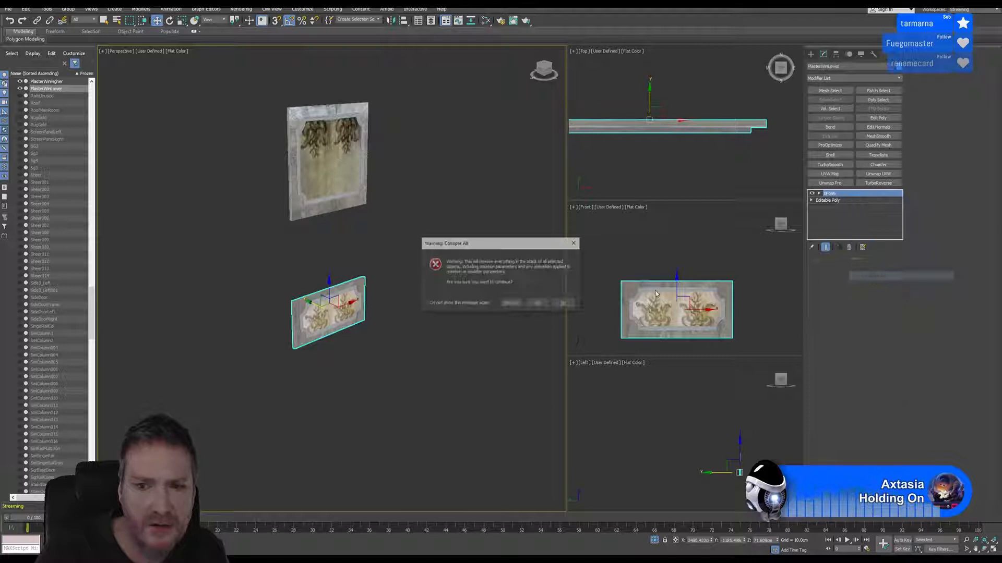
{"action": "left_click", "coordinate": [538, 303]}
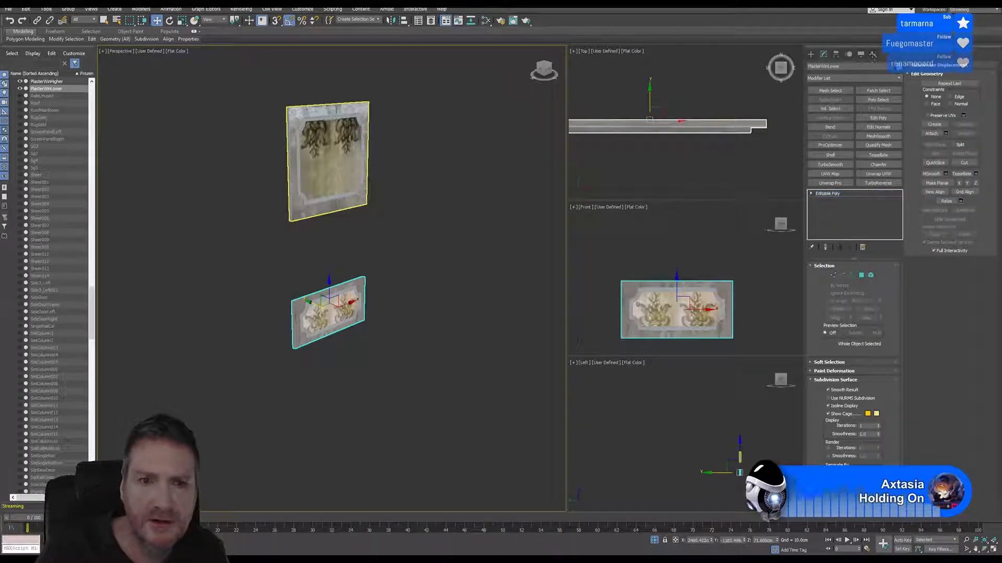
Select the upper plaster, reset its XForm and collapse its modifier stack
{"action": "left_click", "coordinate": [328, 156]}
{"action": "left_click", "coordinate": [872, 54]}
{"action": "left_click", "coordinate": [853, 154]}
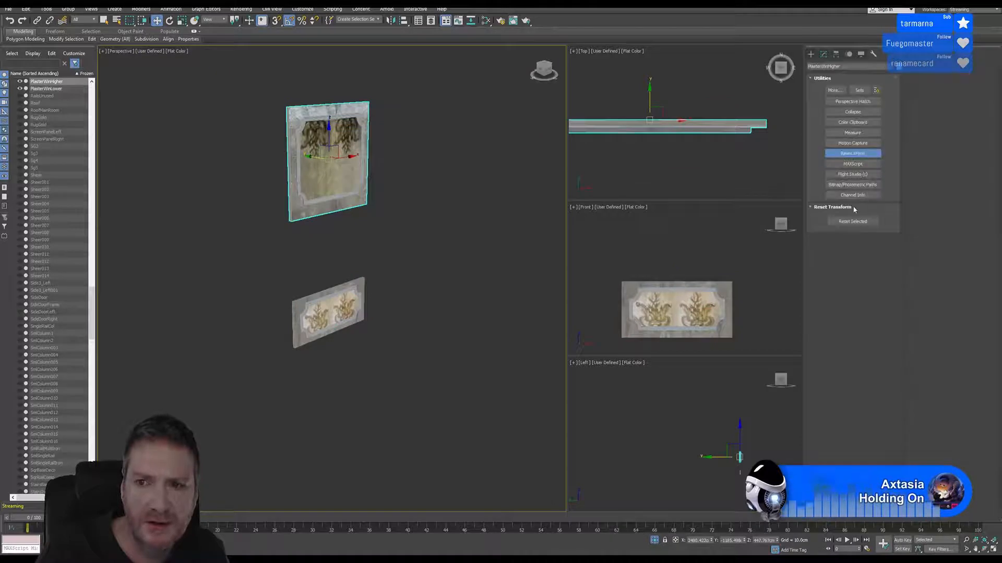
{"action": "left_click", "coordinate": [850, 222]}
{"action": "left_click", "coordinate": [823, 54]}
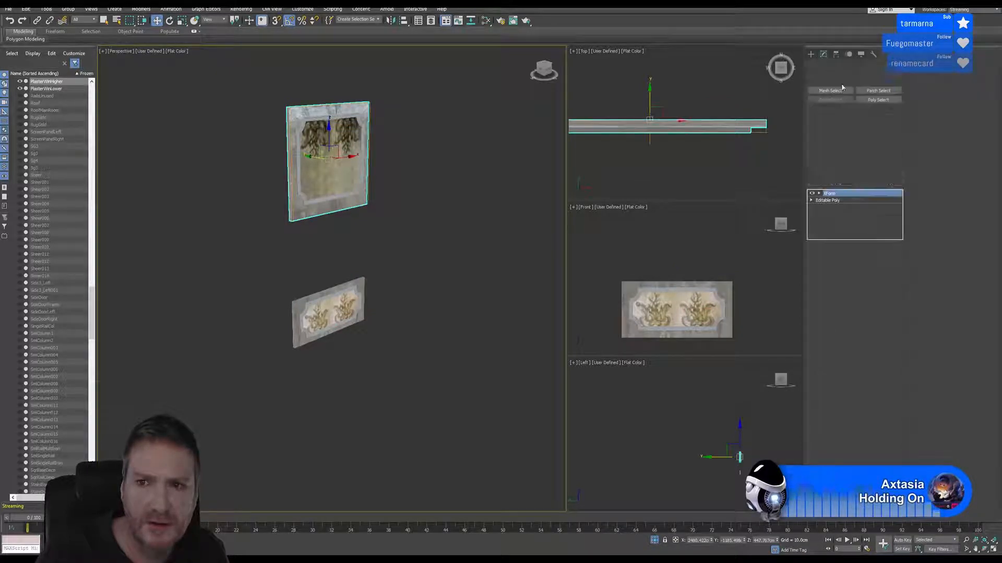
{"action": "right_click", "coordinate": [847, 195]}
{"action": "left_click", "coordinate": [856, 268]}
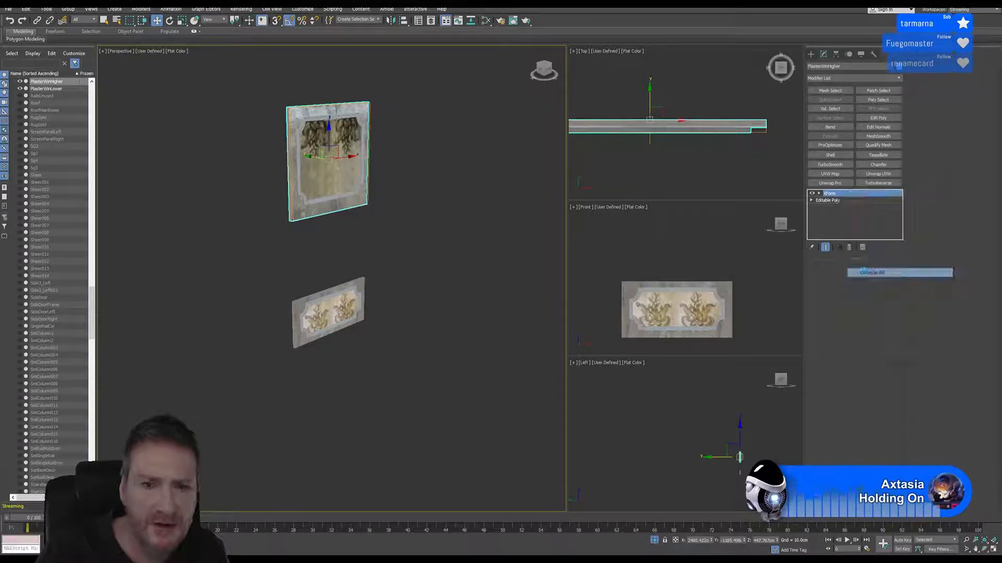
{"action": "left_click", "coordinate": [539, 303]}
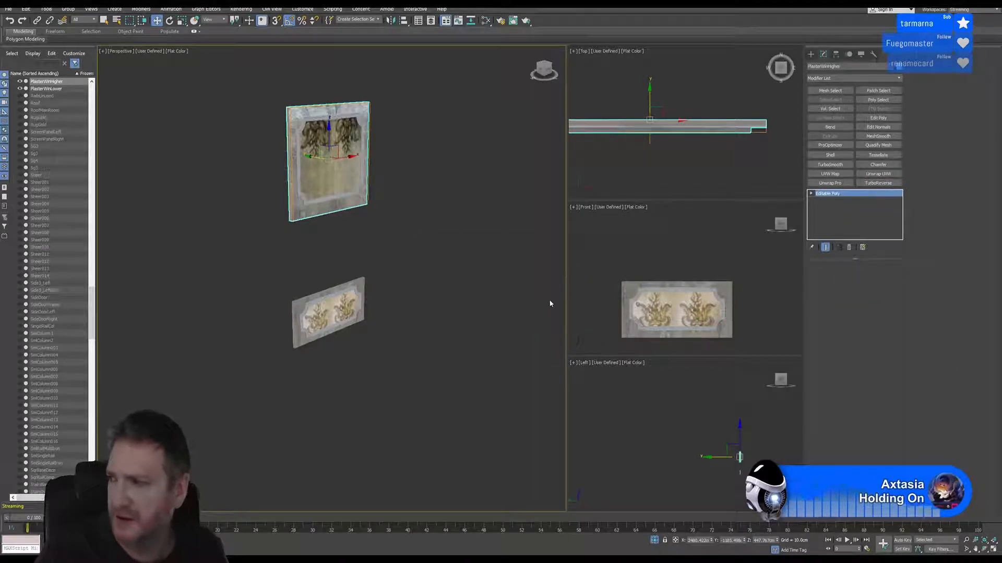
Export only the upper plaster as FBX, overwriting PlasterWindoeUpper.FBX in the Upper folder
{"action": "left_click", "coordinate": [9, 9]}
{"action": "mouse_move", "coordinate": [53, 128]}
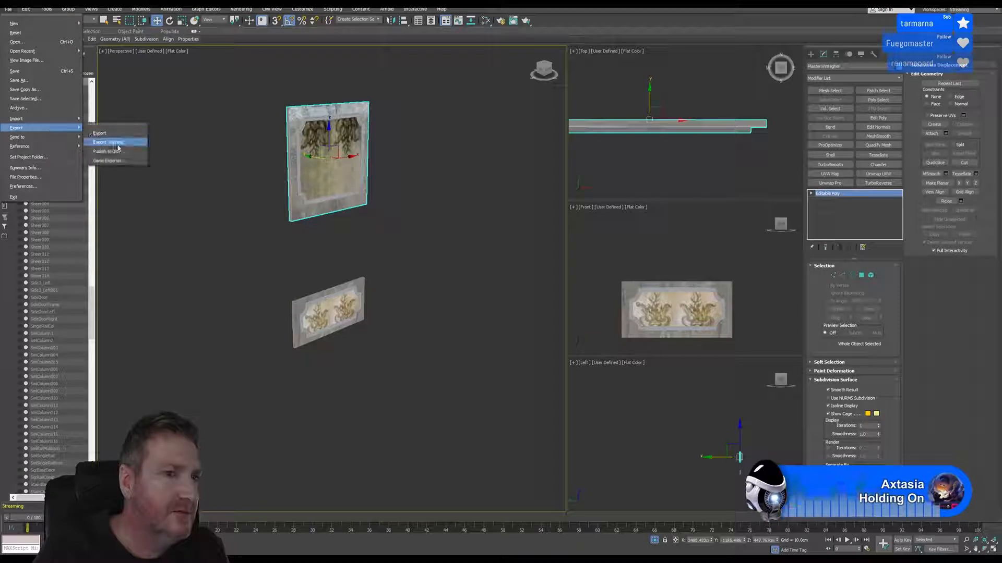
{"action": "left_click", "coordinate": [118, 148]}
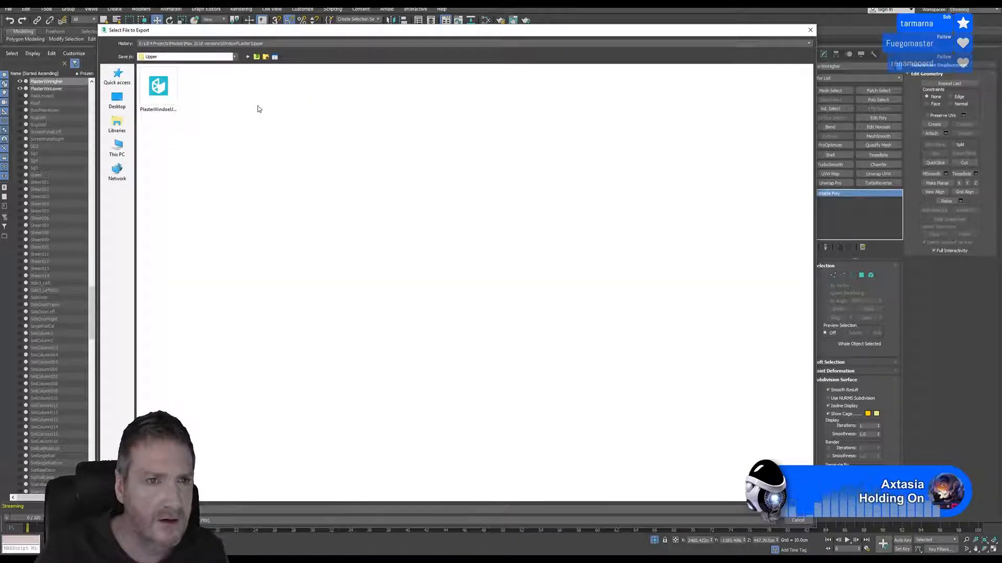
{"action": "left_click", "coordinate": [173, 116]}
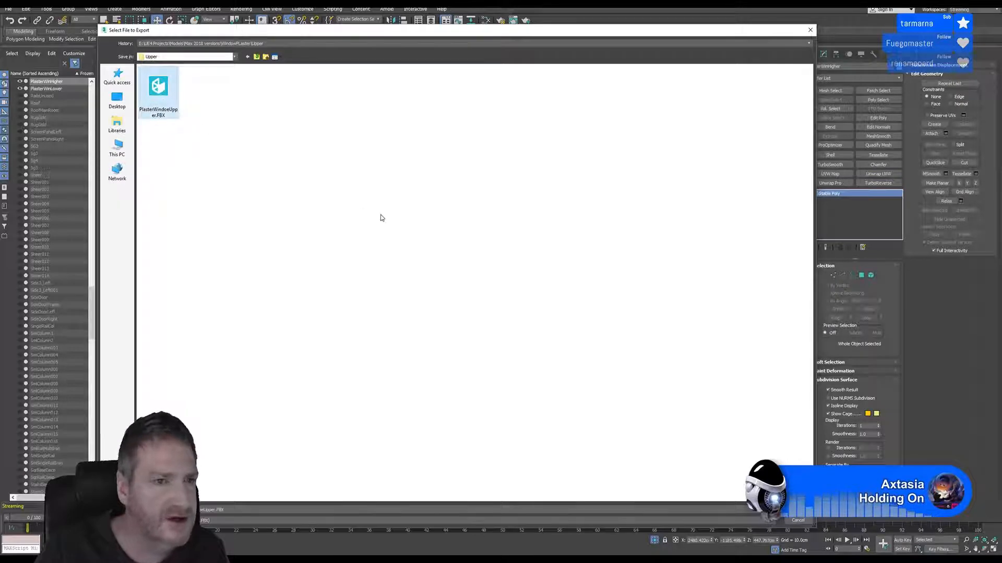
{"action": "key", "text": "Return"}
{"action": "left_click", "coordinate": [518, 316]}
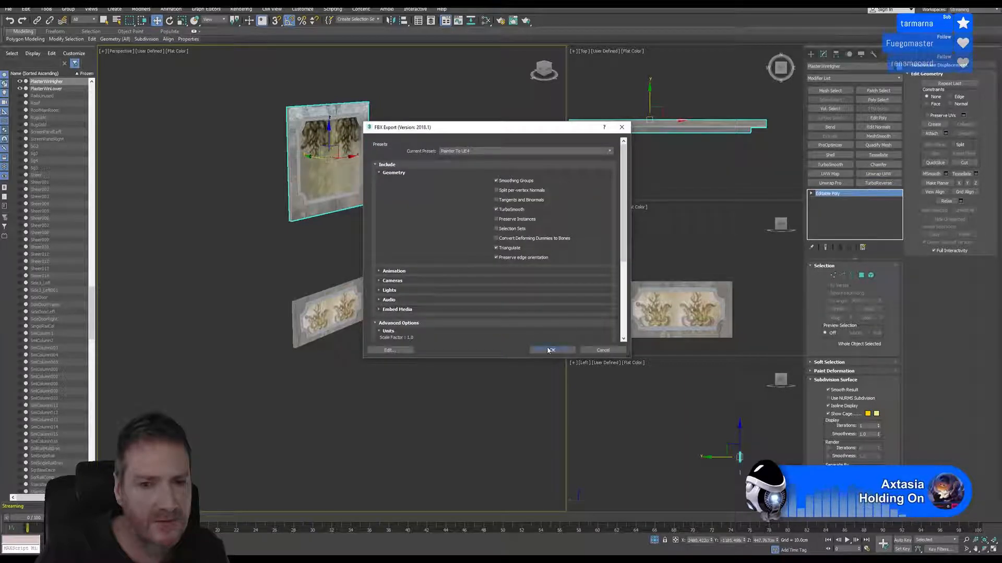
{"action": "left_click", "coordinate": [540, 351]}
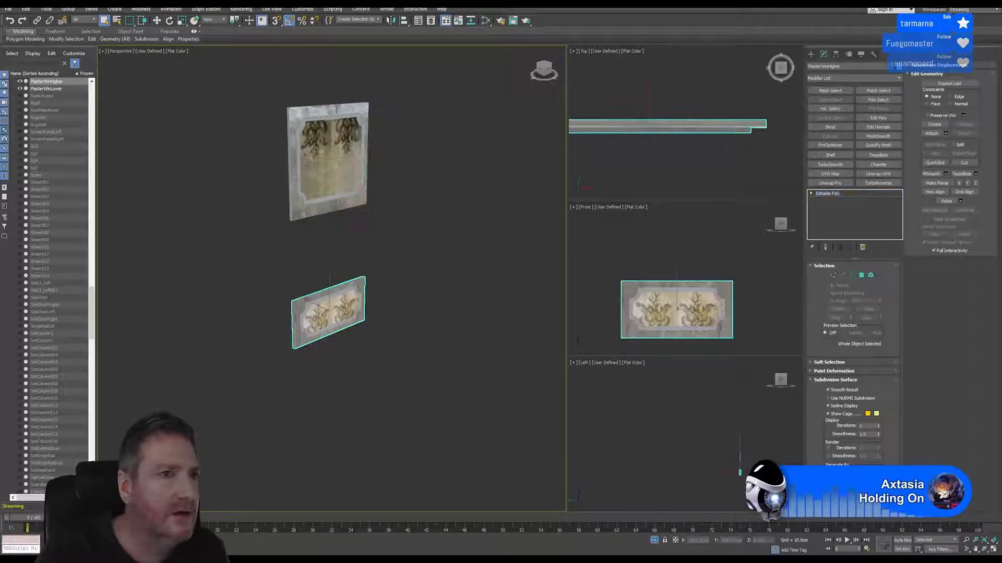
Export only the lower plaster as FBX, overwriting PLasterWindowLower.FBX in the WindowPLaster folder's Lower subfolder
{"action": "left_click", "coordinate": [8, 9]}
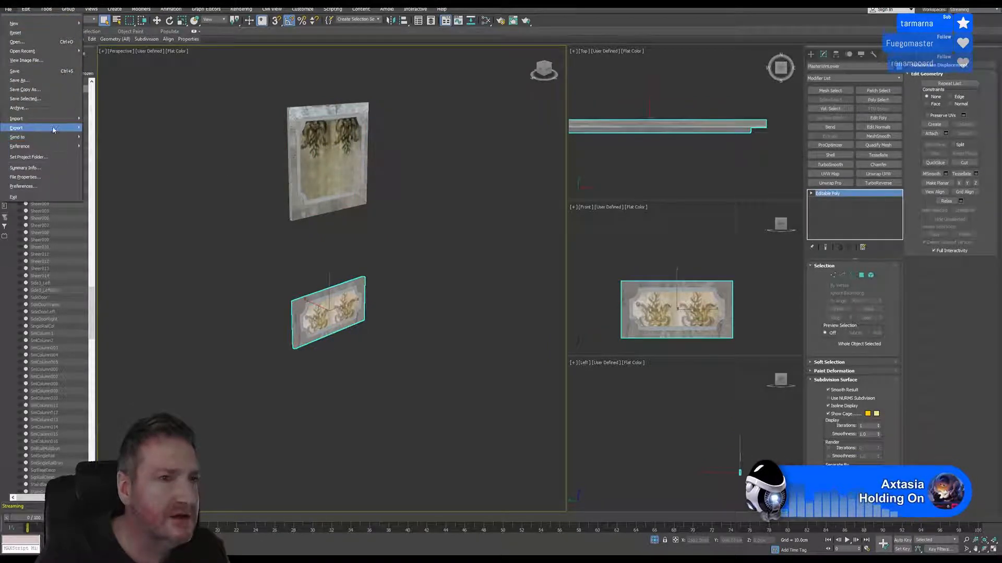
{"action": "mouse_move", "coordinate": [54, 129]}
{"action": "left_click", "coordinate": [133, 141]}
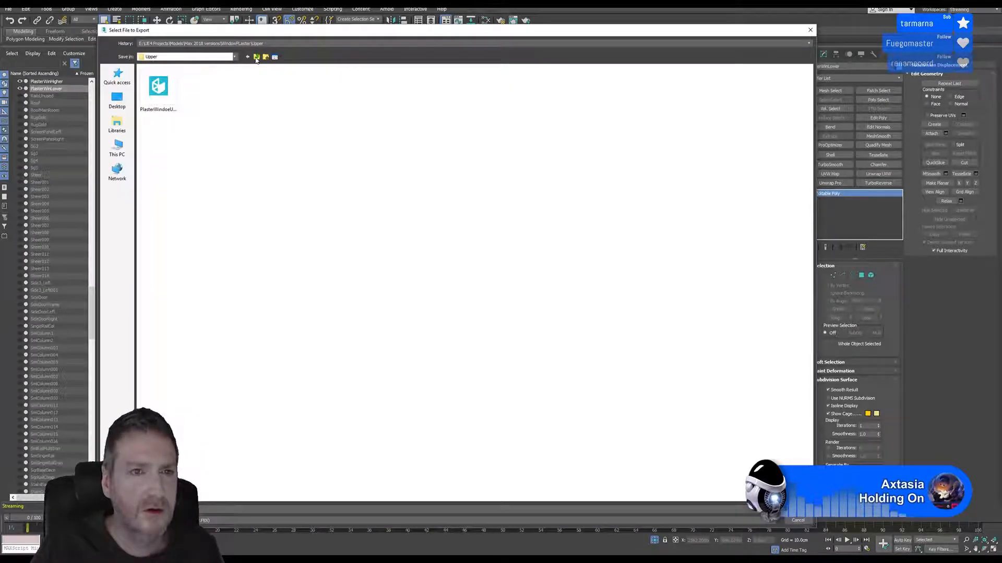
{"action": "left_click", "coordinate": [256, 58]}
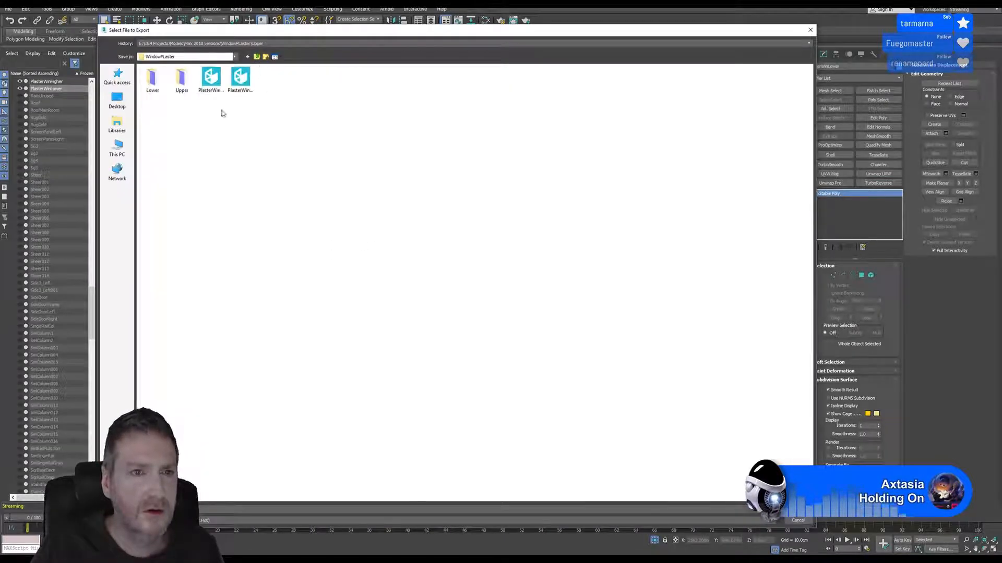
{"action": "double_click", "coordinate": [153, 84]}
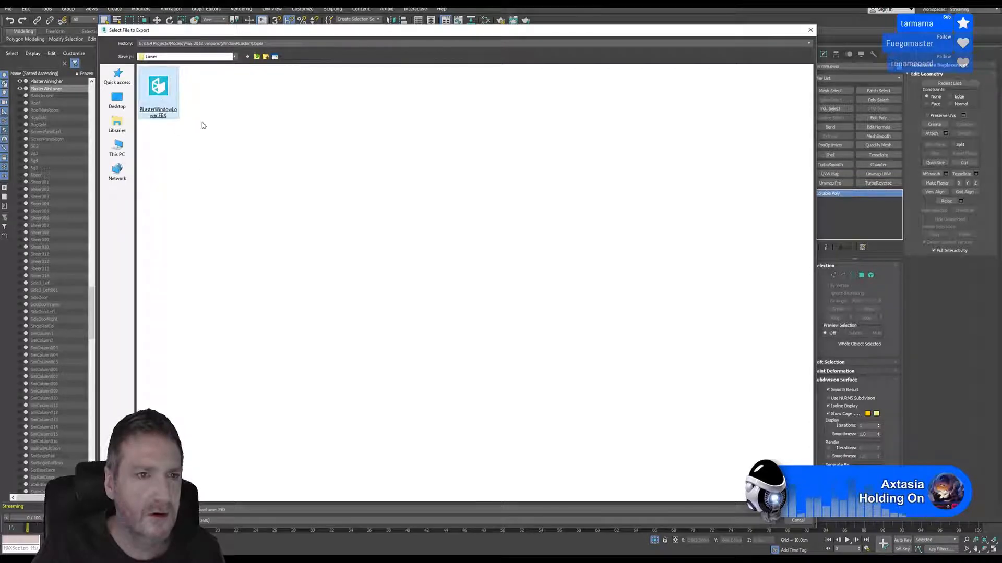
{"action": "key", "text": "Return"}
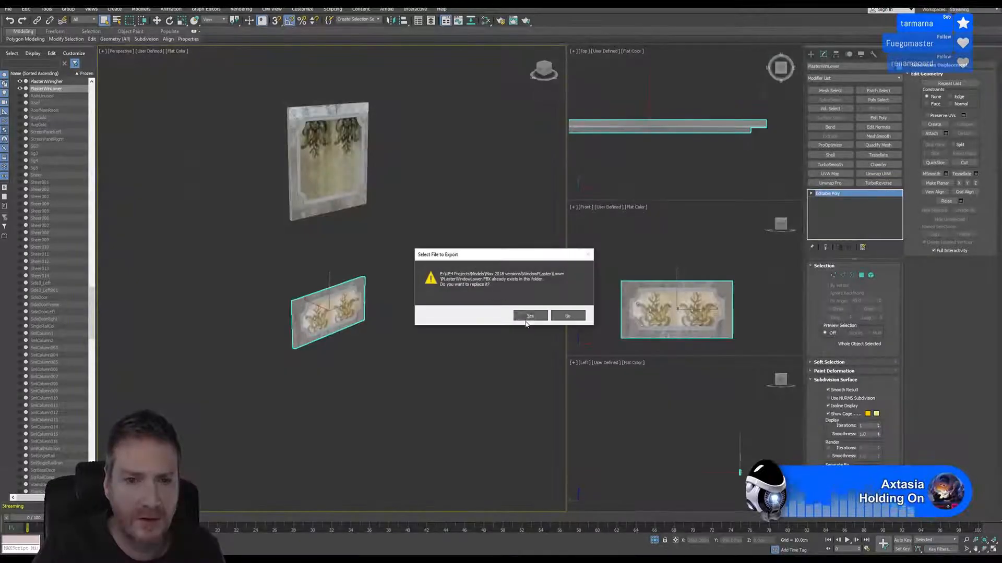
{"action": "left_click", "coordinate": [528, 317]}
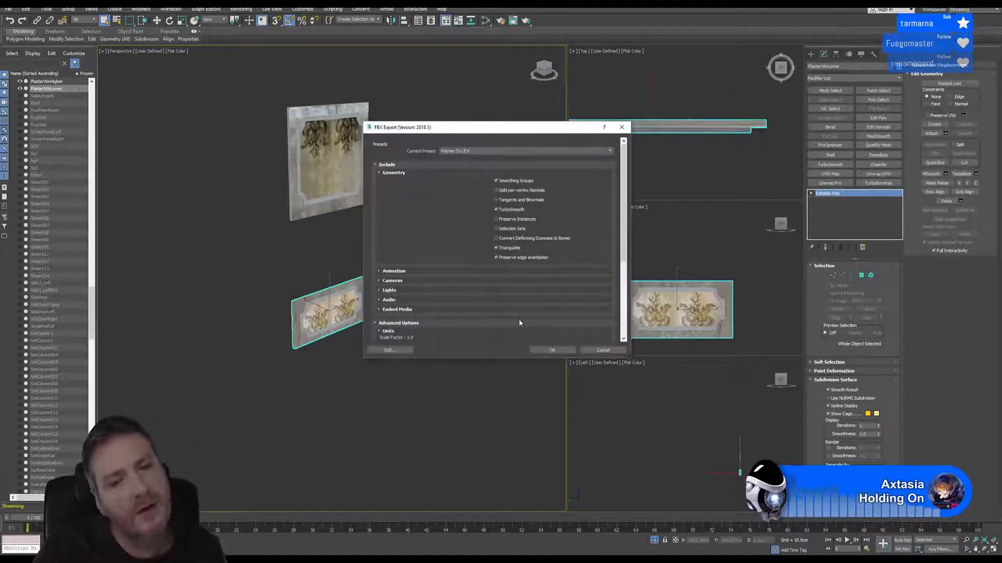
{"action": "left_click", "coordinate": [552, 350]}
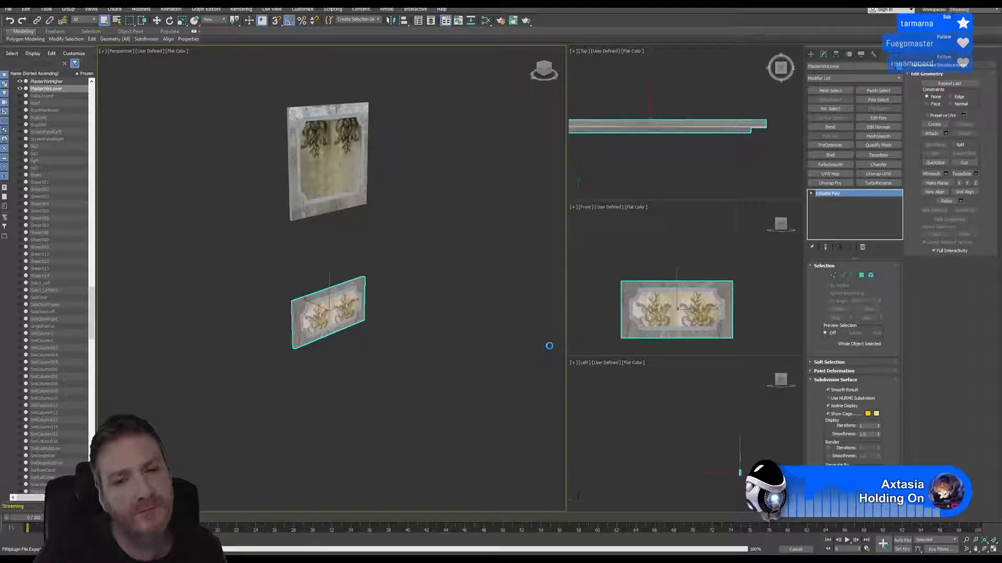
Switch to Unreal Editor and reimport the PLasterWindowLower static mesh from its source file
{"action": "left_click", "coordinate": [953, 10]}
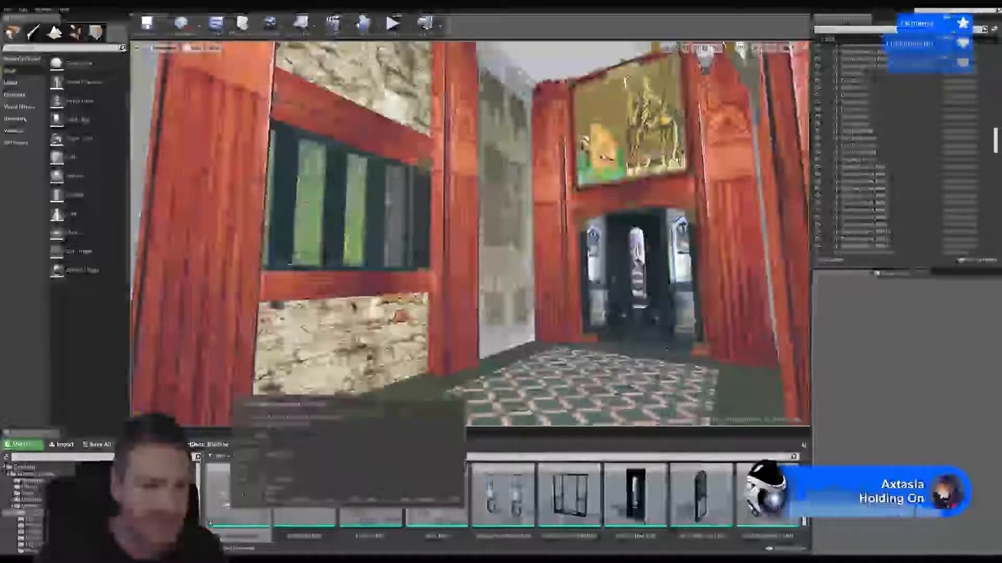
{"action": "right_click", "coordinate": [239, 495]}
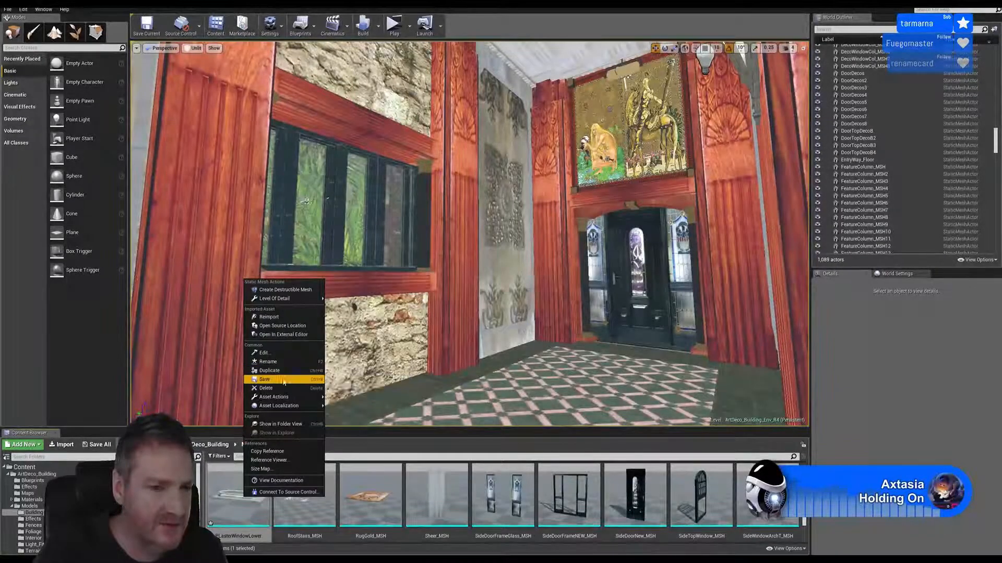
{"action": "left_click", "coordinate": [274, 317]}
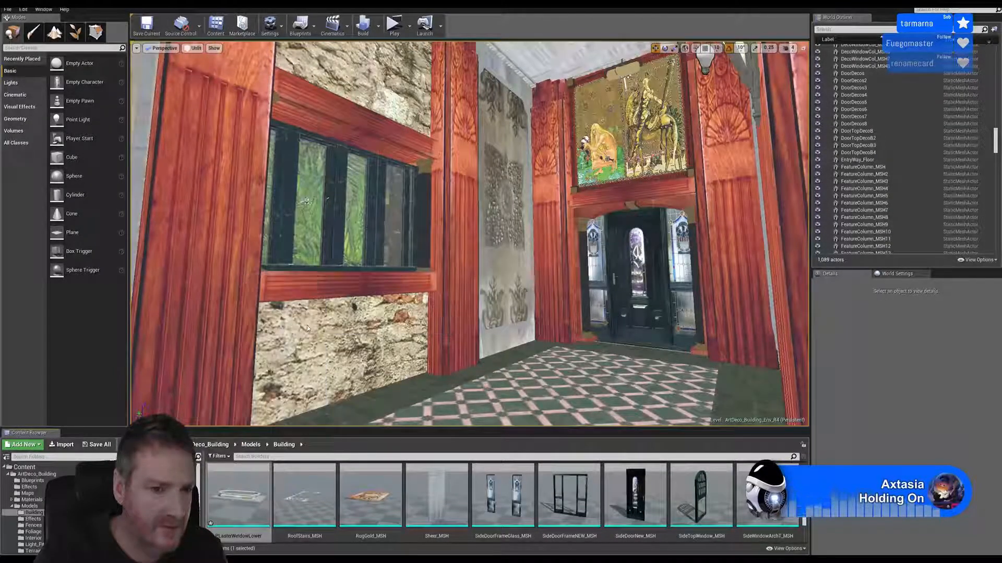
Open the PLasterWindowLower mesh, inspect its frame and center panel depth, and close its editor
{"action": "double_click", "coordinate": [252, 492]}
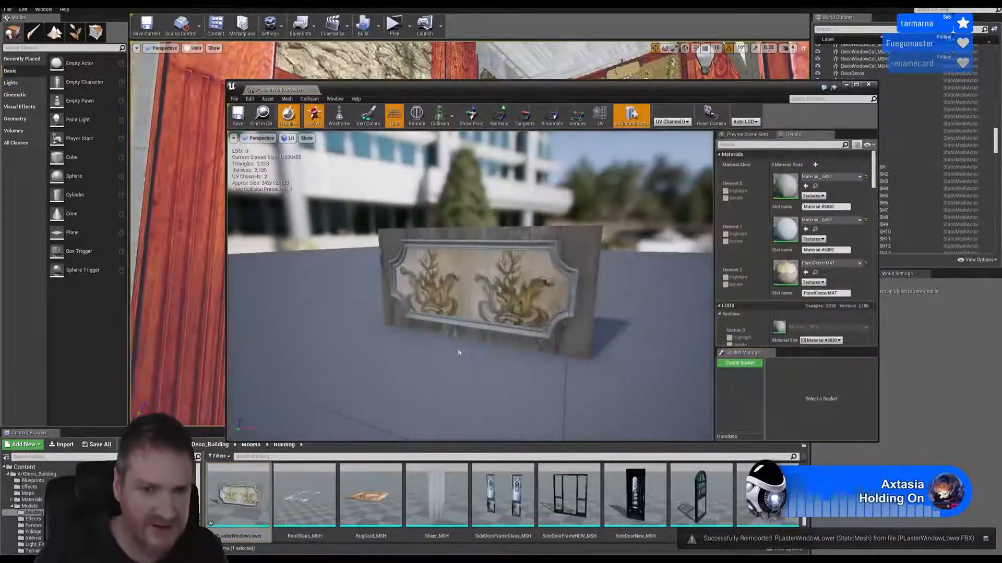
{"action": "mouse_move", "coordinate": [459, 351]}
{"action": "left_mouse_down"}
{"action": "mouse_move", "coordinate": [464, 334]}
{"action": "mouse_move", "coordinate": [514, 333]}
{"action": "mouse_move", "coordinate": [462, 333]}
{"action": "left_mouse_up"}
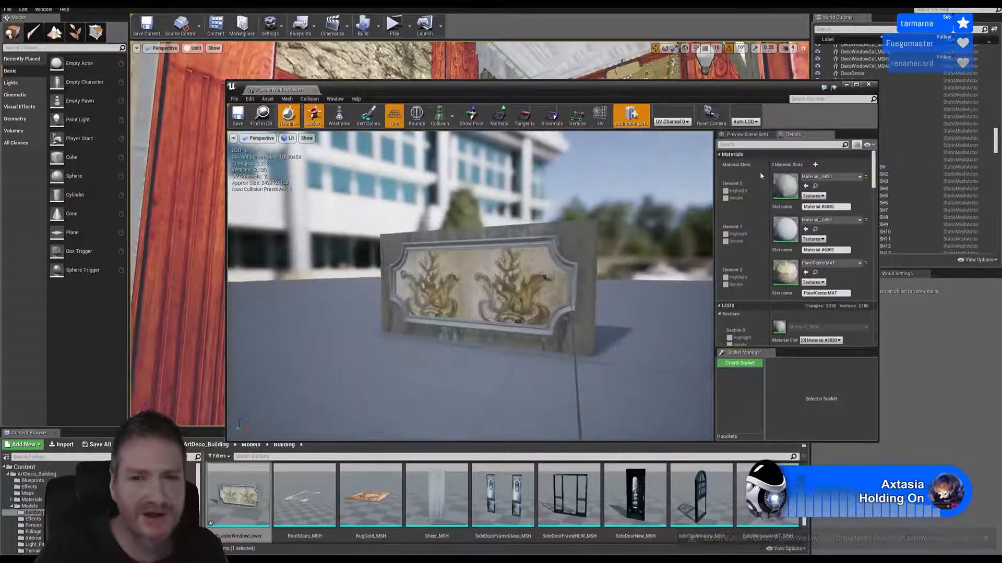
{"action": "left_click", "coordinate": [868, 85]}
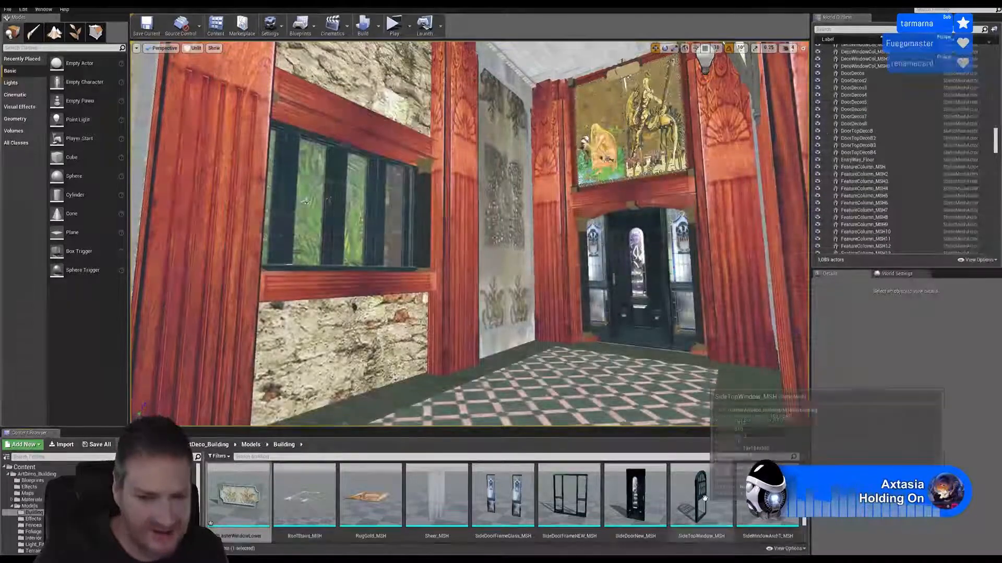
Open the PLasterWindowLower mesh and assign PanelCenter_MAT from the Materials/Building folder to its PanelCenterMAT slot
{"action": "scroll", "coordinate": [588, 490], "scroll_direction": "up", "scroll_amount": 5}
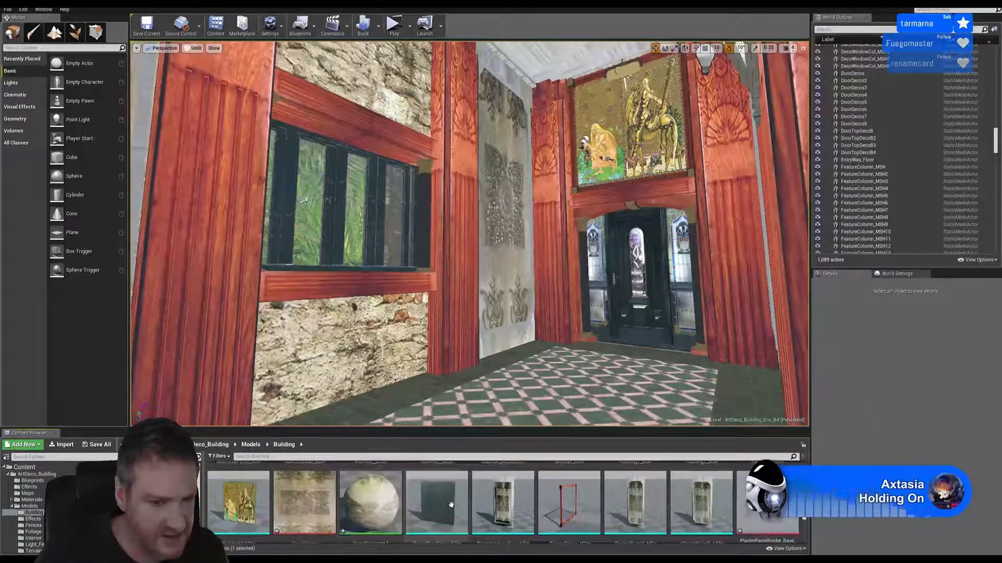
{"action": "scroll", "coordinate": [452, 495], "scroll_direction": "down", "scroll_amount": 2}
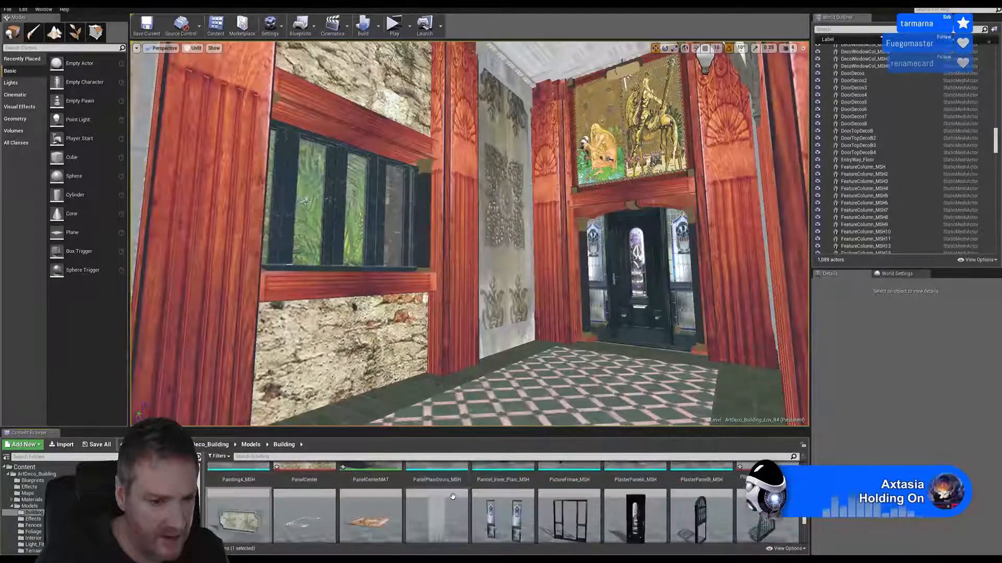
{"action": "scroll", "coordinate": [318, 521], "scroll_direction": "up", "scroll_amount": 1}
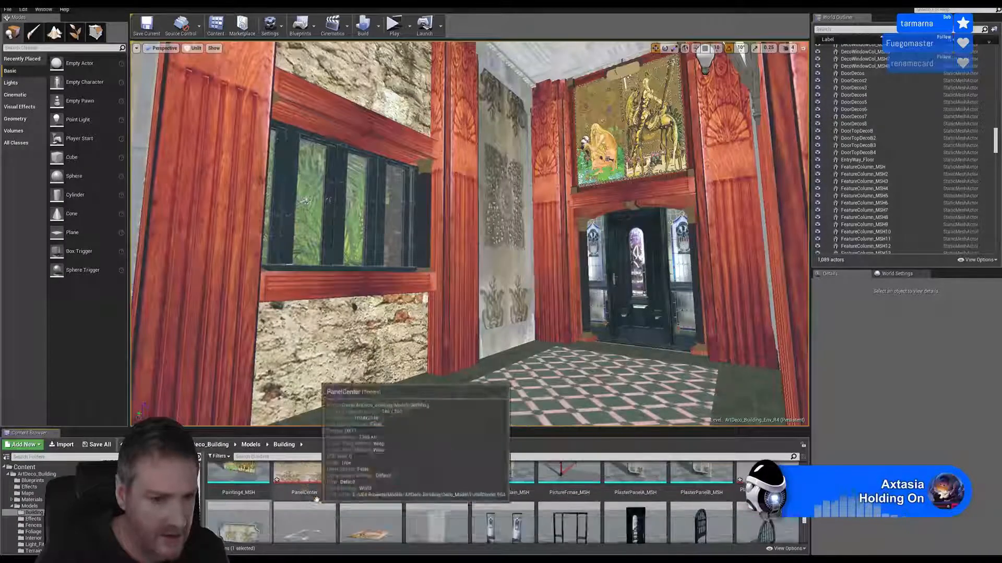
{"action": "double_click", "coordinate": [237, 533]}
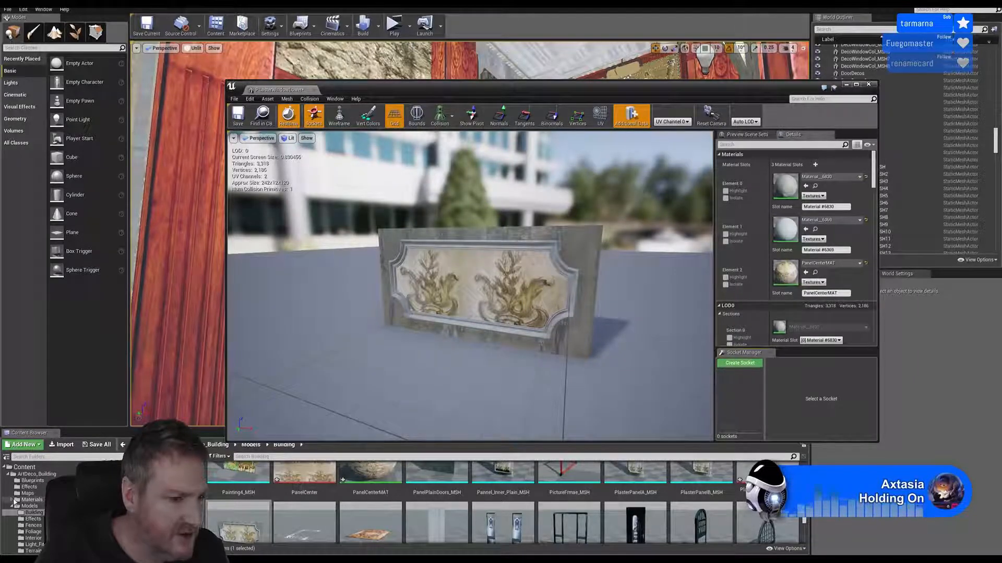
{"action": "left_click", "coordinate": [13, 501]}
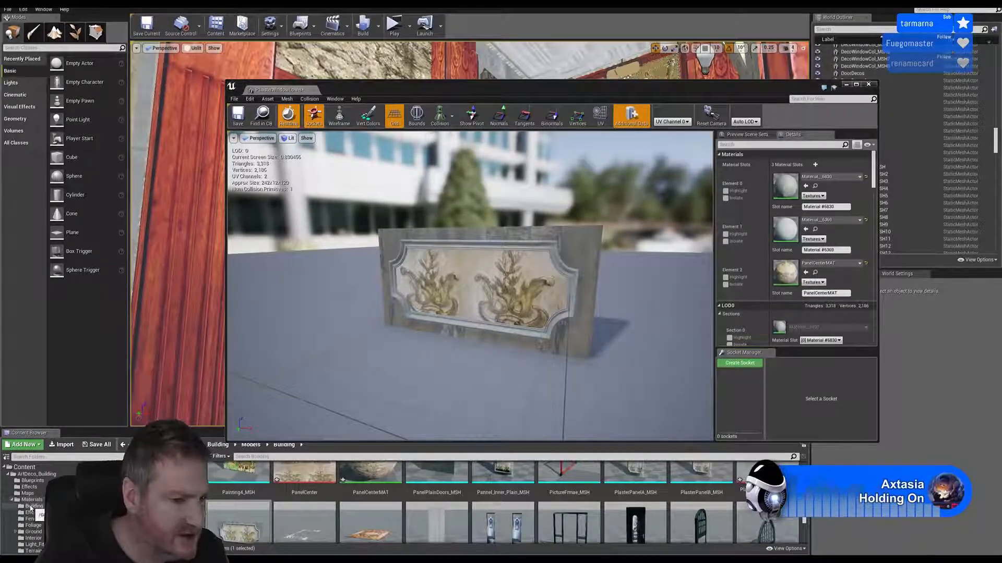
{"action": "left_click", "coordinate": [32, 506]}
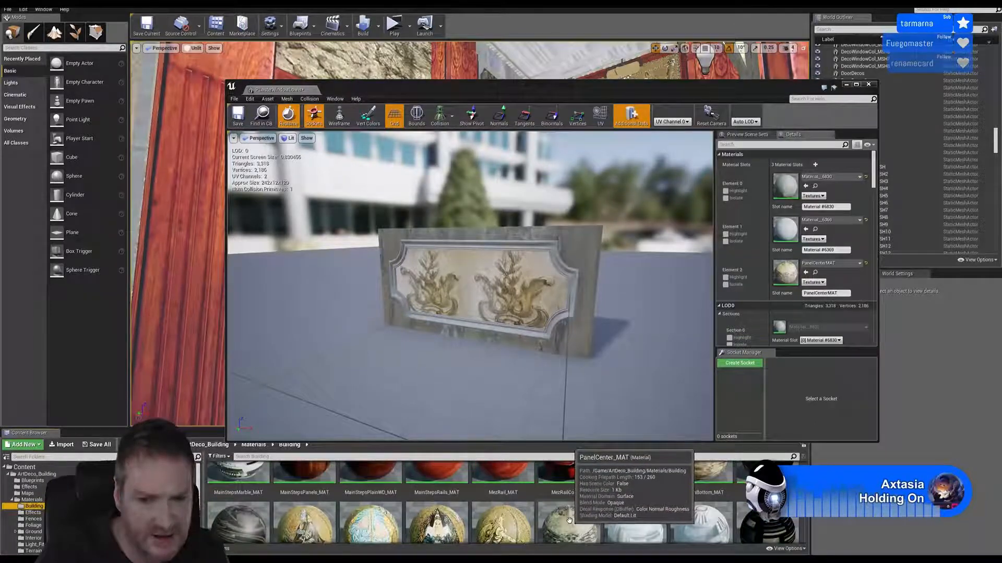
{"action": "mouse_move", "coordinate": [569, 520]}
{"action": "left_mouse_down"}
{"action": "mouse_move", "coordinate": [788, 360]}
{"action": "mouse_move", "coordinate": [805, 287]}
{"action": "mouse_move", "coordinate": [792, 275]}
{"action": "left_mouse_up"}
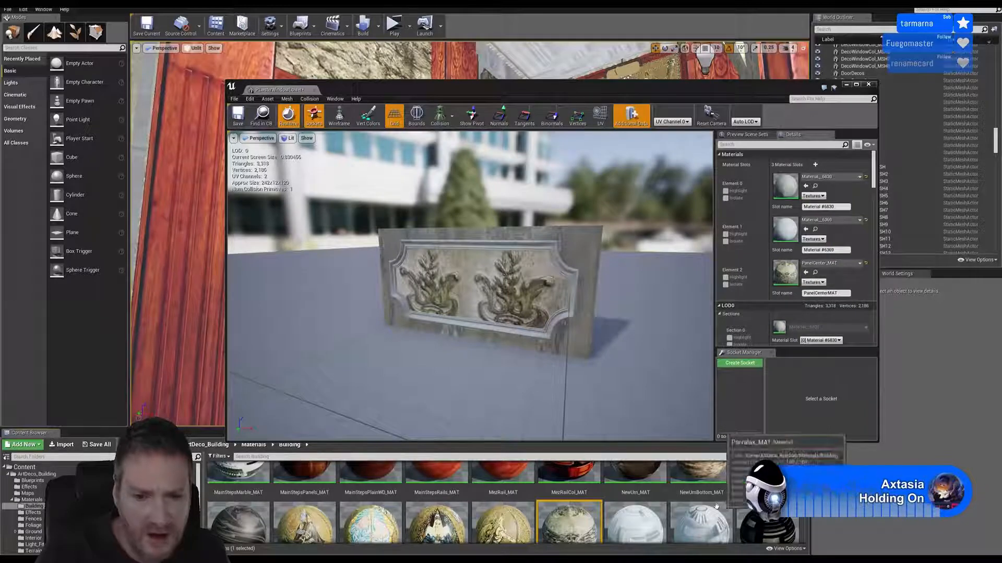
Try PanelPlain_Border_MAT on the mesh's first material slot and check the undo history for a way to revert it
{"action": "scroll", "coordinate": [720, 507], "scroll_direction": "down", "scroll_amount": 1}
{"action": "scroll", "coordinate": [785, 519], "scroll_direction": "down", "scroll_amount": 1}
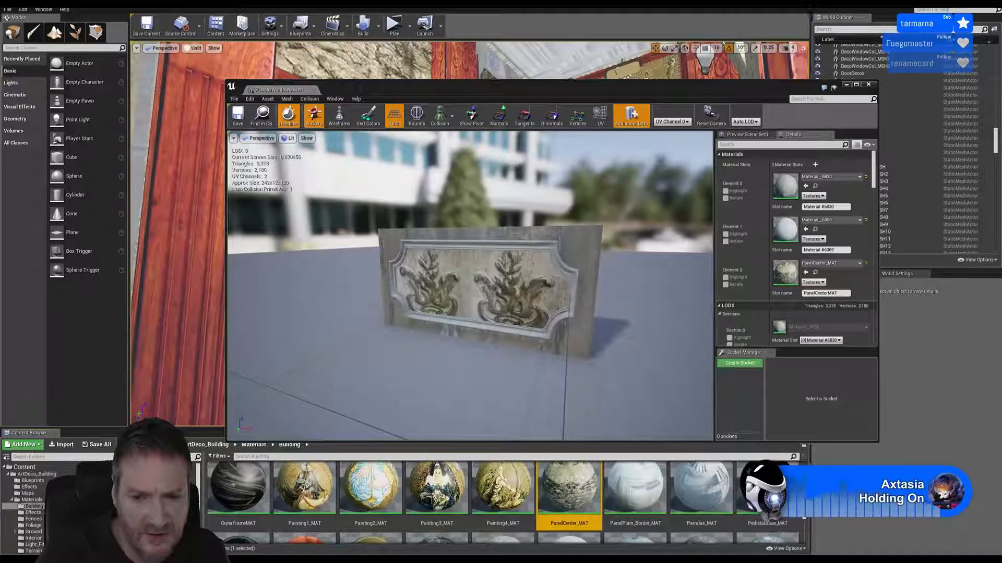
{"action": "left_click_drag", "start_coordinate": [635, 488], "coordinate": [791, 185]}
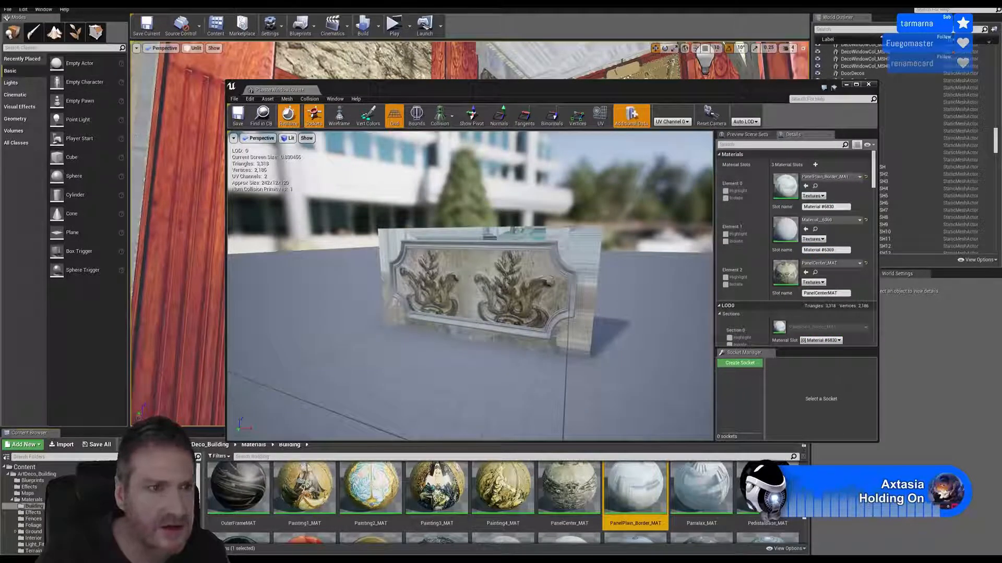
{"action": "left_click", "coordinate": [23, 13]}
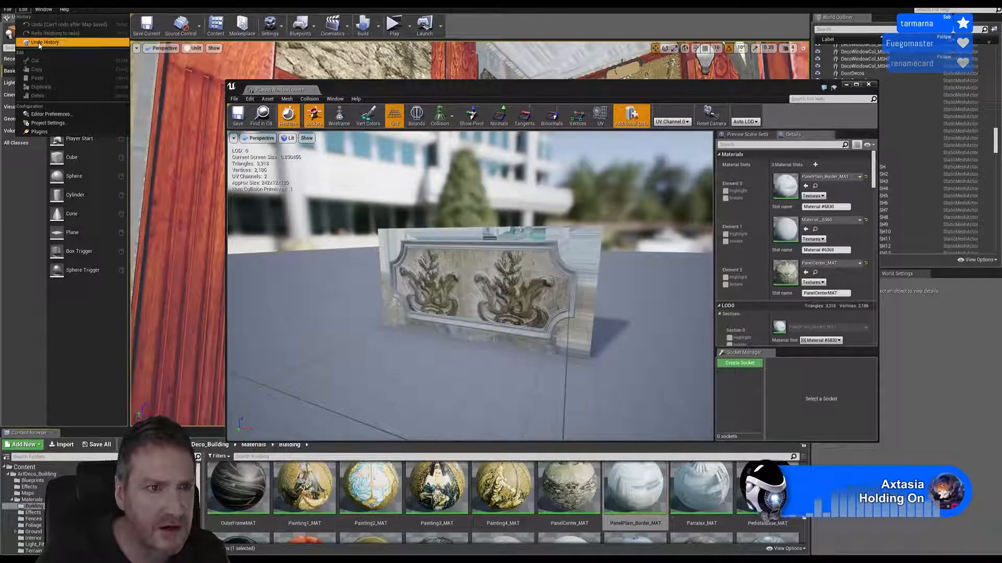
{"action": "left_click", "coordinate": [37, 51]}
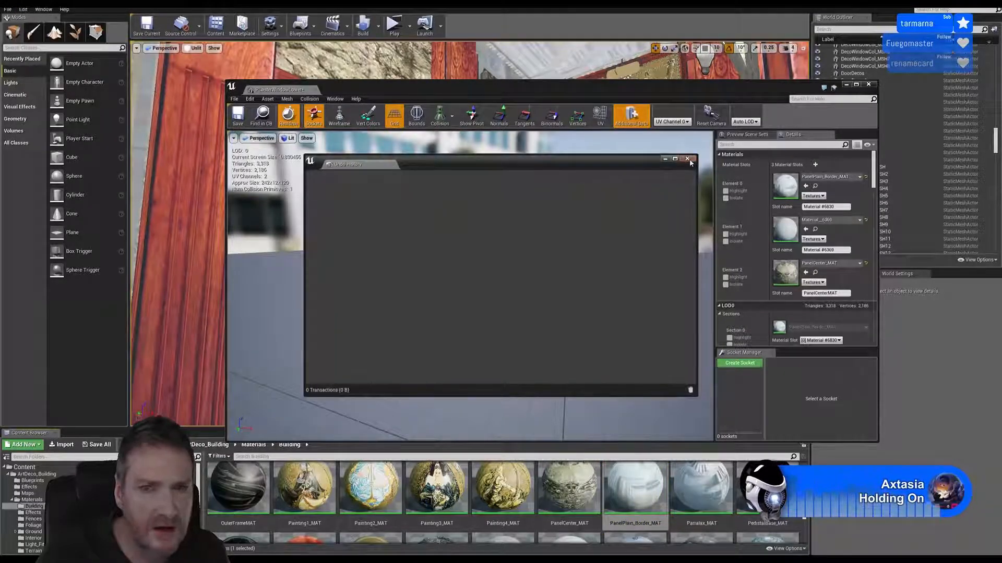
{"action": "left_click", "coordinate": [687, 159]}
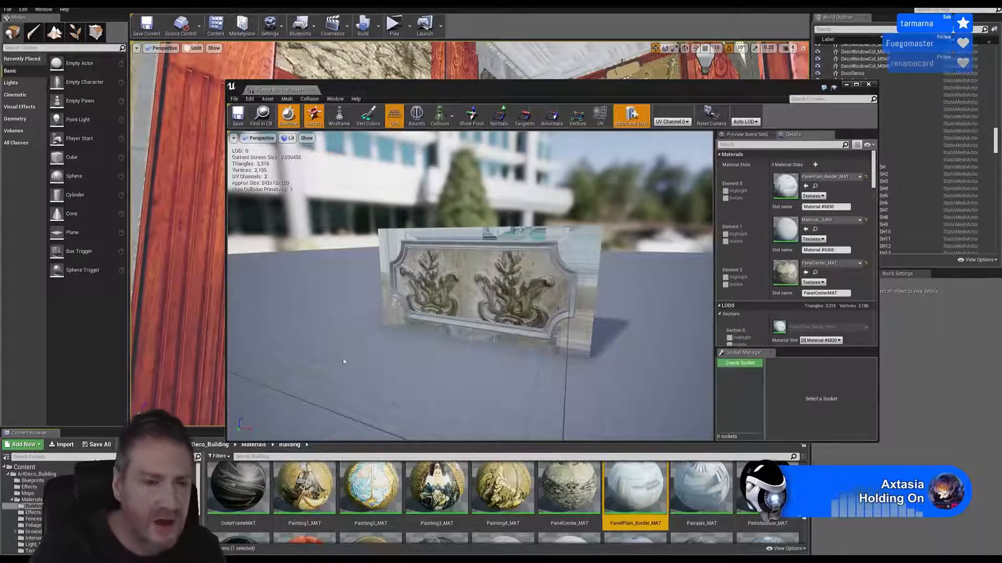
Restore Material__6830 from the Models/Building folder on the mesh's first material slot
{"action": "scroll", "coordinate": [31, 501], "scroll_direction": "down", "scroll_amount": 4}
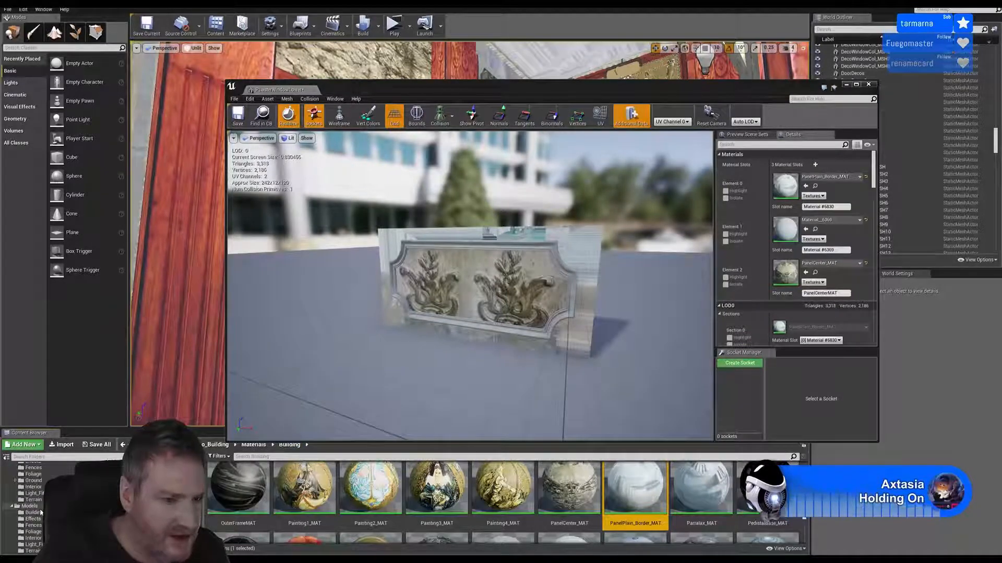
{"action": "left_click", "coordinate": [38, 513]}
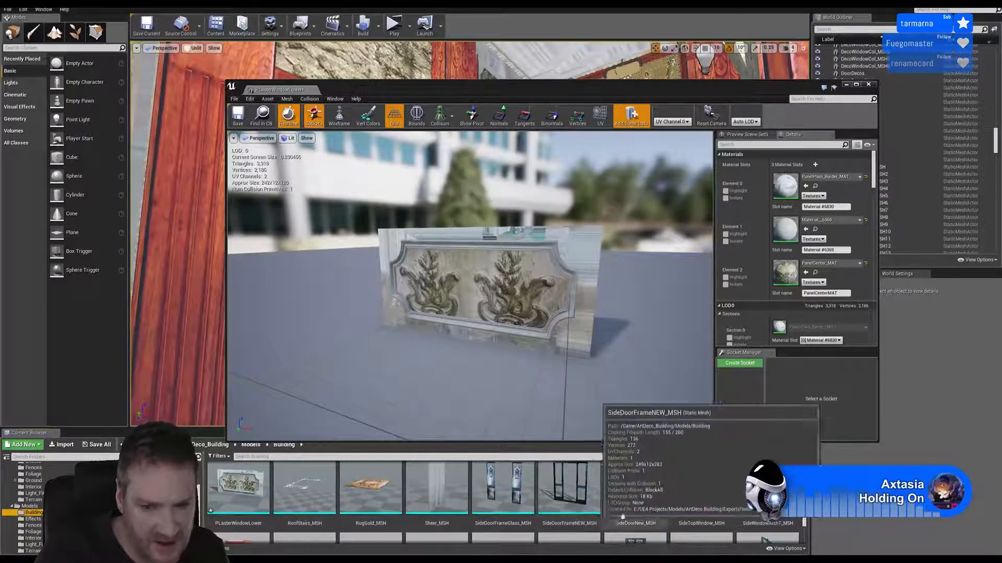
{"action": "scroll", "coordinate": [622, 516], "scroll_direction": "up", "scroll_amount": 2}
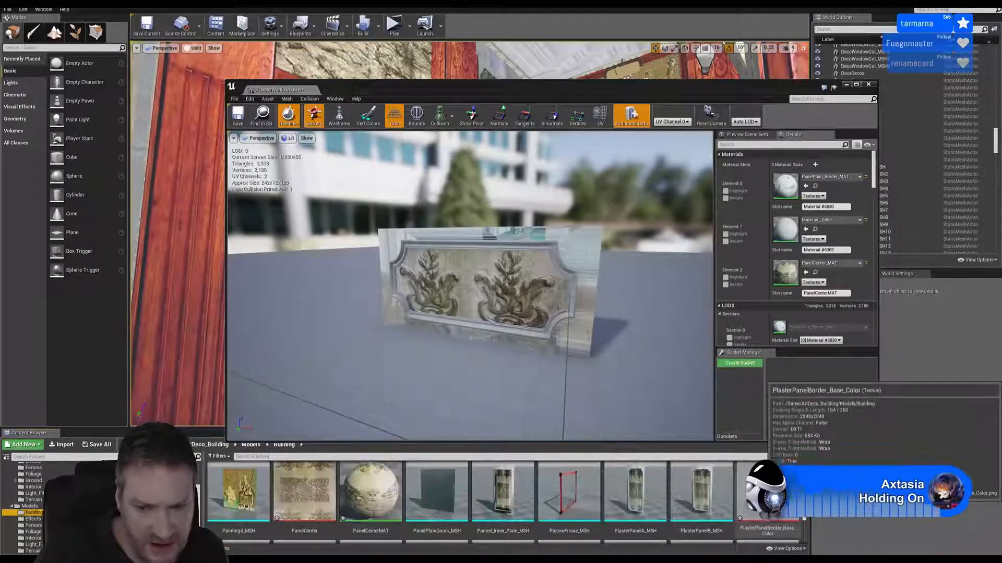
{"action": "scroll", "coordinate": [736, 497], "scroll_direction": "up", "scroll_amount": 2}
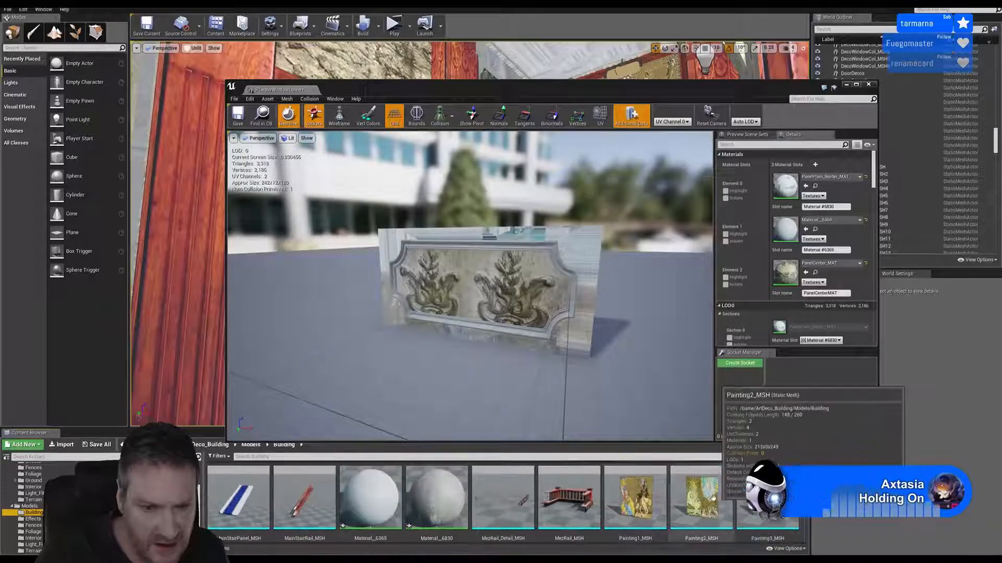
{"action": "scroll", "coordinate": [712, 498], "scroll_direction": "down", "scroll_amount": 1}
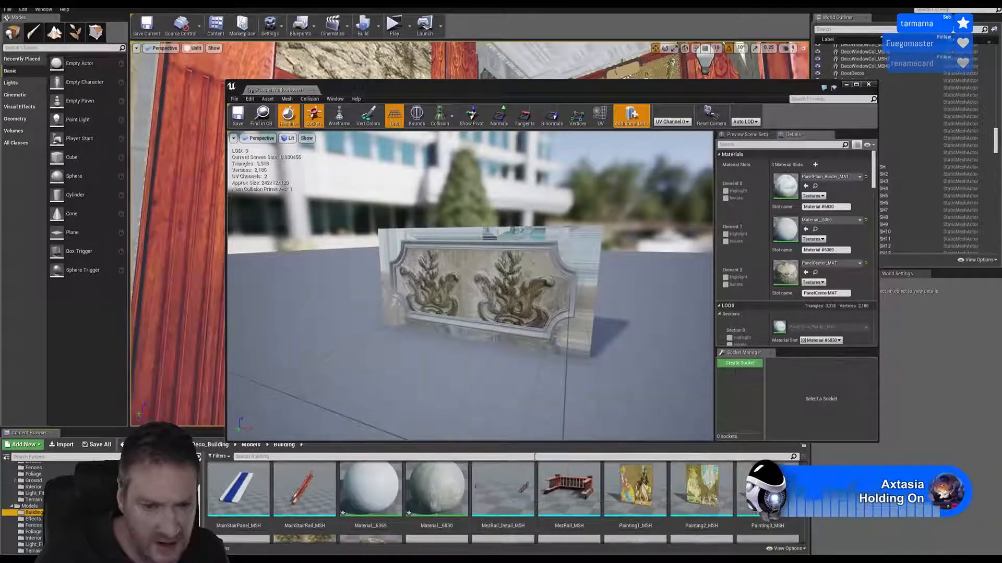
{"action": "left_click_drag", "start_coordinate": [436, 490], "coordinate": [790, 192]}
Open Material__6830 for editing and place its base color Texture Sample node in front of the material node's inputs
{"action": "double_click", "coordinate": [443, 480]}
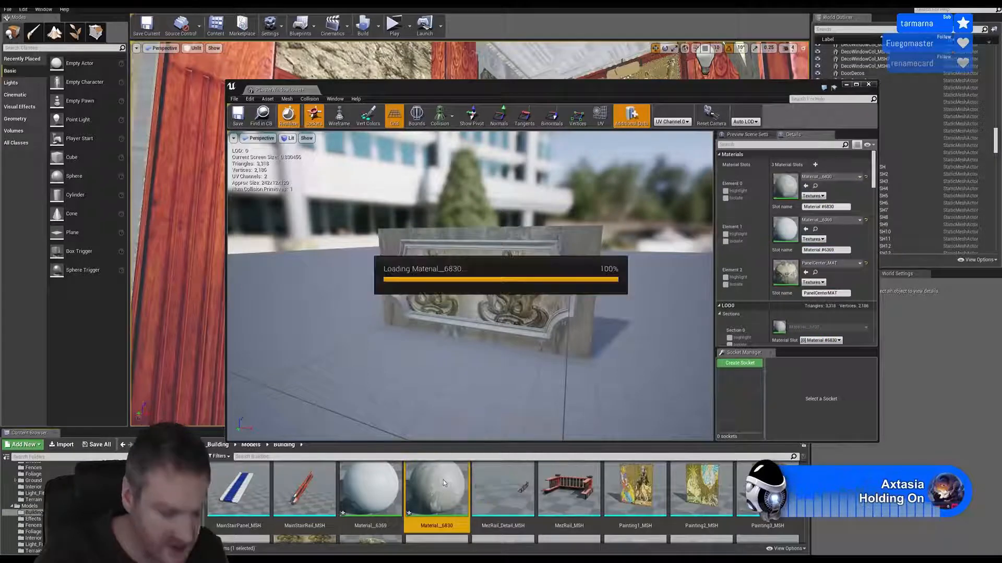
{"action": "right_click_drag", "start_coordinate": [652, 183], "coordinate": [643, 227]}
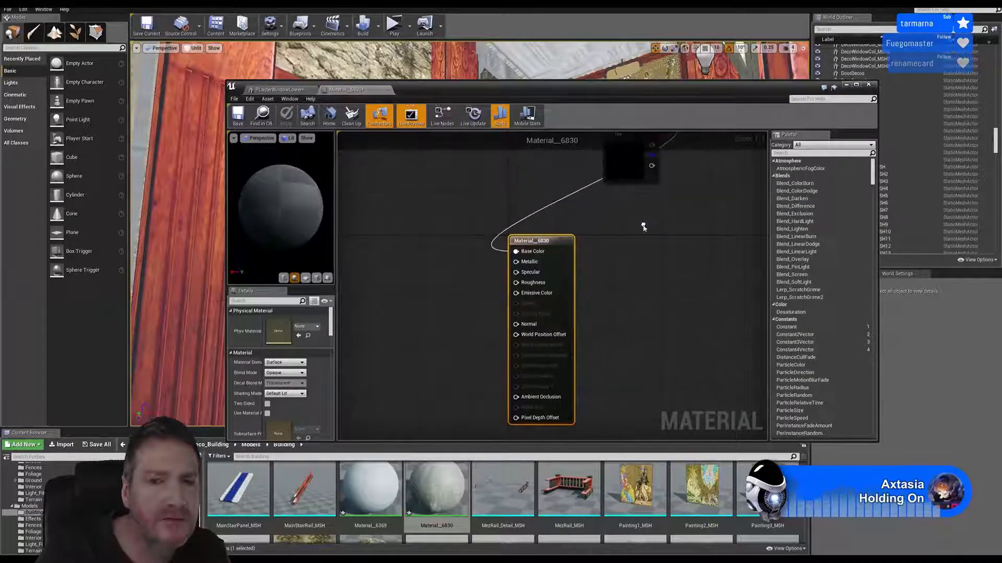
{"action": "scroll", "coordinate": [638, 249], "scroll_direction": "down", "scroll_amount": 3}
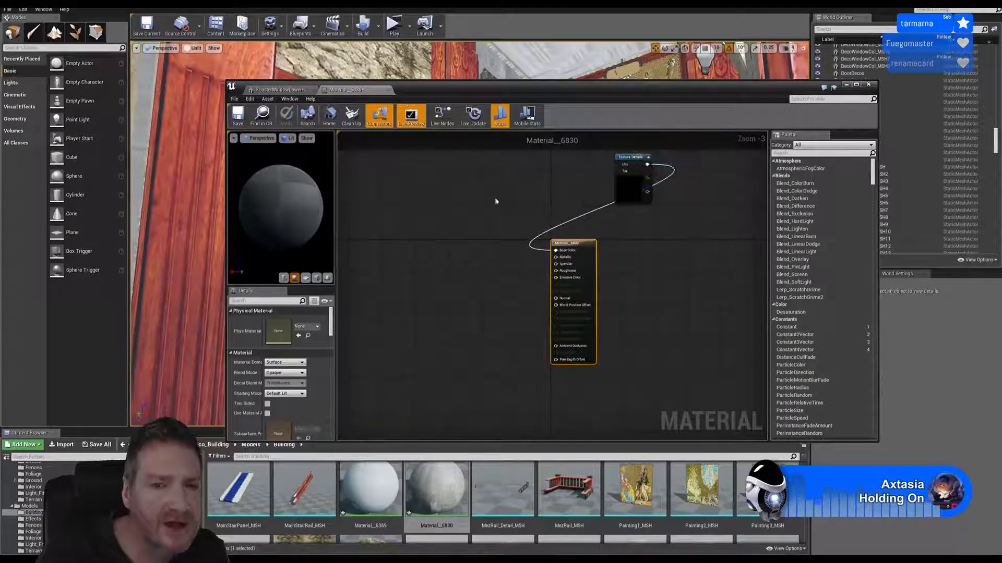
{"action": "left_click_drag", "start_coordinate": [636, 158], "coordinate": [462, 219]}
{"action": "right_click_drag", "start_coordinate": [502, 279], "coordinate": [519, 259]}
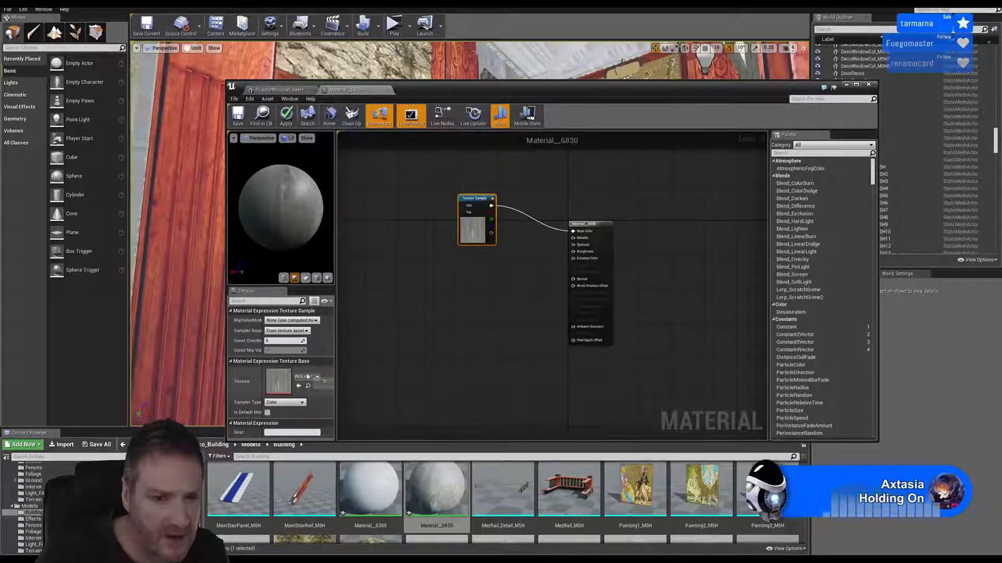
Import WinLower_Metallic.png, WinLower_Normal_DirectX.png and WinLower_Roughness.png from the WindowPLaster Lower folder
{"action": "left_click", "coordinate": [63, 445]}
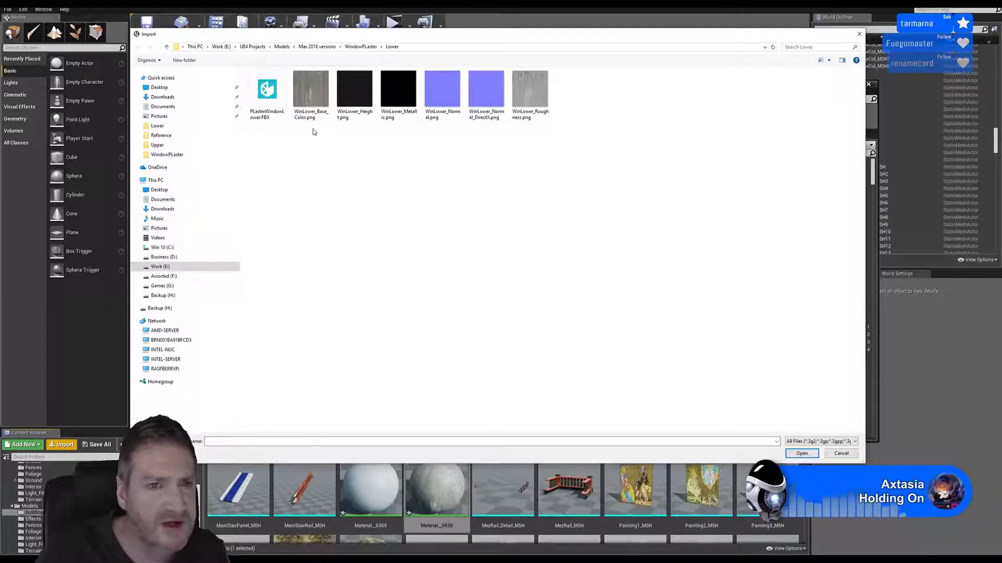
{"action": "left_click", "coordinate": [406, 105]}
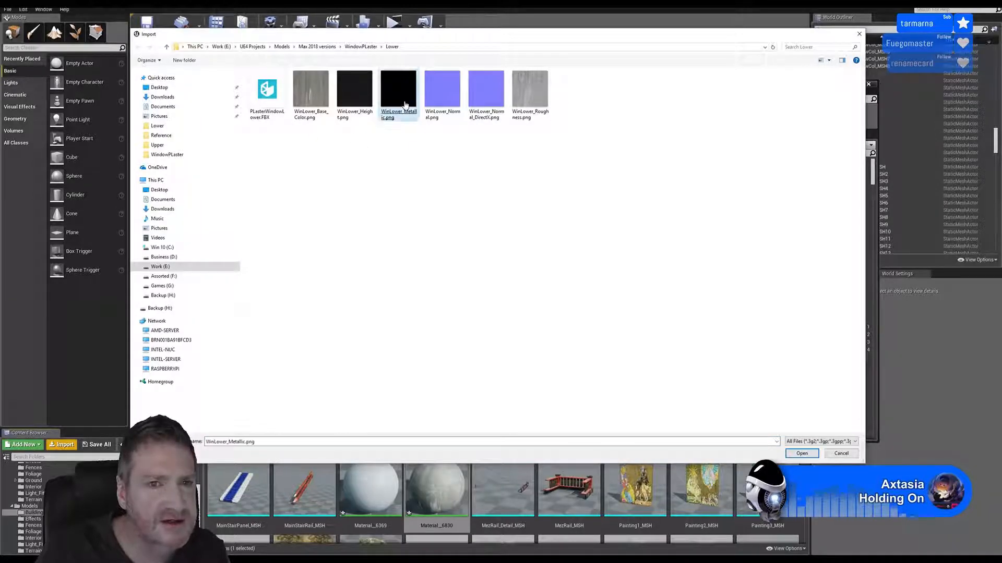
{"action": "left_click", "coordinate": [486, 105], "text": "ctrl"}
{"action": "left_click", "coordinate": [528, 99], "text": "ctrl"}
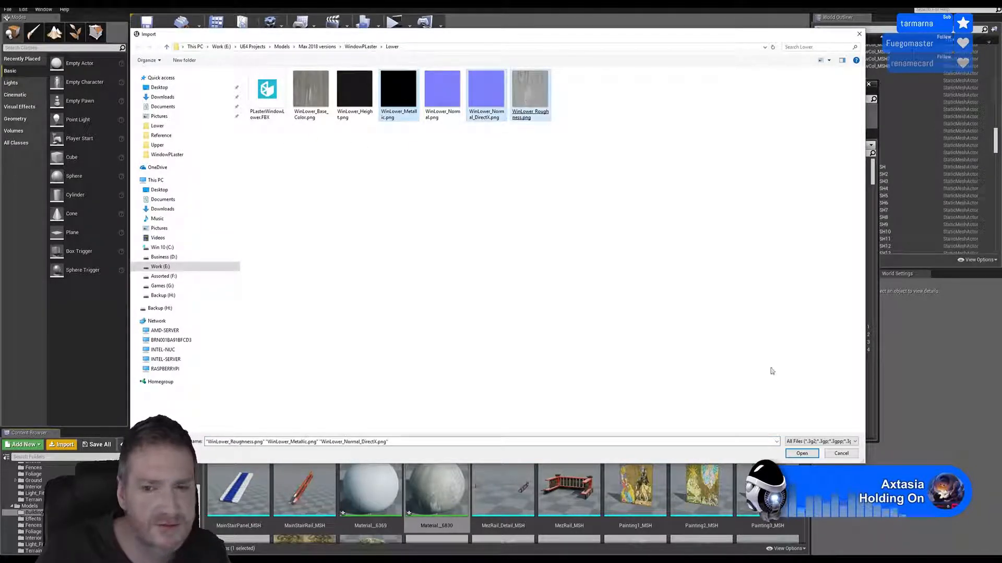
{"action": "left_click", "coordinate": [802, 453]}
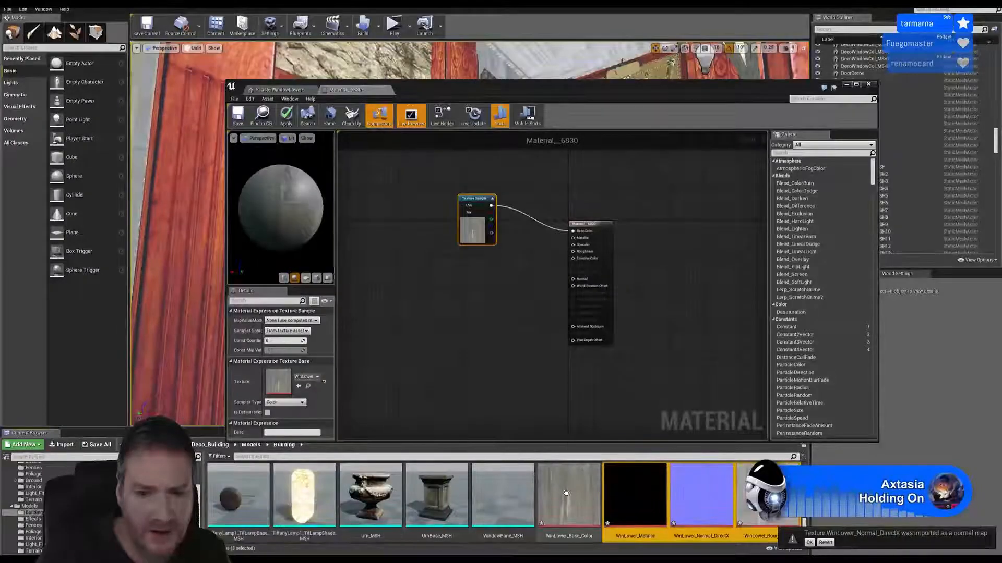
Add the WinLower metallic, normal and roughness textures to the Material__6830 graph, stacked below the base color sample
{"action": "left_click_drag", "start_coordinate": [632, 492], "coordinate": [476, 268]}
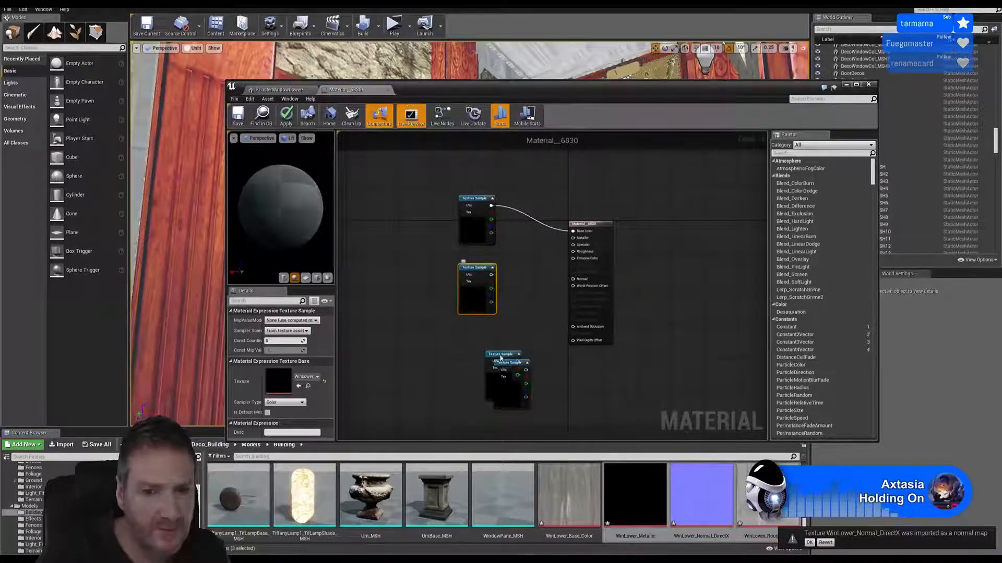
{"action": "left_click_drag", "start_coordinate": [500, 352], "coordinate": [474, 327]}
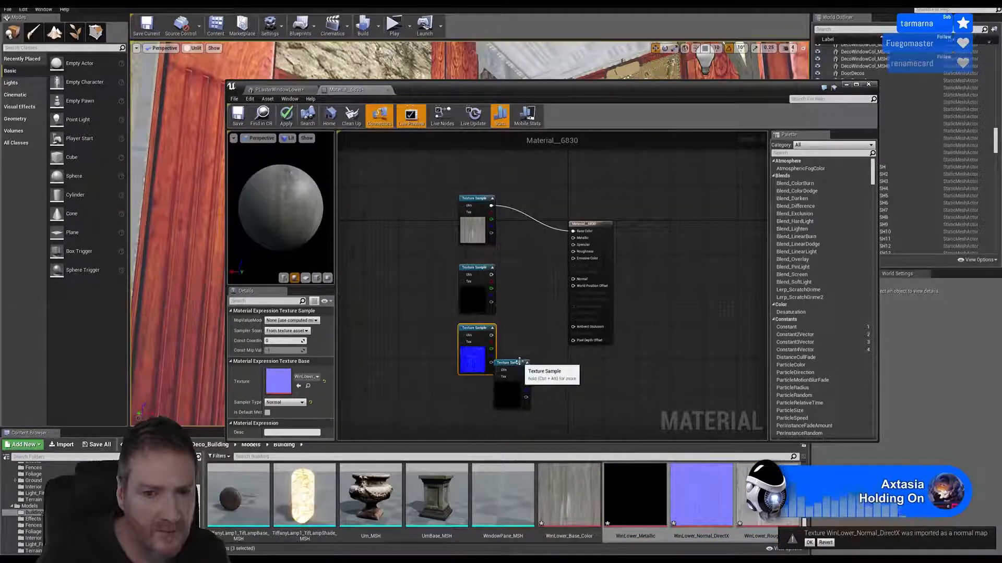
{"action": "left_click_drag", "start_coordinate": [515, 365], "coordinate": [482, 393]}
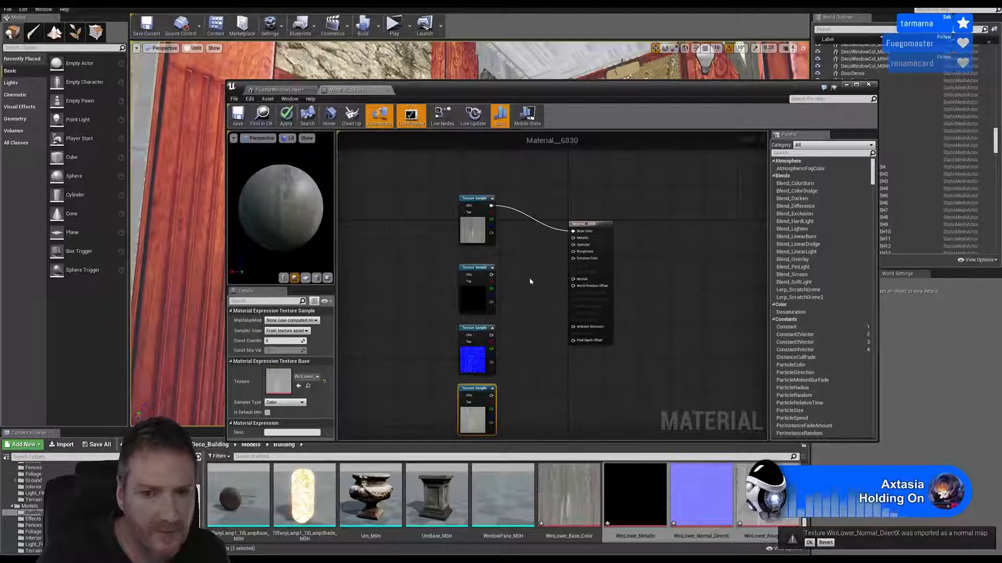
Connect the three new texture samples to the Metallic, Normal and Roughness inputs, and save and close the material
{"action": "scroll", "coordinate": [530, 282], "scroll_direction": "up", "scroll_amount": 3}
{"action": "left_click_drag", "start_coordinate": [468, 273], "coordinate": [591, 221]}
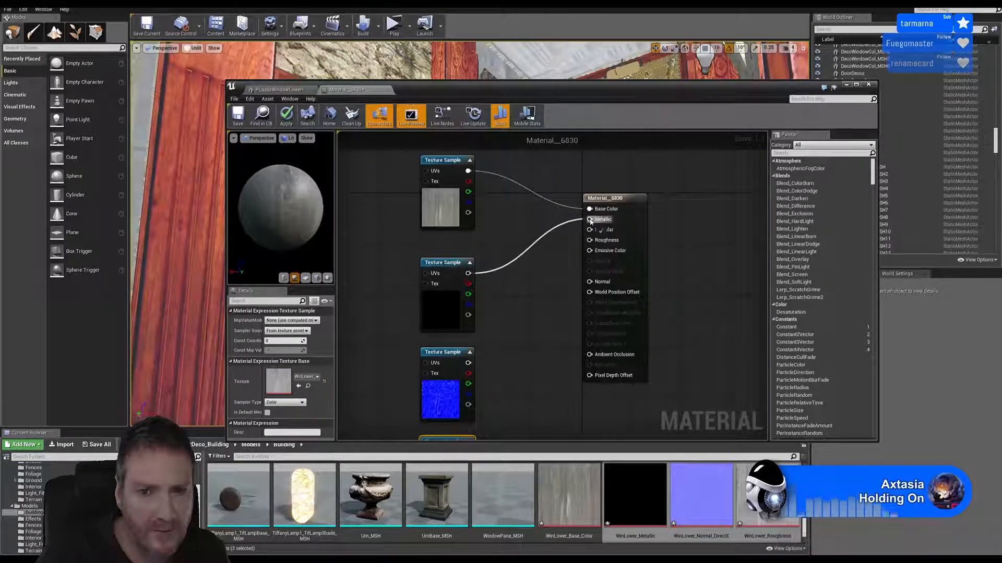
{"action": "left_click_drag", "start_coordinate": [468, 362], "coordinate": [589, 283]}
{"action": "right_click_drag", "start_coordinate": [551, 365], "coordinate": [534, 346]}
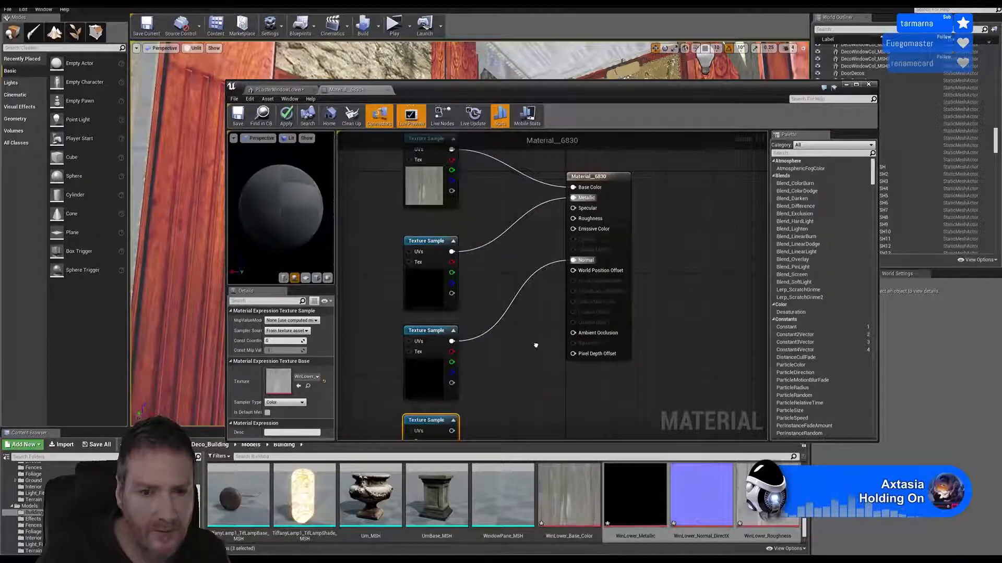
{"action": "left_click_drag", "start_coordinate": [452, 440], "coordinate": [574, 221]}
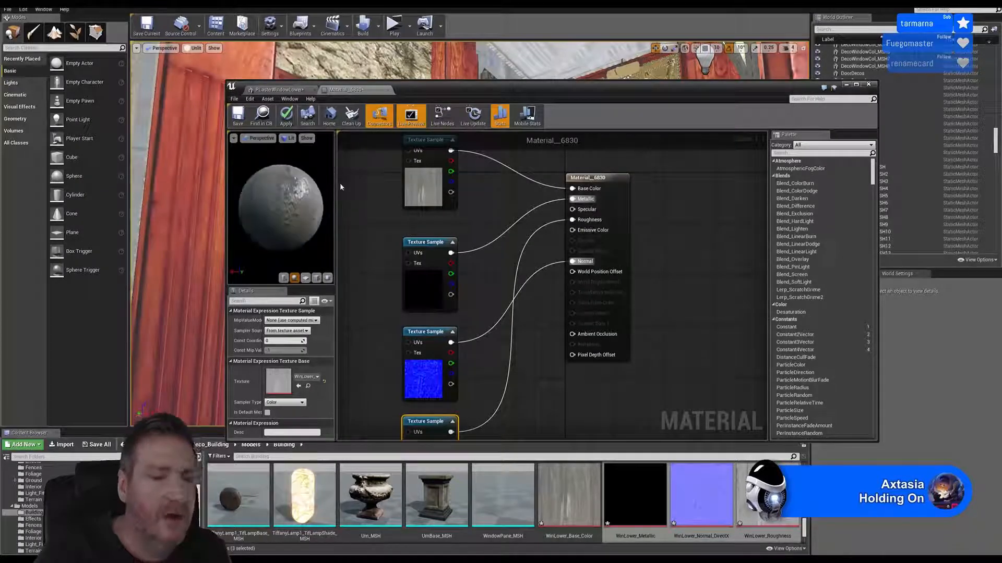
{"action": "left_click", "coordinate": [244, 125]}
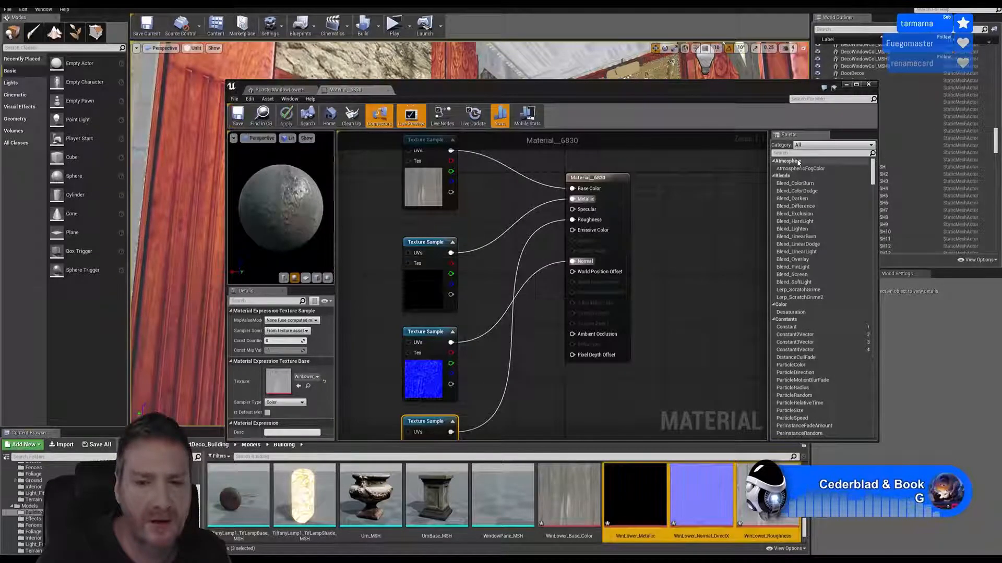
{"action": "left_click", "coordinate": [868, 85]}
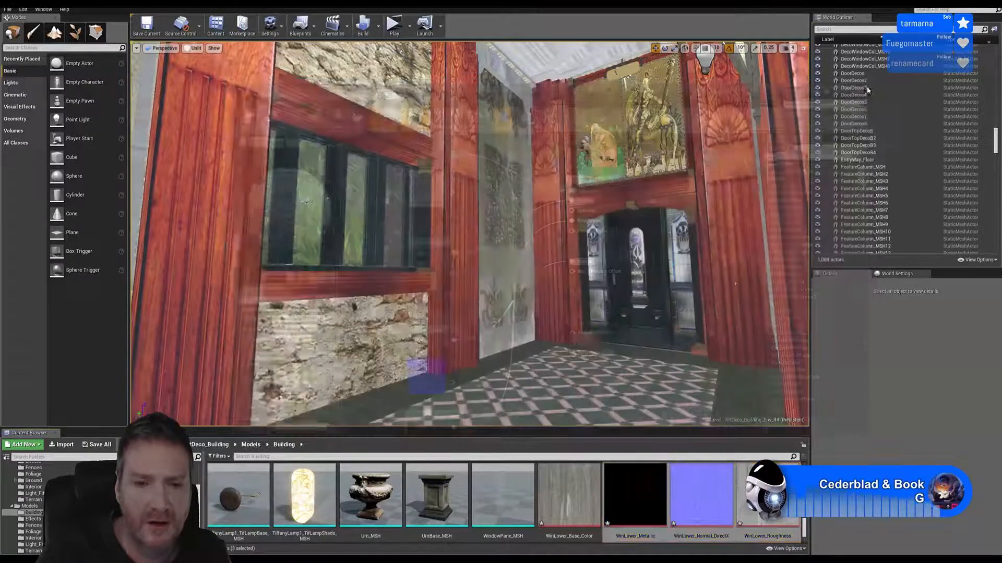
Rename Material__6830 in the Models > Building folder as PlasterWinLower_MAT
{"action": "scroll", "coordinate": [655, 511], "scroll_direction": "up", "scroll_amount": 1}
{"action": "scroll", "coordinate": [655, 511], "scroll_direction": "up", "scroll_amount": 5}
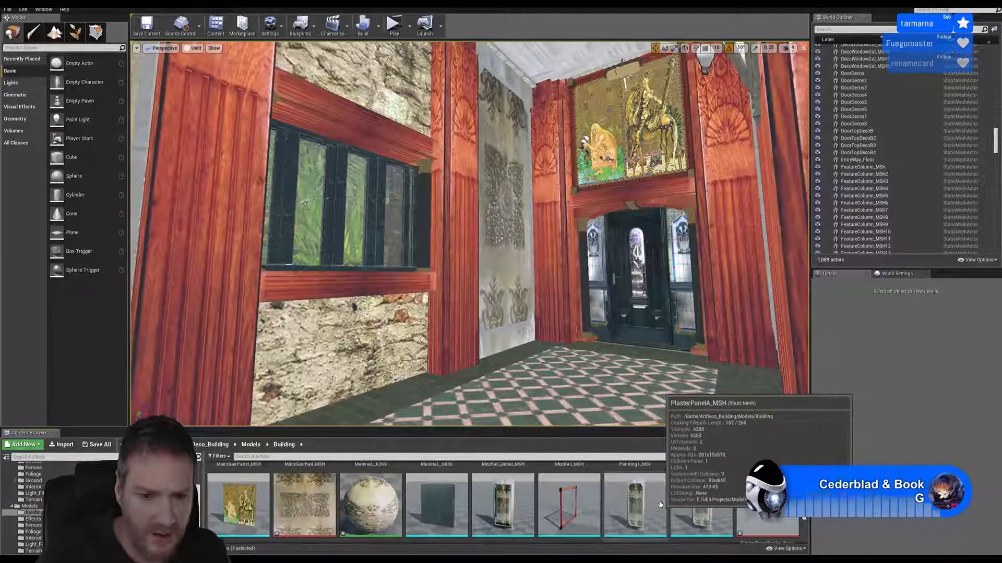
{"action": "scroll", "coordinate": [642, 505], "scroll_direction": "up", "scroll_amount": 2}
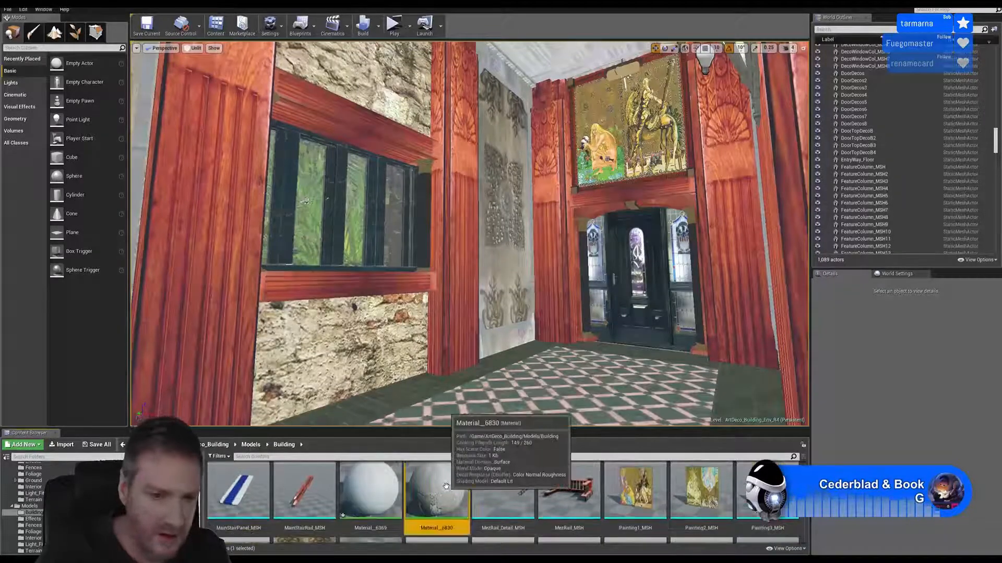
{"action": "right_click", "coordinate": [447, 486]}
{"action": "left_click", "coordinate": [472, 360]}
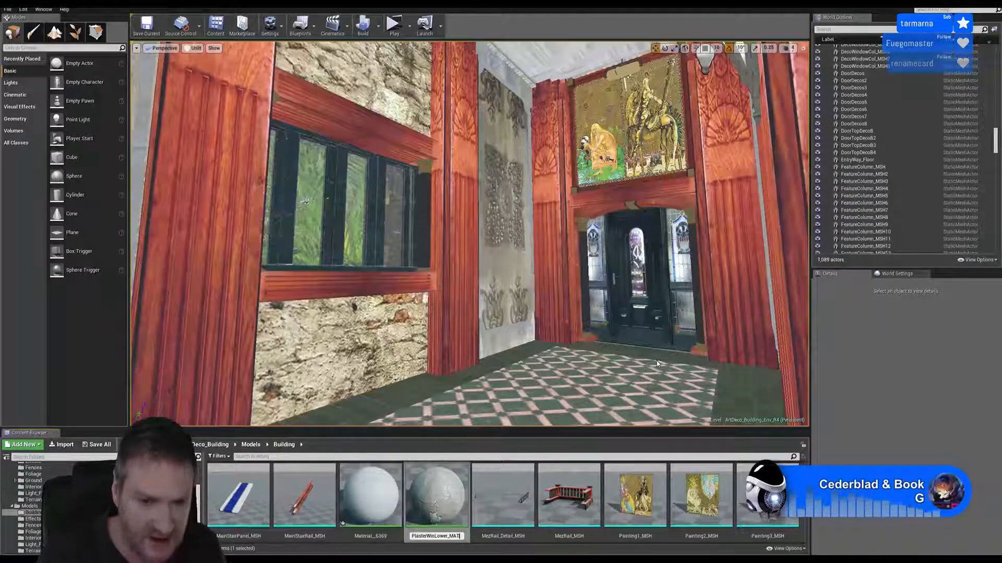
{"action": "key", "text": "Return"}
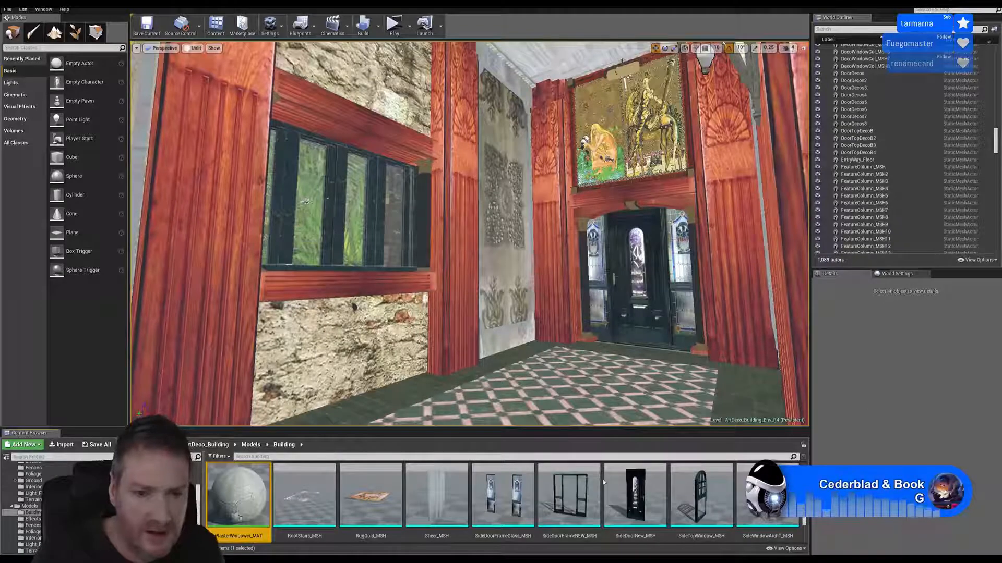
Open Material__6369, examine the Texture Sample feeding its base color, and close the material editor
{"action": "scroll", "coordinate": [603, 482], "scroll_direction": "up", "scroll_amount": 5}
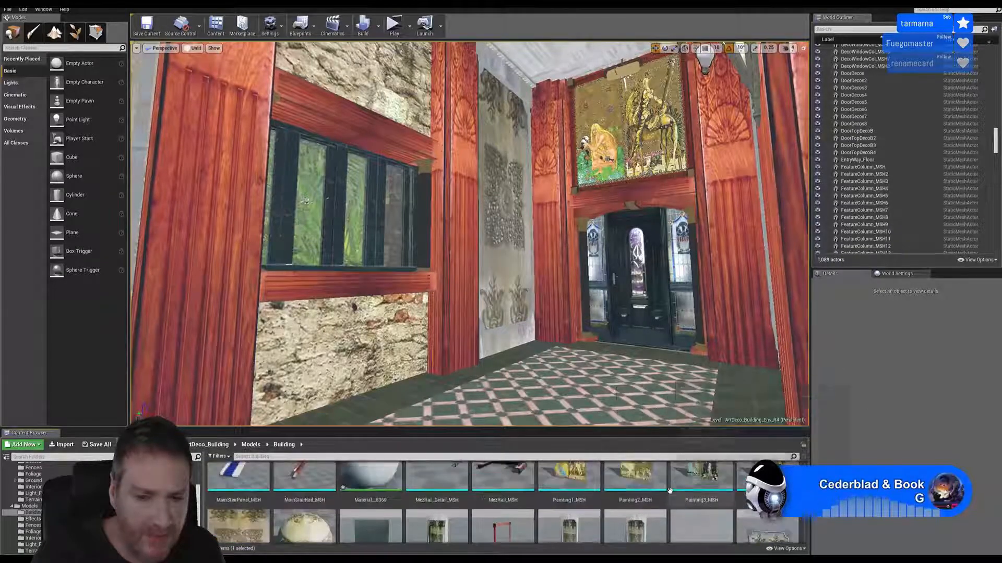
{"action": "scroll", "coordinate": [670, 490], "scroll_direction": "up", "scroll_amount": 1}
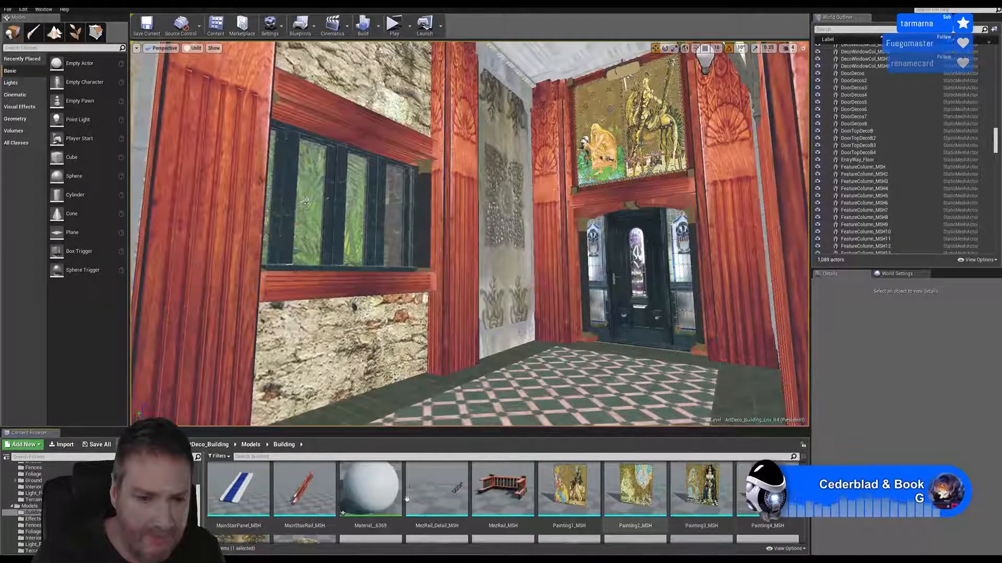
{"action": "double_click", "coordinate": [369, 488]}
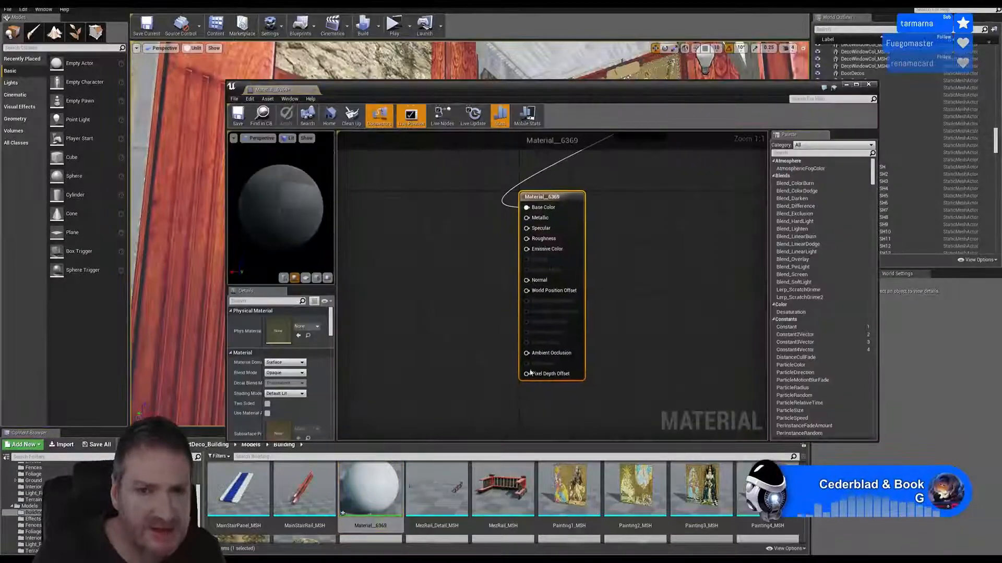
{"action": "right_click_drag", "start_coordinate": [596, 249], "coordinate": [570, 293]}
{"action": "right_click_drag", "start_coordinate": [620, 216], "coordinate": [610, 237]}
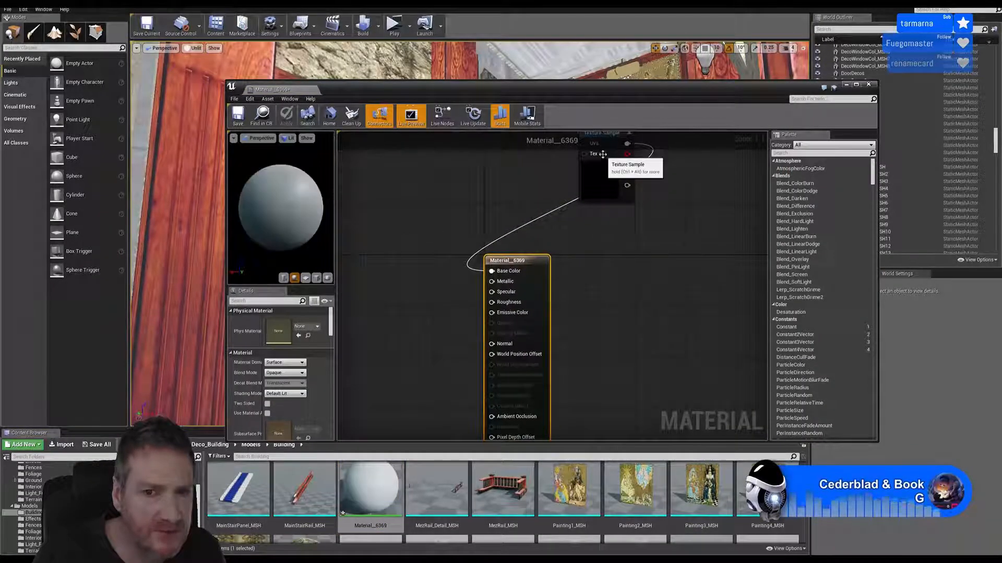
{"action": "left_click", "coordinate": [602, 153]}
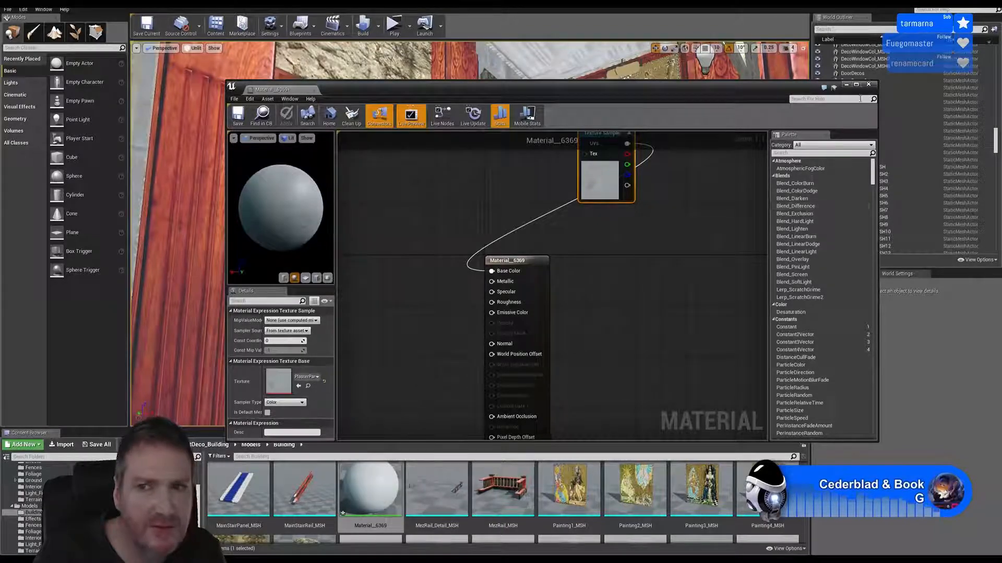
{"action": "left_click", "coordinate": [869, 85]}
Open the PLasterWindowLower static mesh and display the Materials > Building folder in the Content Browser
{"action": "scroll", "coordinate": [334, 490], "scroll_direction": "down", "scroll_amount": 3}
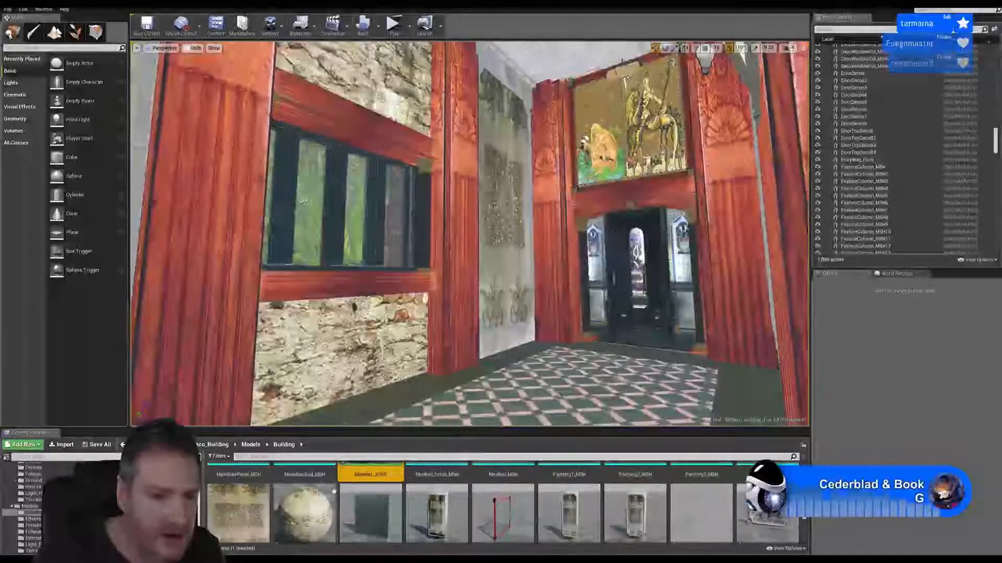
{"action": "scroll", "coordinate": [334, 492], "scroll_direction": "down", "scroll_amount": 4}
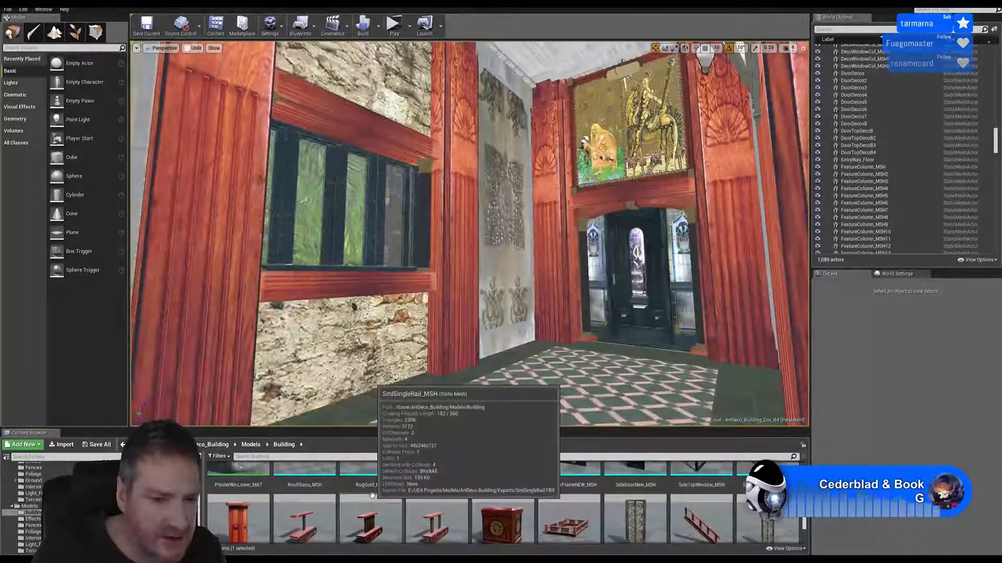
{"action": "scroll", "coordinate": [597, 503], "scroll_direction": "up", "scroll_amount": 3}
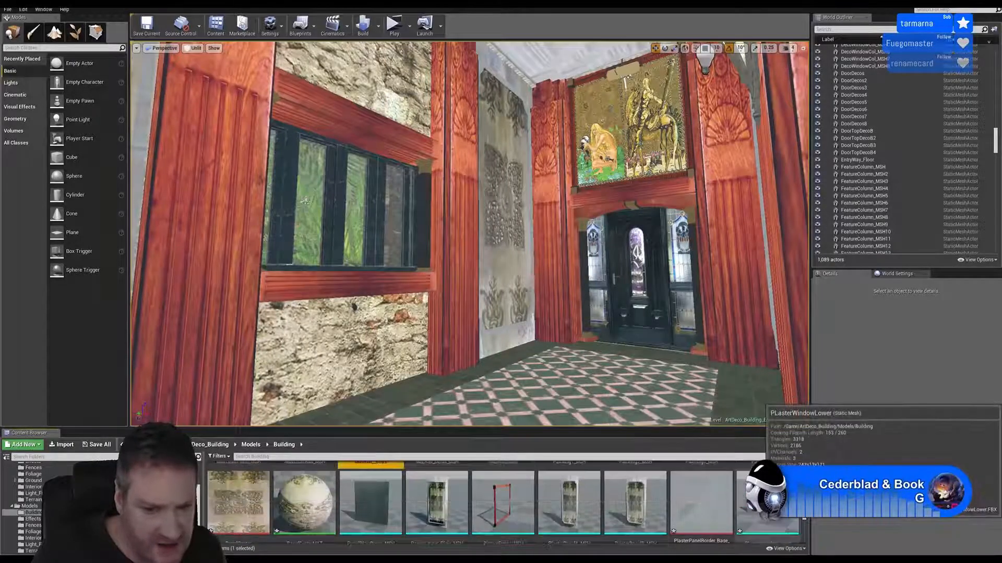
{"action": "double_click", "coordinate": [766, 502]}
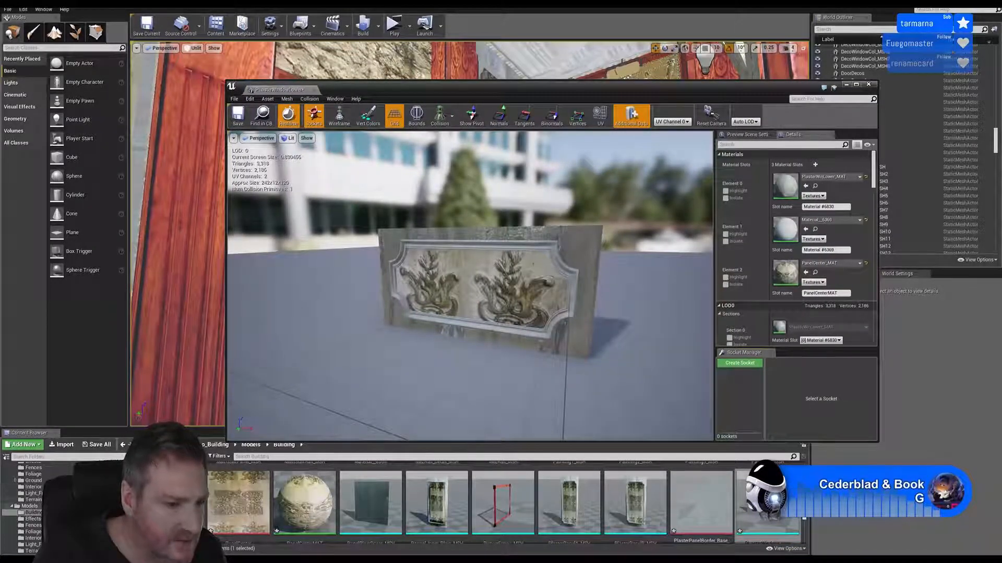
{"action": "scroll", "coordinate": [26, 506], "scroll_direction": "up", "scroll_amount": 2}
{"action": "left_click", "coordinate": [33, 481]}
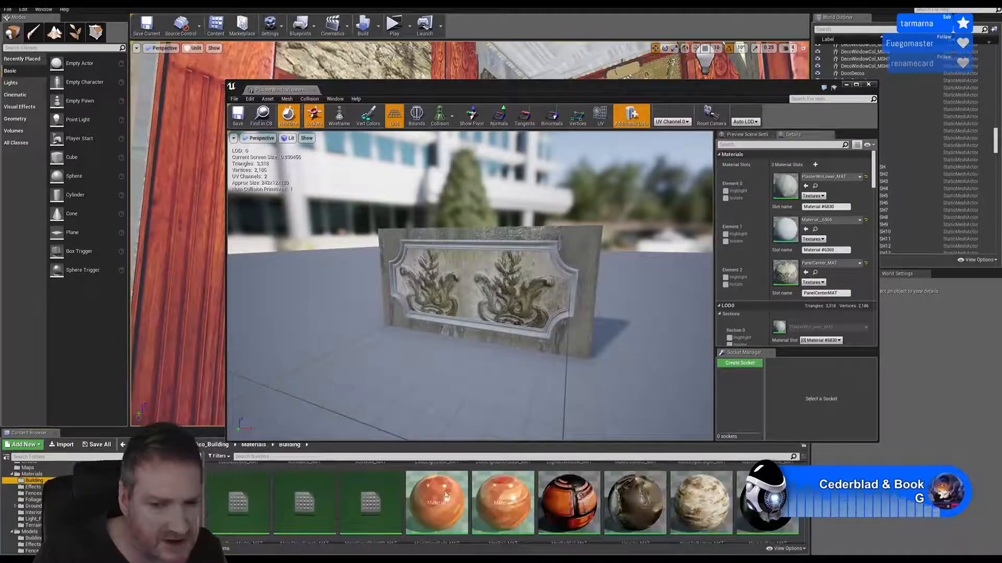
Assign PanelPlain_Border_MAT to the Element 1 material slot of the PLasterWindowLower mesh, and save and close the mesh
{"action": "scroll", "coordinate": [662, 505], "scroll_direction": "down", "scroll_amount": 5}
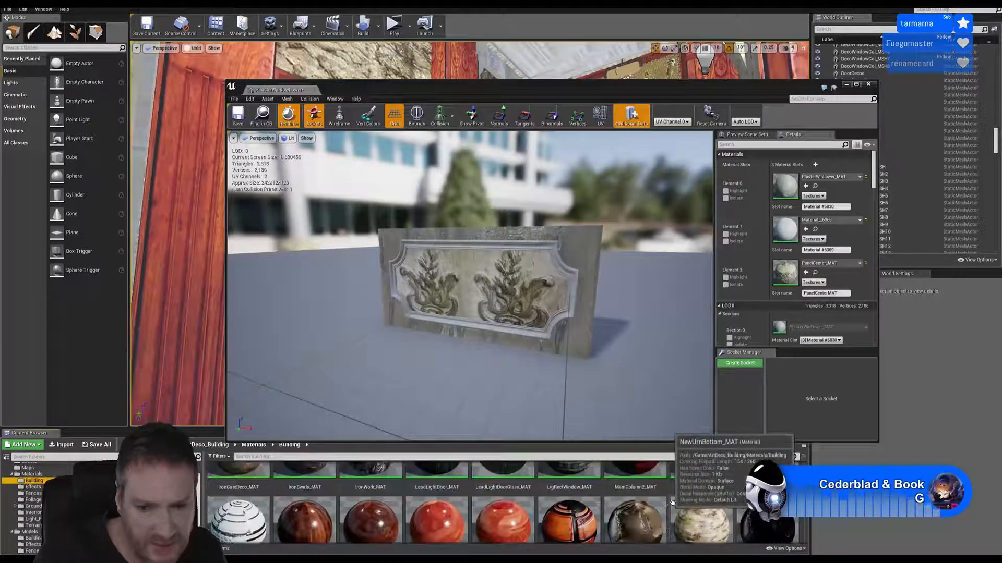
{"action": "scroll", "coordinate": [708, 501], "scroll_direction": "up", "scroll_amount": 5}
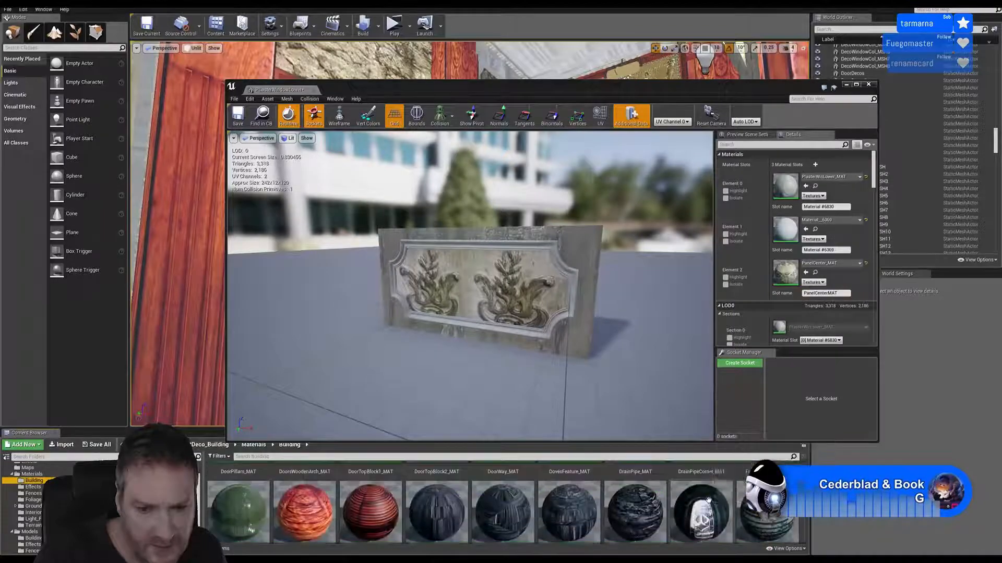
{"action": "scroll", "coordinate": [707, 501], "scroll_direction": "up", "scroll_amount": 1}
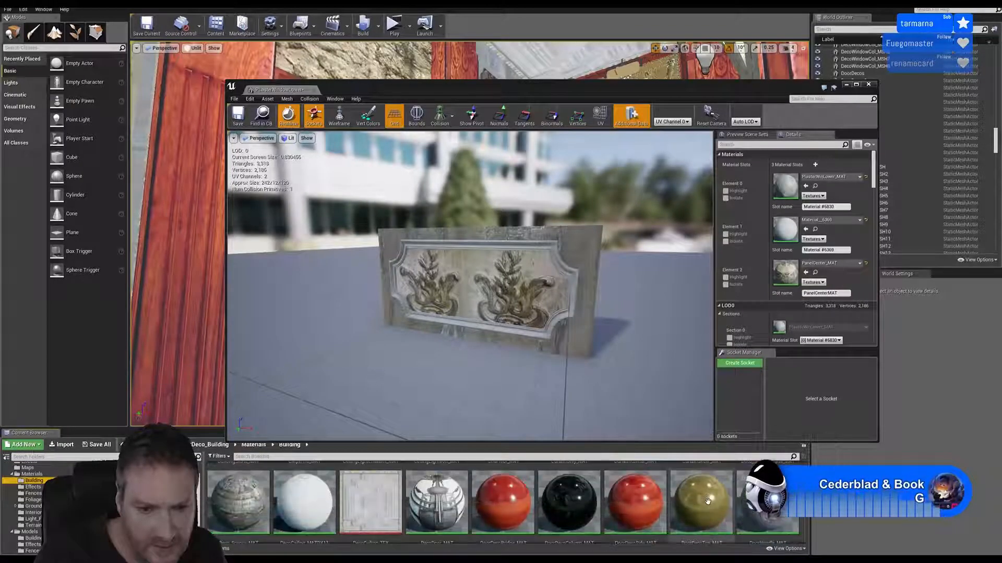
{"action": "scroll", "coordinate": [707, 501], "scroll_direction": "up", "scroll_amount": 5}
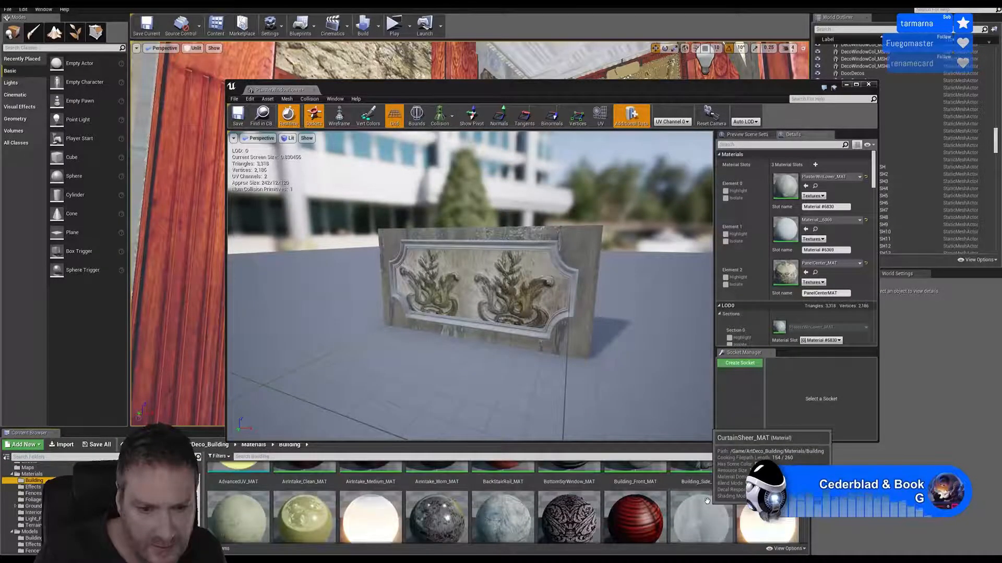
{"action": "scroll", "coordinate": [710, 501], "scroll_direction": "down", "scroll_amount": 5}
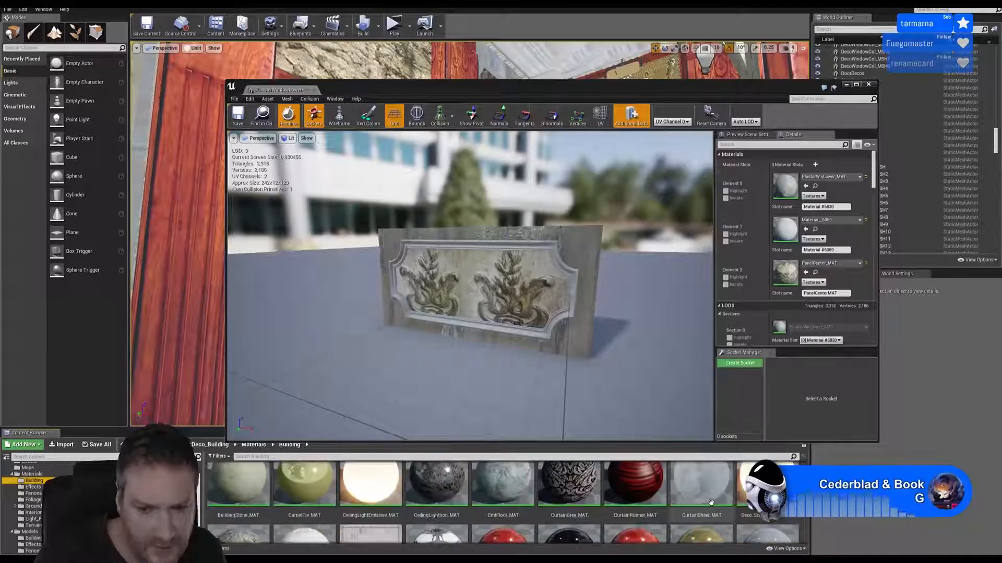
{"action": "scroll", "coordinate": [709, 503], "scroll_direction": "down", "scroll_amount": 4}
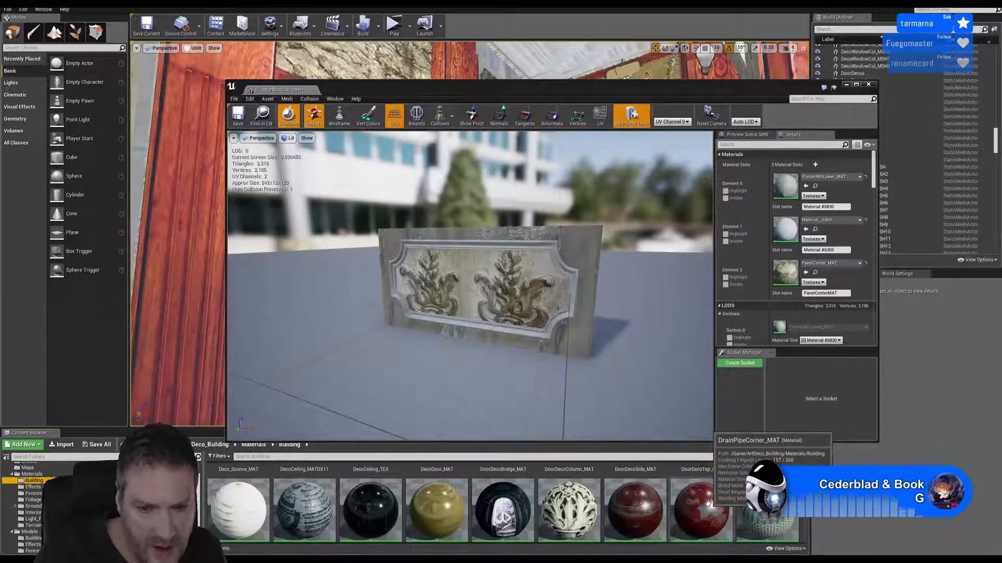
{"action": "scroll", "coordinate": [707, 503], "scroll_direction": "down", "scroll_amount": 4}
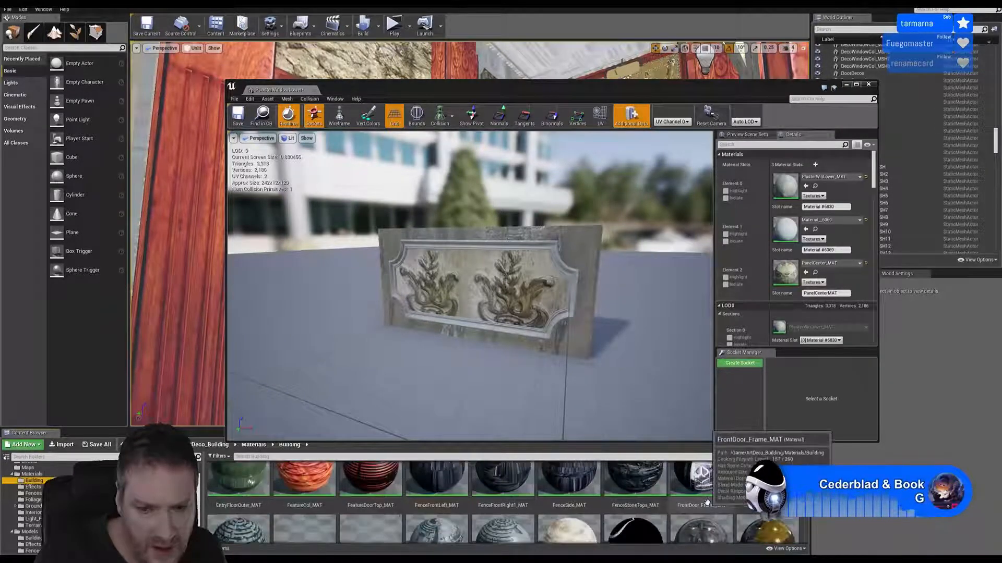
{"action": "scroll", "coordinate": [707, 502], "scroll_direction": "down", "scroll_amount": 5}
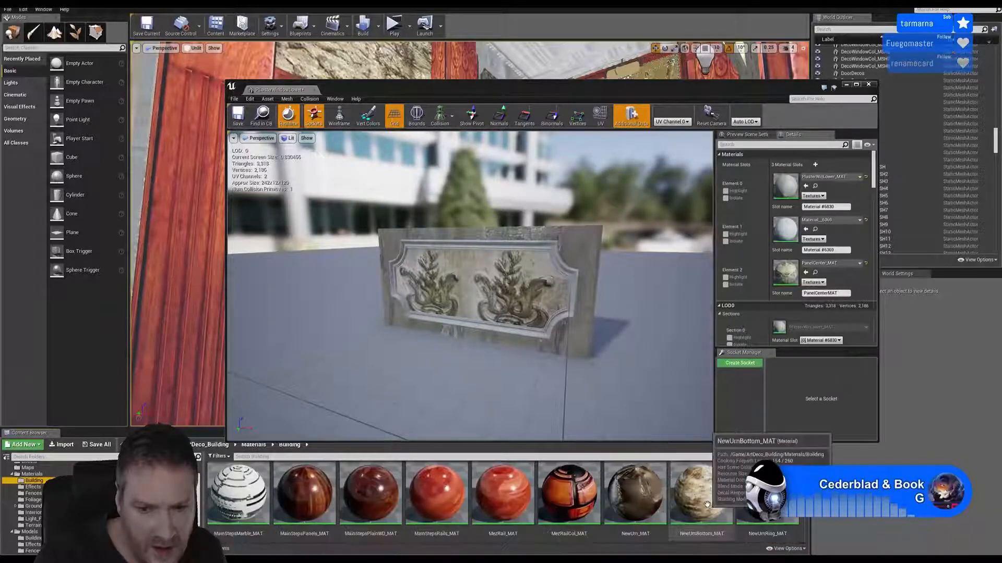
{"action": "scroll", "coordinate": [707, 502], "scroll_direction": "down", "scroll_amount": 3}
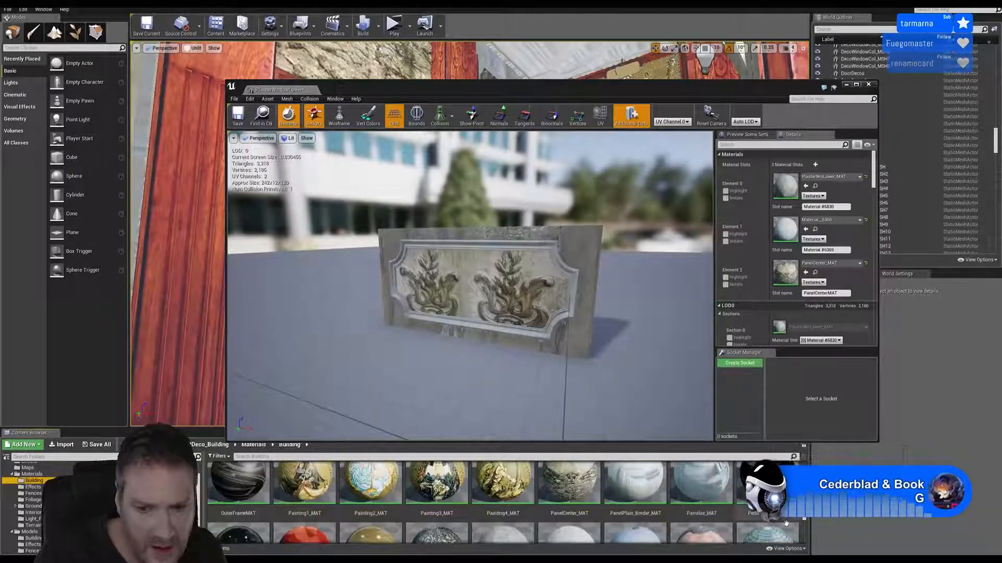
{"action": "left_click_drag", "start_coordinate": [635, 491], "coordinate": [790, 232]}
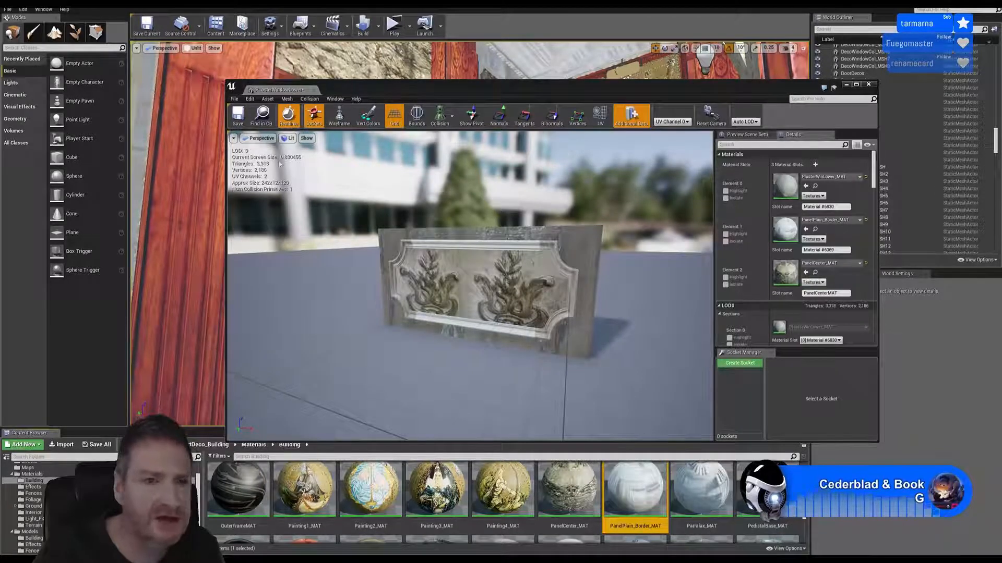
{"action": "left_click", "coordinate": [242, 118]}
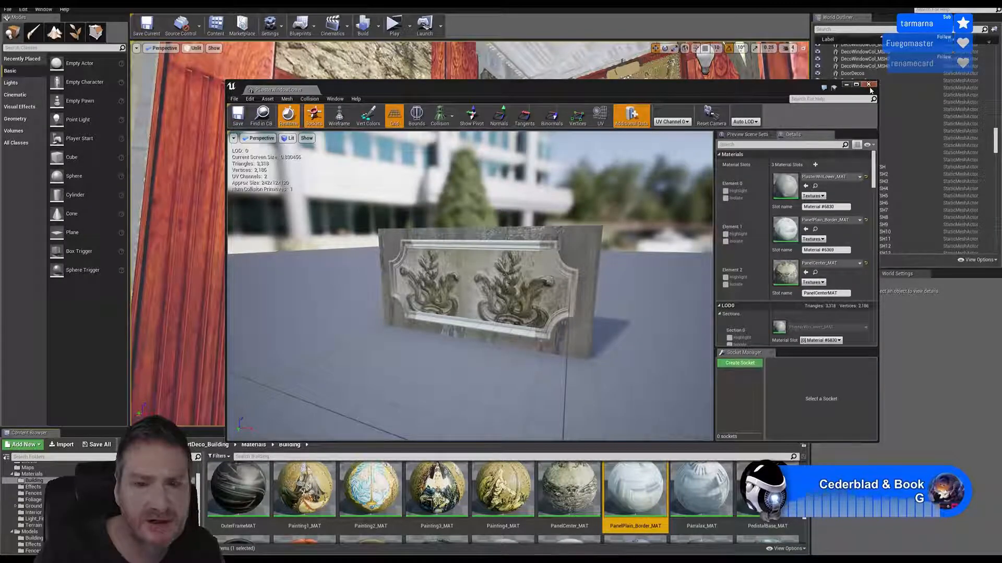
{"action": "left_click", "coordinate": [868, 85]}
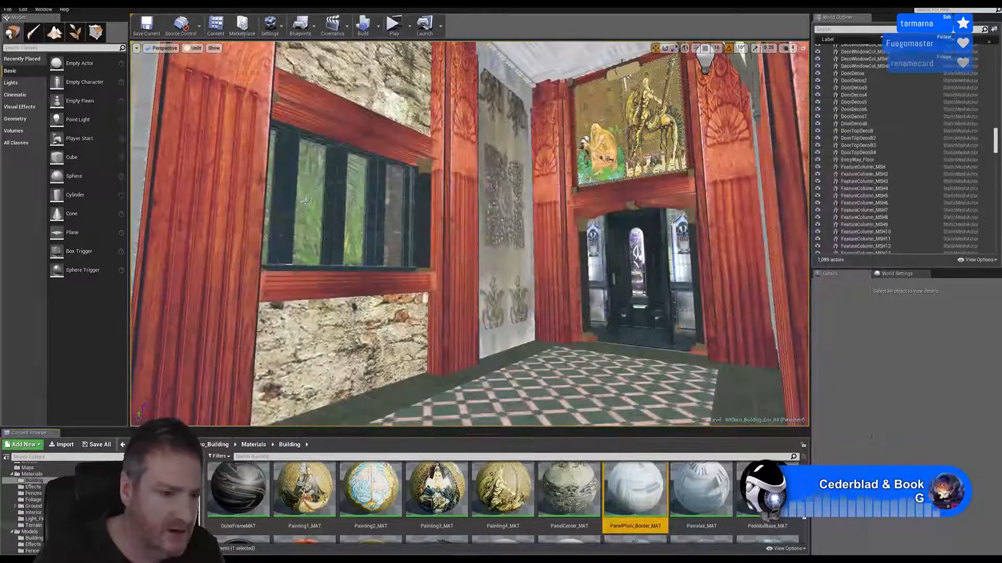
Import PlasterWindowUpper.FBX from the WindowPLaster Upper folder into Models > Building, keeping the current FBX import options
{"action": "scroll", "coordinate": [33, 514], "scroll_direction": "down", "scroll_amount": 2}
{"action": "left_click", "coordinate": [36, 513]}
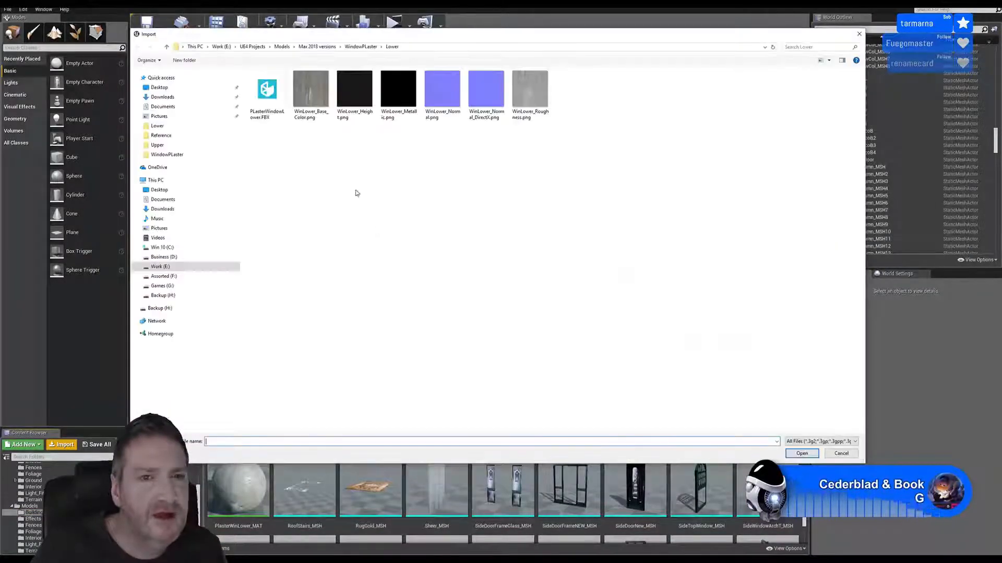
{"action": "left_click", "coordinate": [361, 46]}
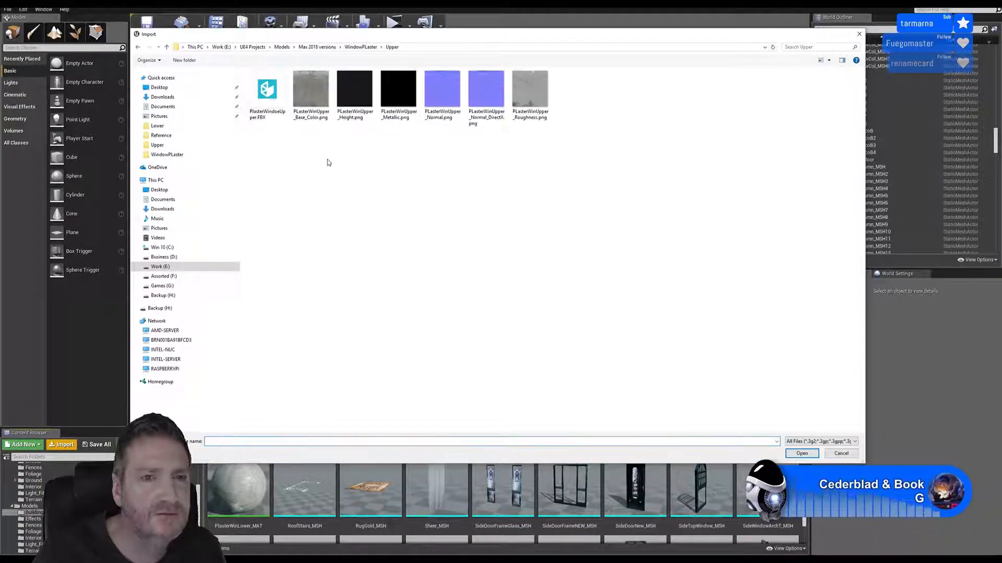
{"action": "double_click", "coordinate": [267, 91]}
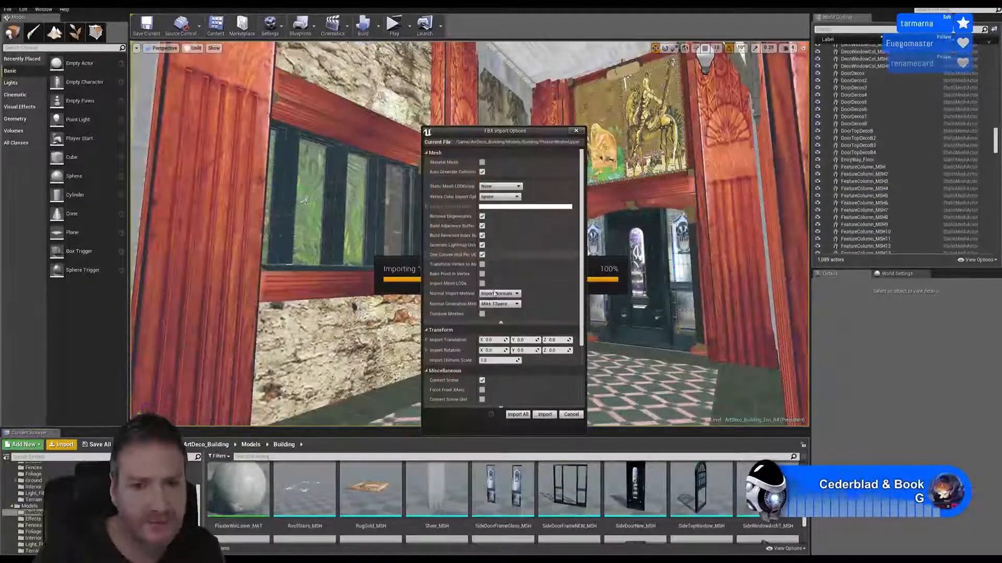
{"action": "left_click", "coordinate": [542, 411]}
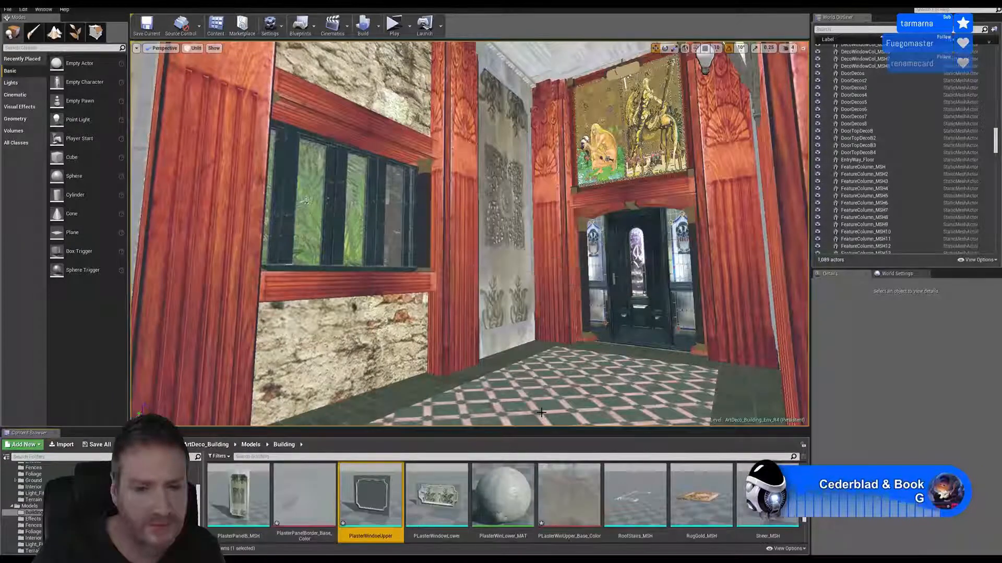
Open the imported PlasterWindowUpper mesh, and open Material__6831 from its Element 0 slot for editing
{"action": "double_click", "coordinate": [376, 496]}
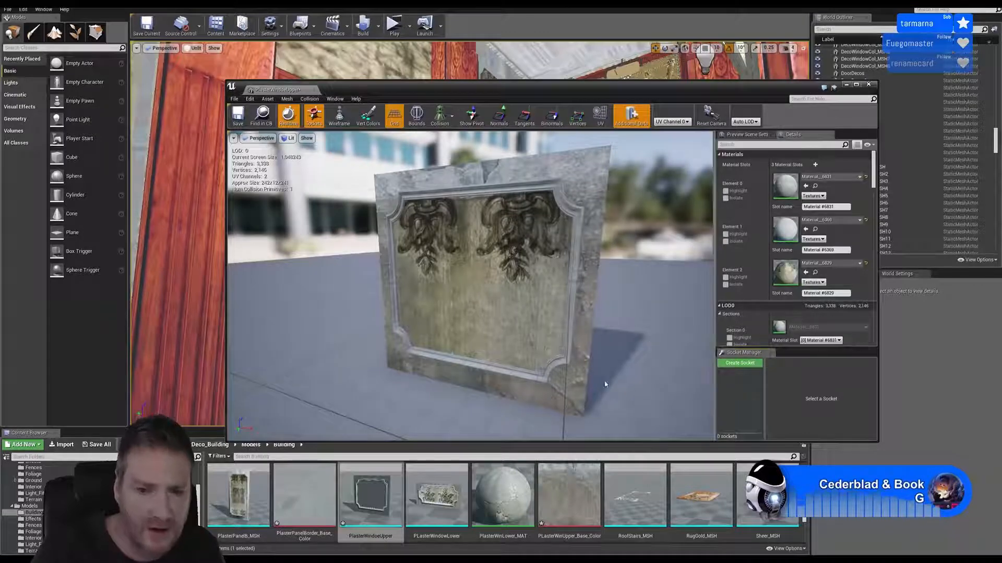
{"action": "scroll", "coordinate": [102, 495], "scroll_direction": "up", "scroll_amount": 3}
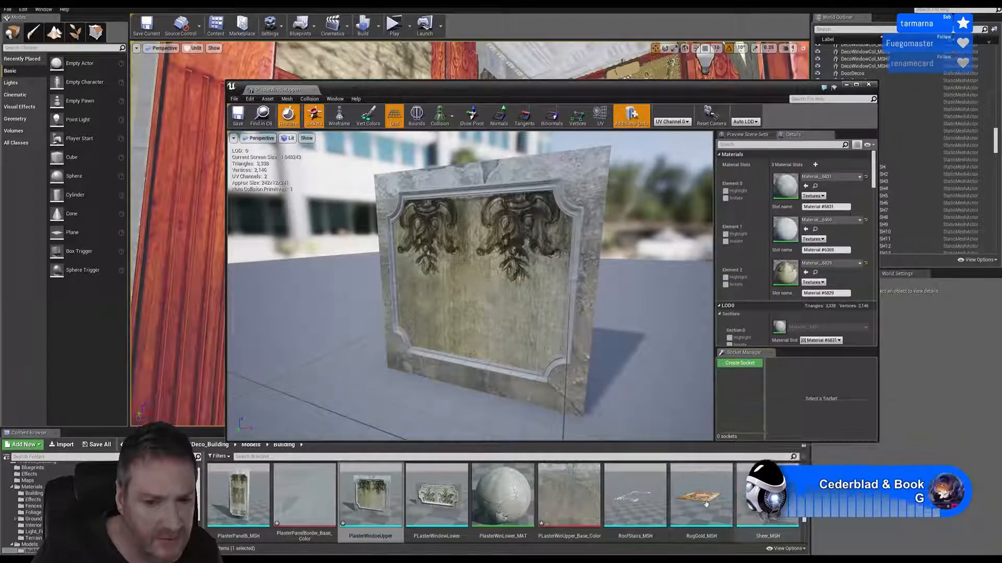
{"action": "scroll", "coordinate": [729, 512], "scroll_direction": "up", "scroll_amount": 3}
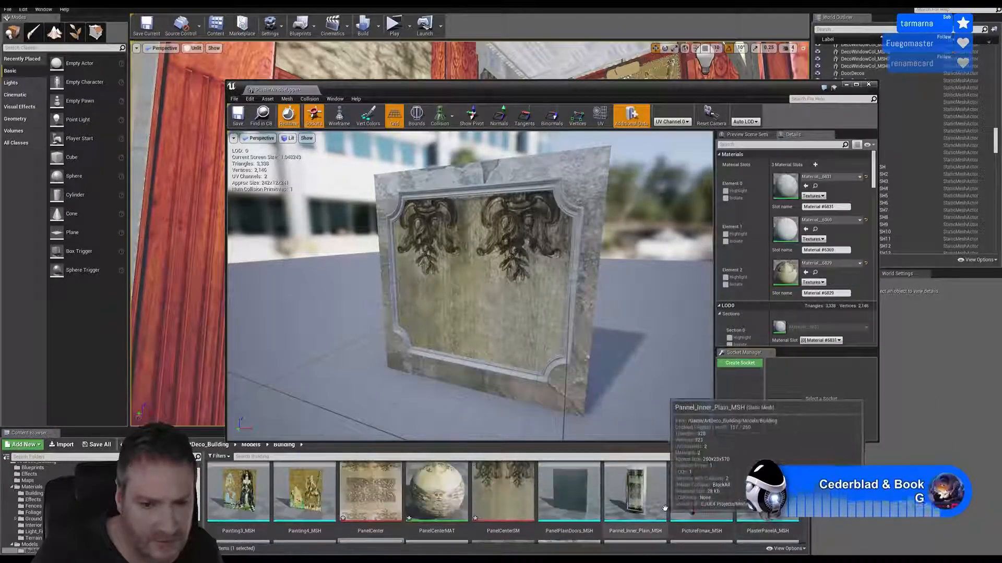
{"action": "scroll", "coordinate": [685, 503], "scroll_direction": "up", "scroll_amount": 2}
{"action": "scroll", "coordinate": [687, 506], "scroll_direction": "down", "scroll_amount": 1}
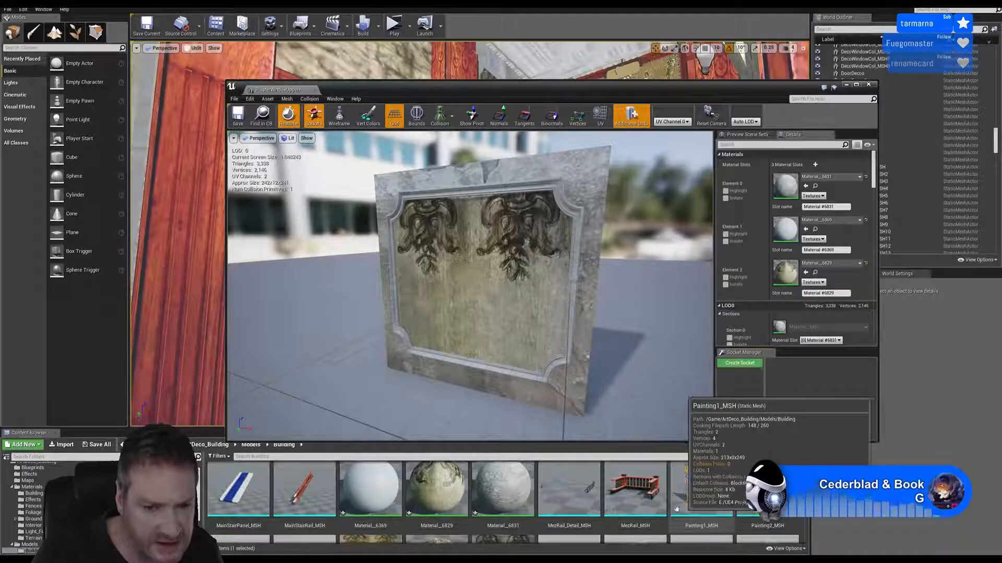
{"action": "double_click", "coordinate": [497, 495]}
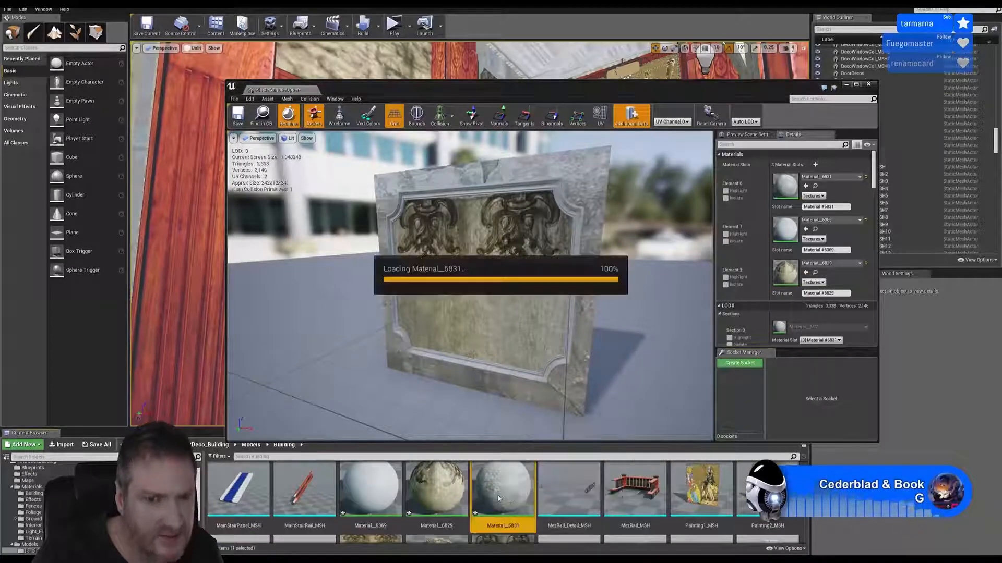
Move the base colour Texture Sample node in the Material__6831 graph to the left of the material's Base Color input
{"action": "right_click_drag", "start_coordinate": [628, 301], "coordinate": [626, 301]}
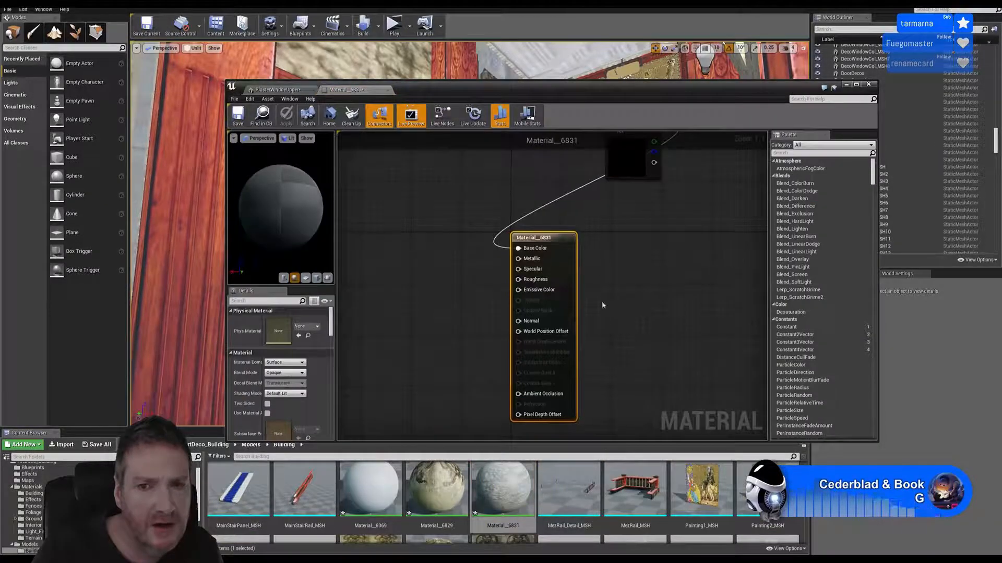
{"action": "right_click_drag", "start_coordinate": [605, 221], "coordinate": [600, 245]}
{"action": "right_click_drag", "start_coordinate": [635, 276], "coordinate": [632, 293]}
{"action": "left_click", "coordinate": [625, 154]}
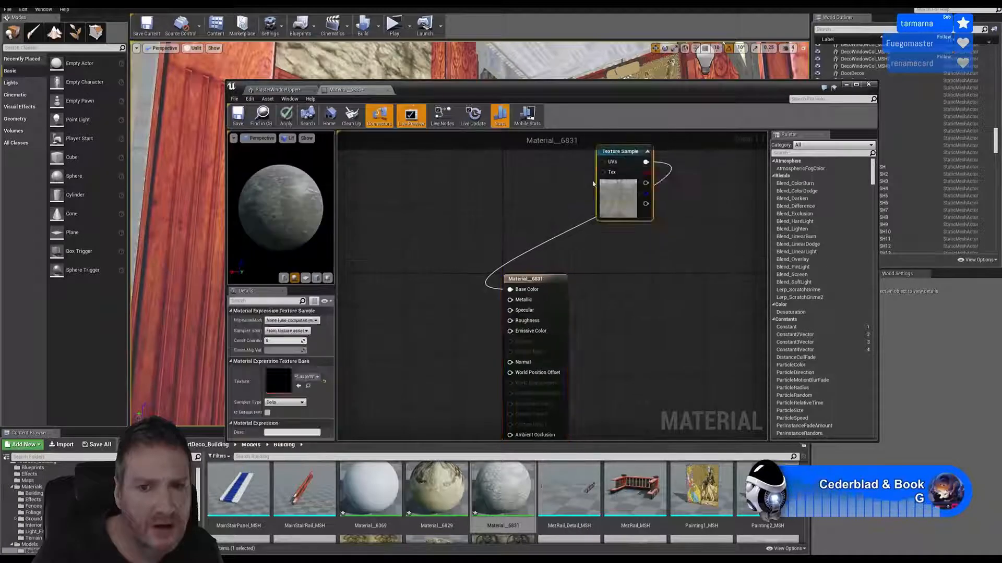
{"action": "left_click_drag", "start_coordinate": [624, 154], "coordinate": [431, 255]}
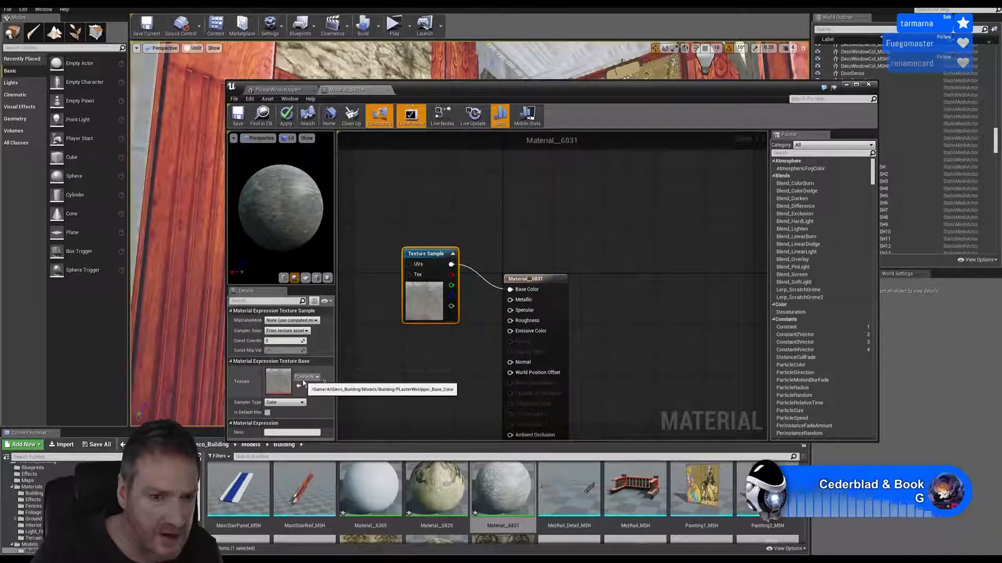
{"action": "right_click_drag", "start_coordinate": [628, 346], "coordinate": [585, 329]}
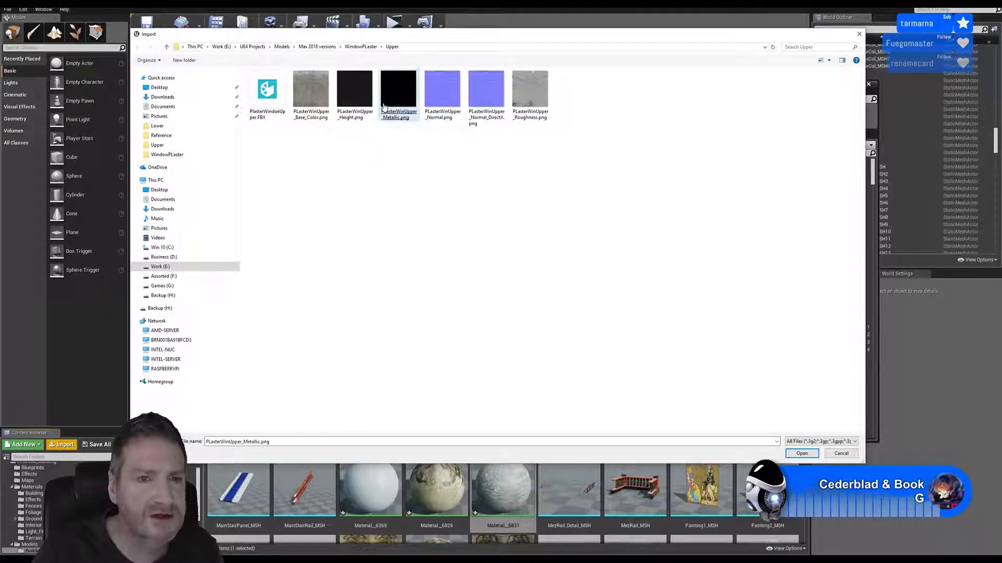
Import PLasterWinUpper_Metallic.png, PLasterWinUpper_Normal_DirectX.png and PLasterWinUpper_Roughness.png from the WindowPLaster Upper folder into Models > Building
{"action": "left_click", "coordinate": [480, 104], "text": "ctrl"}
{"action": "left_click", "coordinate": [531, 100], "text": "ctrl"}
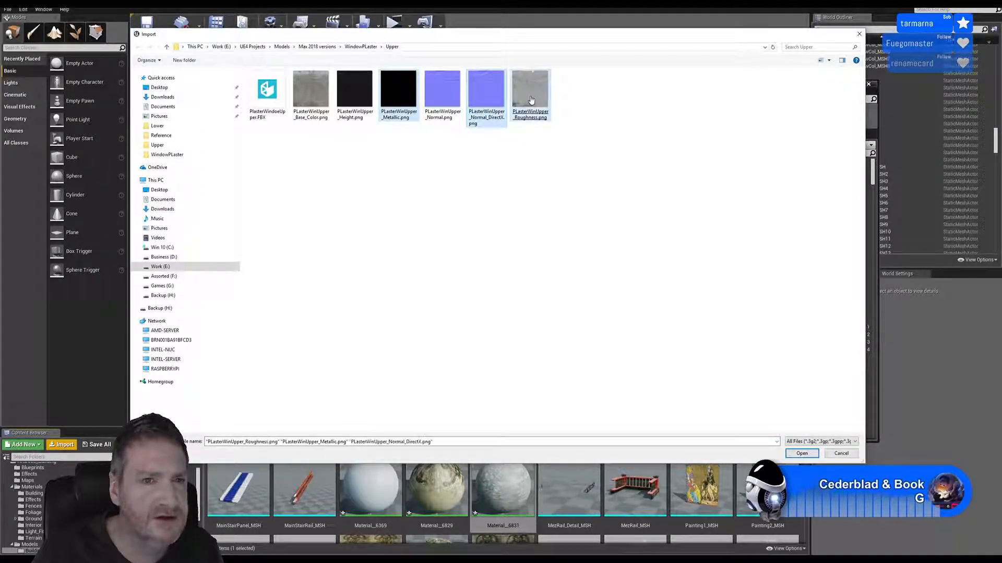
{"action": "left_click", "coordinate": [802, 454]}
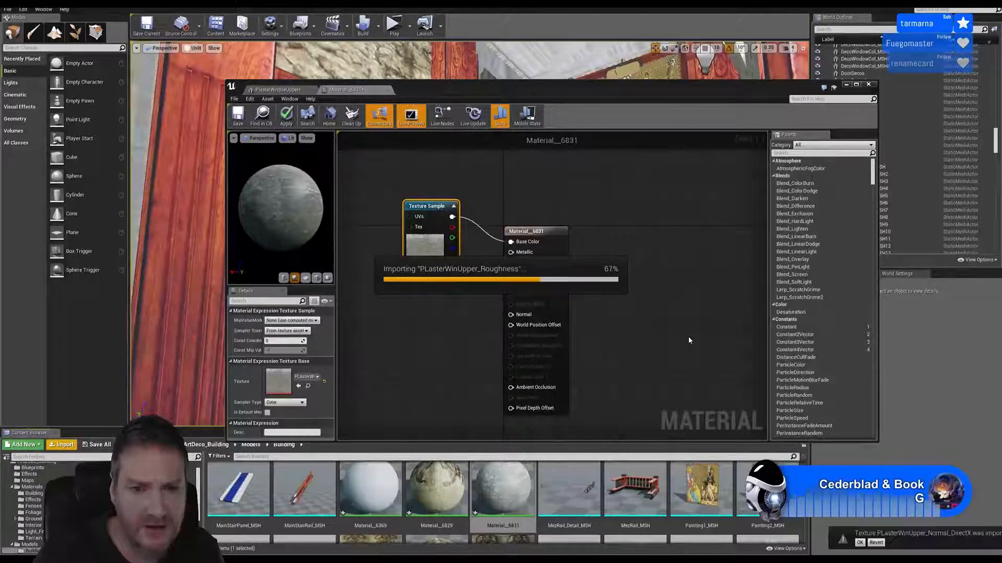
Add the imported metallic, normal and roughness textures to the Material__6831 graph and stack their nodes below the base colour sample
{"action": "left_click_drag", "start_coordinate": [644, 481], "coordinate": [442, 334]}
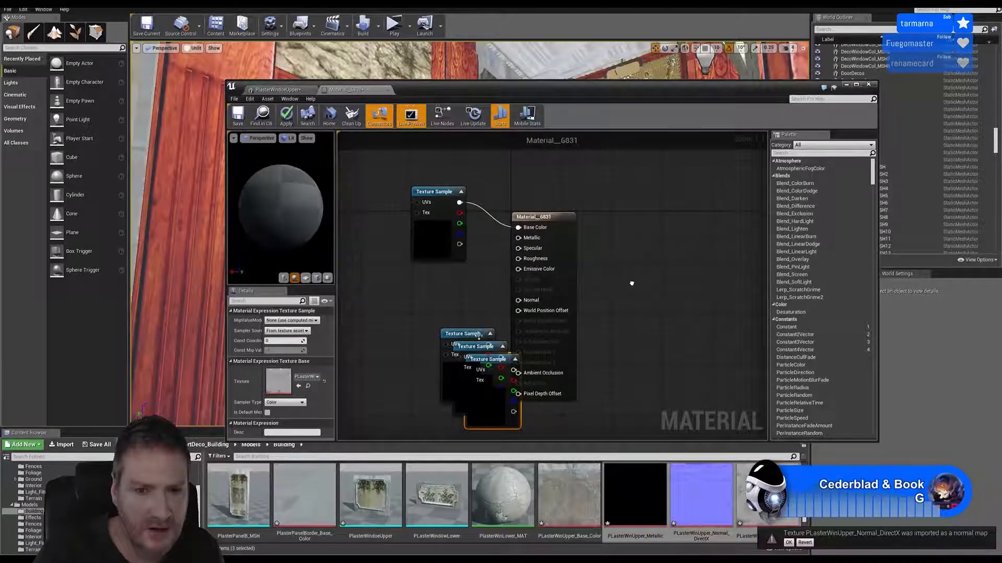
{"action": "left_click_drag", "start_coordinate": [471, 337], "coordinate": [442, 292]}
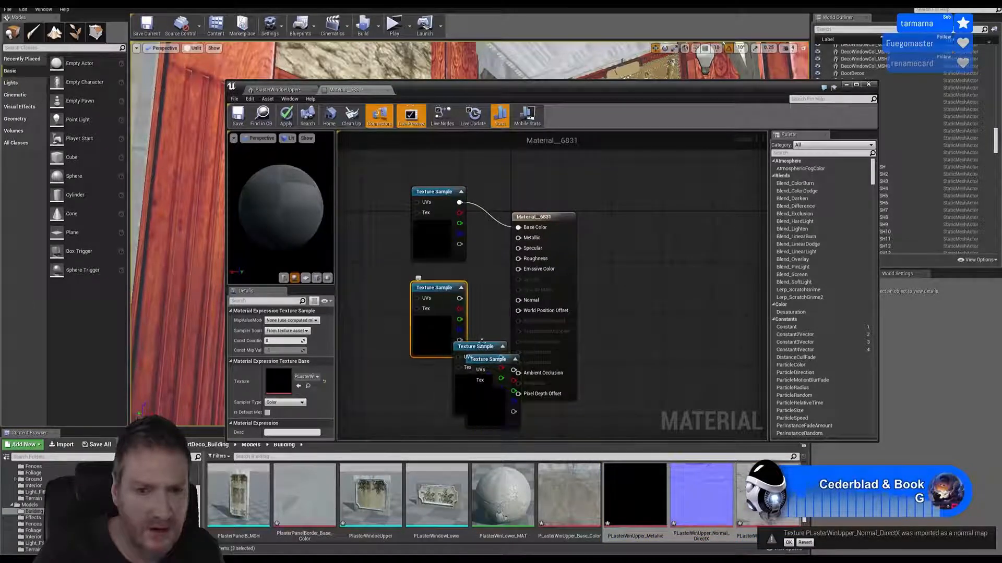
{"action": "left_click_drag", "start_coordinate": [477, 347], "coordinate": [430, 371]}
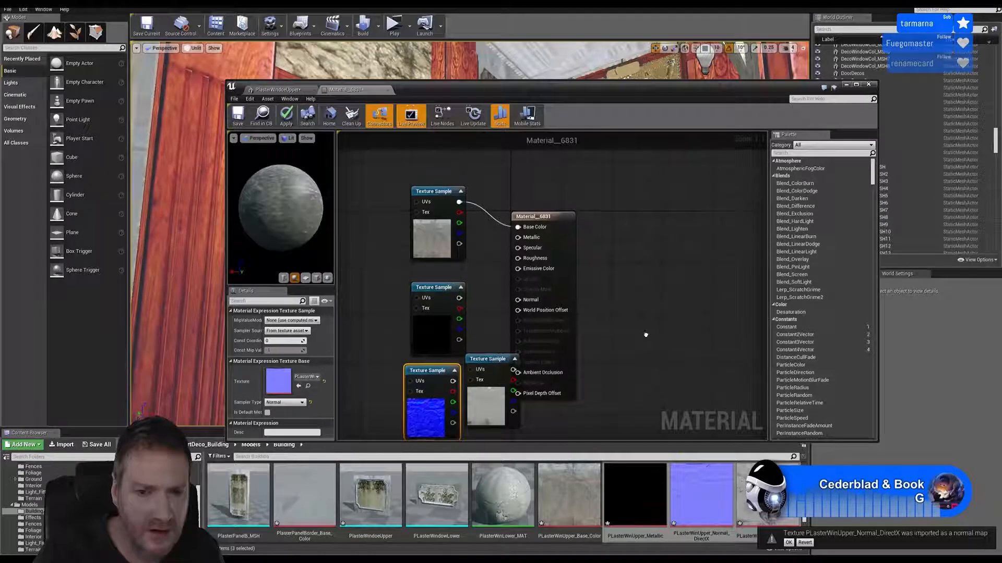
{"action": "right_click_drag", "start_coordinate": [526, 380], "coordinate": [535, 324]}
{"action": "left_click_drag", "start_coordinate": [504, 309], "coordinate": [443, 410]}
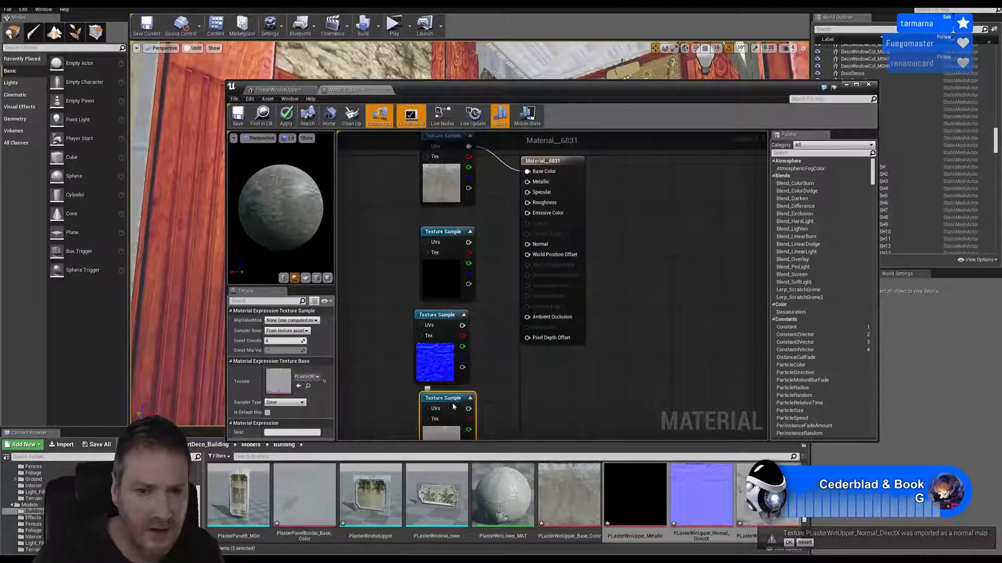
{"action": "right_click_drag", "start_coordinate": [477, 251], "coordinate": [465, 287]}
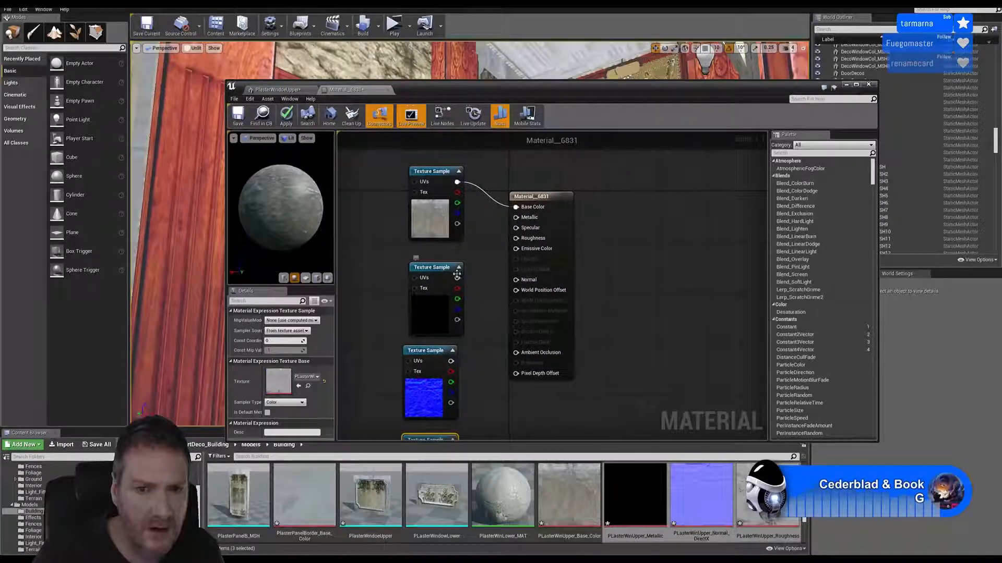
Connect the three new texture samples to the Metallic, Normal and Roughness inputs of Material__6831, and save and close the material
{"action": "left_click_drag", "start_coordinate": [457, 278], "coordinate": [521, 220]}
{"action": "left_click_drag", "start_coordinate": [451, 361], "coordinate": [520, 284]}
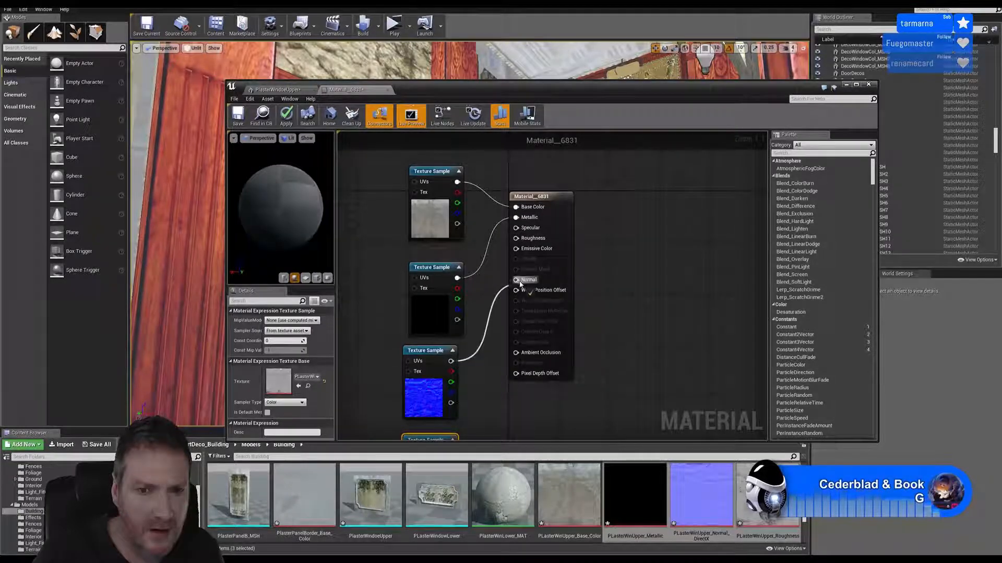
{"action": "right_click_drag", "start_coordinate": [487, 373], "coordinate": [478, 351]}
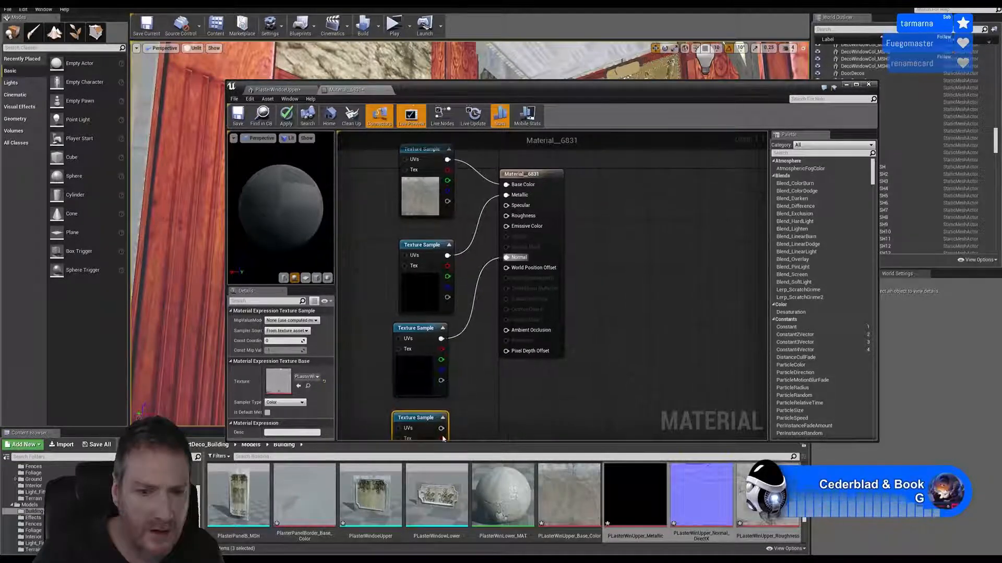
{"action": "left_click_drag", "start_coordinate": [441, 439], "coordinate": [510, 221]}
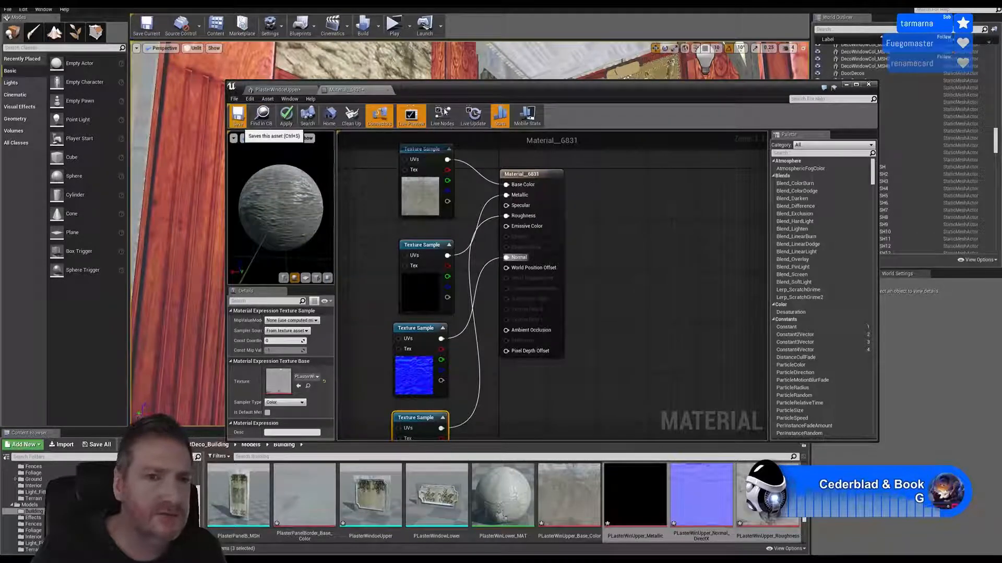
{"action": "key", "text": "ctrl+s"}
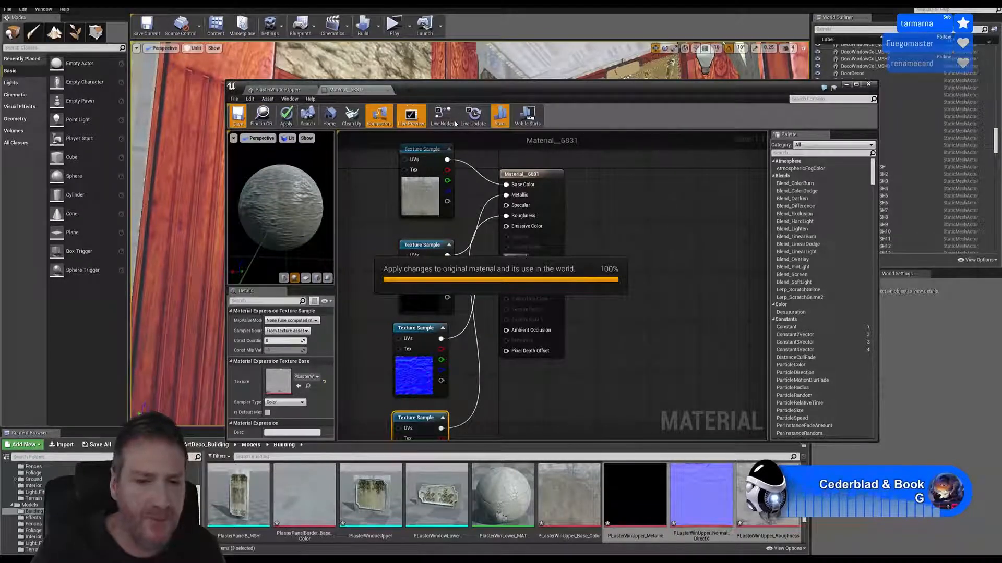
{"action": "left_click", "coordinate": [389, 89]}
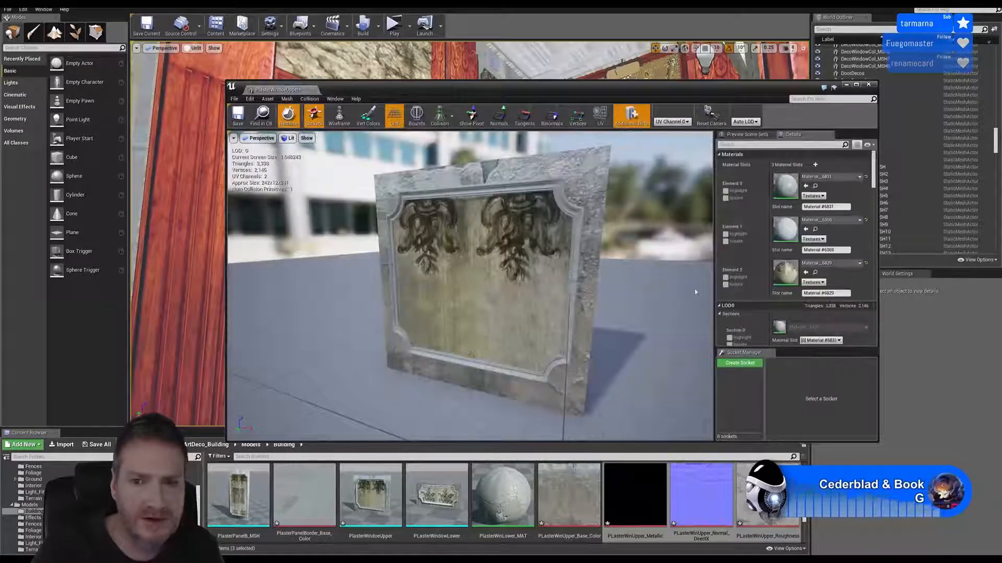
Assign PanelPlain_Border_MAT from Materials > Building to the Element 1 slot of the upper window plaster mesh, and save and close the mesh
{"action": "scroll", "coordinate": [104, 507], "scroll_direction": "up", "scroll_amount": 1}
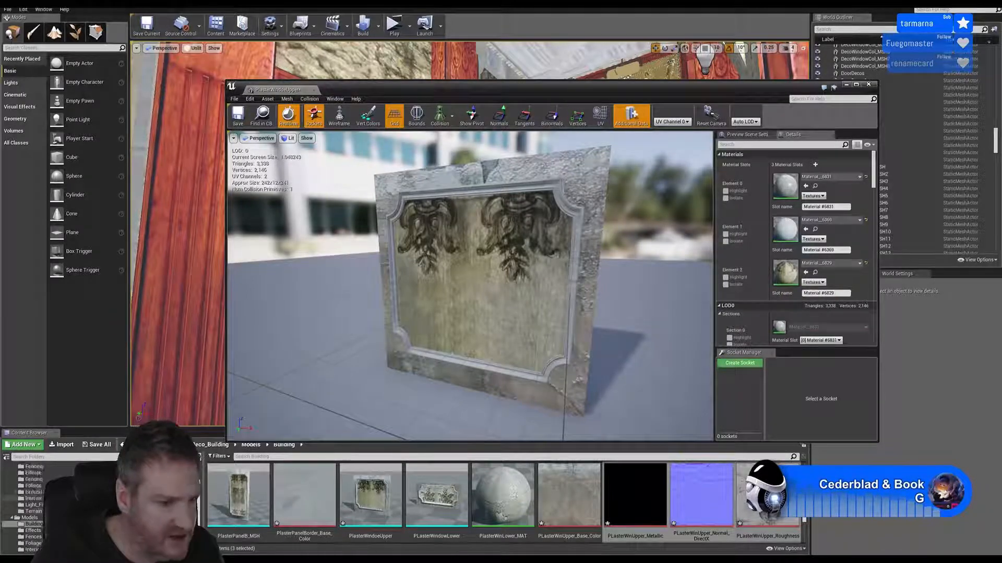
{"action": "scroll", "coordinate": [37, 498], "scroll_direction": "up", "scroll_amount": 1}
{"action": "left_click", "coordinate": [46, 479]}
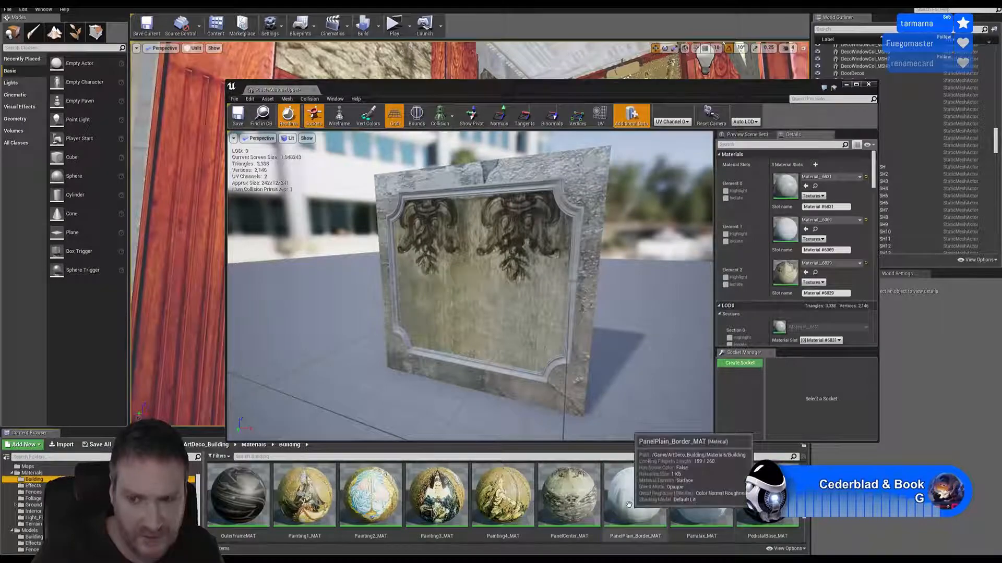
{"action": "left_click_drag", "start_coordinate": [635, 496], "coordinate": [787, 230]}
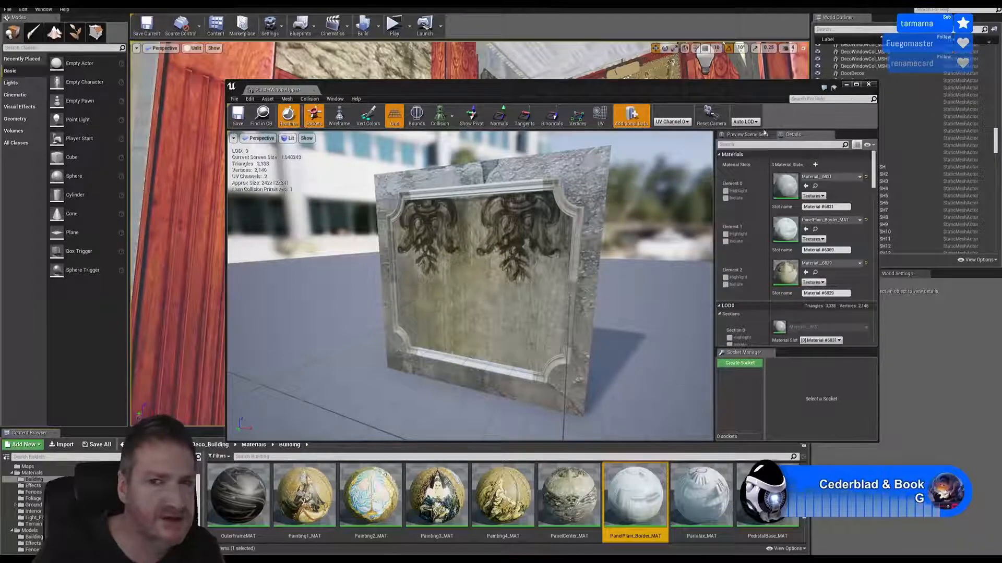
{"action": "left_click", "coordinate": [238, 114]}
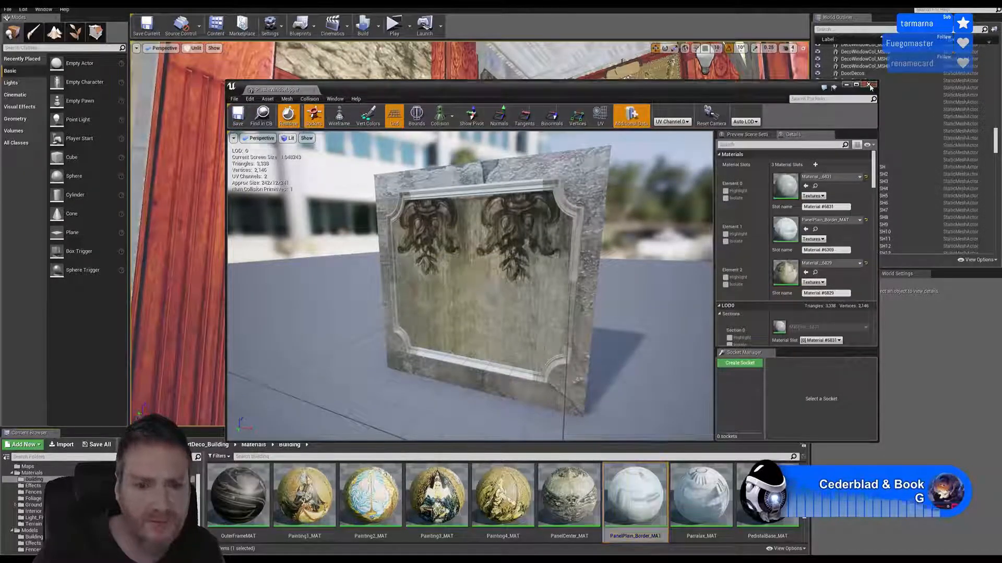
{"action": "left_click", "coordinate": [868, 84]}
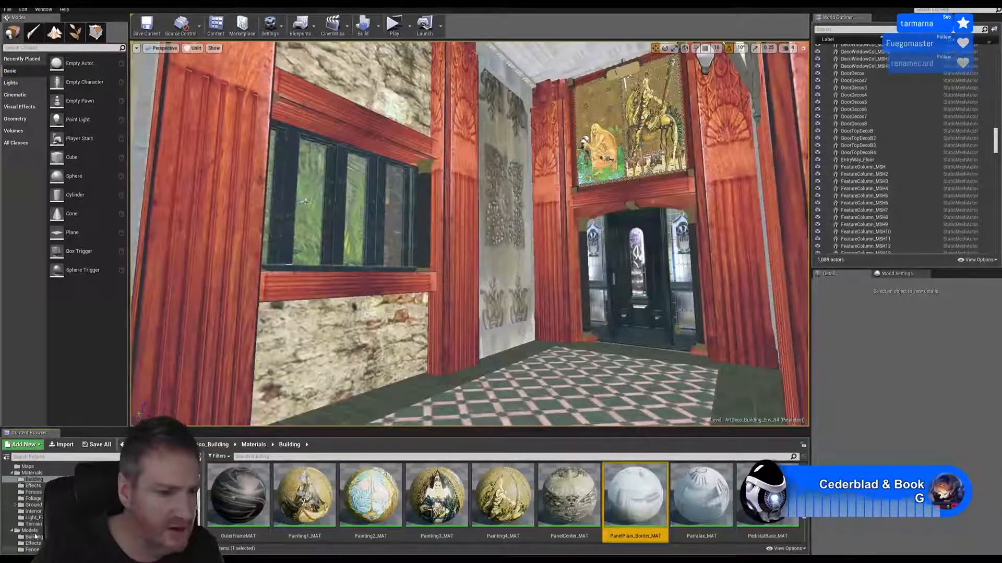
Place PlasterWindoeUpper from Models > Building on the floor near the window and rotate it -90° about Z
{"action": "left_click", "coordinate": [33, 537]}
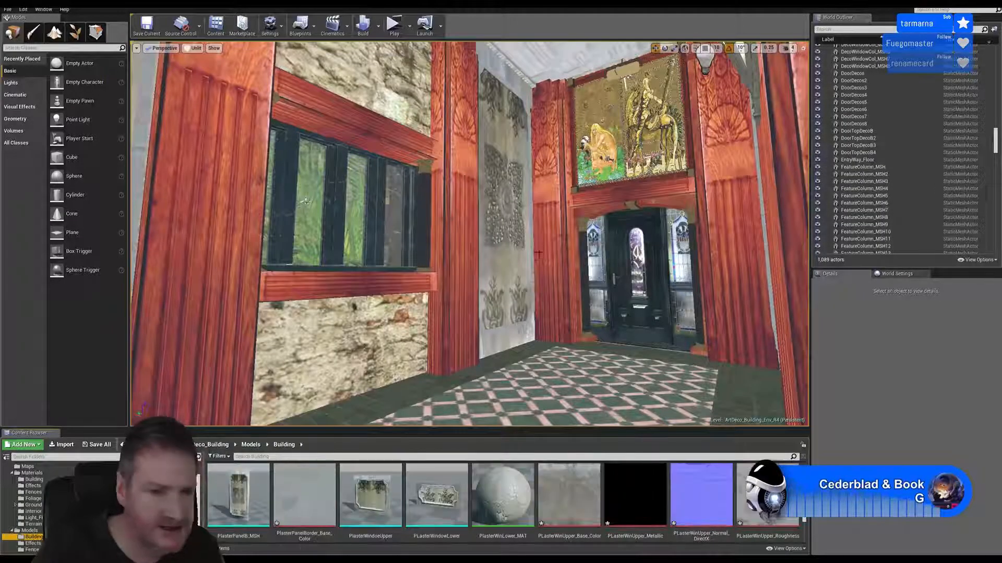
{"action": "right_click_drag", "start_coordinate": [417, 334], "coordinate": [423, 368]}
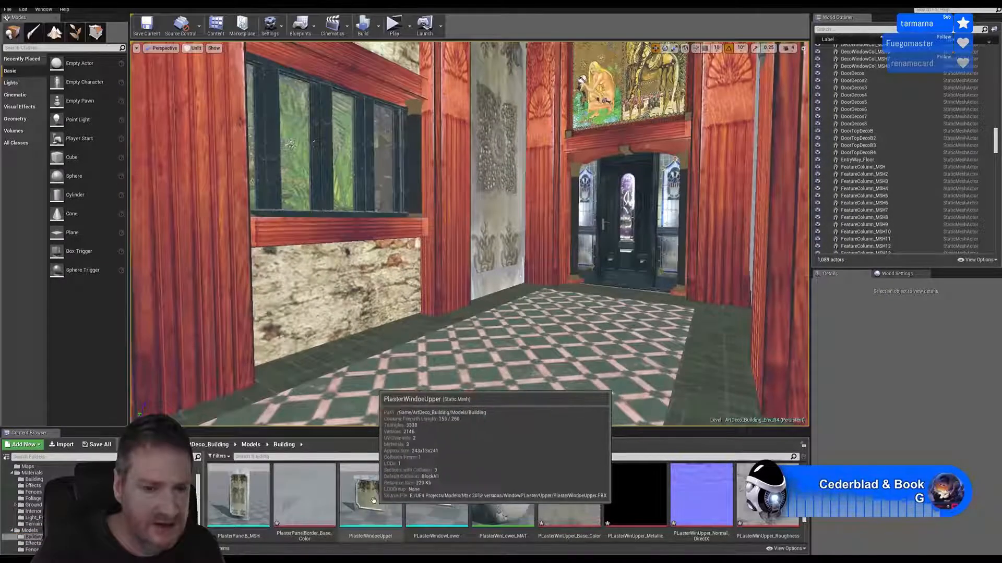
{"action": "left_click_drag", "start_coordinate": [370, 496], "coordinate": [397, 389]}
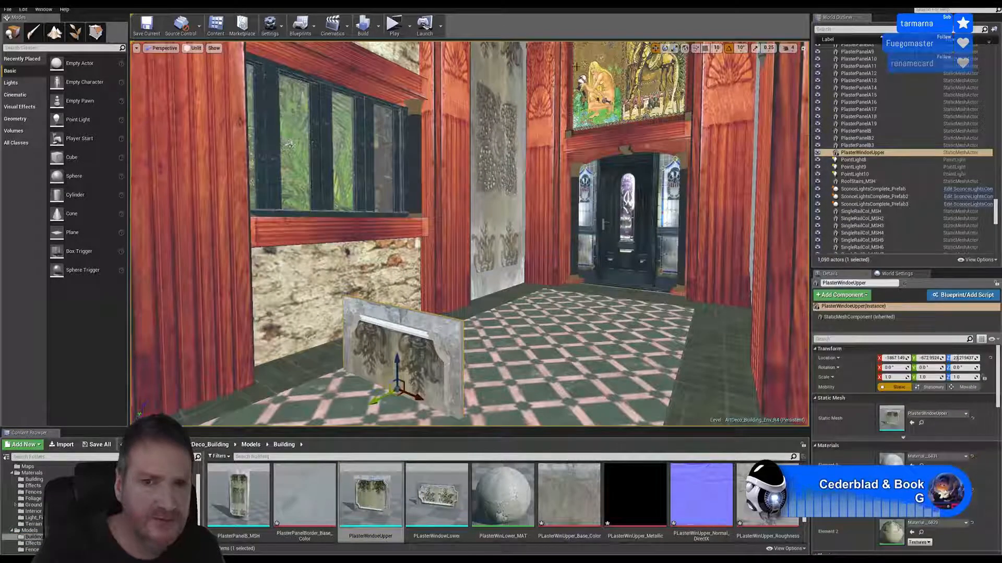
{"action": "left_click", "coordinate": [664, 48]}
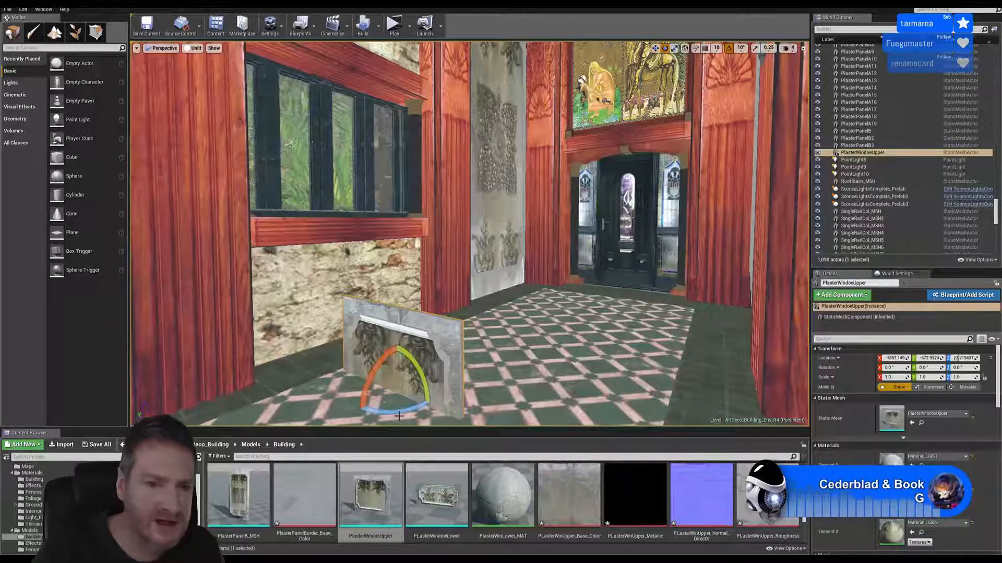
{"action": "left_click_drag", "start_coordinate": [399, 416], "coordinate": [432, 399]}
{"action": "key", "text": "w"}
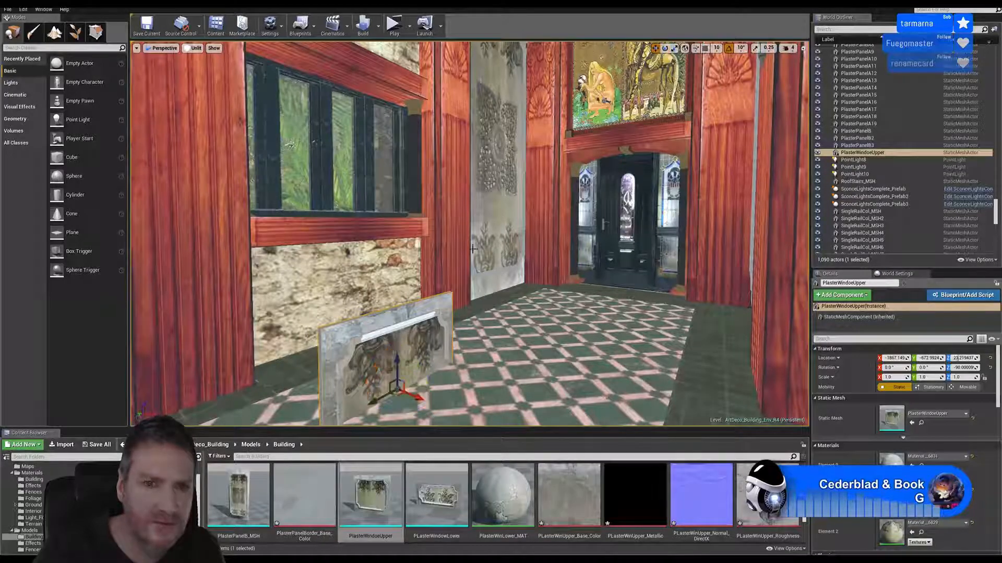
Raise the plaster panel to about Z 741 and push it to about X -2121, against the stone wall above the window
{"action": "left_click_drag", "start_coordinate": [395, 369], "coordinate": [395, 119]}
{"action": "key", "text": "f"}
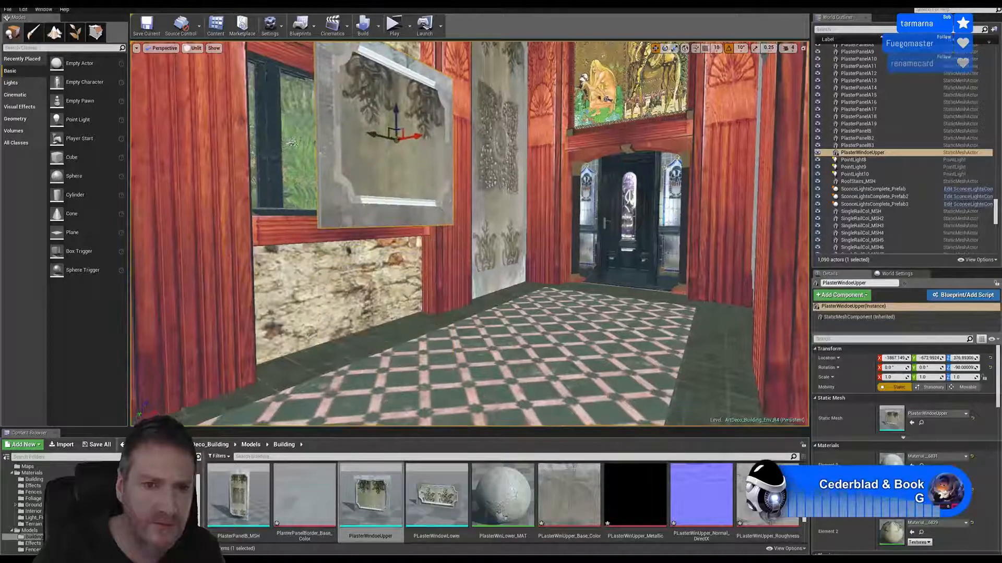
{"action": "right_click_drag", "start_coordinate": [395, 157], "coordinate": [407, 138]}
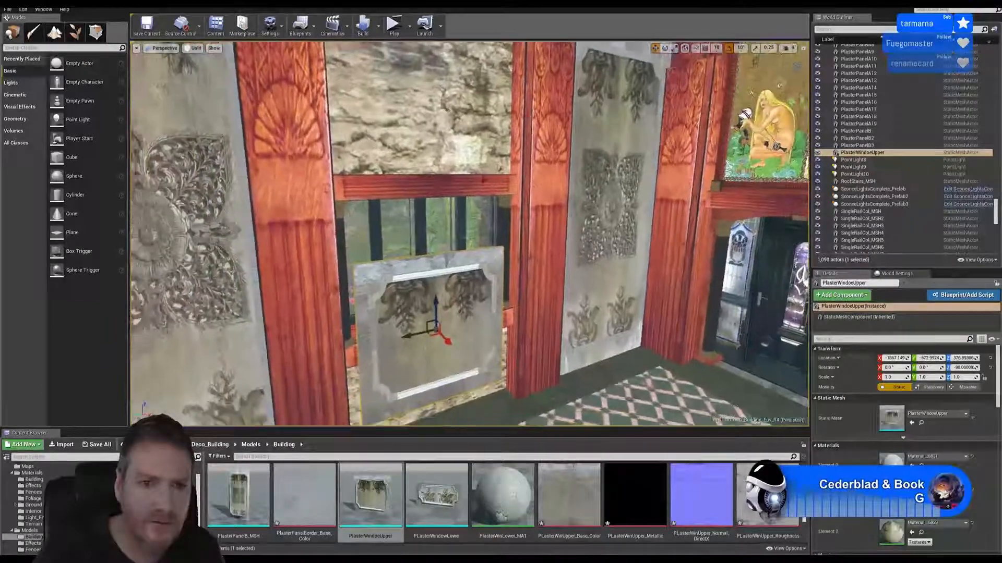
{"action": "left_click_drag", "start_coordinate": [437, 312], "coordinate": [452, 145]}
{"action": "right_click_drag", "start_coordinate": [452, 145], "coordinate": [401, 166]}
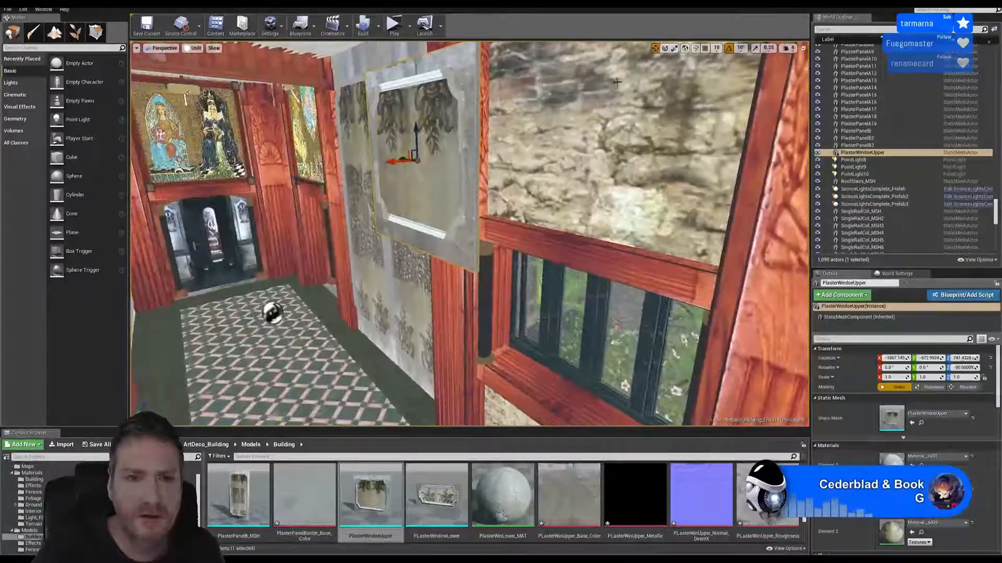
{"action": "left_click_drag", "start_coordinate": [397, 163], "coordinate": [529, 138]}
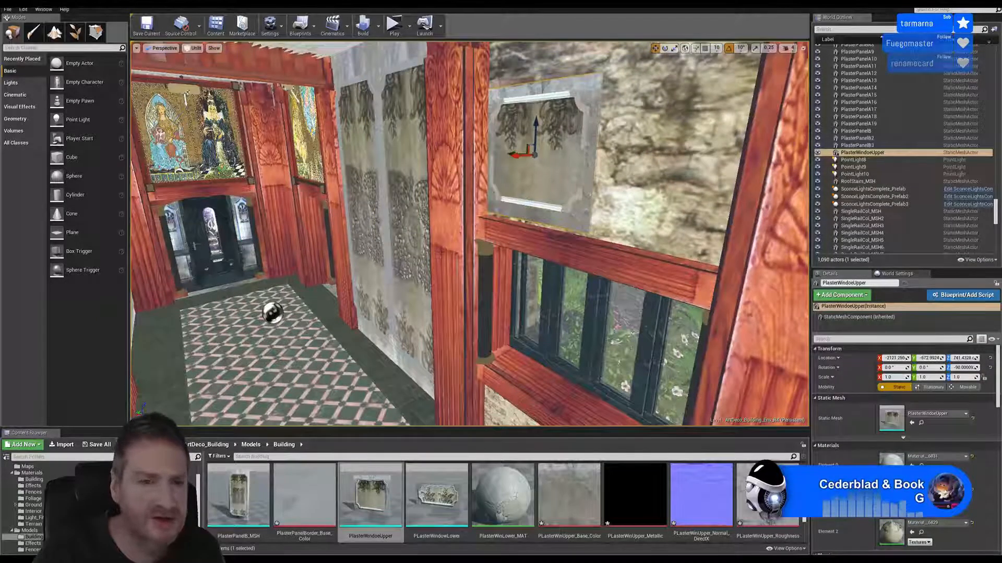
Centre the plaster panel on the stone area above the window at about Y -750 and Z 817
{"action": "right_click_drag", "start_coordinate": [437, 254], "coordinate": [434, 192]}
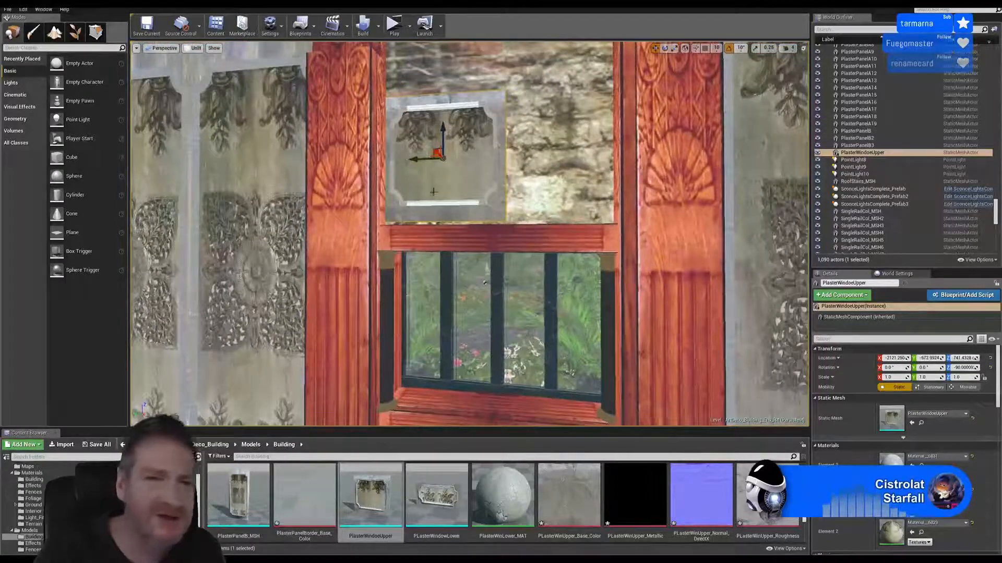
{"action": "left_click_drag", "start_coordinate": [415, 161], "coordinate": [455, 159]}
{"action": "right_click_drag", "start_coordinate": [419, 227], "coordinate": [454, 199]}
{"action": "left_click_drag", "start_coordinate": [388, 200], "coordinate": [408, 160]}
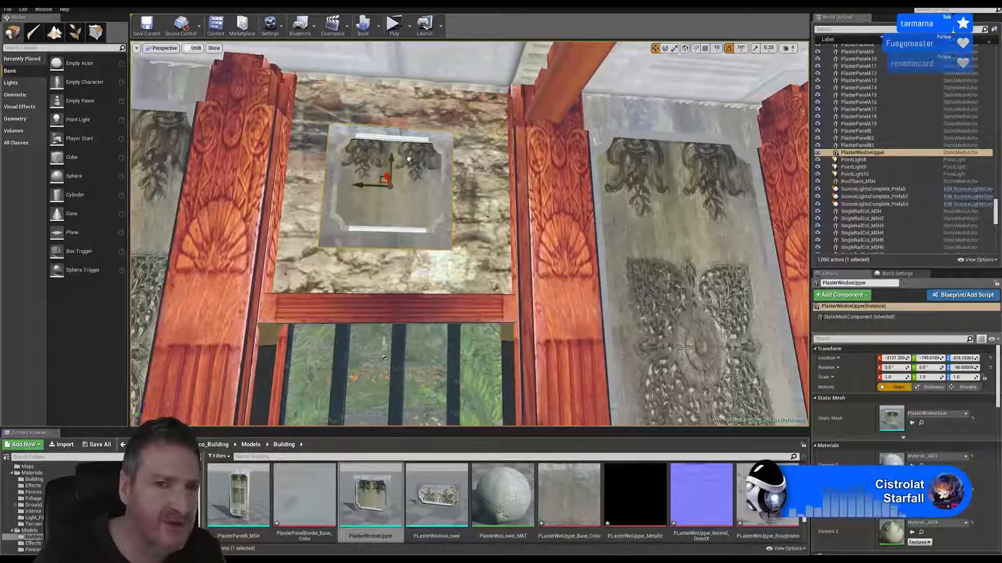
Scale the plaster panel uniformly to about 1.8 and shift it to about Y -773 so it fills the stone area between the columns
{"action": "left_click", "coordinate": [674, 49]}
{"action": "left_click_drag", "start_coordinate": [391, 189], "coordinate": [424, 171]}
{"action": "left_click", "coordinate": [654, 49]}
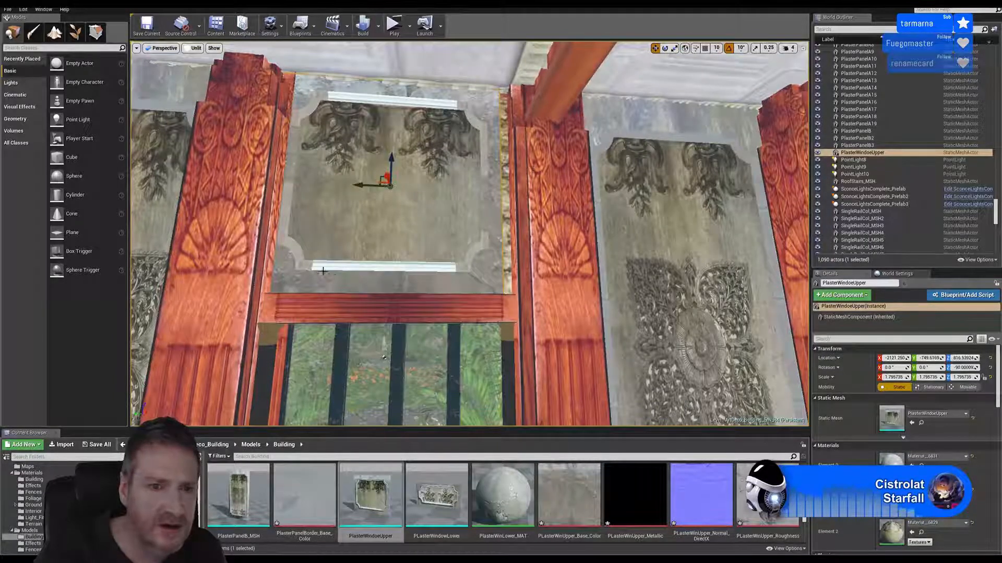
{"action": "left_click_drag", "start_coordinate": [371, 185], "coordinate": [387, 184]}
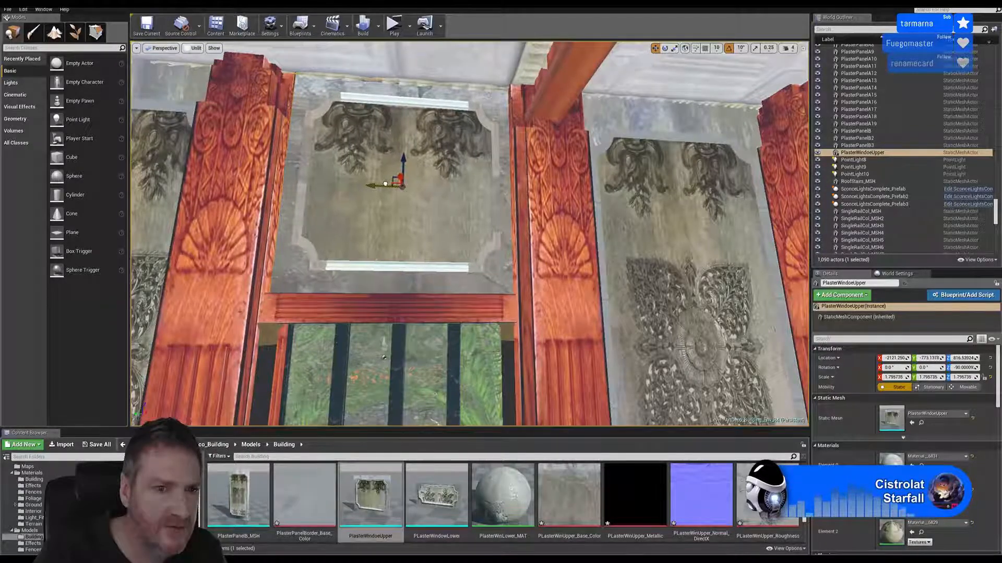
{"action": "right_click_drag", "start_coordinate": [440, 256], "coordinate": [474, 253]}
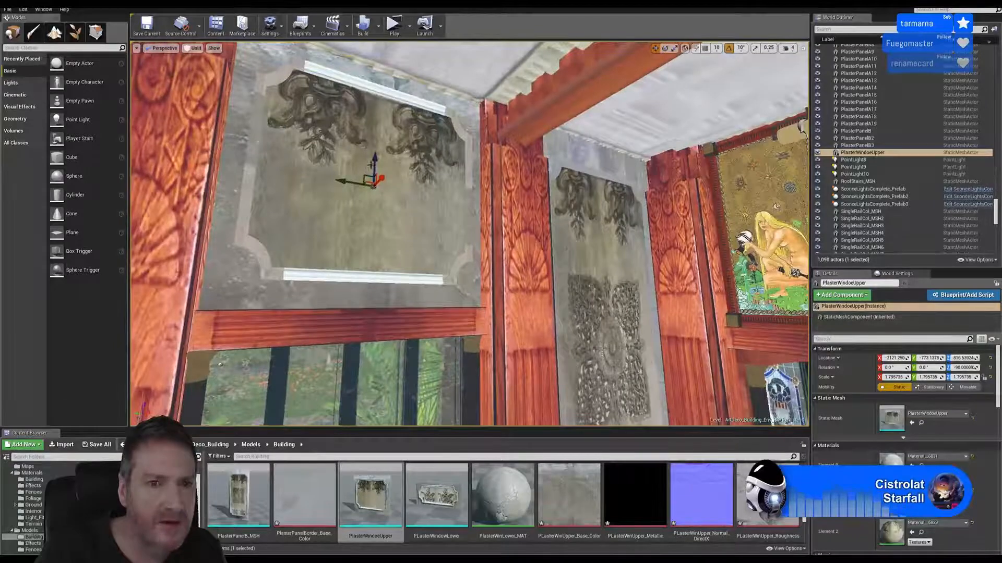
Lower the upper plaster panel slightly to about Z 814 and fine-tune its depth against the wall at about X -2121
{"action": "left_click_drag", "start_coordinate": [372, 165], "coordinate": [371, 166]}
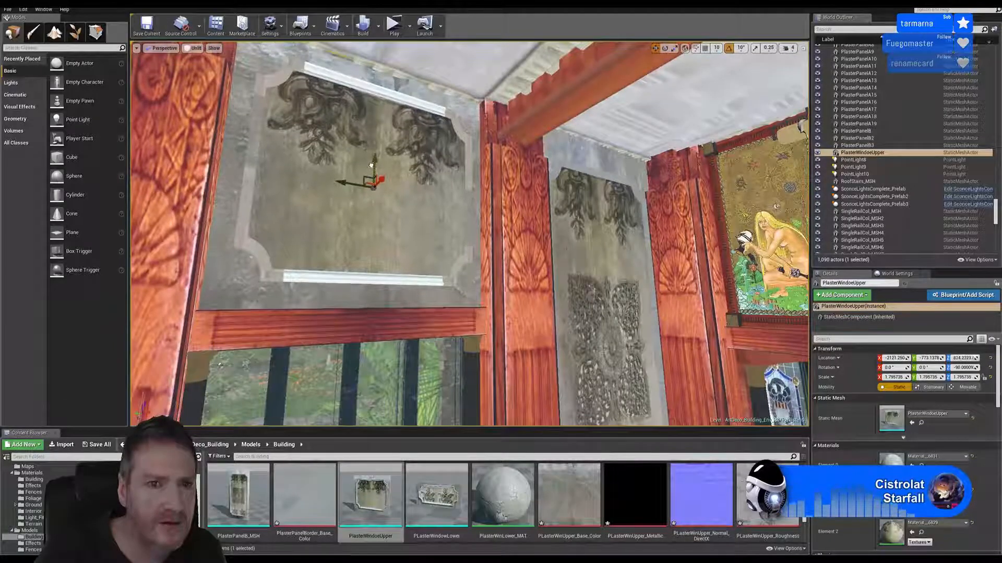
{"action": "right_click_drag", "start_coordinate": [407, 201], "coordinate": [313, 163]}
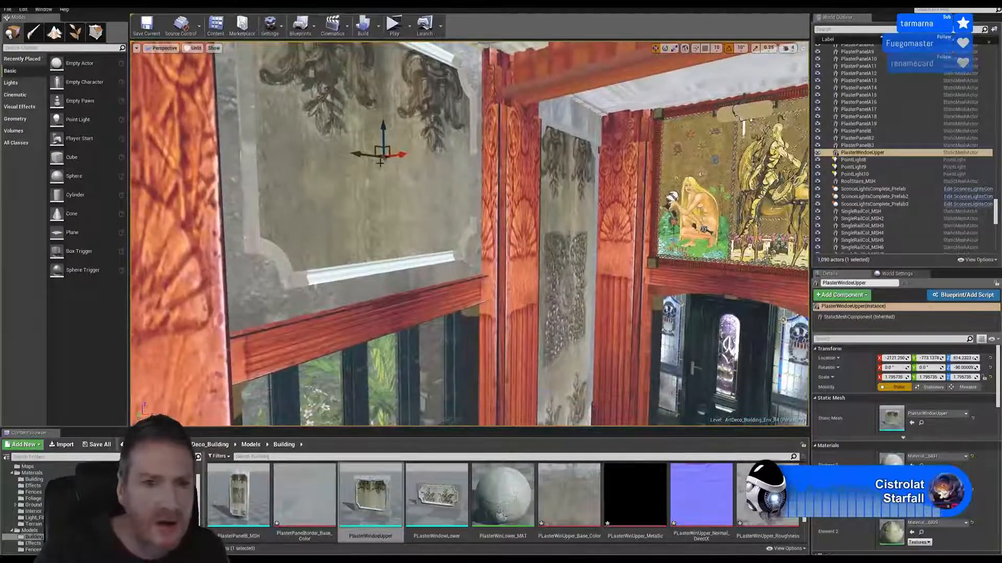
{"action": "left_click_drag", "start_coordinate": [388, 156], "coordinate": [395, 155]}
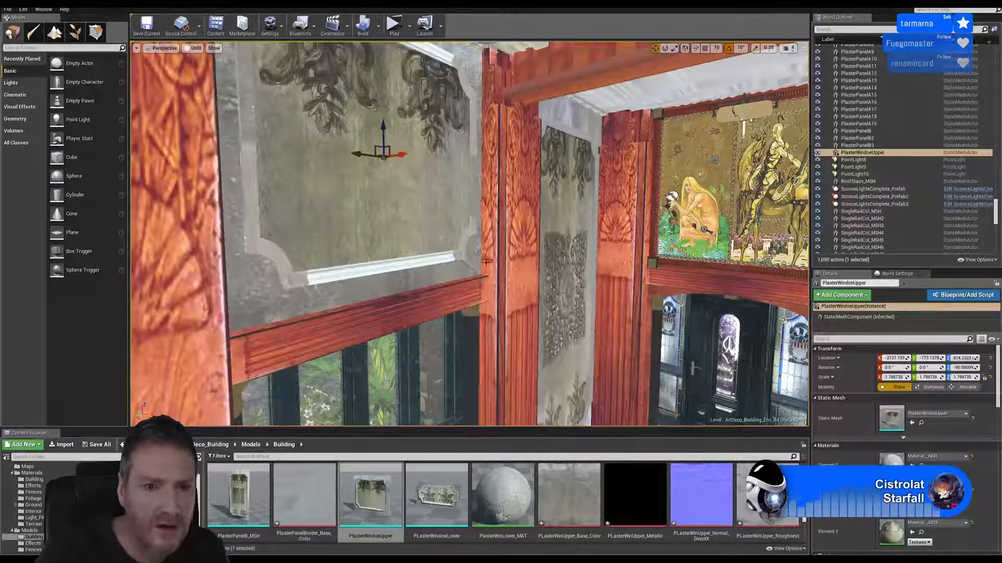
Place PLasterWindowLower on the floor beneath the window and rotate it -90° about Z
{"action": "right_click_drag", "start_coordinate": [486, 262], "coordinate": [444, 303]}
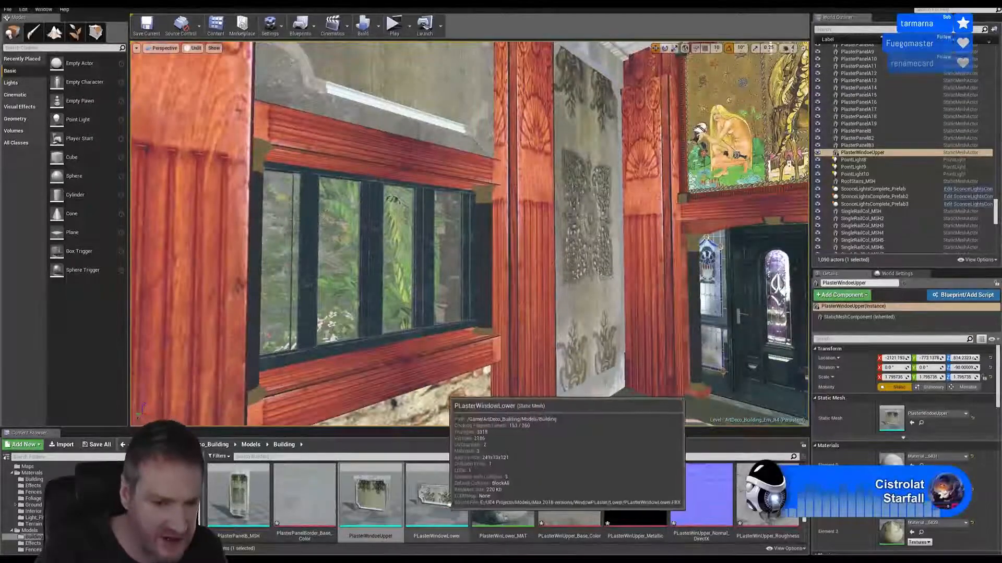
{"action": "right_click_drag", "start_coordinate": [453, 360], "coordinate": [463, 413]}
{"action": "left_click_drag", "start_coordinate": [453, 497], "coordinate": [455, 398]}
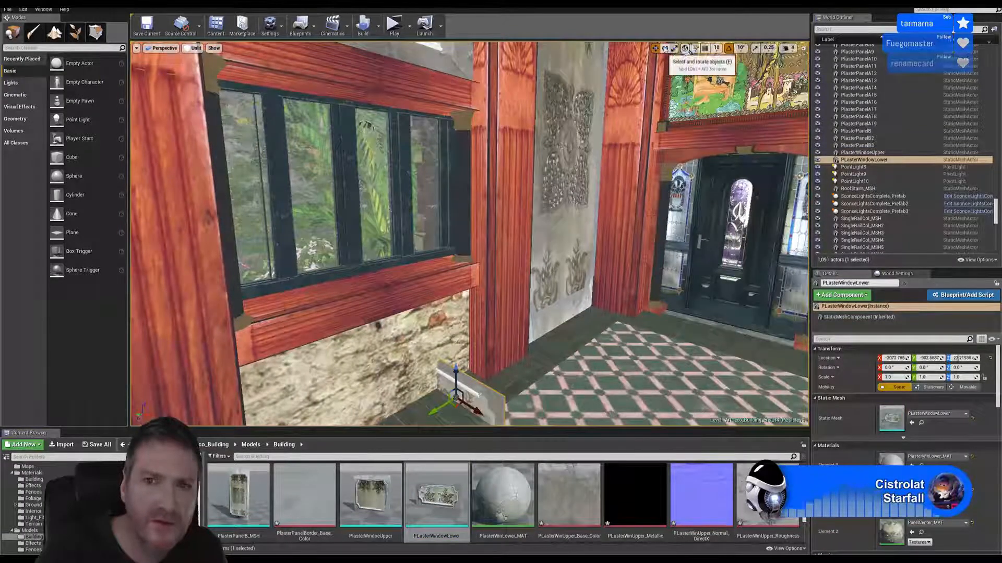
{"action": "left_click", "coordinate": [664, 49]}
{"action": "left_click_drag", "start_coordinate": [476, 428], "coordinate": [494, 419]}
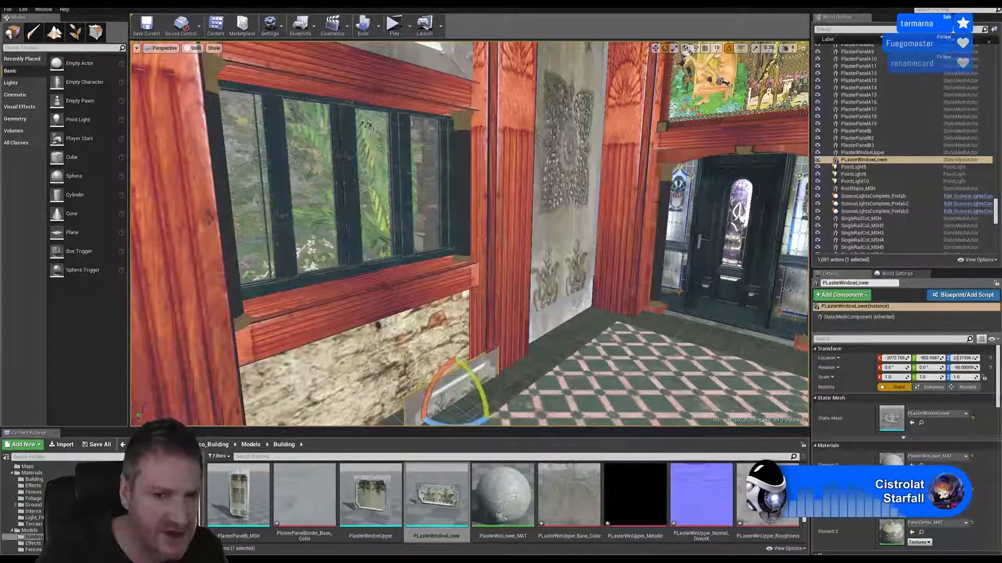
Move the lower plaster panel in front of the stone area beneath the window, at about X -2088, Y -750 and Z 139
{"action": "left_click", "coordinate": [656, 48]}
{"action": "right_click_drag", "start_coordinate": [564, 198], "coordinate": [546, 222]}
{"action": "left_click_drag", "start_coordinate": [464, 342], "coordinate": [413, 284]}
{"action": "right_click_drag", "start_coordinate": [487, 321], "coordinate": [465, 318]}
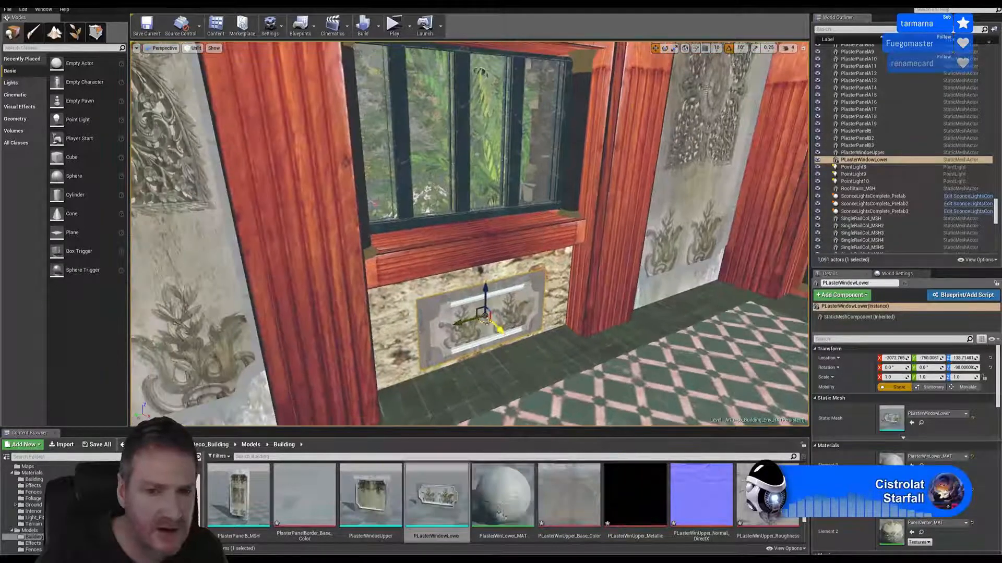
{"action": "mouse_move", "coordinate": [497, 329]}
{"action": "left_mouse_down"}
{"action": "mouse_move", "coordinate": [485, 314]}
{"action": "mouse_move", "coordinate": [493, 324]}
{"action": "left_mouse_up"}
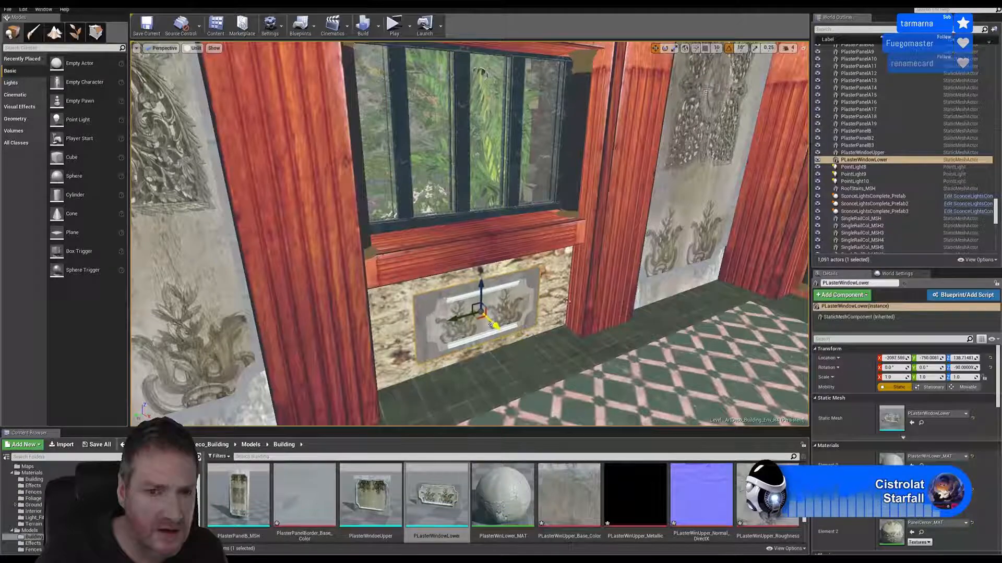
{"action": "right_click_drag", "start_coordinate": [494, 325], "coordinate": [444, 329]}
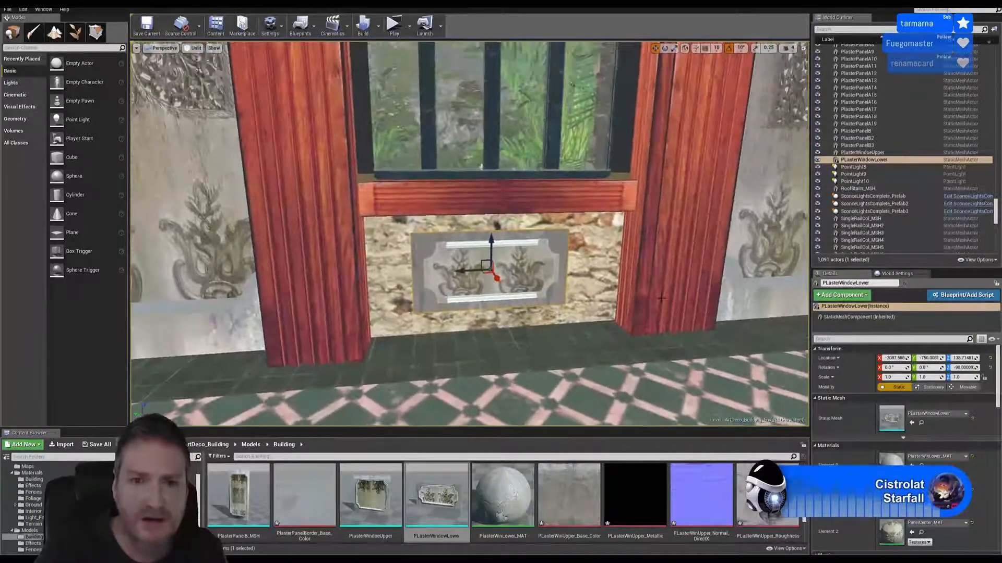
Scale the lower plaster panel uniformly to about 1.75 and shift it to about Y -772 so it fills the width between the columns
{"action": "left_click", "coordinate": [674, 48]}
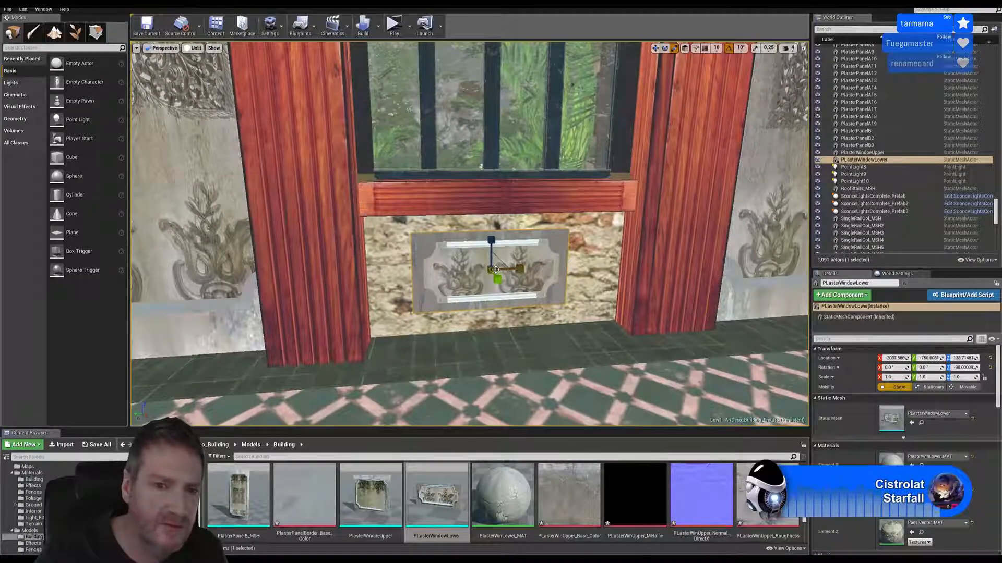
{"action": "left_click_drag", "start_coordinate": [492, 270], "coordinate": [529, 254]}
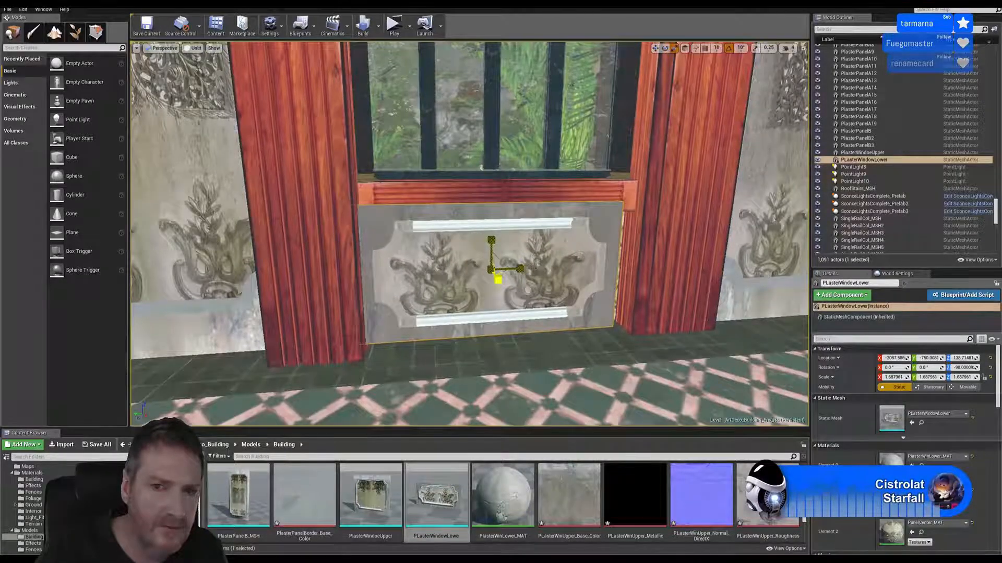
{"action": "left_click", "coordinate": [655, 48]}
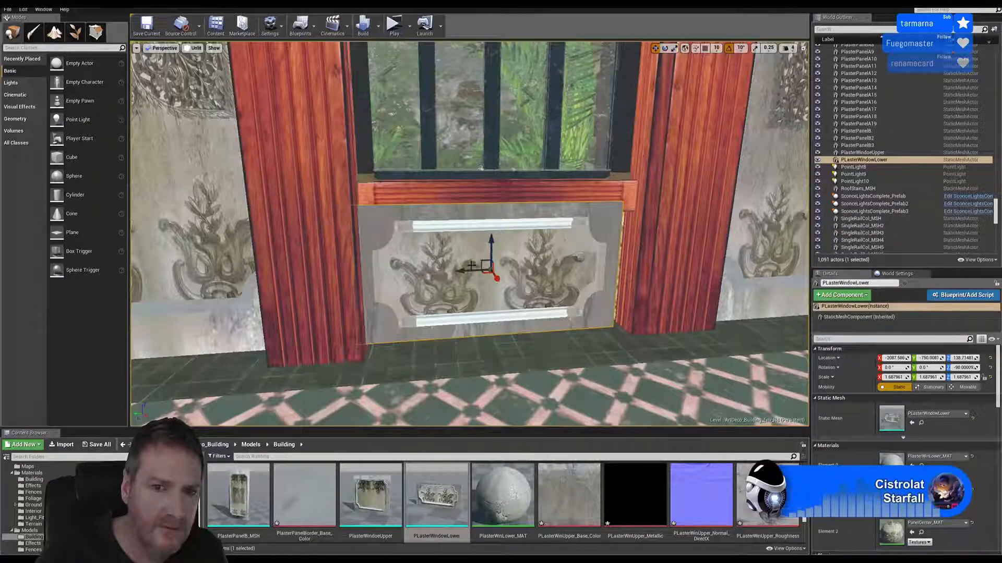
{"action": "left_click_drag", "start_coordinate": [464, 269], "coordinate": [475, 269]}
{"action": "right_click_drag", "start_coordinate": [476, 268], "coordinate": [450, 272]}
{"action": "key", "text": "d"}
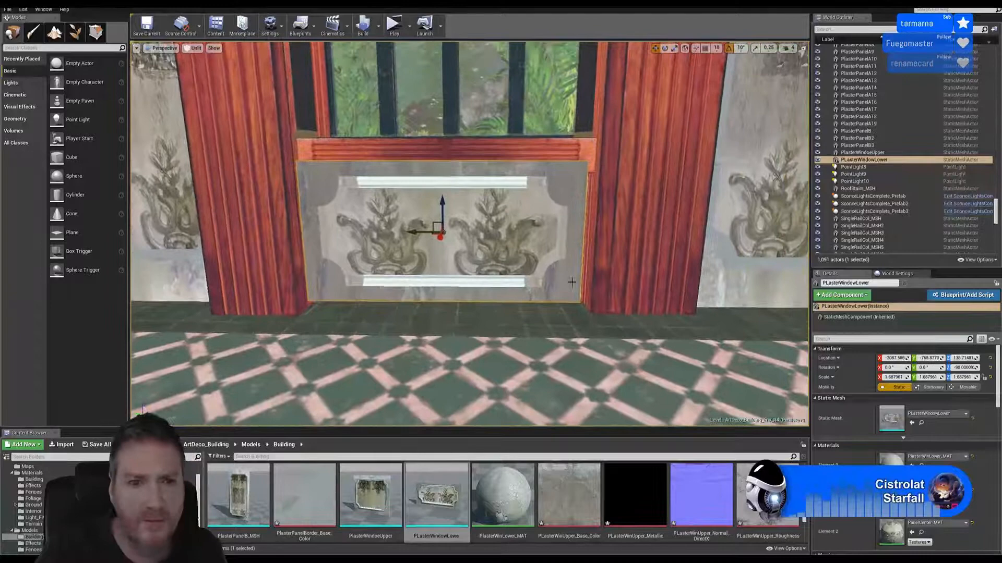
{"action": "left_click", "coordinate": [674, 48]}
{"action": "left_click_drag", "start_coordinate": [444, 231], "coordinate": [450, 233]}
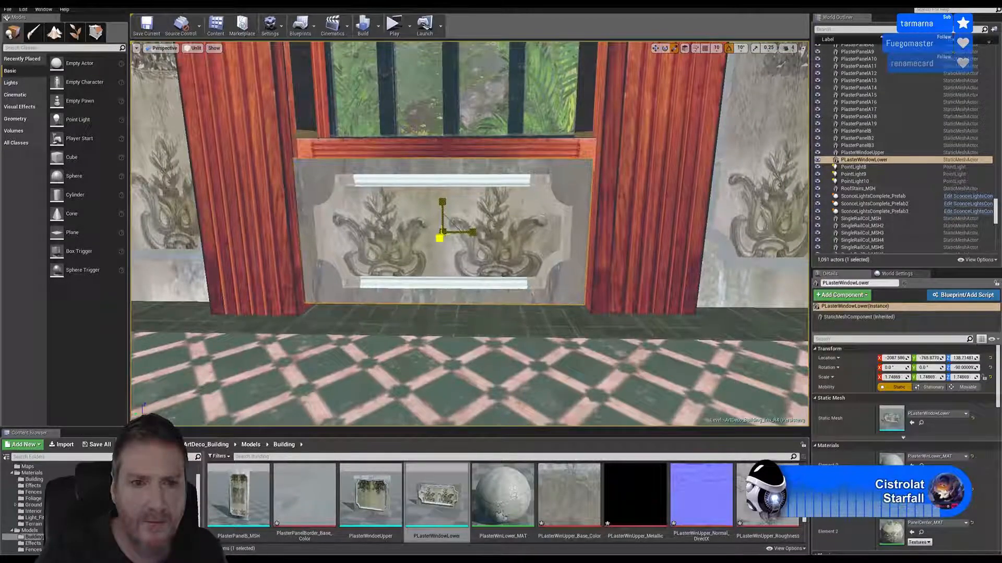
{"action": "key", "text": "w"}
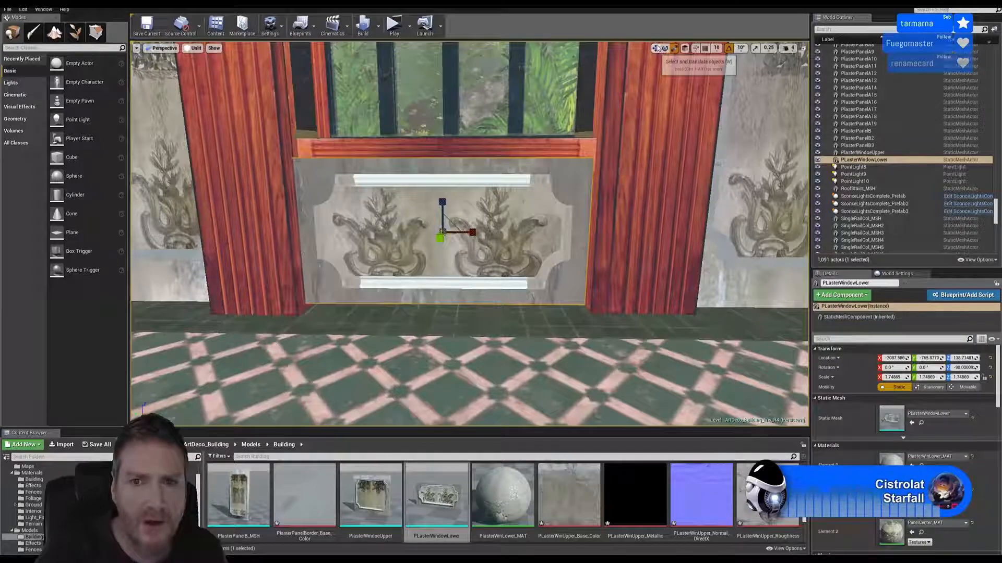
{"action": "left_click_drag", "start_coordinate": [419, 233], "coordinate": [425, 237]}
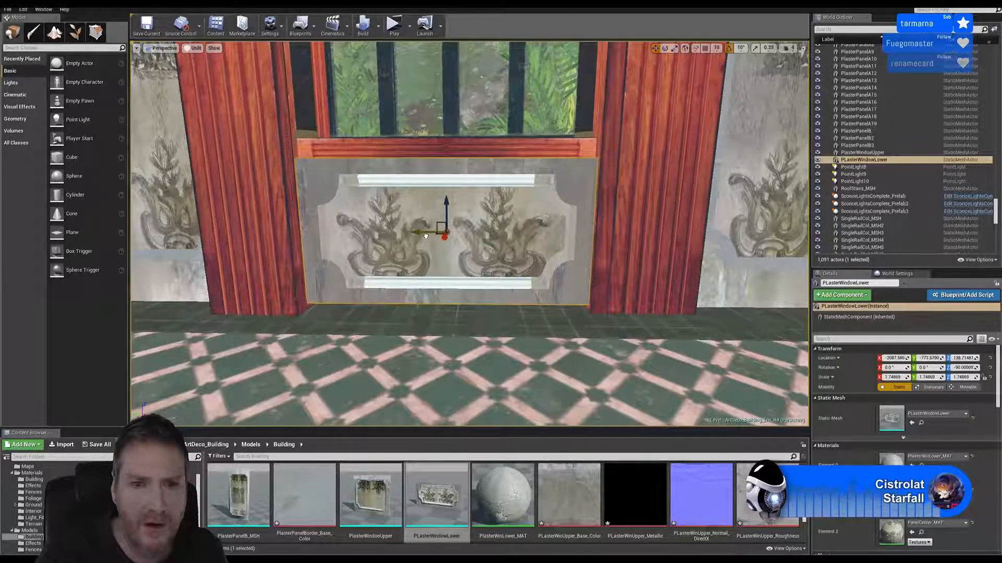
Push the lower plaster panel back against the wall at about X -2114 and lower it slightly towards the floor
{"action": "right_click_drag", "start_coordinate": [425, 236], "coordinate": [469, 237]}
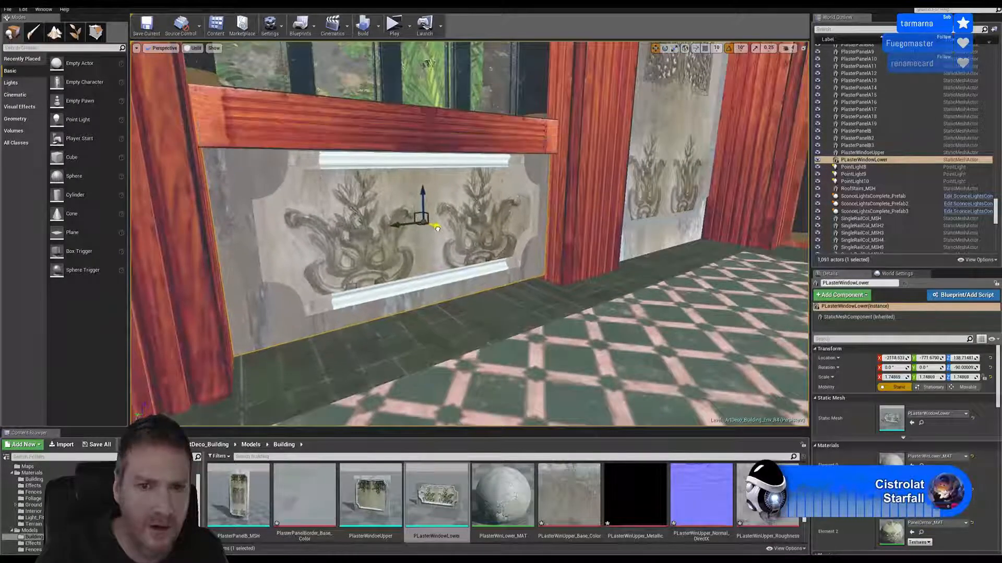
{"action": "left_click_drag", "start_coordinate": [431, 228], "coordinate": [433, 228]}
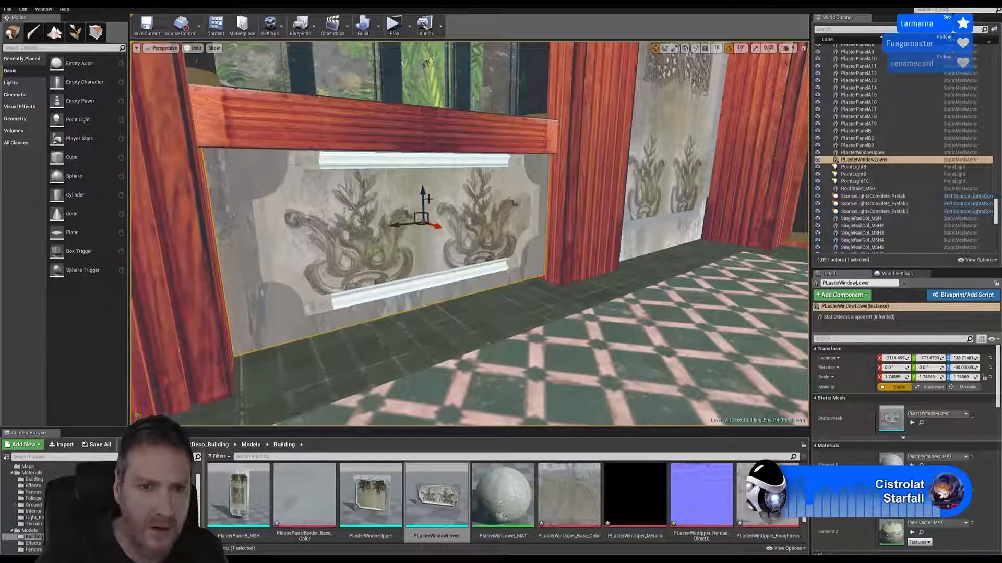
{"action": "left_click_drag", "start_coordinate": [423, 199], "coordinate": [424, 212]}
{"action": "right_click_drag", "start_coordinate": [527, 232], "coordinate": [365, 233]}
{"action": "key", "text": "d"}
{"action": "key", "text": "w"}
{"action": "right_click_drag", "start_coordinate": [439, 232], "coordinate": [527, 231]}
{"action": "key", "text": "s"}
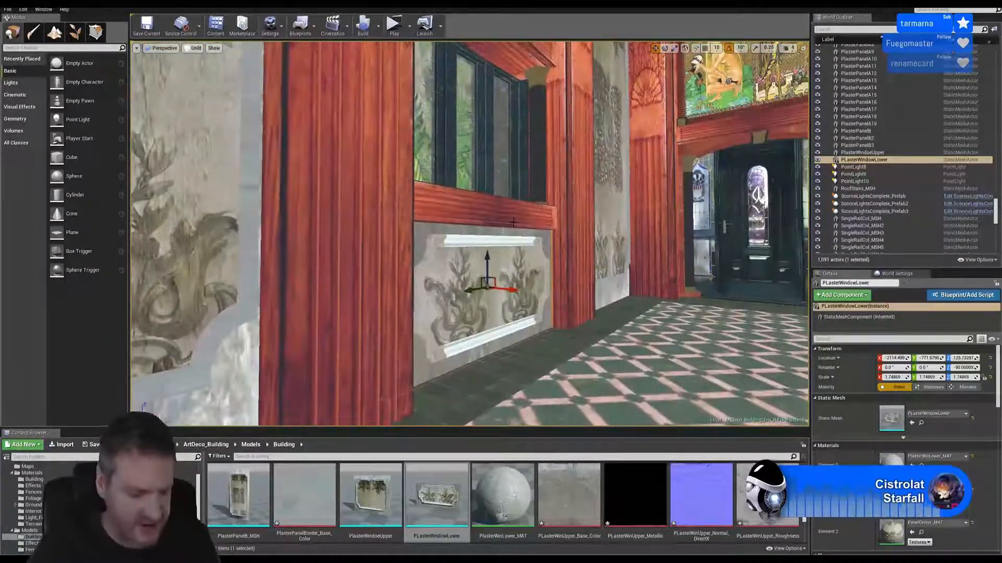
Deselect the panel, switch the viewport to Lit mode and examine how the window plaster panels look in the scene lighting
{"action": "key", "text": "Escape"}
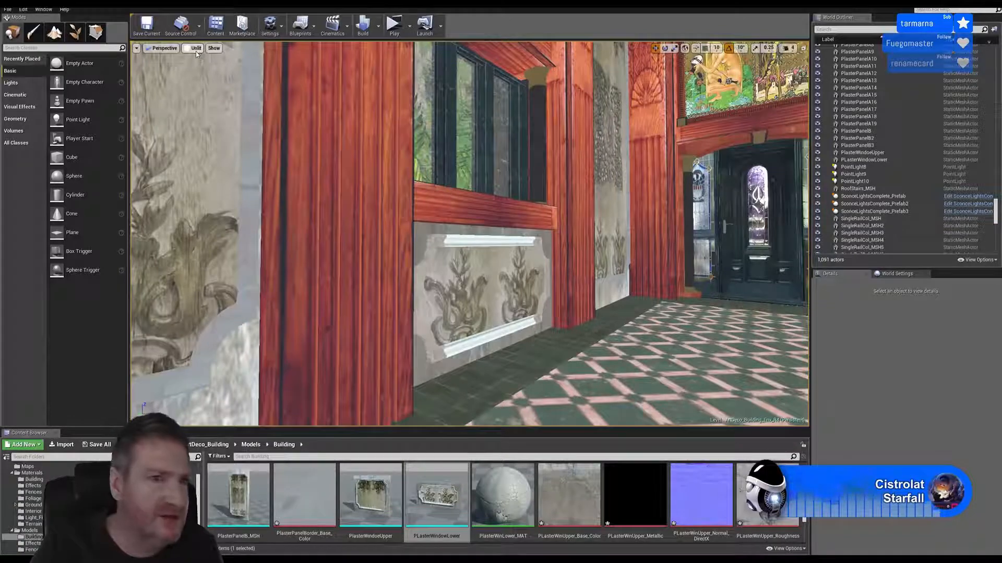
{"action": "left_click", "coordinate": [194, 48]}
{"action": "left_click", "coordinate": [205, 65]}
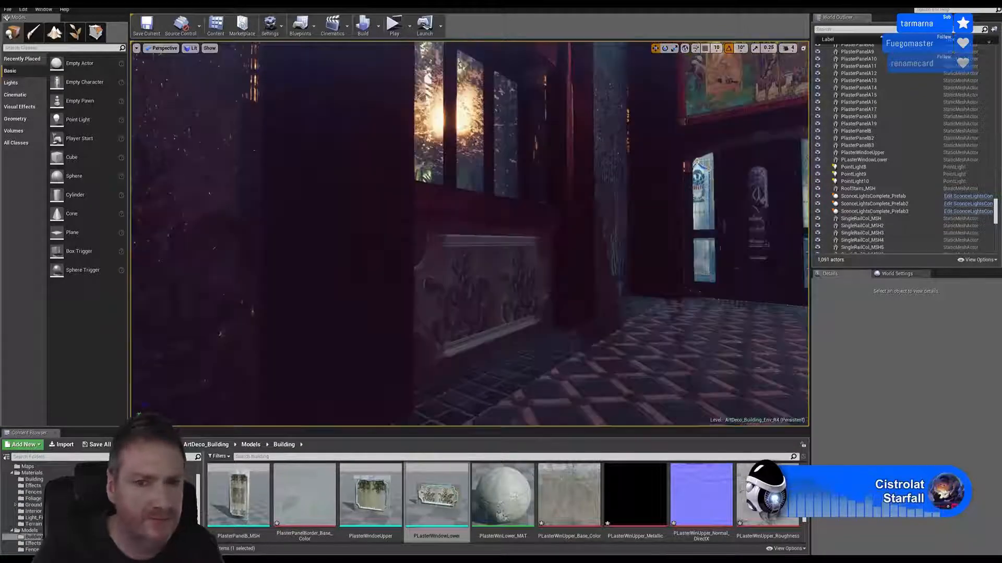
{"action": "mouse_move", "coordinate": [365, 209]}
{"action": "right_mouse_down"}
{"action": "mouse_move", "coordinate": [412, 209]}
{"action": "mouse_move", "coordinate": [382, 151]}
{"action": "mouse_move", "coordinate": [433, 186]}
{"action": "right_mouse_up"}
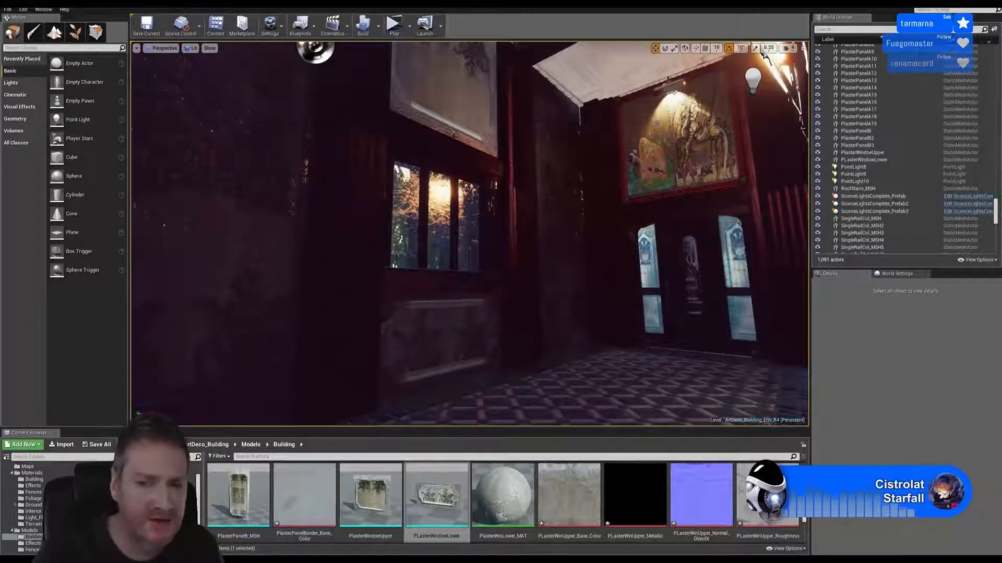
{"action": "right_click_drag", "start_coordinate": [441, 120], "coordinate": [436, 105]}
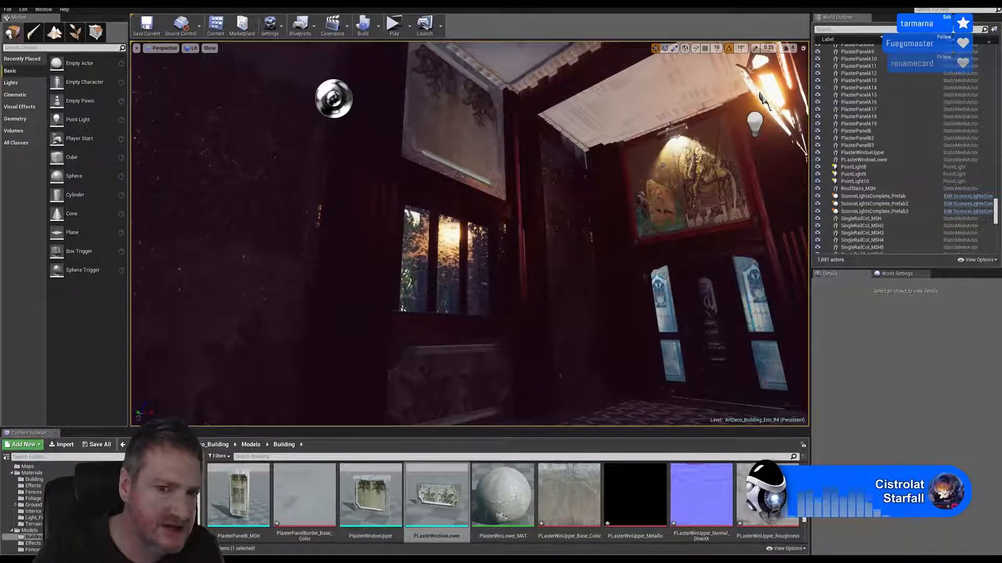
{"action": "mouse_move", "coordinate": [437, 104]}
{"action": "right_mouse_down"}
{"action": "mouse_move", "coordinate": [423, 114]}
{"action": "mouse_move", "coordinate": [437, 103]}
{"action": "right_mouse_up"}
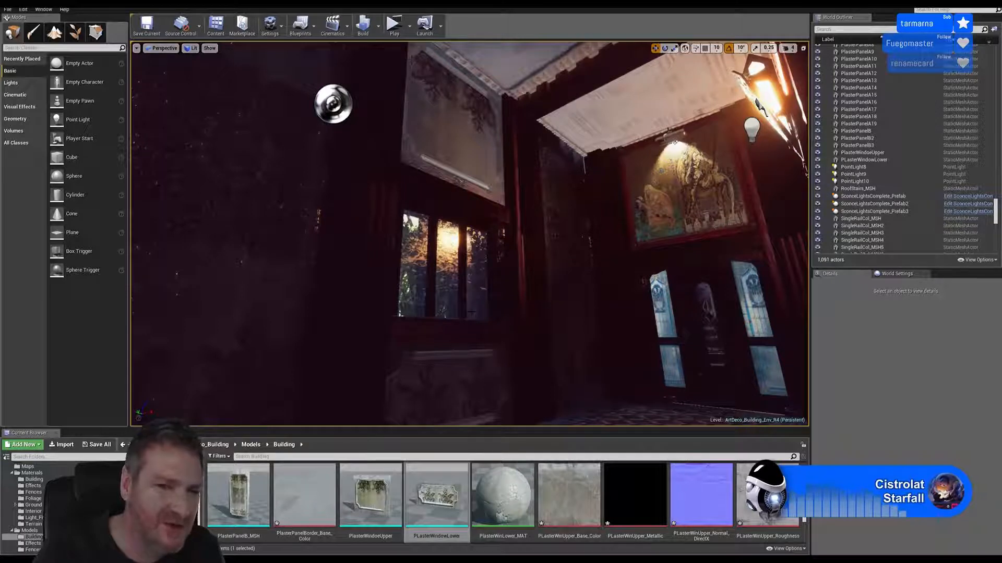
{"action": "mouse_move", "coordinate": [412, 61]}
{"action": "right_mouse_down"}
{"action": "mouse_move", "coordinate": [414, 69]}
{"action": "mouse_move", "coordinate": [411, 59]}
{"action": "right_mouse_up"}
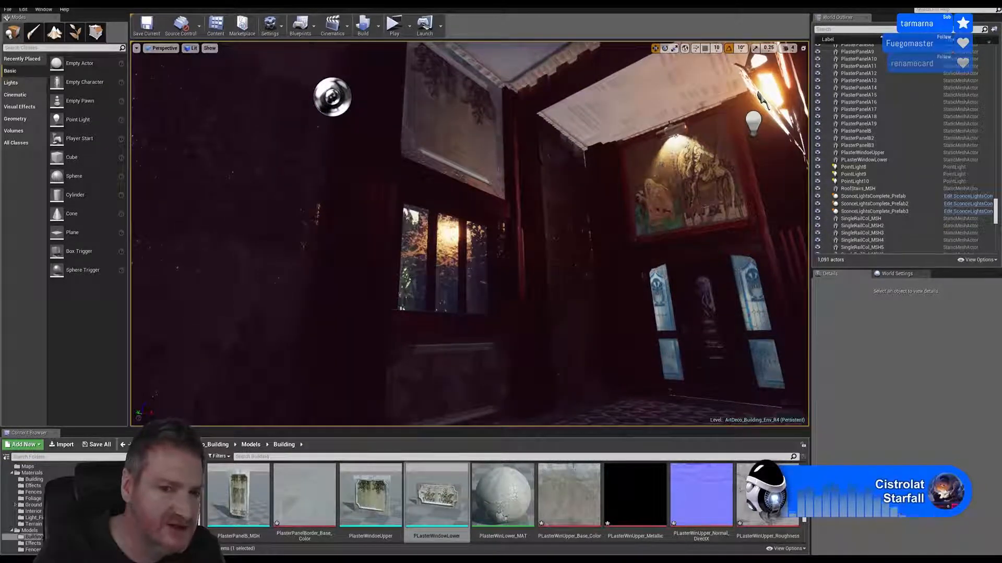
{"action": "right_click_drag", "start_coordinate": [411, 60], "coordinate": [410, 69]}
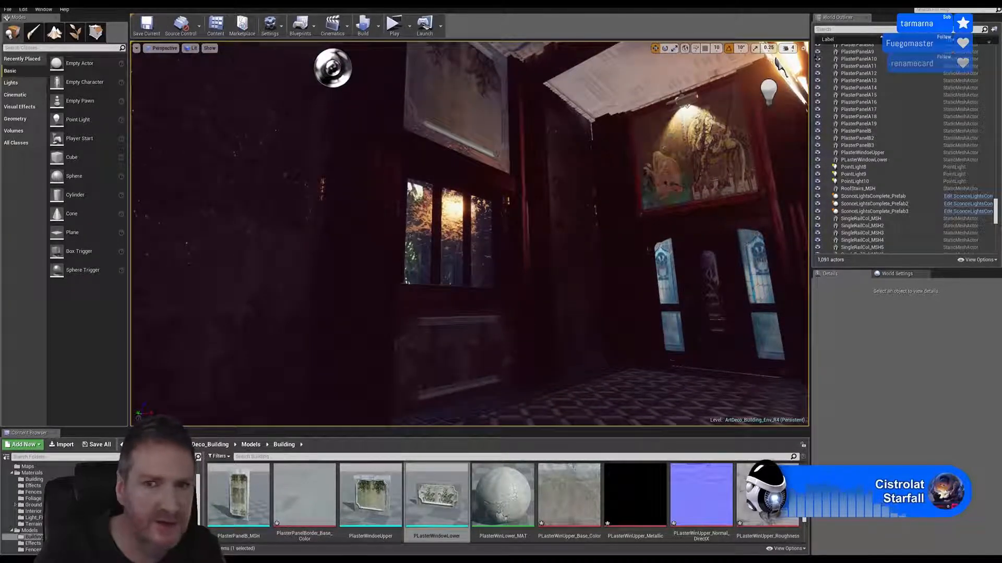
Switch to 3ds Max, select the upper window plaster panel and enter its Element sub-object level
{"action": "key", "text": "super+d"}
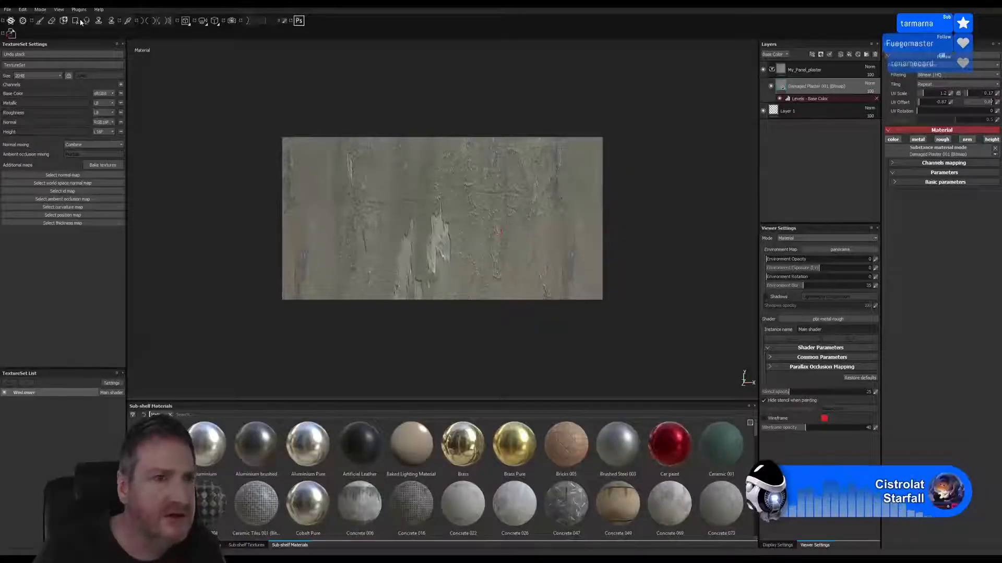
{"action": "left_click", "coordinate": [355, 550]}
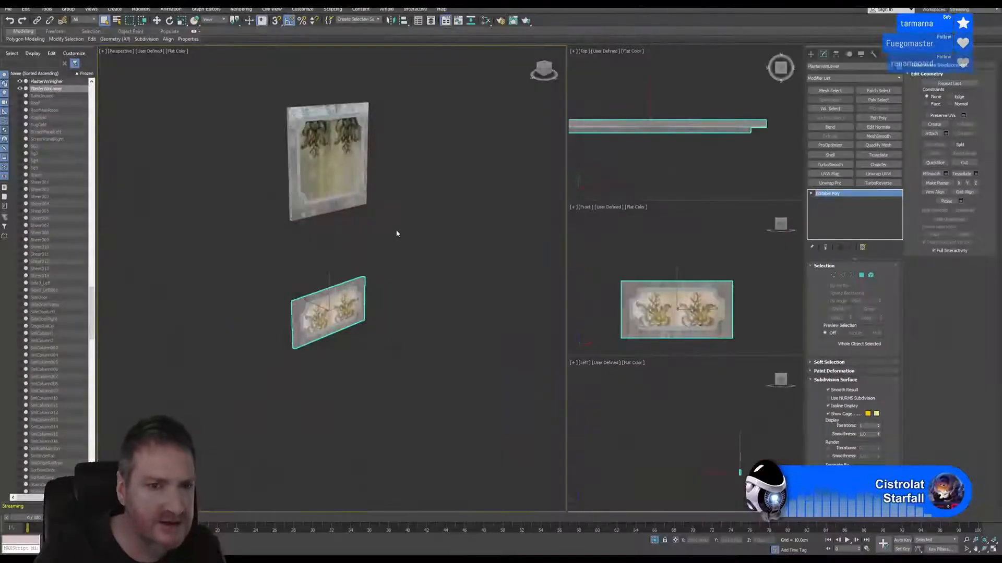
{"action": "left_click", "coordinate": [397, 233]}
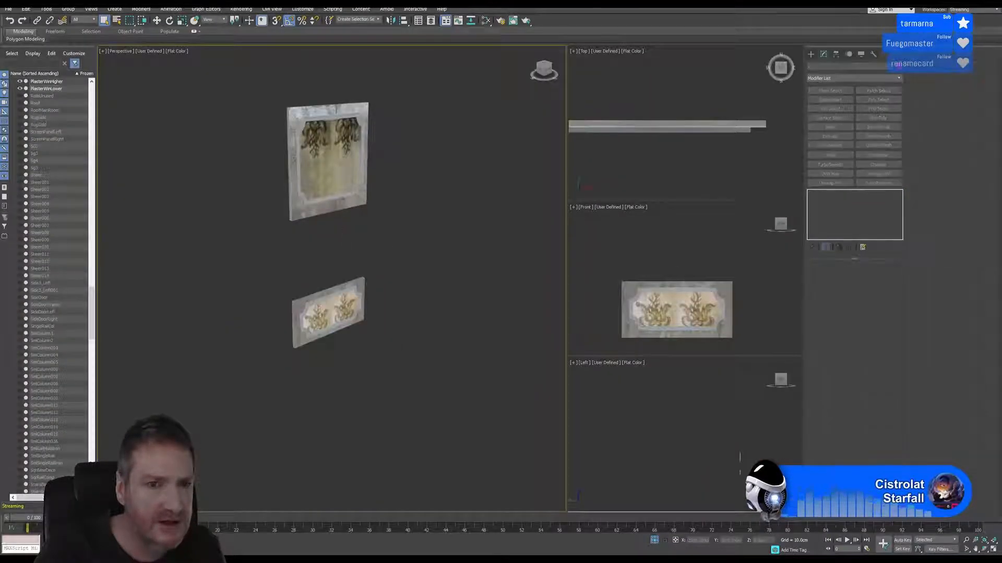
{"action": "scroll", "coordinate": [342, 194], "scroll_direction": "up", "scroll_amount": 3}
{"action": "left_click", "coordinate": [332, 76]}
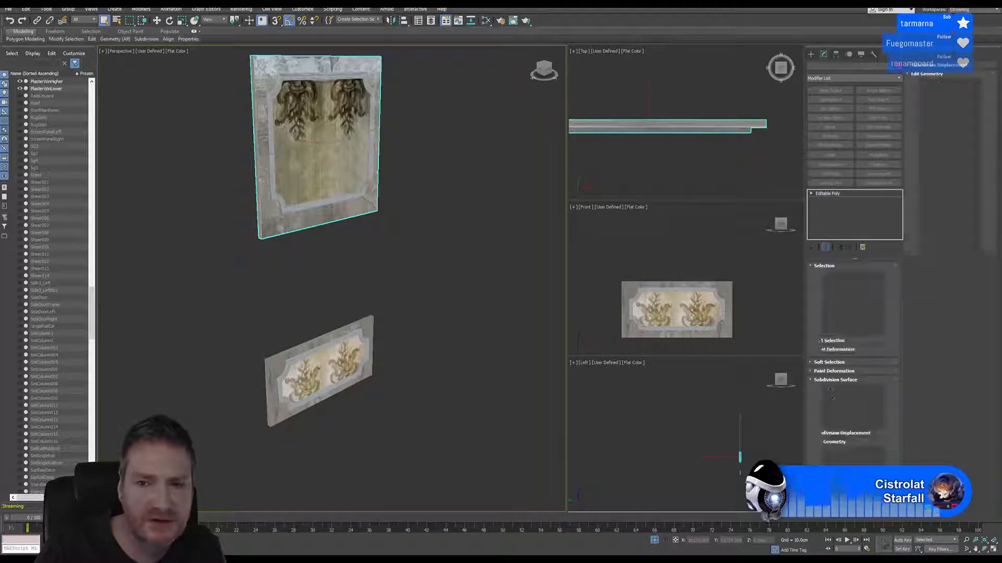
{"action": "left_click", "coordinate": [869, 276]}
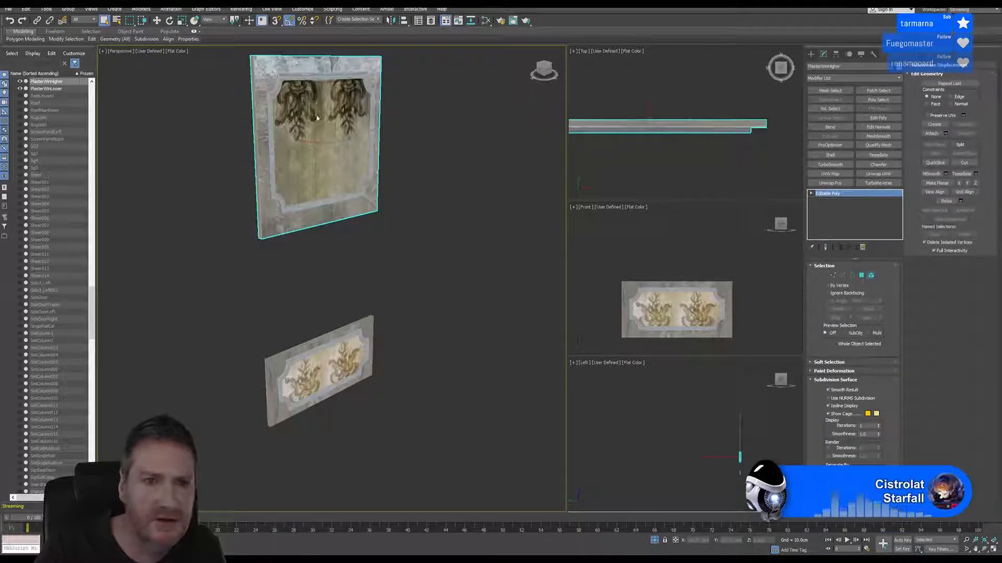
Select all the corner and straight elements that make up the upper panel's inner border moulding
{"action": "left_click", "coordinate": [283, 78]}
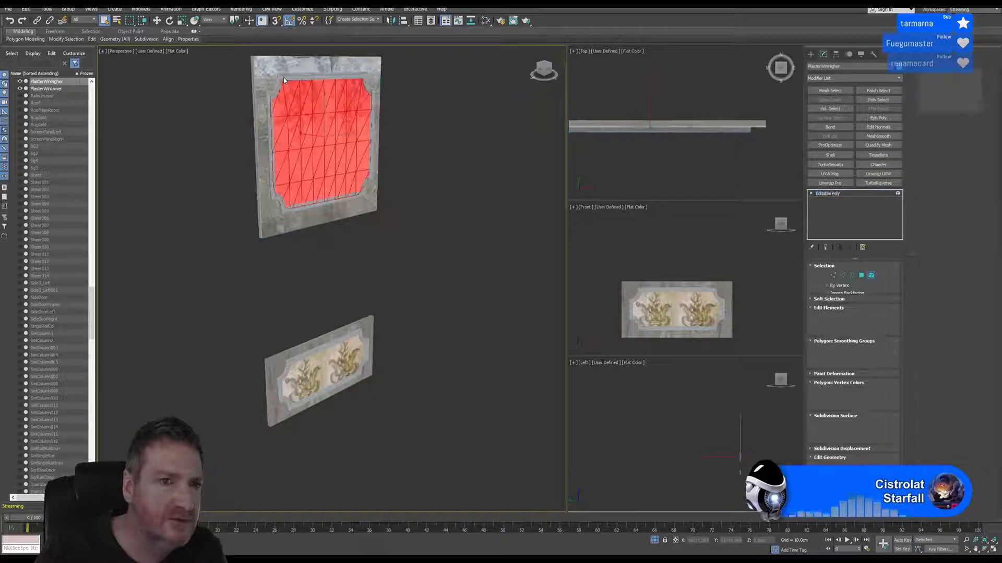
{"action": "left_click", "coordinate": [327, 74]}
{"action": "left_click", "coordinate": [370, 86], "text": "ctrl"}
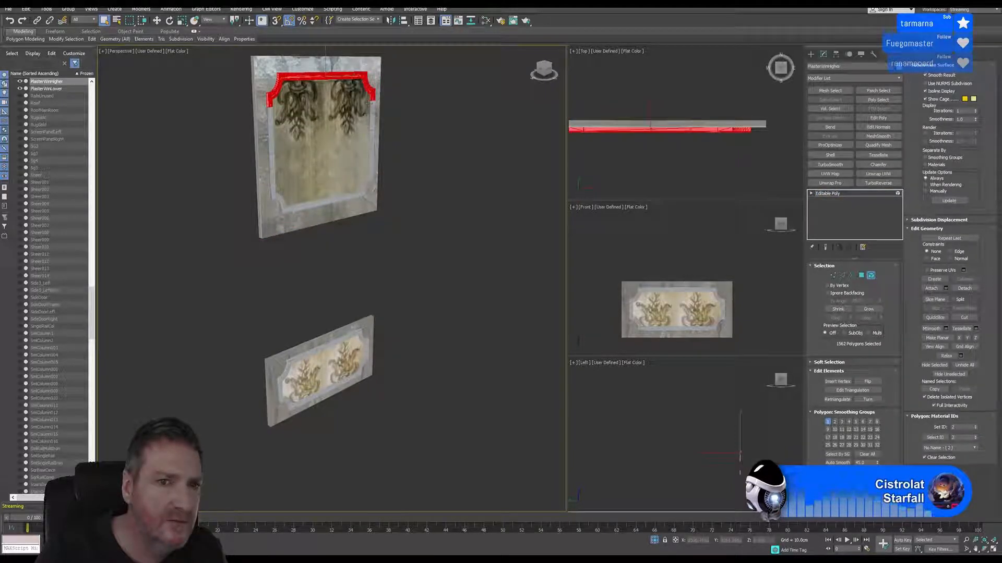
{"action": "left_click", "coordinate": [372, 115], "text": "ctrl"}
{"action": "left_click", "coordinate": [366, 182], "text": "ctrl"}
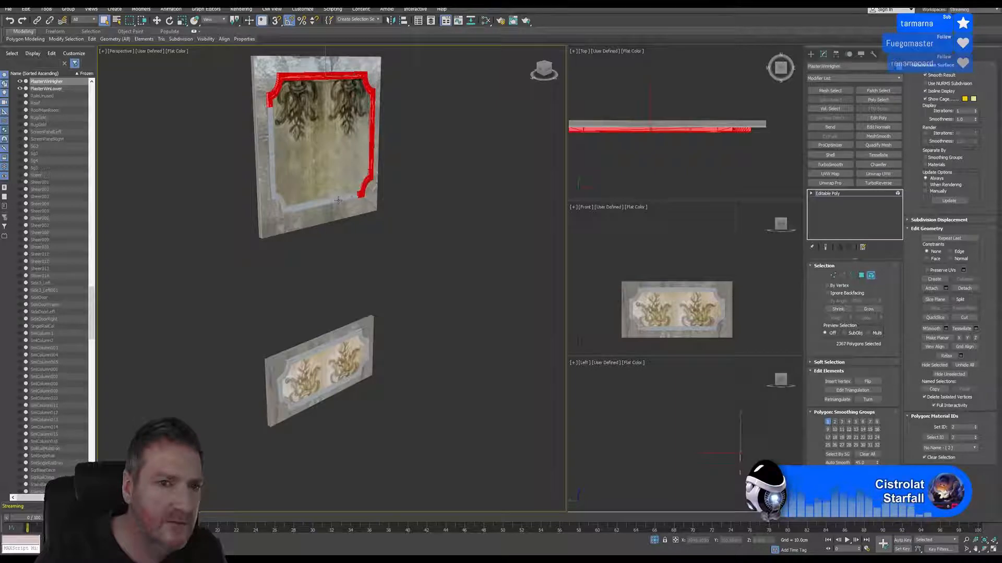
{"action": "left_click", "coordinate": [319, 202], "text": "ctrl"}
{"action": "left_click", "coordinate": [276, 202], "text": "ctrl"}
{"action": "left_click", "coordinate": [270, 146], "text": "ctrl"}
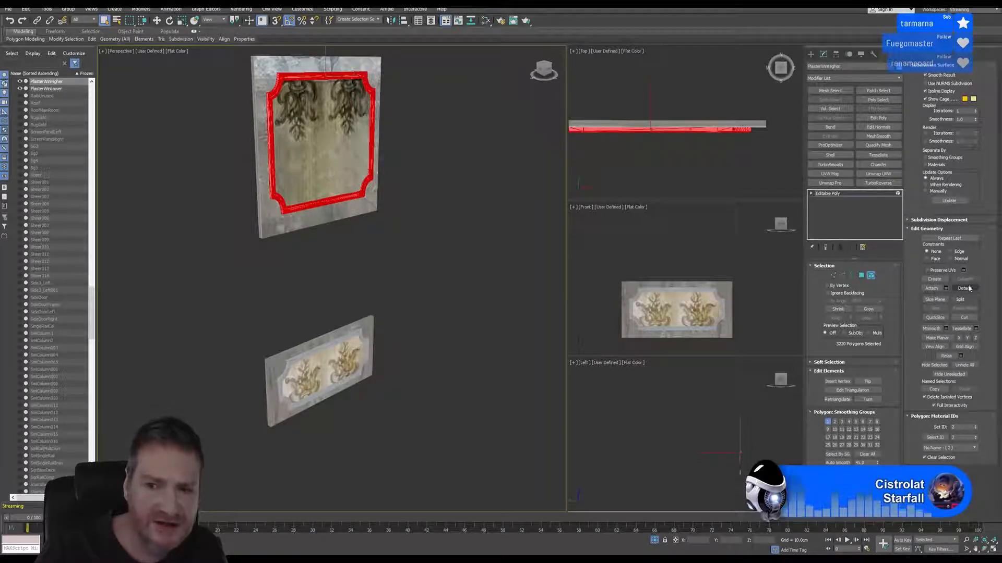
Detach the selected border elements as a clone into a separate object
{"action": "left_click", "coordinate": [964, 288]}
{"action": "left_click", "coordinate": [485, 292]}
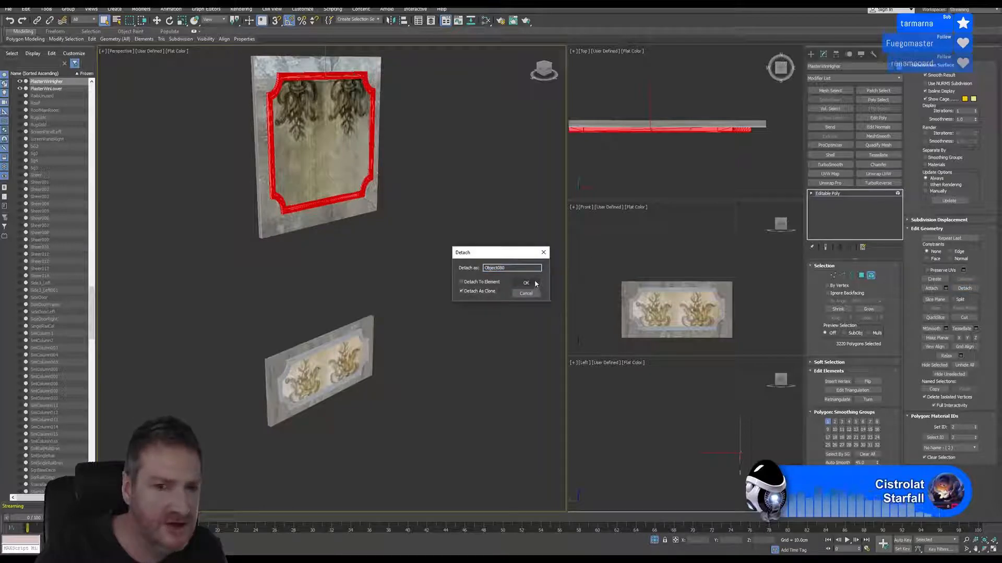
{"action": "left_click", "coordinate": [532, 283]}
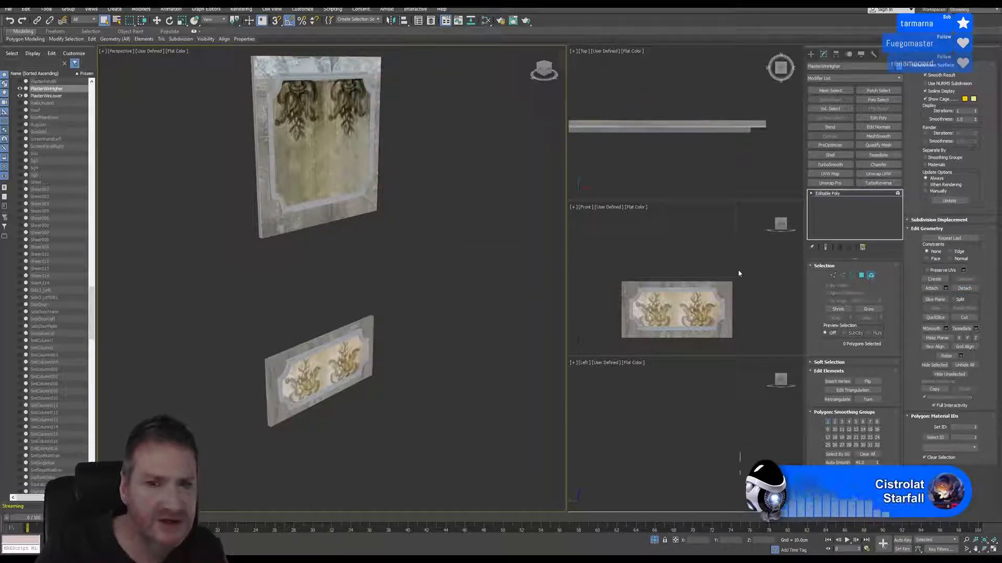
Leave sub-object editing, select the cloned border frame and move it clear of the upper panel
{"action": "left_click", "coordinate": [344, 201]}
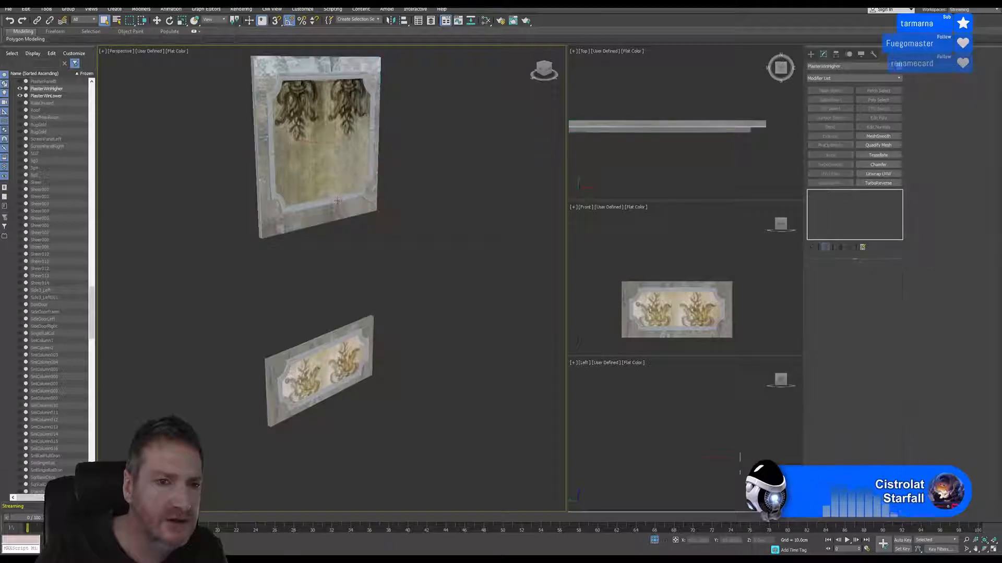
{"action": "left_click", "coordinate": [335, 198]}
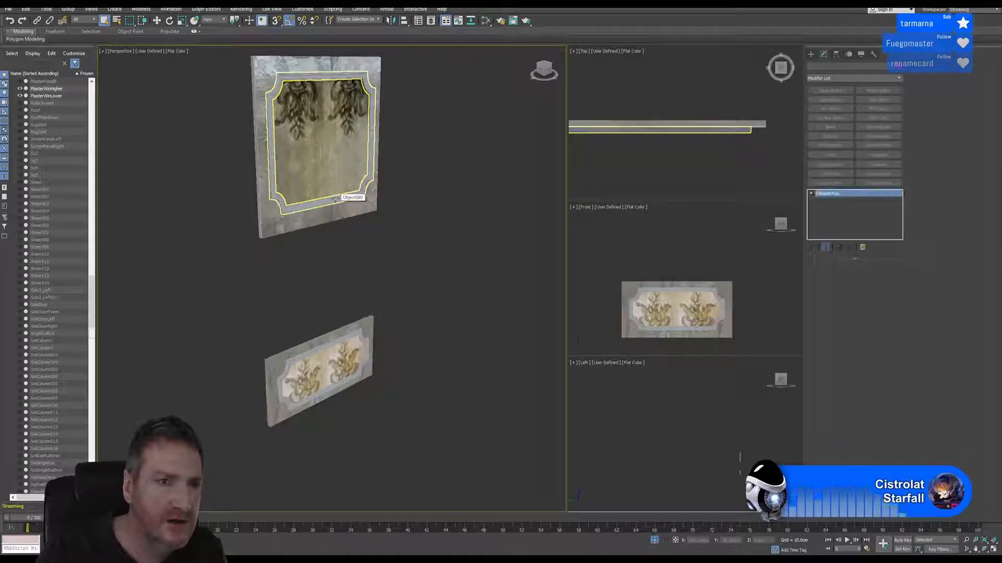
{"action": "left_click", "coordinate": [336, 198]}
{"action": "key", "text": "w"}
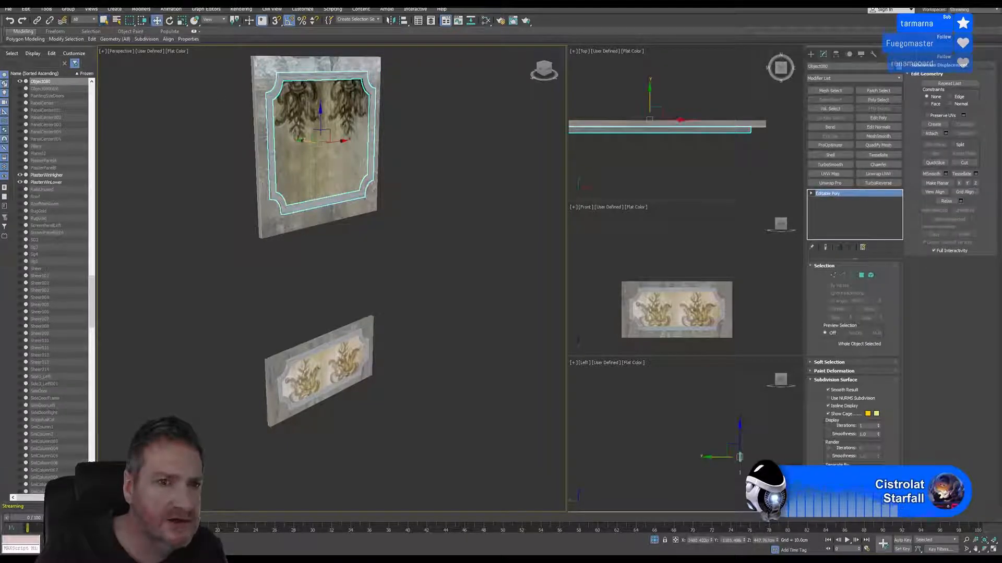
{"action": "left_click_drag", "start_coordinate": [307, 142], "coordinate": [469, 169]}
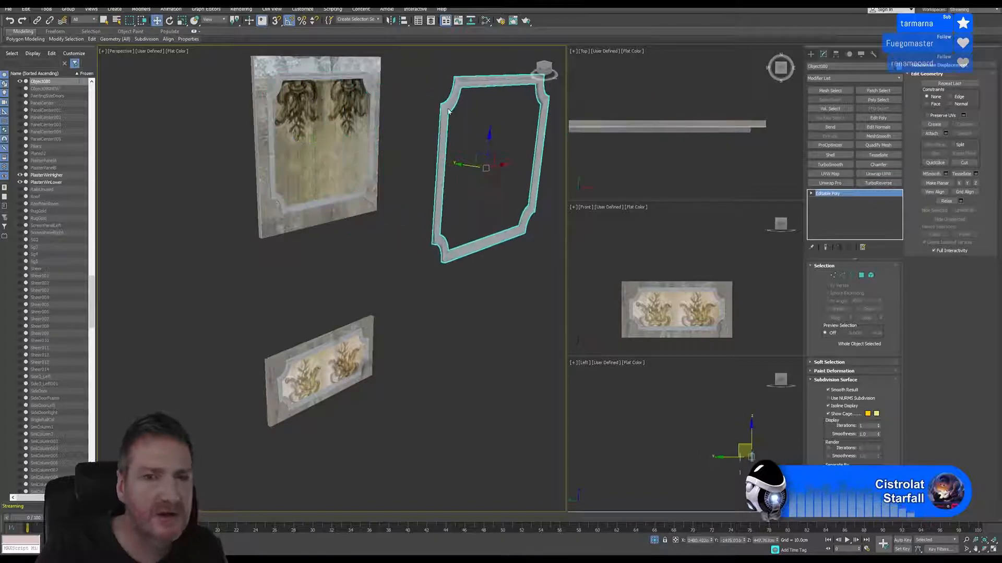
{"action": "middle_click_drag", "start_coordinate": [437, 110], "coordinate": [354, 139]}
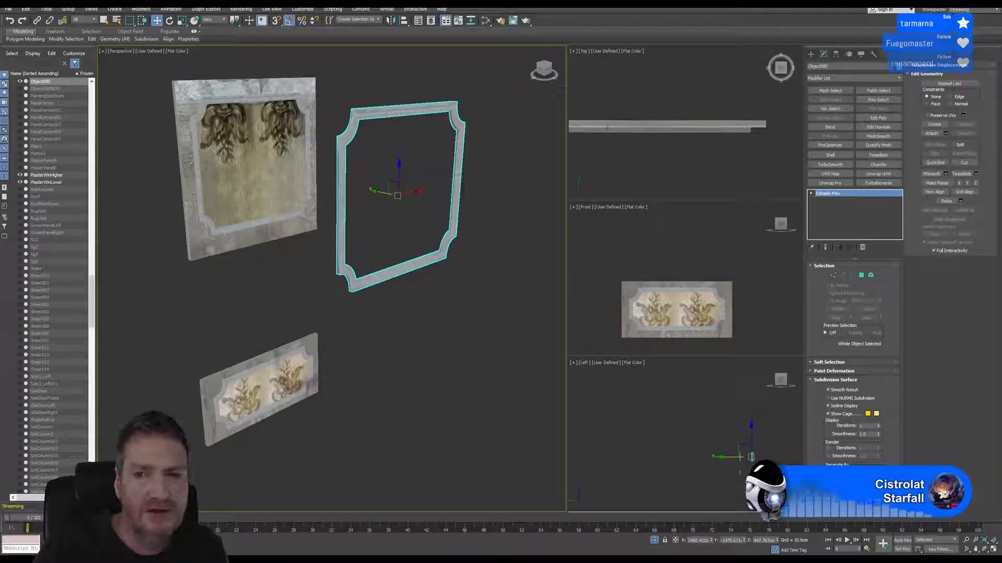
Rename the detached border frame PanelBorder2
{"action": "left_click_drag", "start_coordinate": [846, 67], "coordinate": [786, 70]}
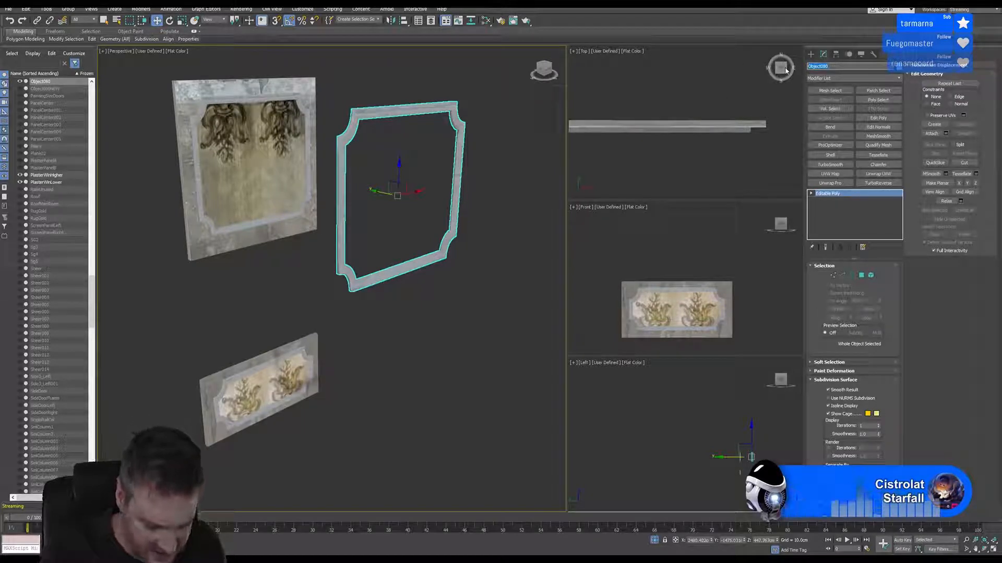
{"action": "key", "text": "BackSpace"}
{"action": "type", "text": "PanelEdge"}
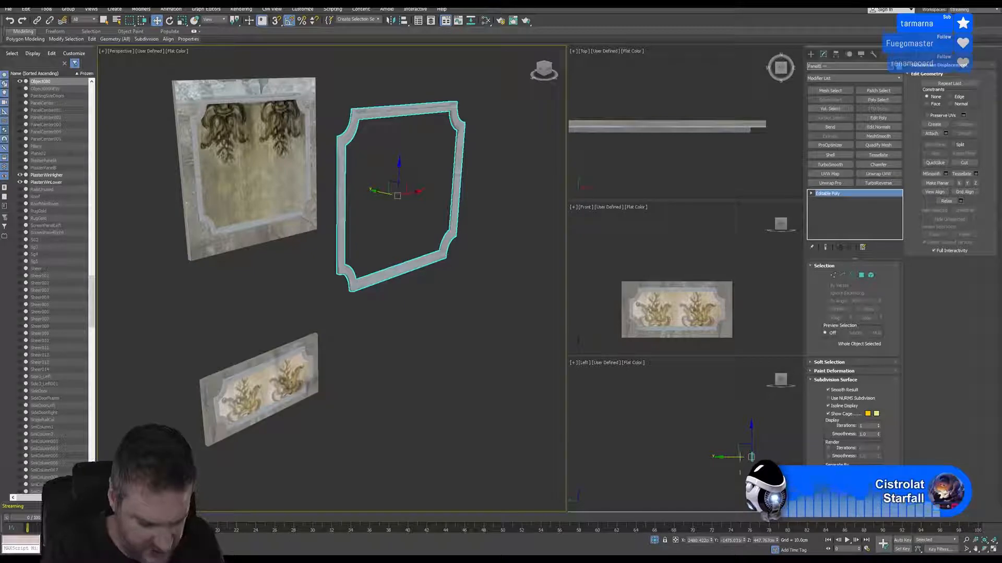
{"action": "type", "text": "er2"}
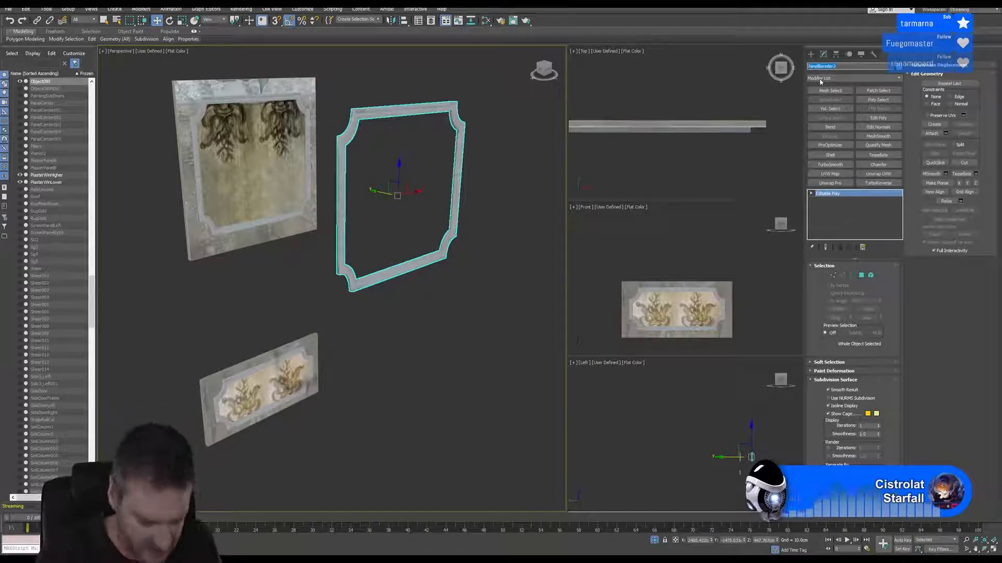
{"action": "type", "text": "anel"}
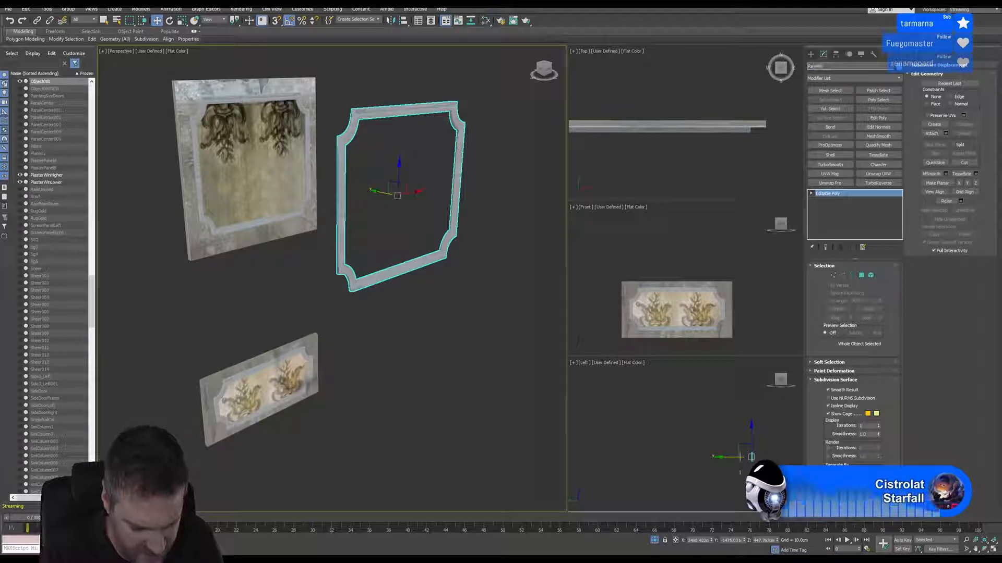
{"action": "type", "text": "Border2"}
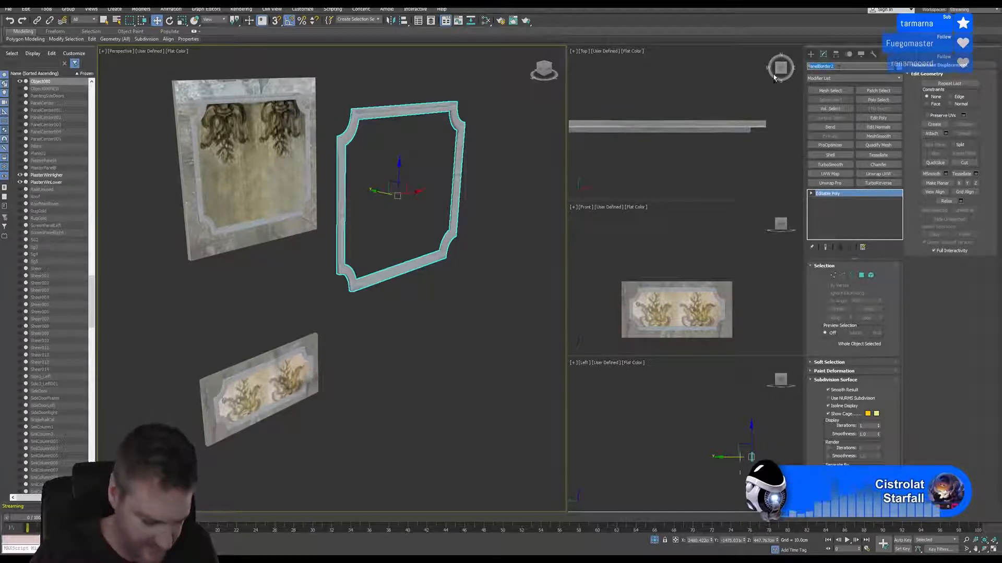
{"action": "key", "text": "Return"}
Start exporting only the selected border frame and create a folder named Border inside the WindowPLaster folder
{"action": "left_click", "coordinate": [8, 8]}
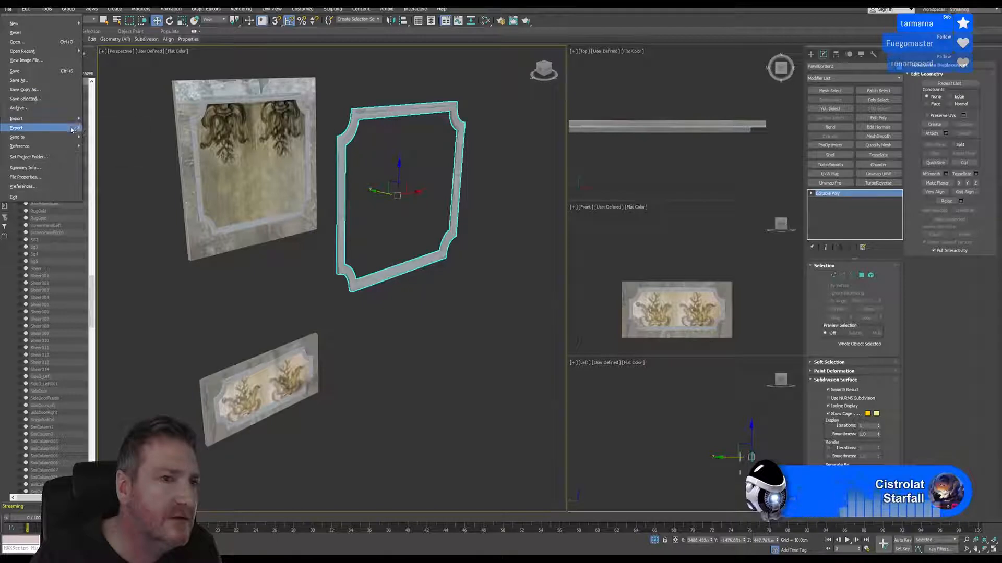
{"action": "left_click", "coordinate": [115, 142]}
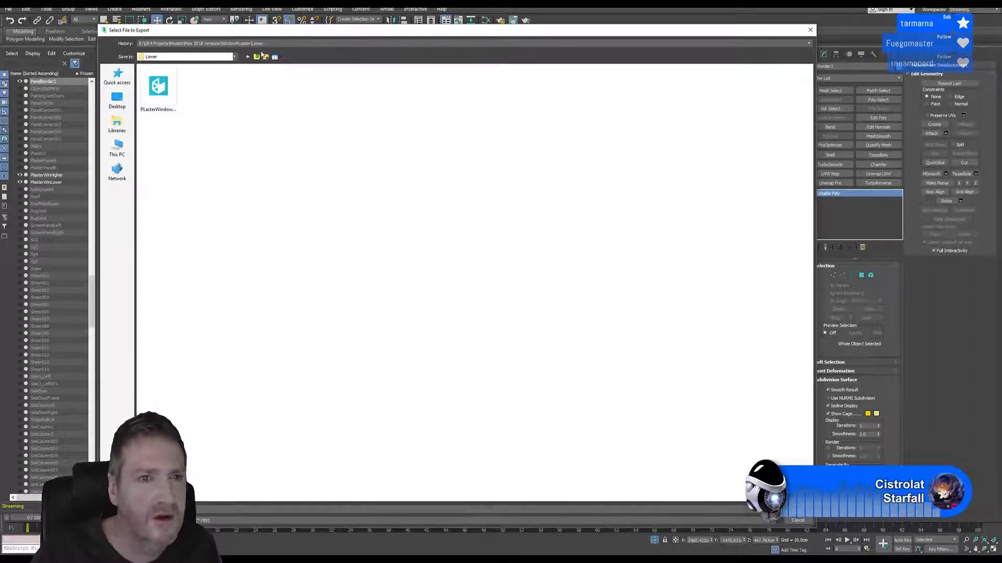
{"action": "left_click", "coordinate": [264, 56]}
{"action": "right_click", "coordinate": [302, 142]}
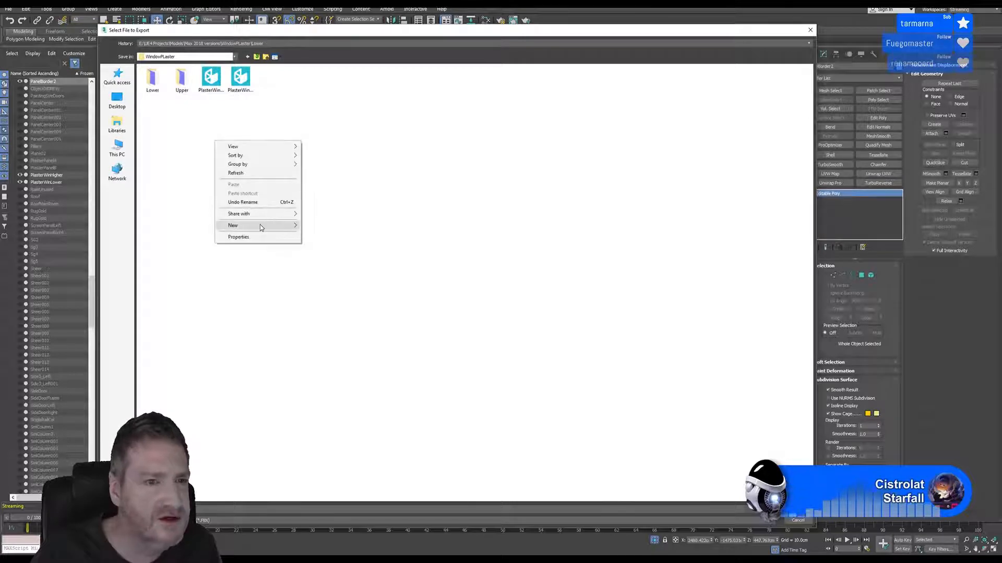
{"action": "mouse_move", "coordinate": [261, 227]}
{"action": "left_click", "coordinate": [209, 227]}
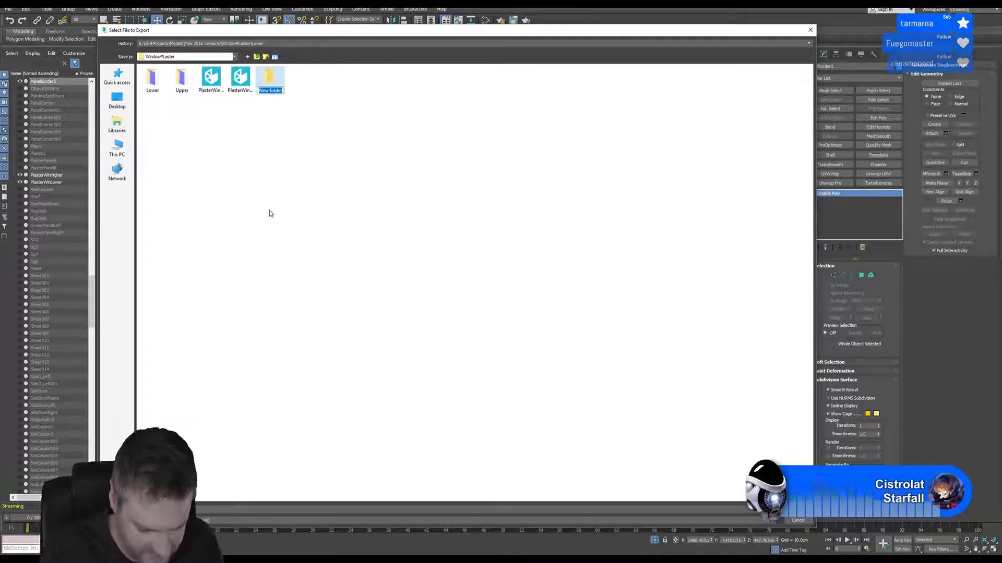
{"action": "type", "text": "Border"}
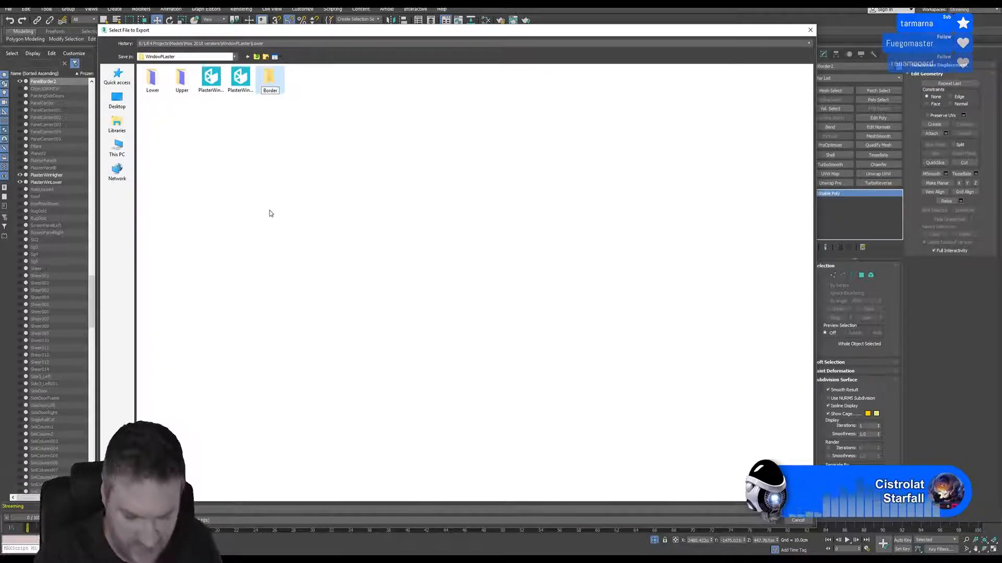
{"action": "key", "text": "Return"}
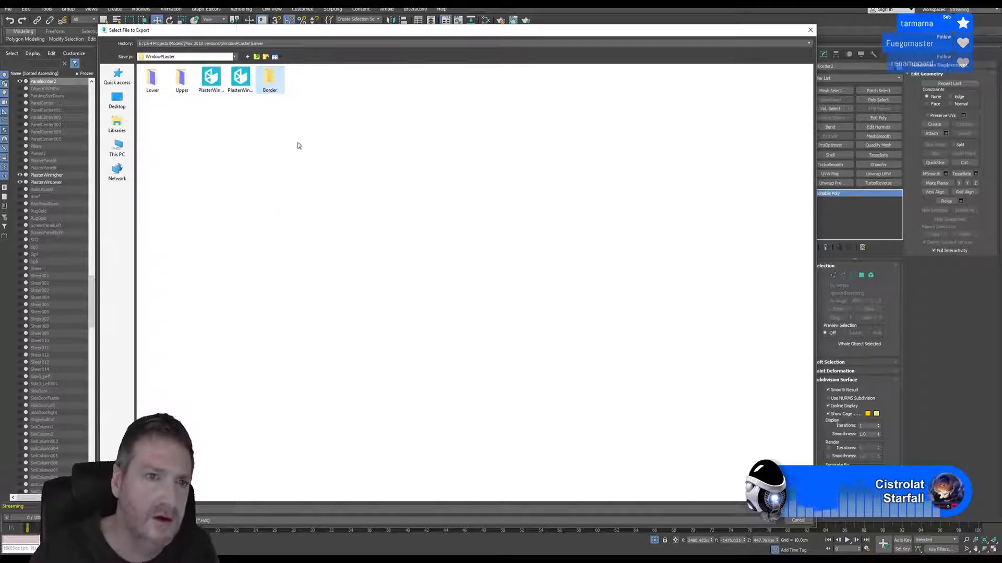
Export the border frame as PanelBorder2.FBX into the Border folder with the current FBX preset
{"action": "left_click", "coordinate": [272, 84]}
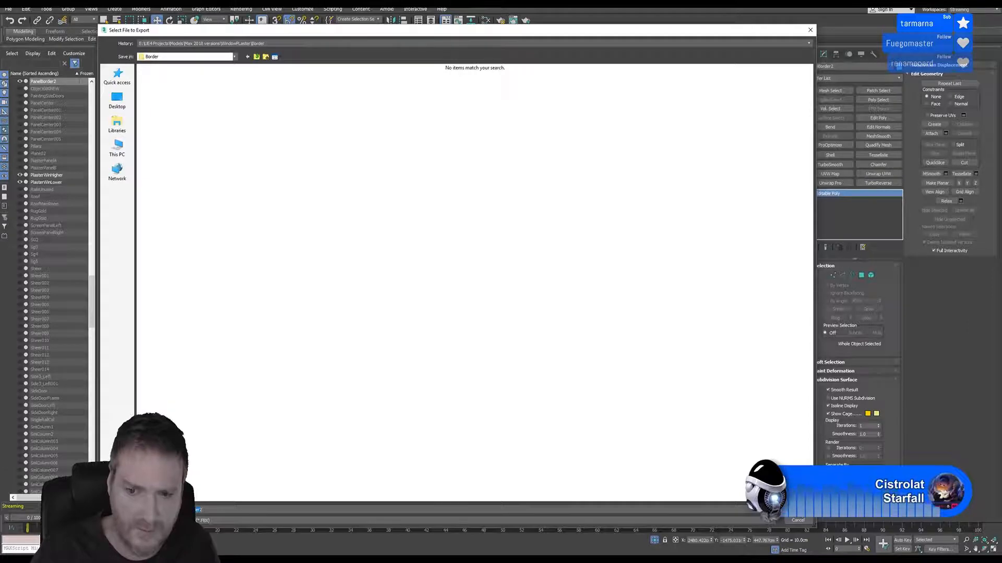
{"action": "left_click", "coordinate": [798, 510]}
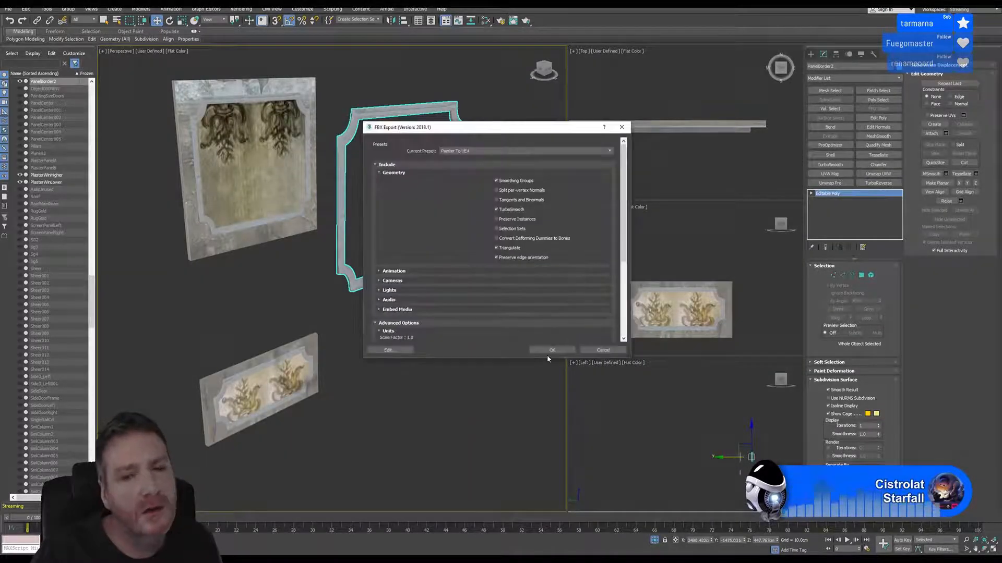
{"action": "left_click", "coordinate": [550, 351]}
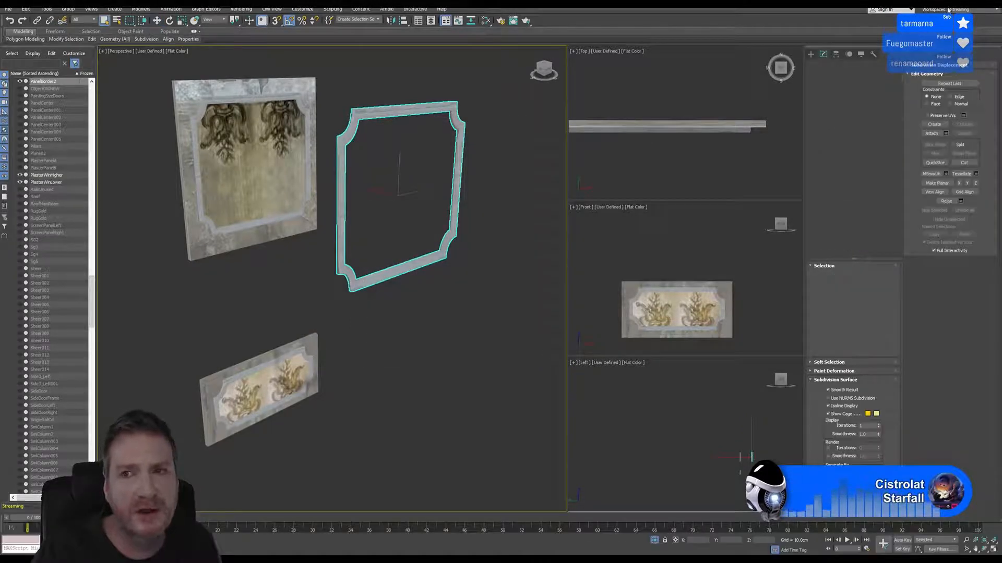
Switch to Substance Painter and save the open lower panel project
{"action": "left_click", "coordinate": [368, 558]}
{"action": "left_click", "coordinate": [367, 558]}
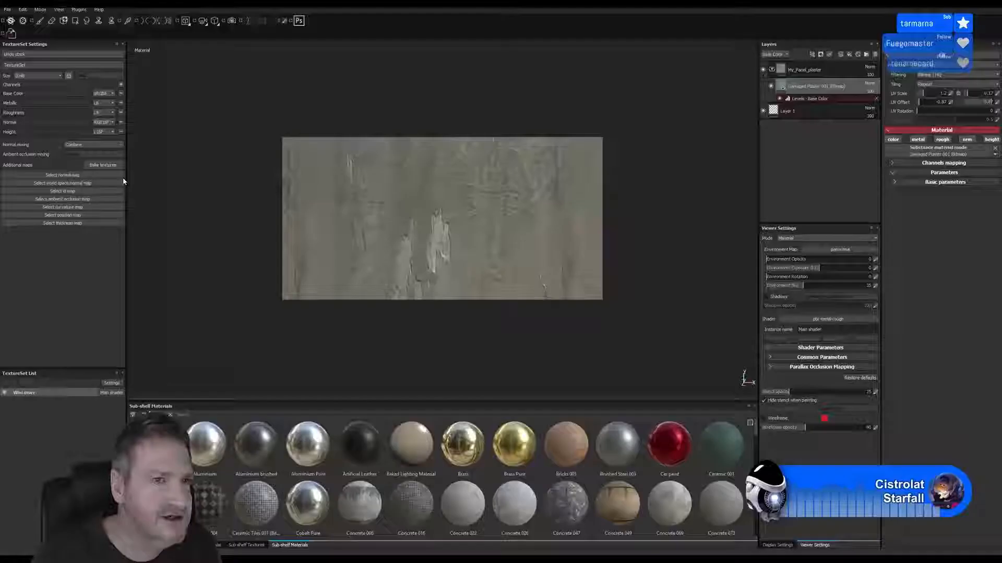
{"action": "left_click", "coordinate": [6, 10]}
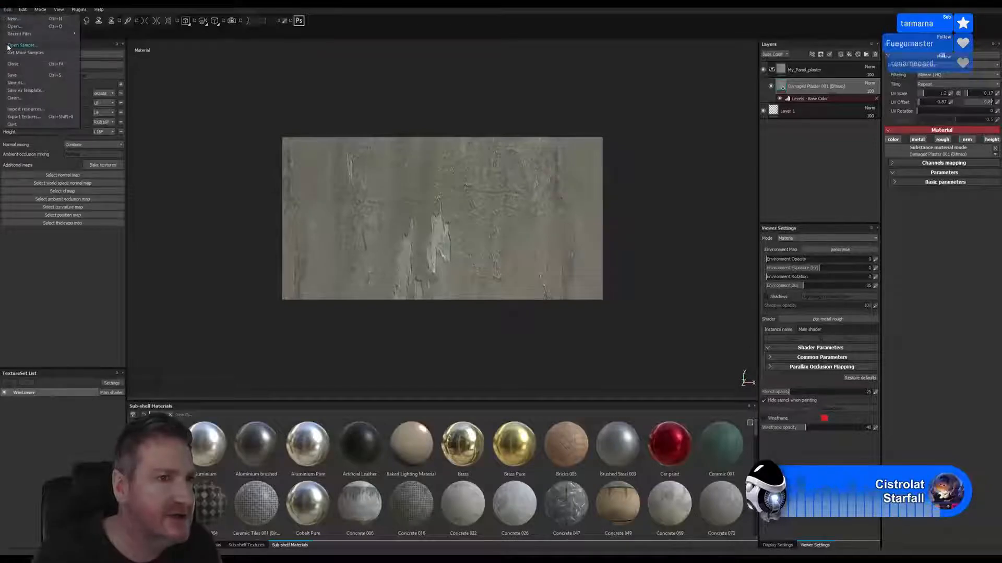
{"action": "left_click", "coordinate": [14, 75]}
Create a new project from the PanelBorder2.FBX mesh in the Border folder, at 2048 document resolution
{"action": "left_click", "coordinate": [7, 9]}
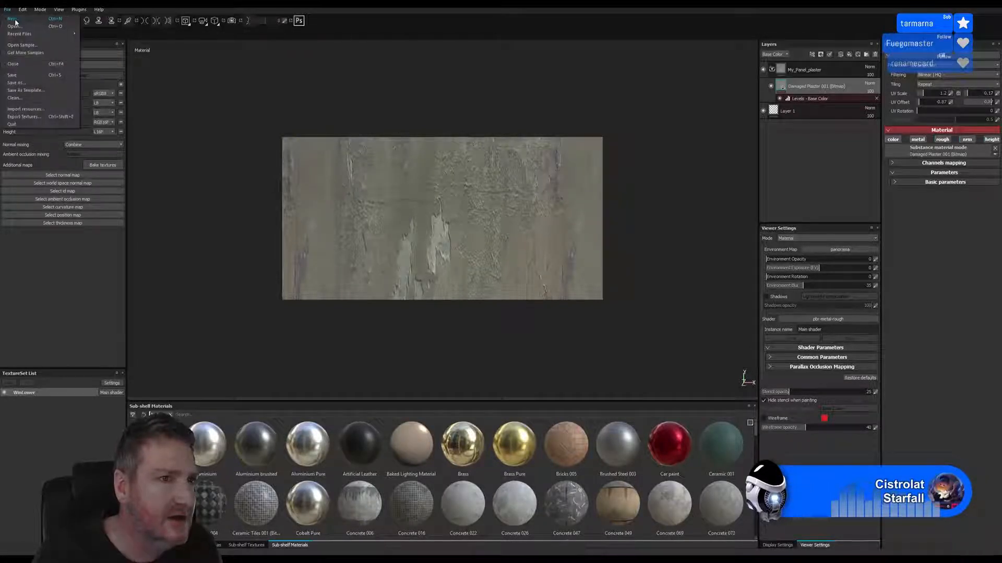
{"action": "left_click", "coordinate": [16, 19]}
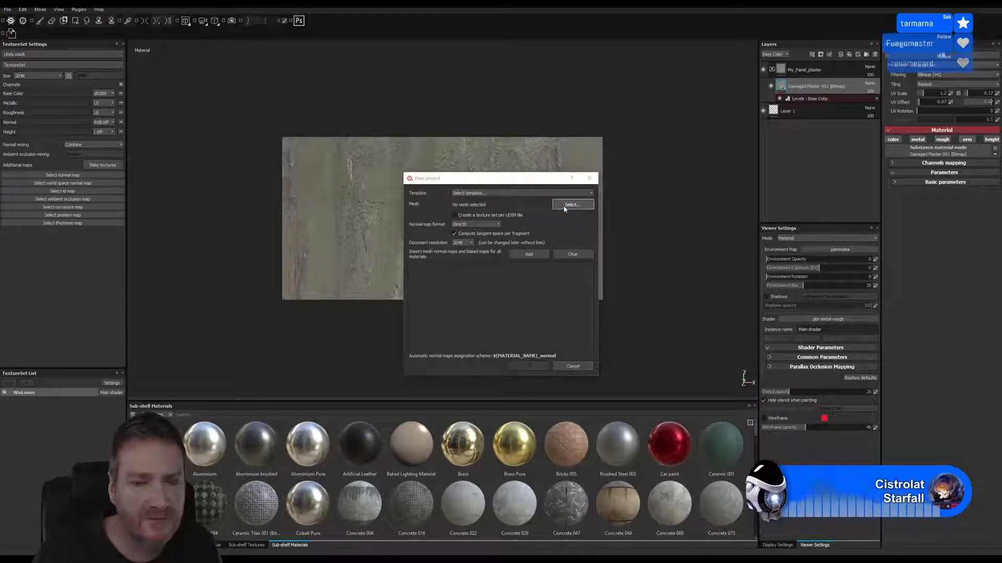
{"action": "left_click", "coordinate": [564, 205]}
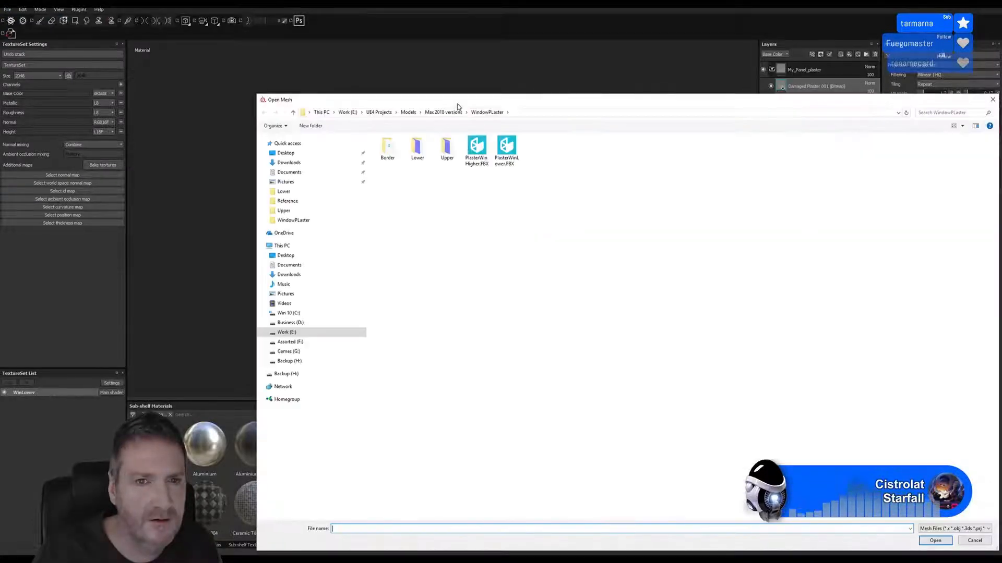
{"action": "double_click", "coordinate": [246, 138]}
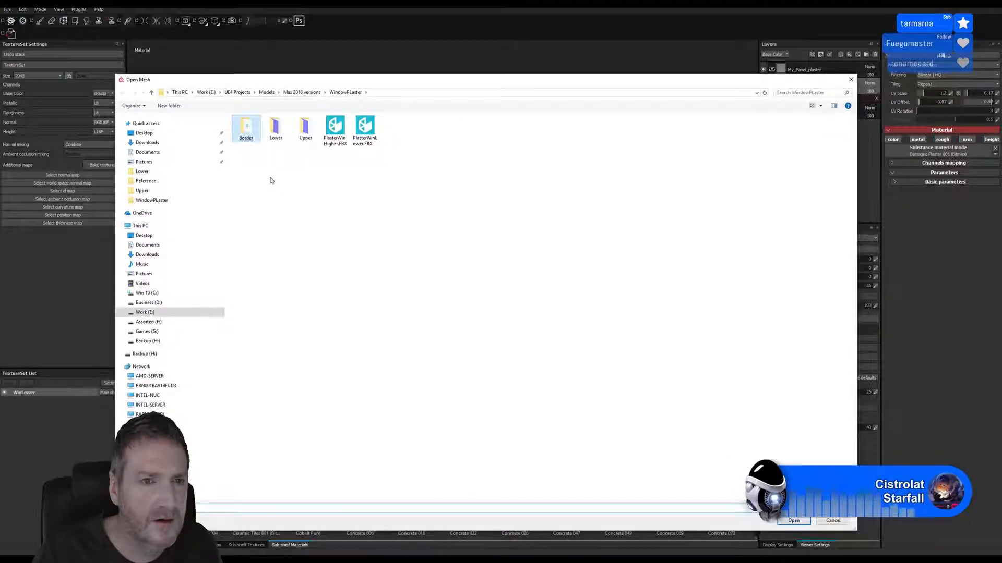
{"action": "double_click", "coordinate": [244, 140]}
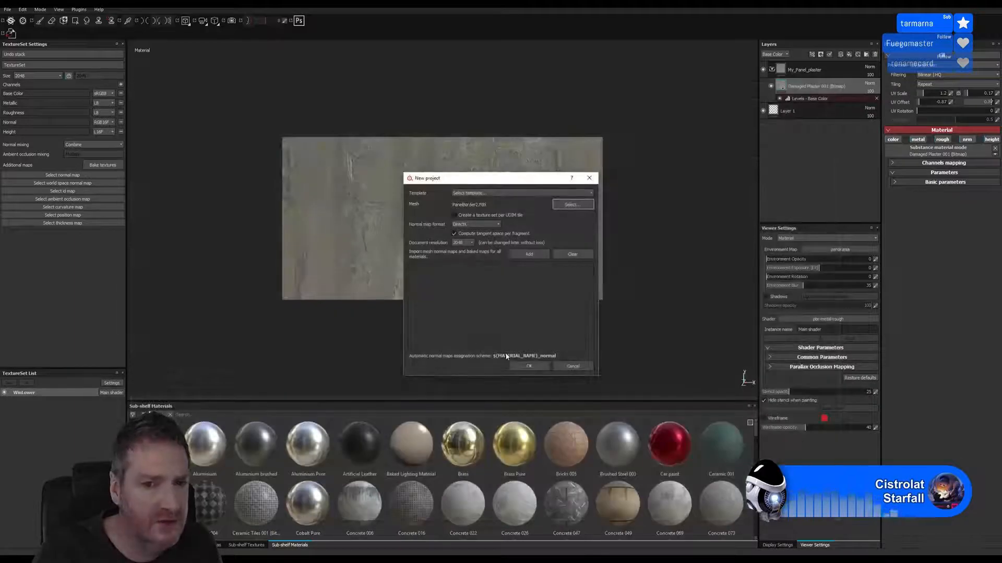
{"action": "left_click", "coordinate": [529, 366]}
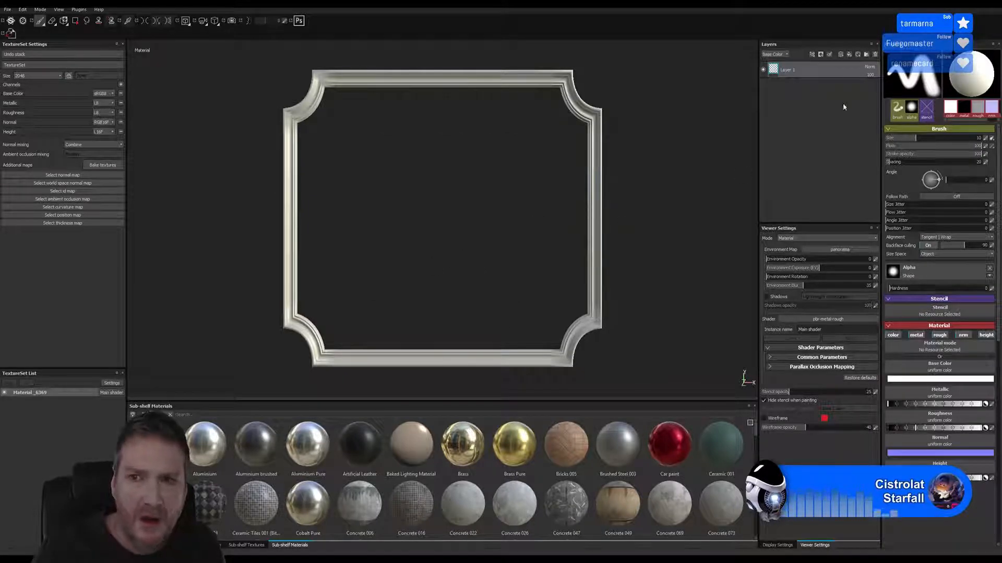
Add the My_Panel_plaster smart material to the border frame's layer stack
{"action": "left_click", "coordinate": [860, 55]}
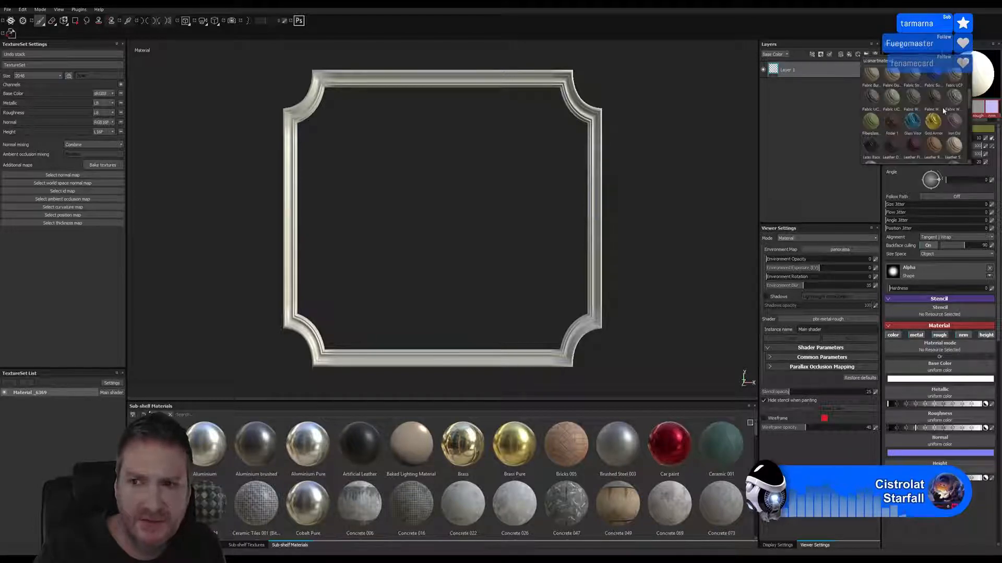
{"action": "scroll", "coordinate": [943, 108], "scroll_direction": "down", "scroll_amount": 3}
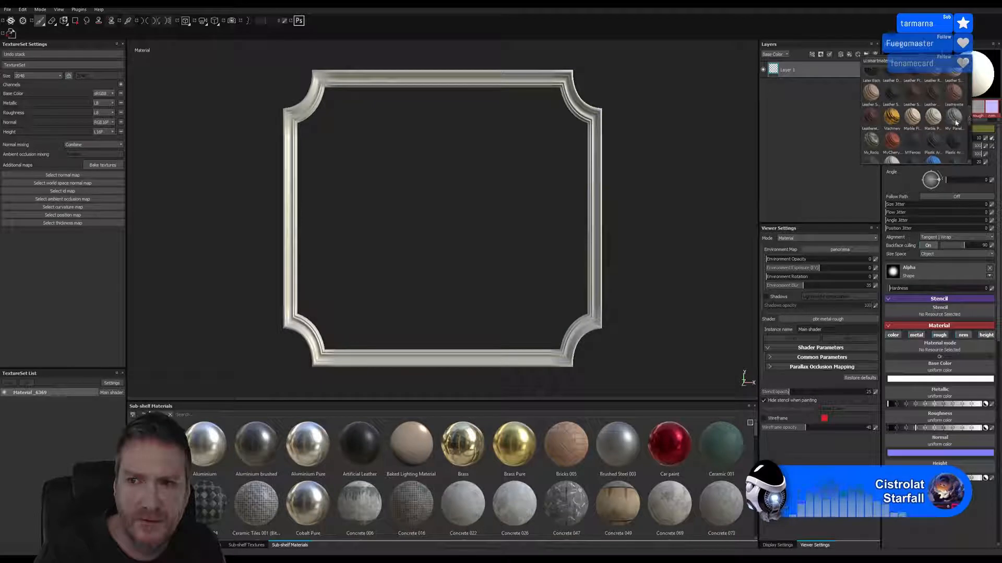
{"action": "left_click", "coordinate": [954, 117]}
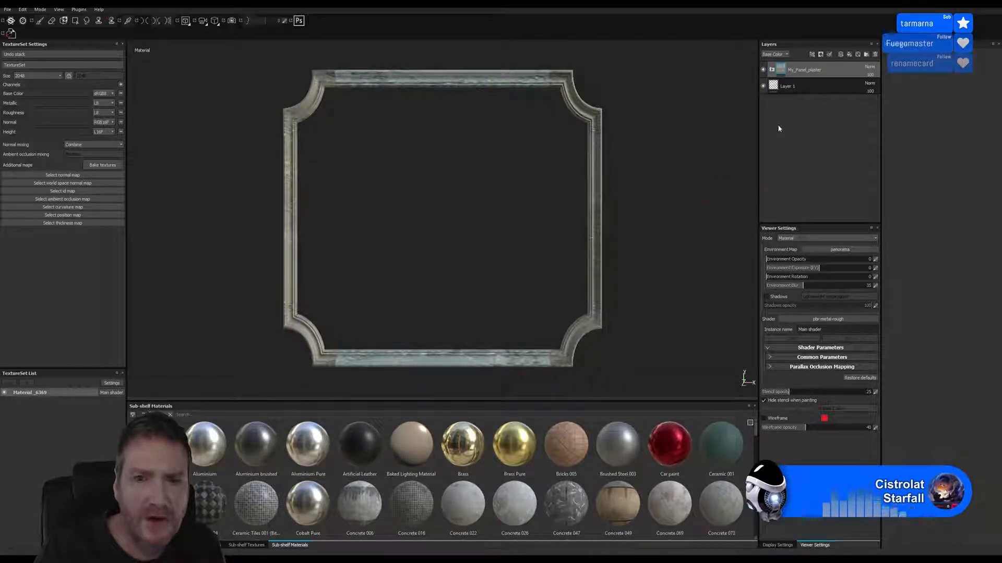
Adjust the Damaged Plaster 001 layer inside My_Panel_plaster to UV scale 2.34 by 2.44 and UV offset -0.42, -0.25
{"action": "left_click", "coordinate": [772, 70]}
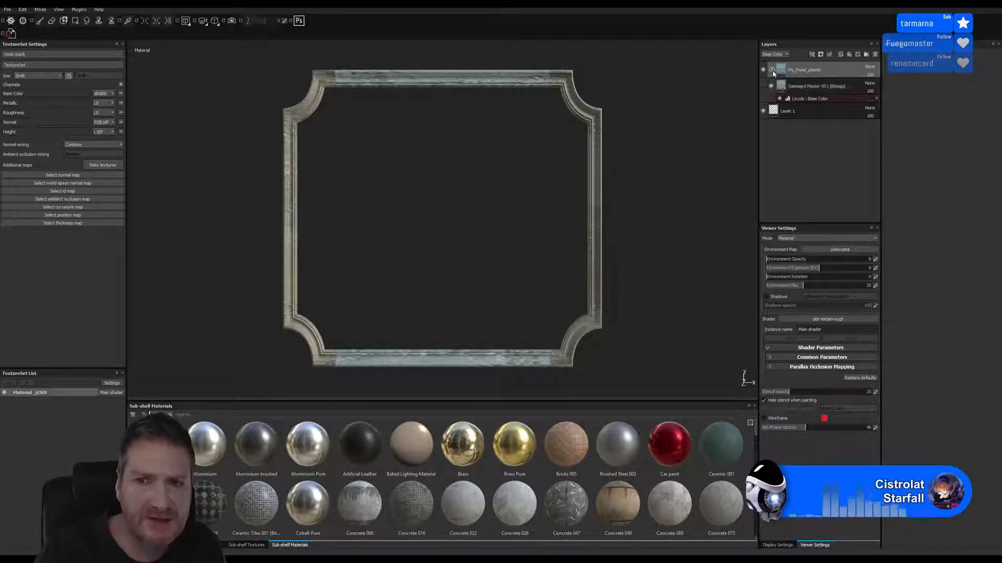
{"action": "left_click", "coordinate": [814, 86]}
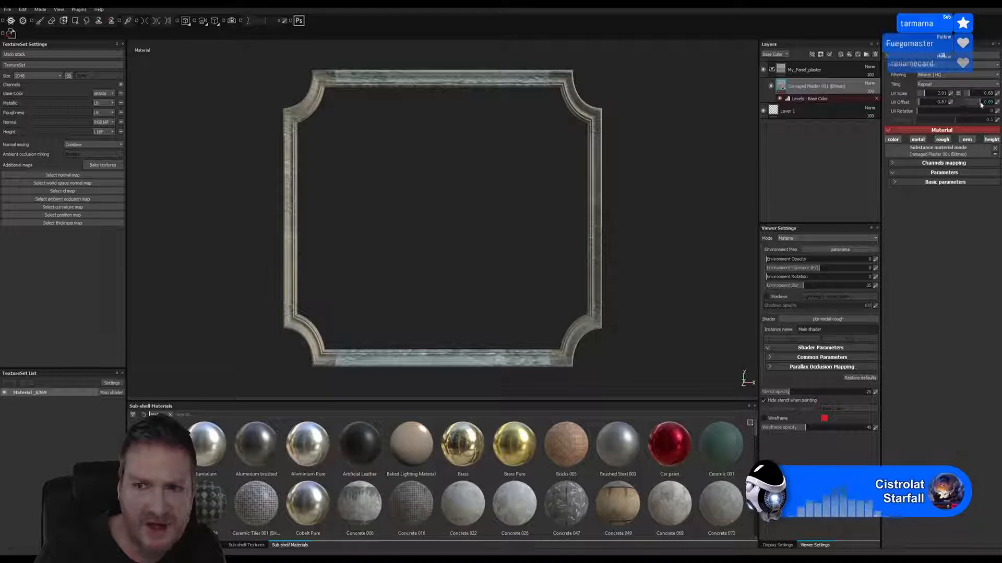
{"action": "left_click_drag", "start_coordinate": [980, 101], "coordinate": [978, 104]}
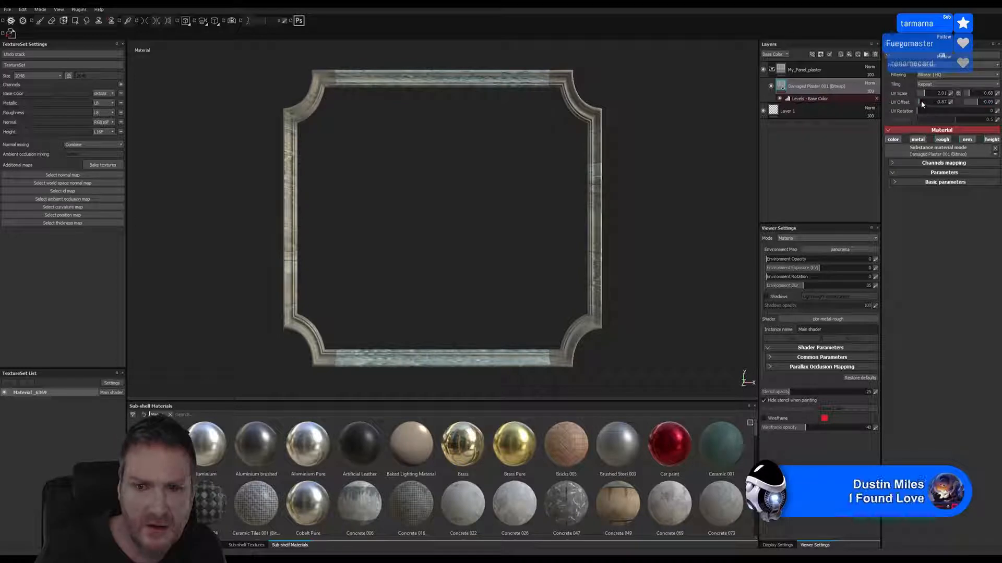
{"action": "mouse_move", "coordinate": [922, 104]}
{"action": "left_mouse_down"}
{"action": "mouse_move", "coordinate": [930, 104]}
{"action": "mouse_move", "coordinate": [925, 94]}
{"action": "left_mouse_up"}
{"action": "mouse_move", "coordinate": [925, 92]}
{"action": "left_mouse_down"}
{"action": "mouse_move", "coordinate": [980, 94]}
{"action": "mouse_move", "coordinate": [972, 96]}
{"action": "left_mouse_up"}
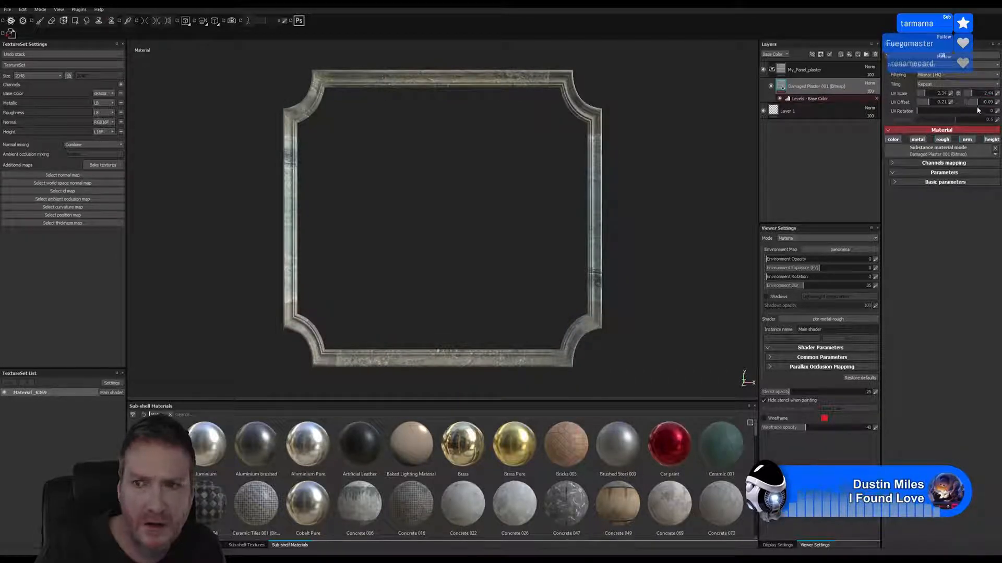
{"action": "left_click_drag", "start_coordinate": [978, 106], "coordinate": [975, 106]}
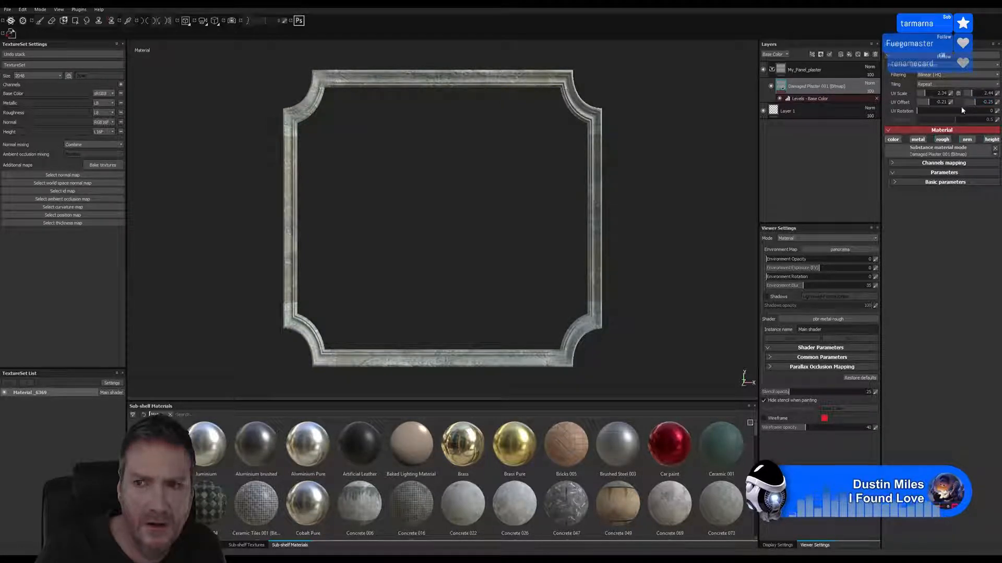
{"action": "left_click_drag", "start_coordinate": [928, 102], "coordinate": [930, 102]}
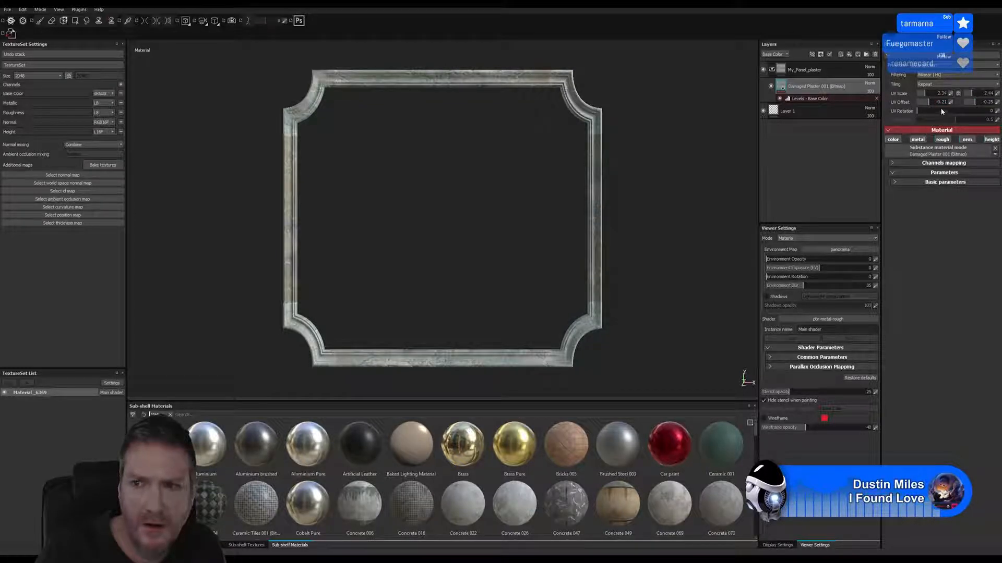
{"action": "left_click_drag", "start_coordinate": [928, 103], "coordinate": [925, 102]}
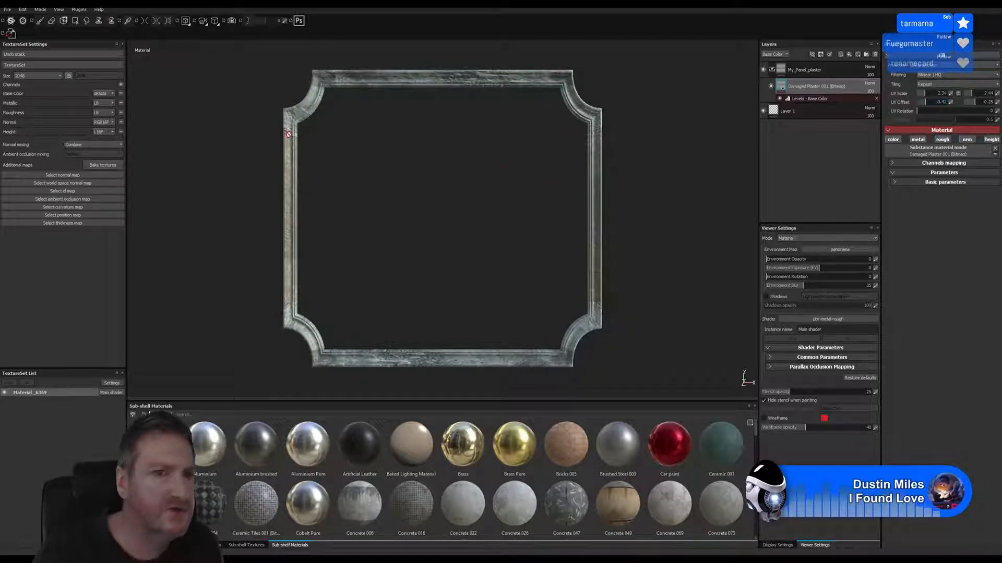
Save the border frame project as a new file in the WindowPLaster folder
{"action": "left_click", "coordinate": [7, 10]}
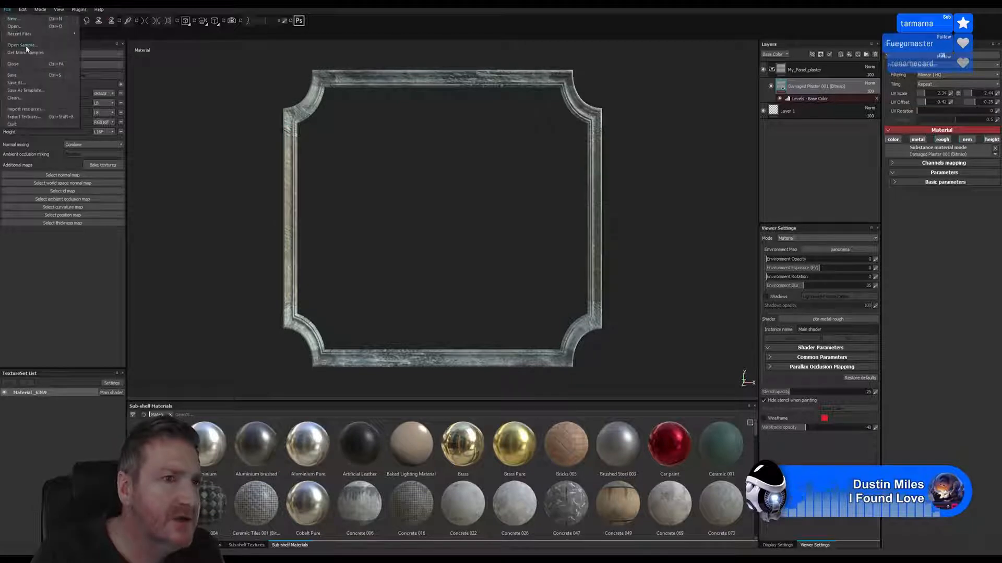
{"action": "left_click", "coordinate": [21, 83]}
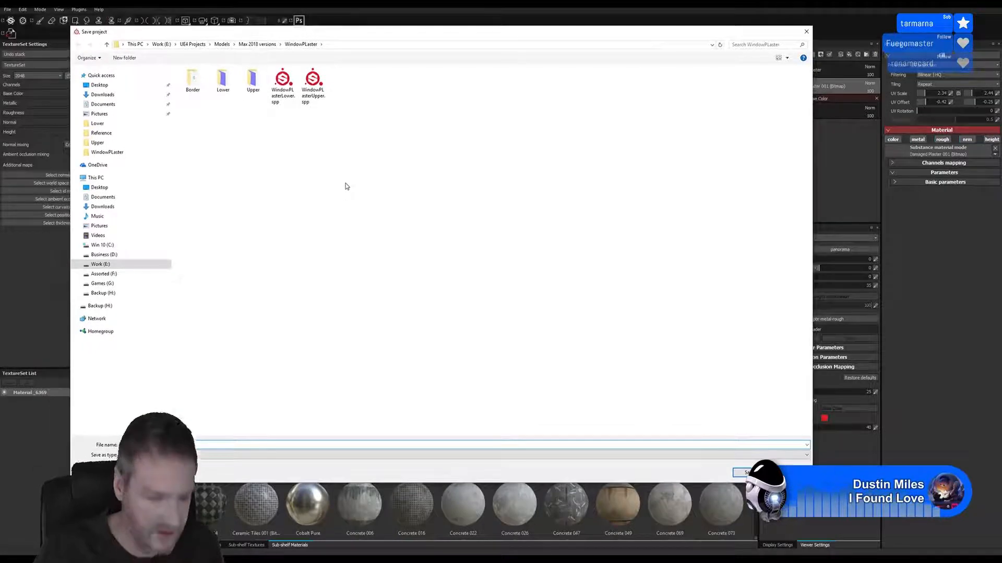
{"action": "type", "text": "W"}
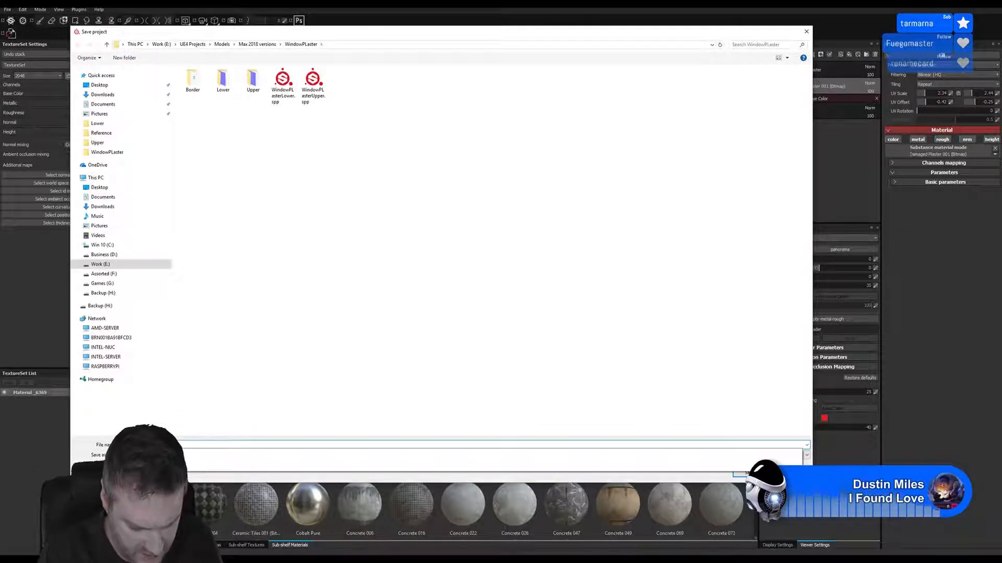
{"action": "type", "text": "B"}
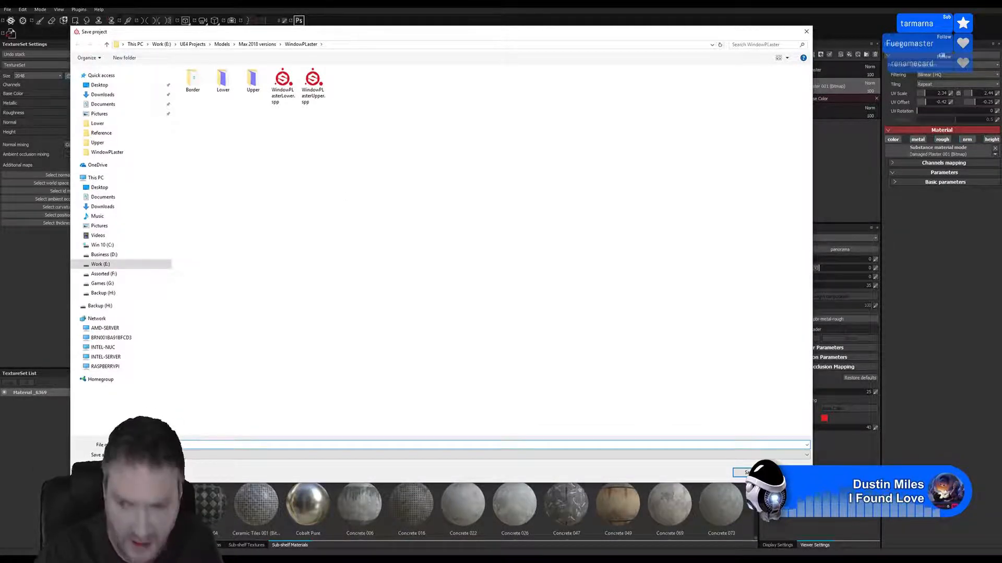
{"action": "key", "text": "Return"}
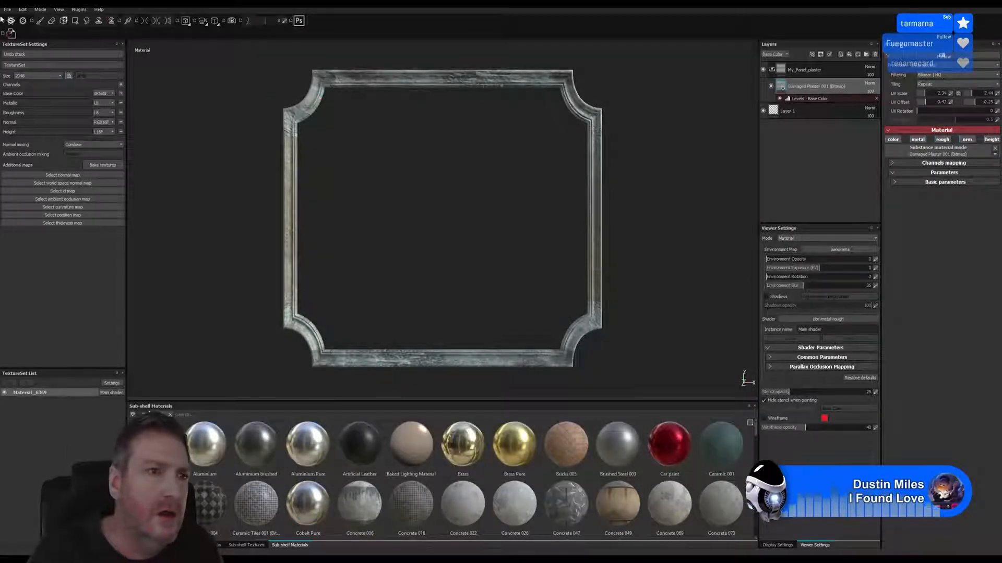
Start a texture export and set its destination to the Border folder inside Max 2018 versions\WindowPLaster
{"action": "left_click", "coordinate": [7, 9]}
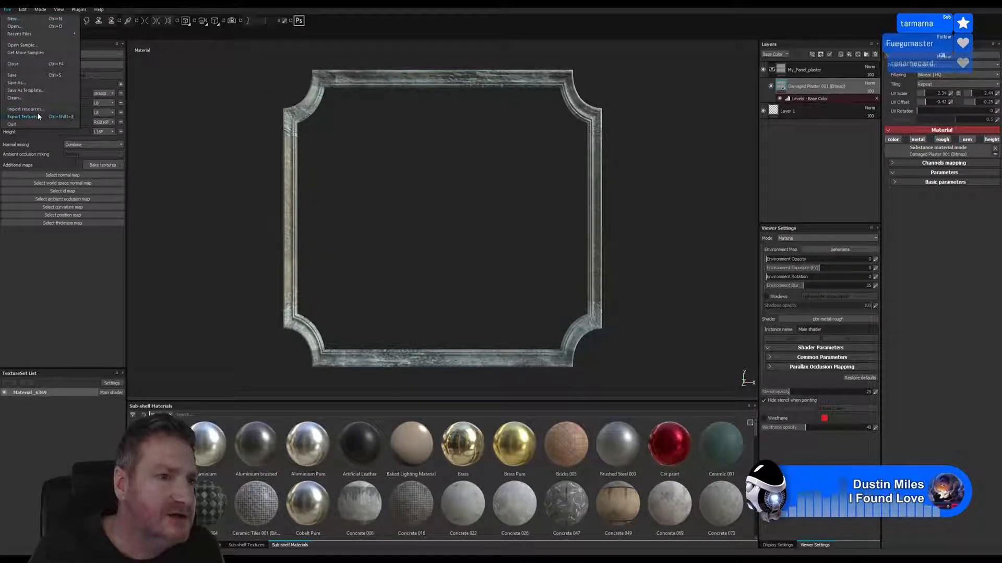
{"action": "left_click", "coordinate": [23, 116]}
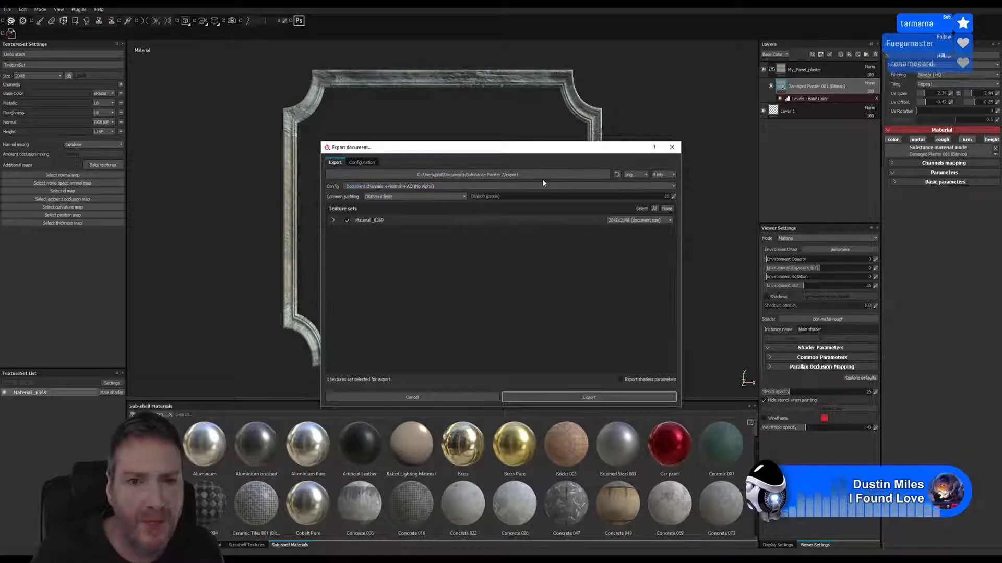
{"action": "left_click", "coordinate": [540, 177]}
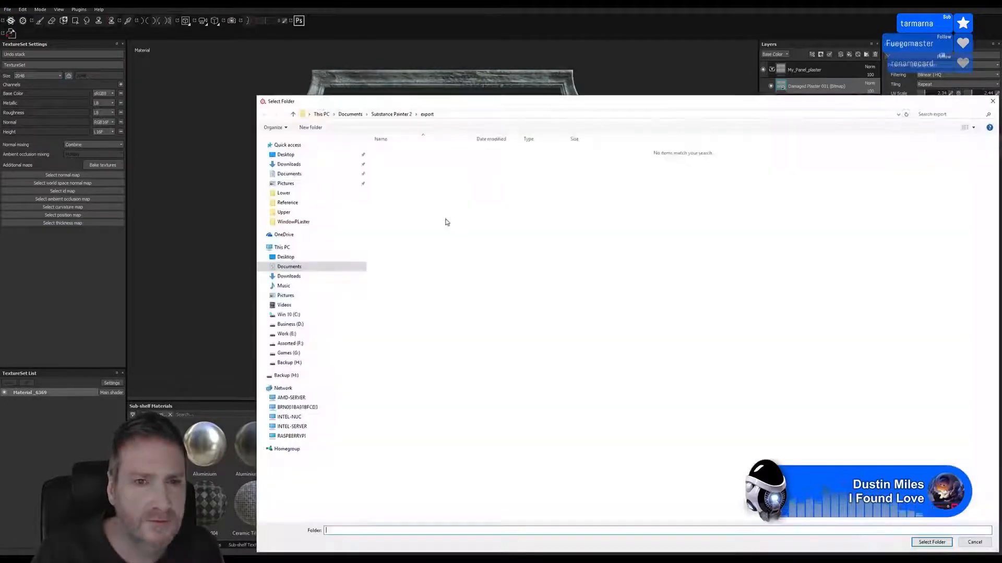
{"action": "left_click_drag", "start_coordinate": [422, 97], "coordinate": [348, 73]}
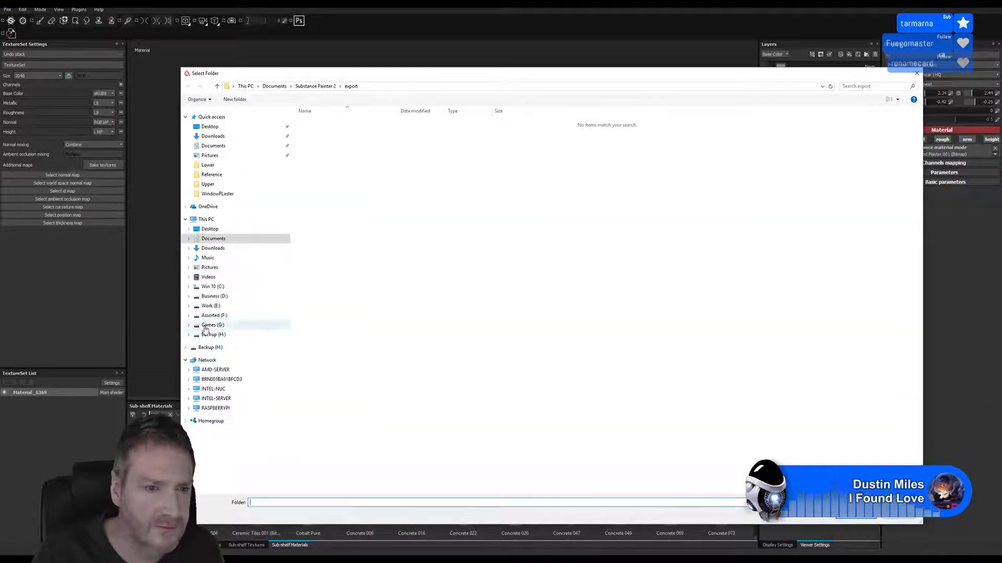
{"action": "left_click", "coordinate": [192, 306]}
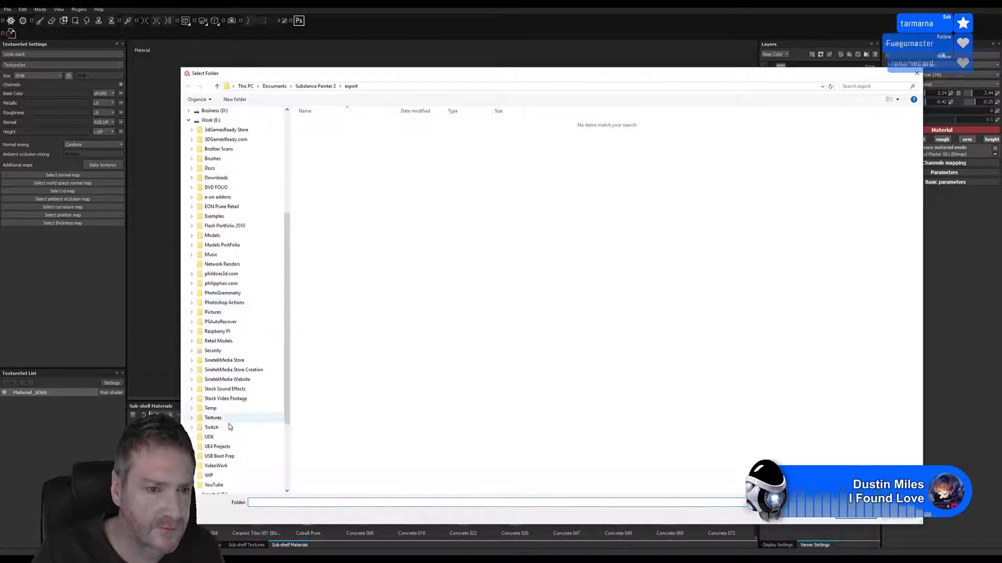
{"action": "left_click", "coordinate": [217, 447]}
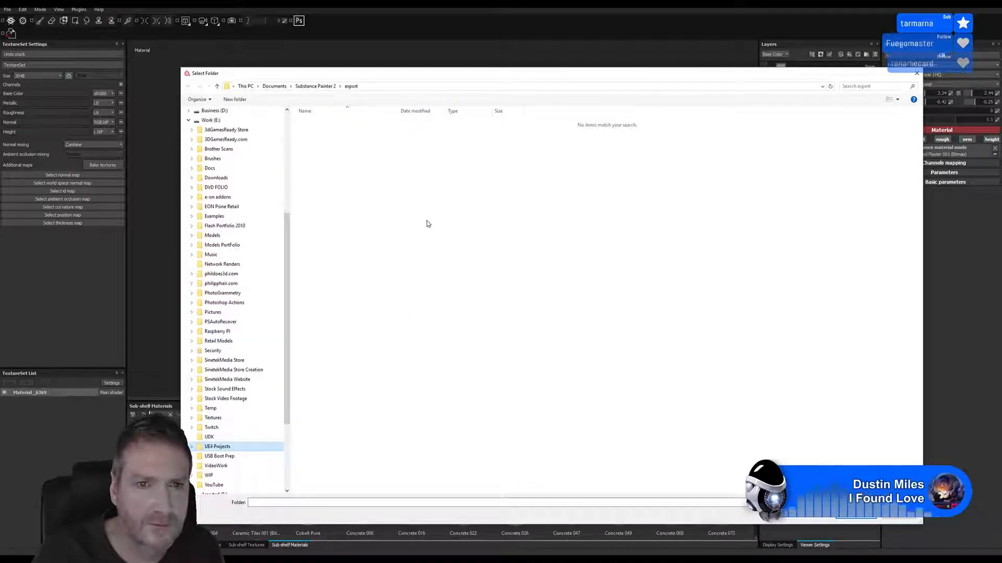
{"action": "left_click", "coordinate": [410, 124]}
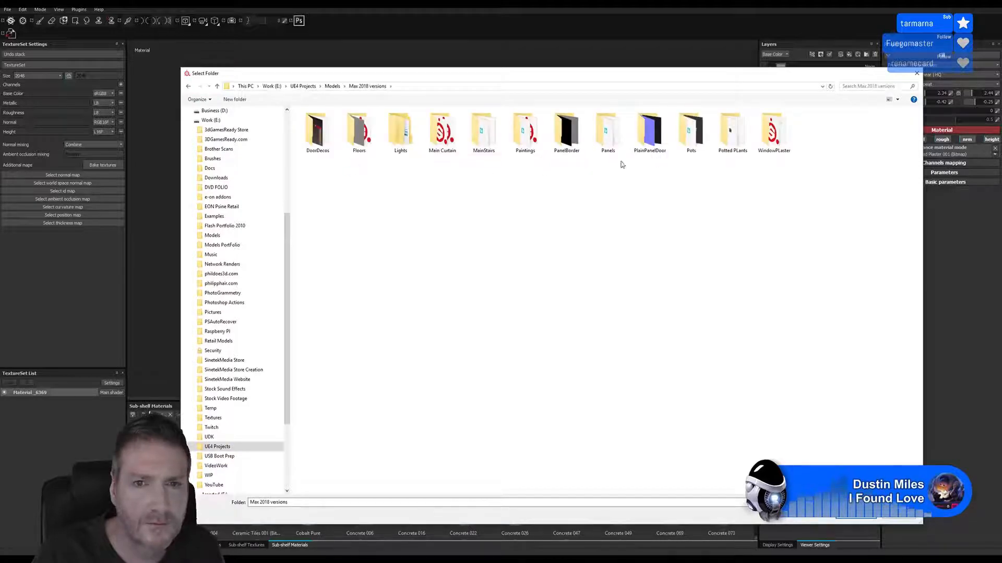
{"action": "double_click", "coordinate": [784, 151]}
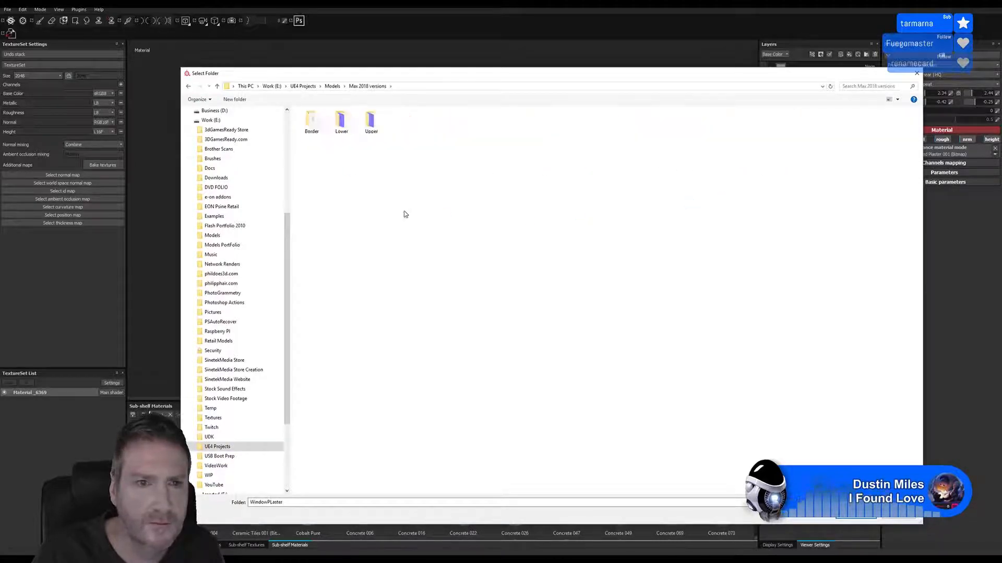
{"action": "double_click", "coordinate": [310, 129]}
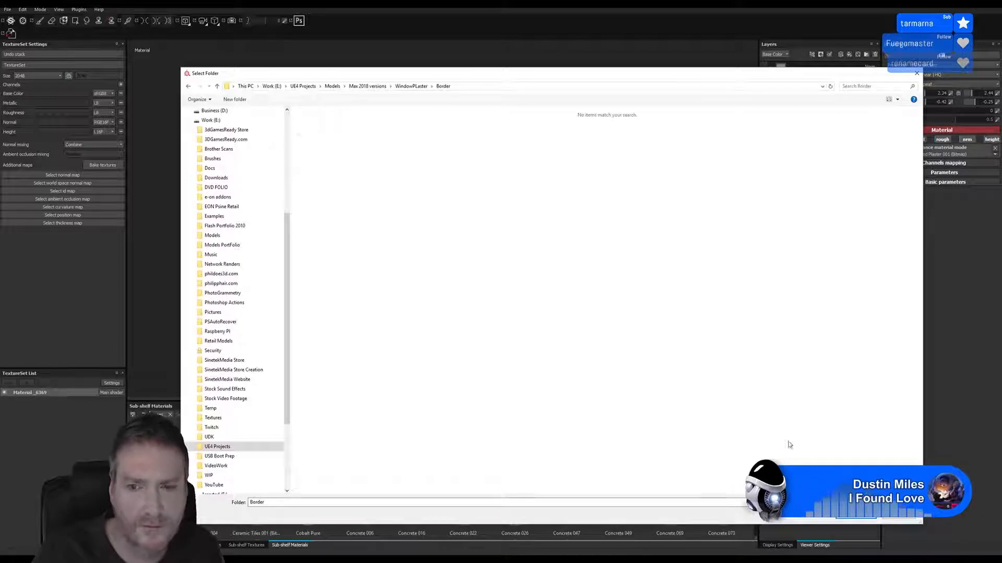
{"action": "left_click", "coordinate": [854, 517]}
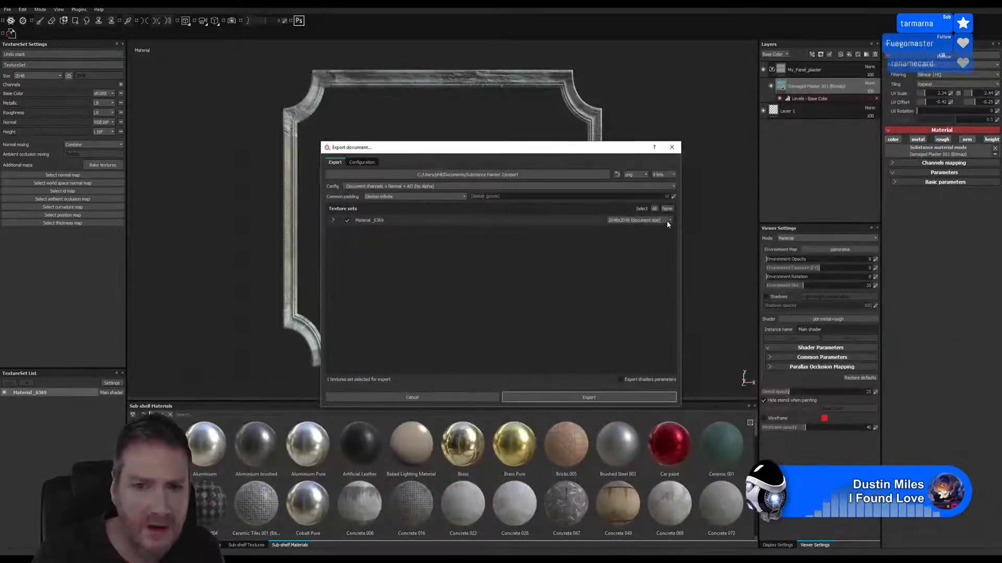
Export the frame's texture set at 1024x1024 with the current configuration and dismiss the completion message
{"action": "left_click", "coordinate": [666, 220]}
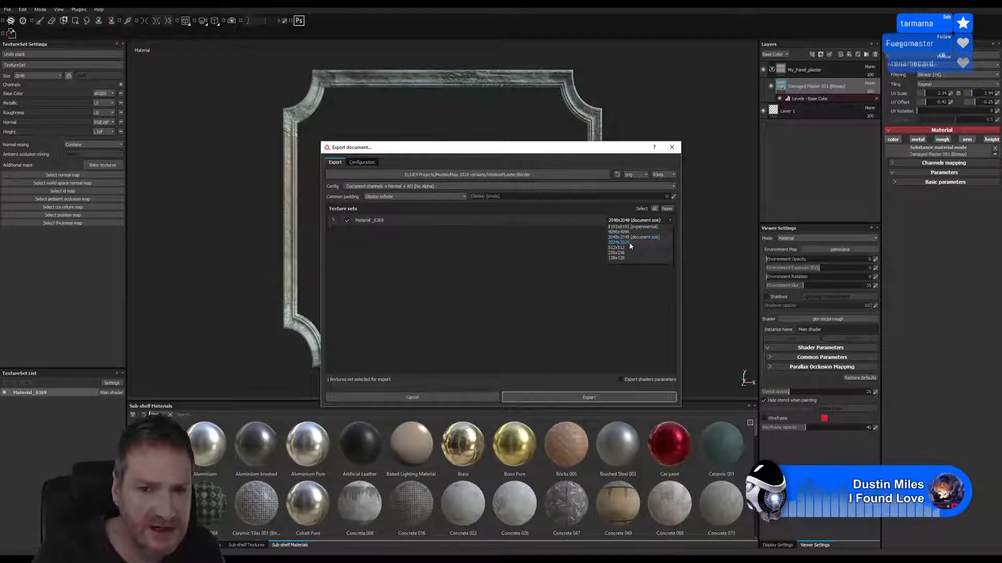
{"action": "left_click", "coordinate": [579, 395]}
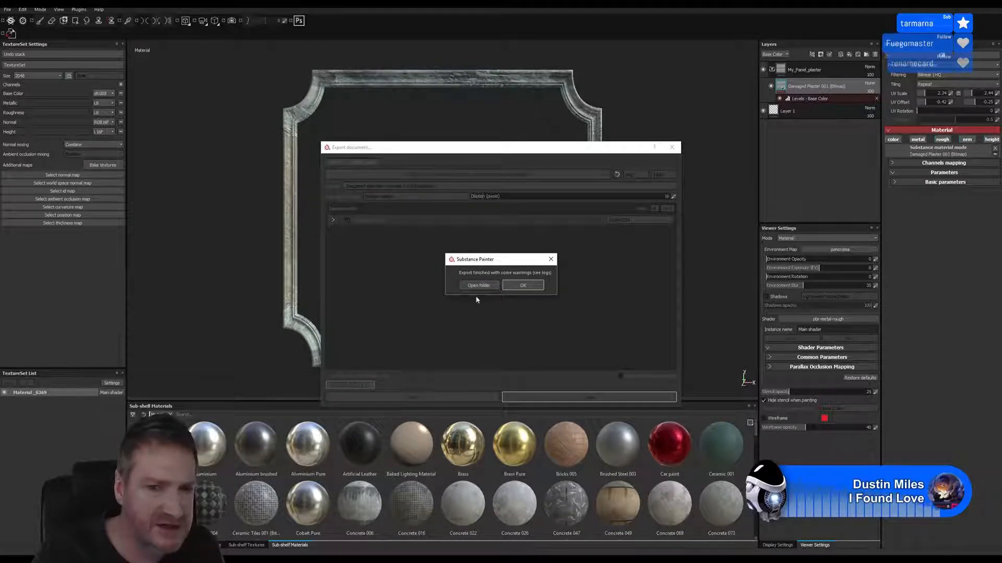
{"action": "left_click", "coordinate": [519, 286]}
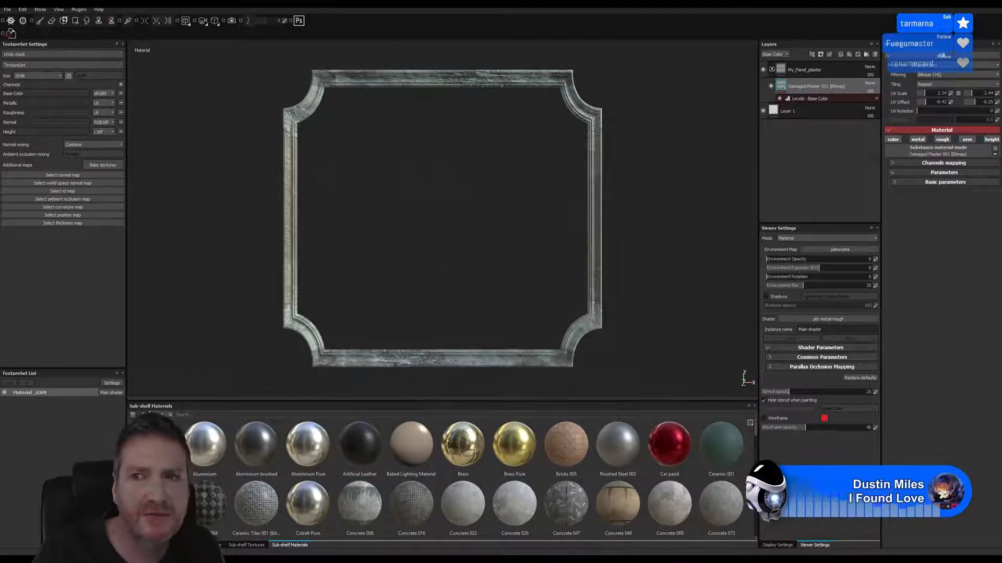
Switch to the Unreal Editor
{"action": "key", "text": "super+d"}
{"action": "key", "text": "alt+Tab"}
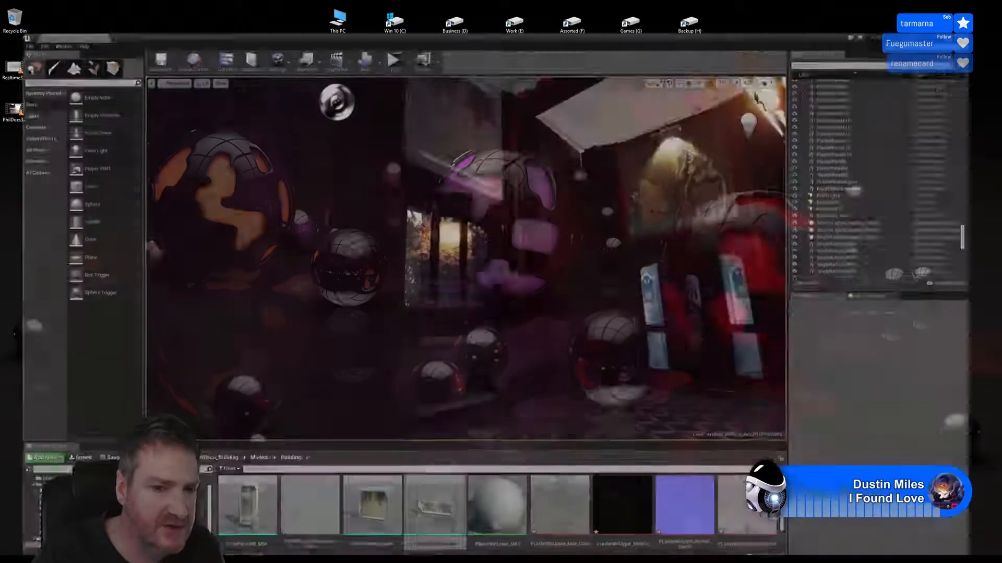
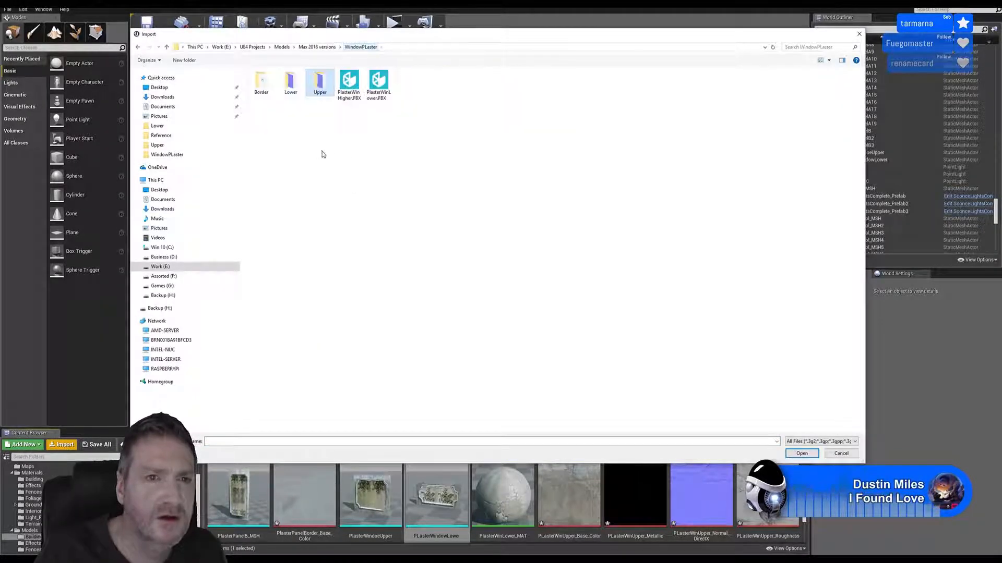
Import all six Material__6369 texture maps, from Base_Color to Roughness, from the WindowPLaster\Border folder, leaving out the FBX file
{"action": "left_click", "coordinate": [260, 91]}
{"action": "key", "text": "Return"}
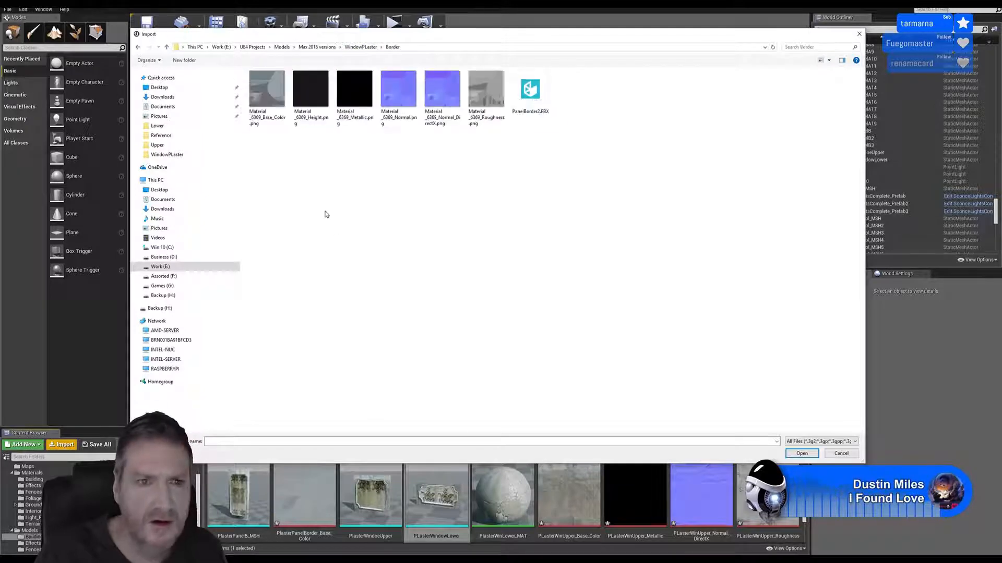
{"action": "left_click", "coordinate": [252, 117]}
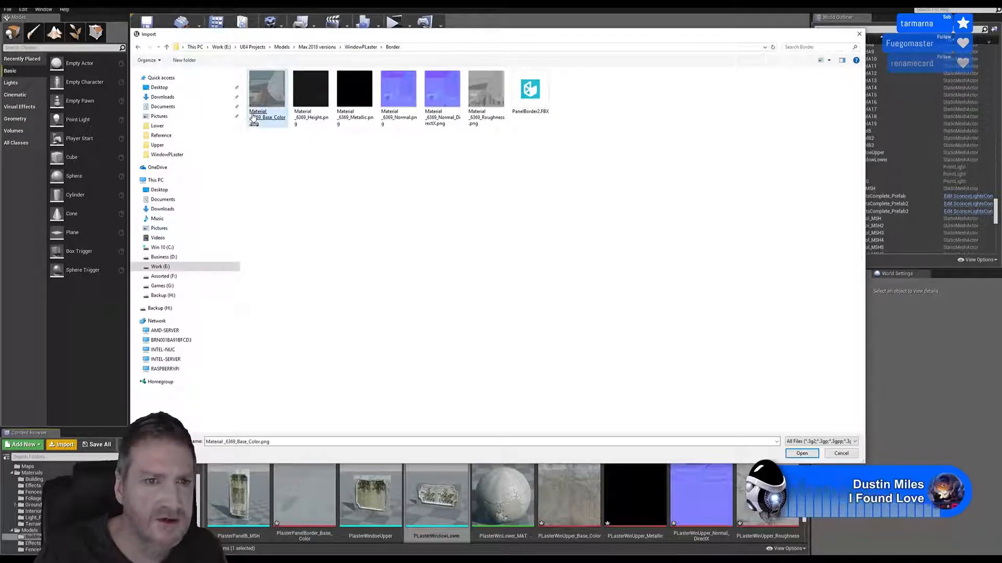
{"action": "left_click", "coordinate": [350, 120], "text": "shift"}
{"action": "left_click", "coordinate": [441, 116], "text": "shift"}
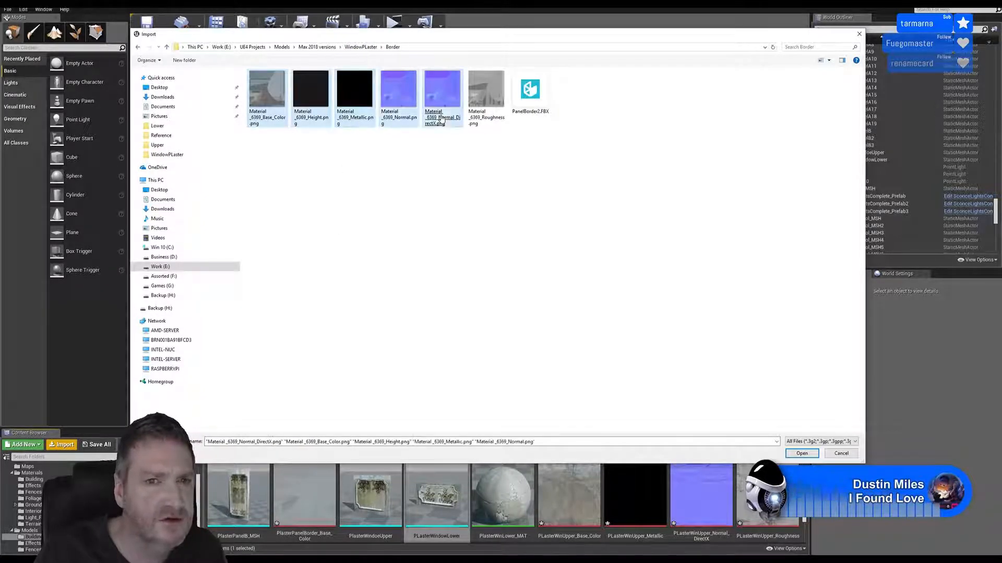
{"action": "left_click", "coordinate": [496, 108], "text": "shift"}
{"action": "left_click", "coordinate": [802, 453]}
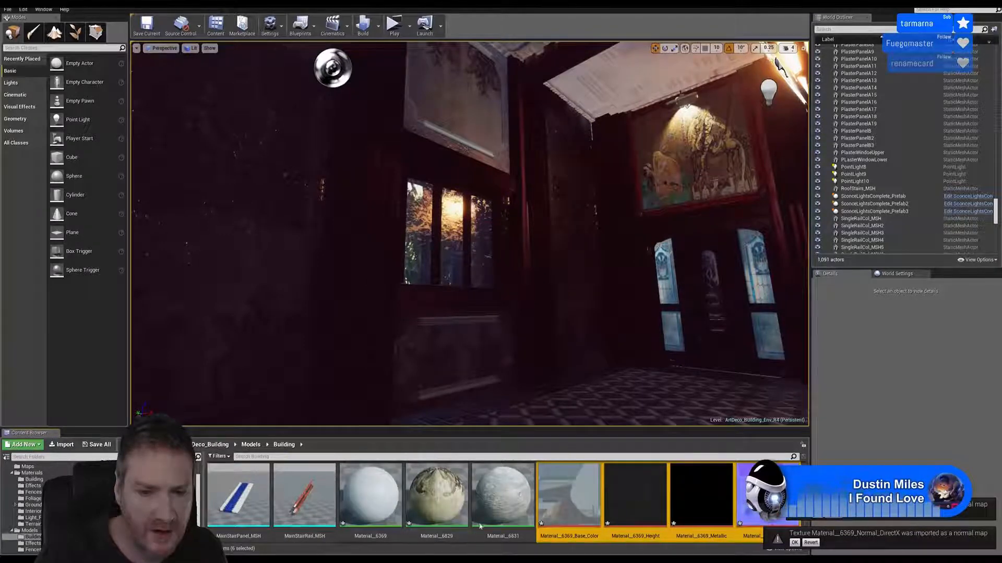
Open Material__6369, move its existing texture sample beside the material node and add samples for the Base_Color, Height, Metallic and Normal textures
{"action": "double_click", "coordinate": [377, 504]}
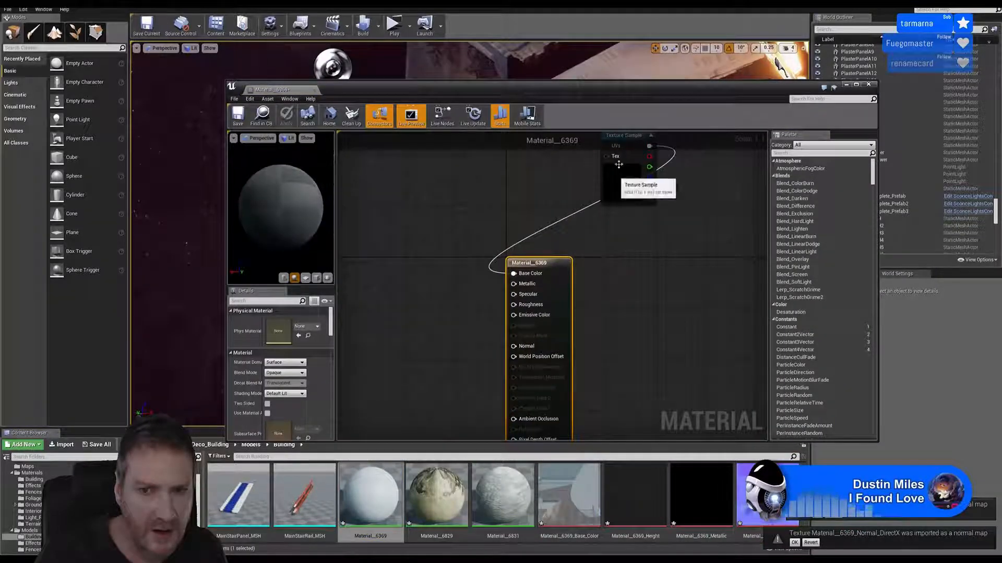
{"action": "left_click_drag", "start_coordinate": [607, 156], "coordinate": [438, 261]}
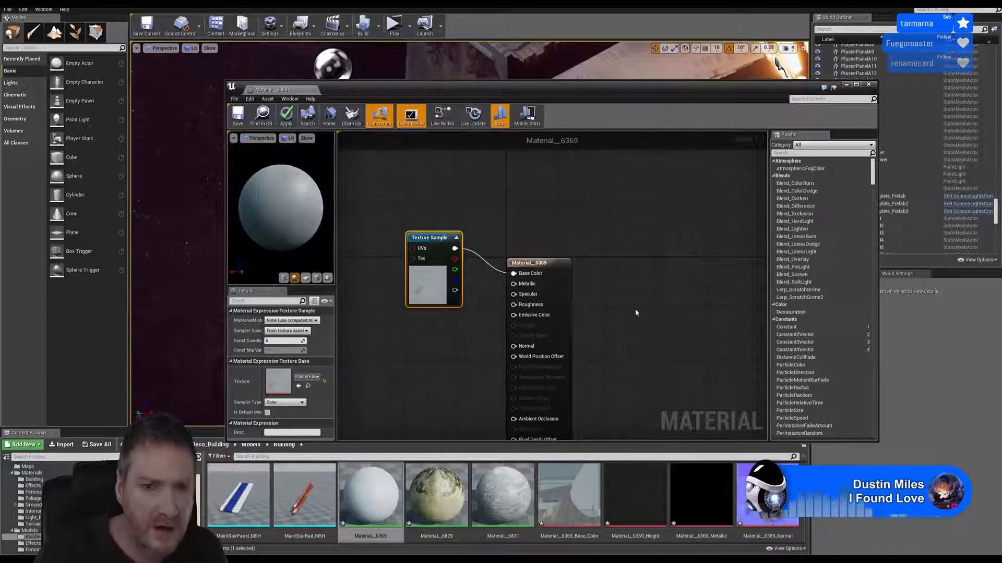
{"action": "right_click_drag", "start_coordinate": [637, 311], "coordinate": [643, 270]}
{"action": "left_click", "coordinate": [585, 484]}
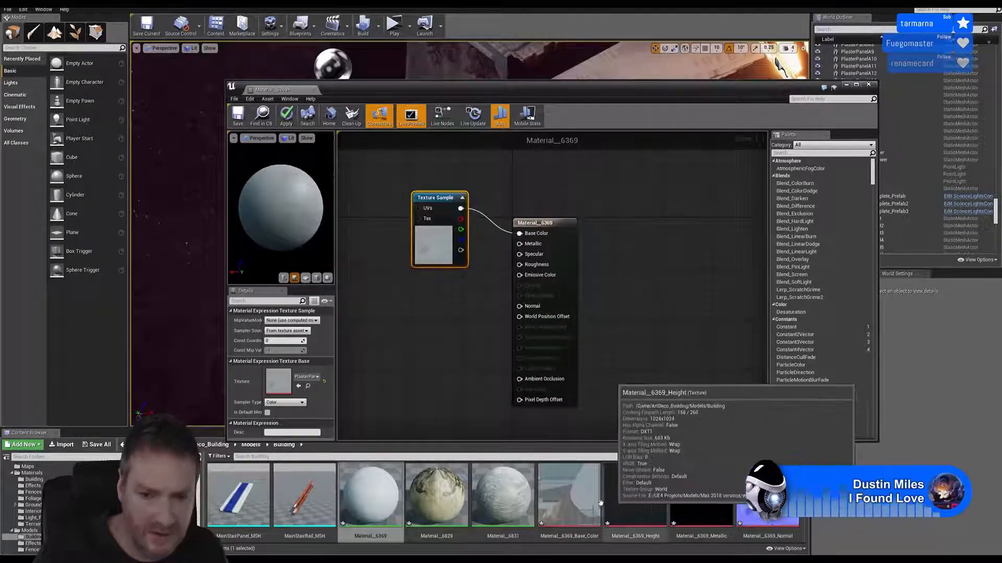
{"action": "left_click", "coordinate": [636, 493], "text": "ctrl"}
{"action": "left_click", "coordinate": [688, 493], "text": "ctrl"}
{"action": "left_click", "coordinate": [767, 495], "text": "ctrl"}
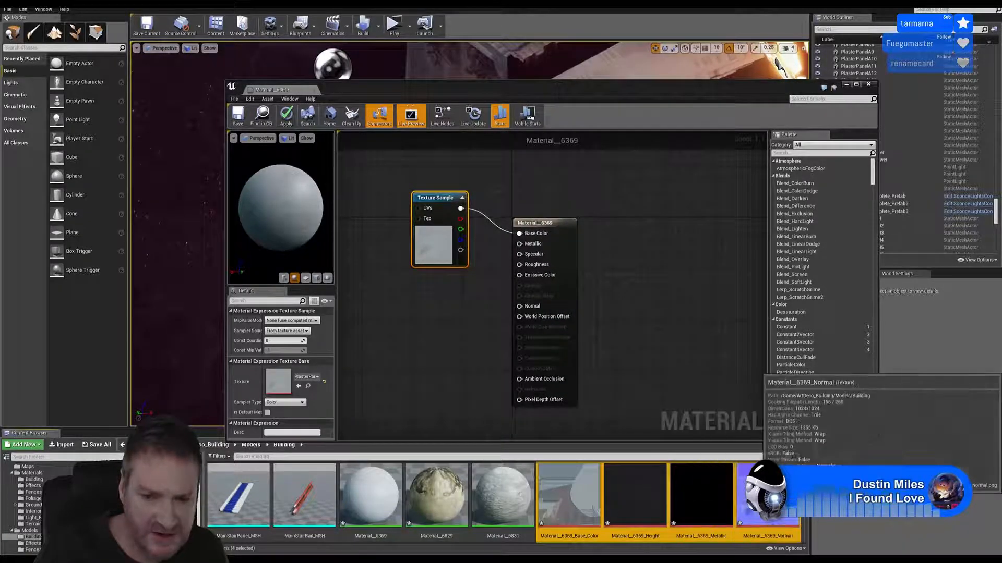
{"action": "left_click_drag", "start_coordinate": [767, 495], "coordinate": [458, 355]}
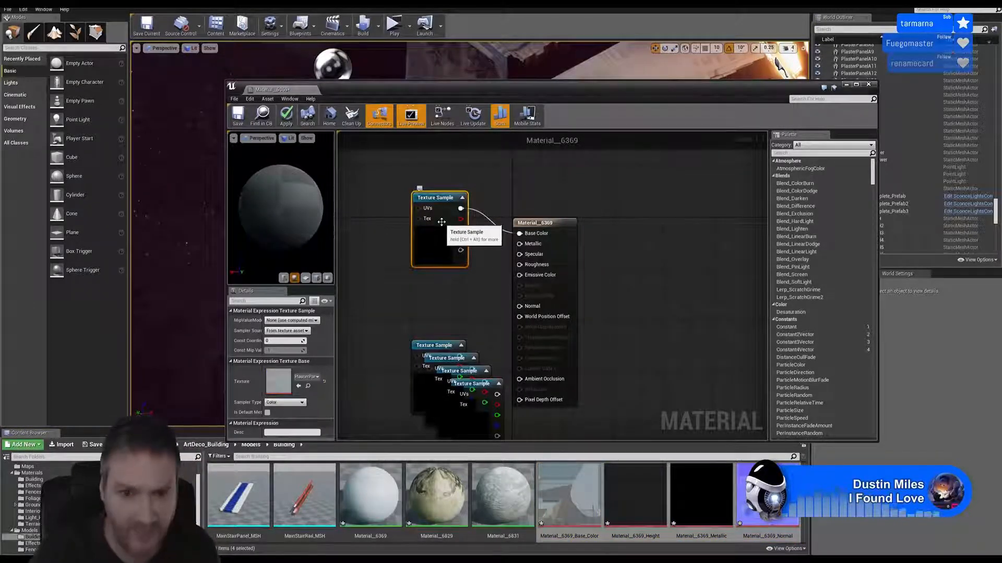
Delete the old texture sample, then wire the Base_Color sample to Base Color and the Height sample to Metallic
{"action": "key", "text": "Delete"}
{"action": "left_click_drag", "start_coordinate": [442, 345], "coordinate": [520, 233]}
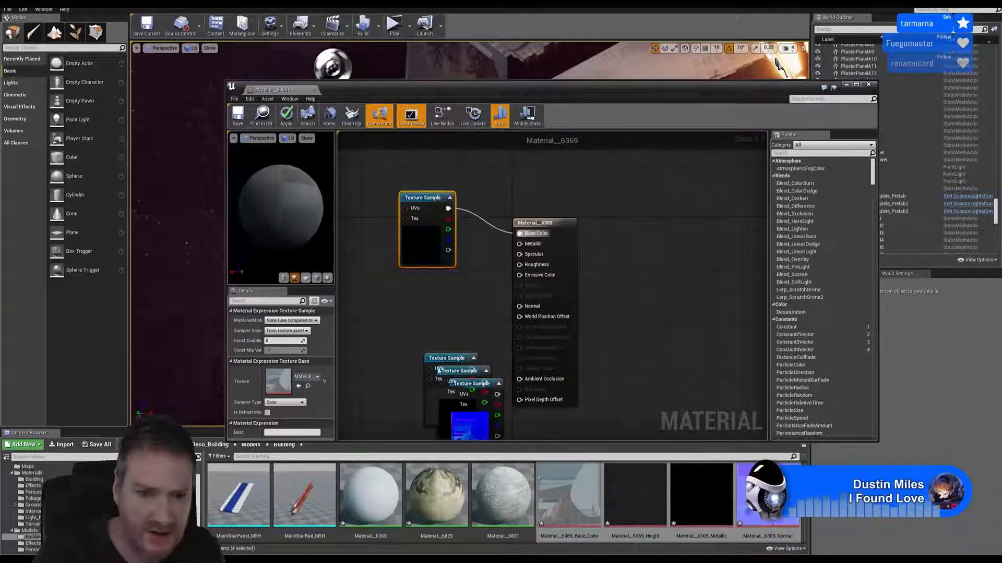
{"action": "left_click_drag", "start_coordinate": [449, 359], "coordinate": [520, 247]}
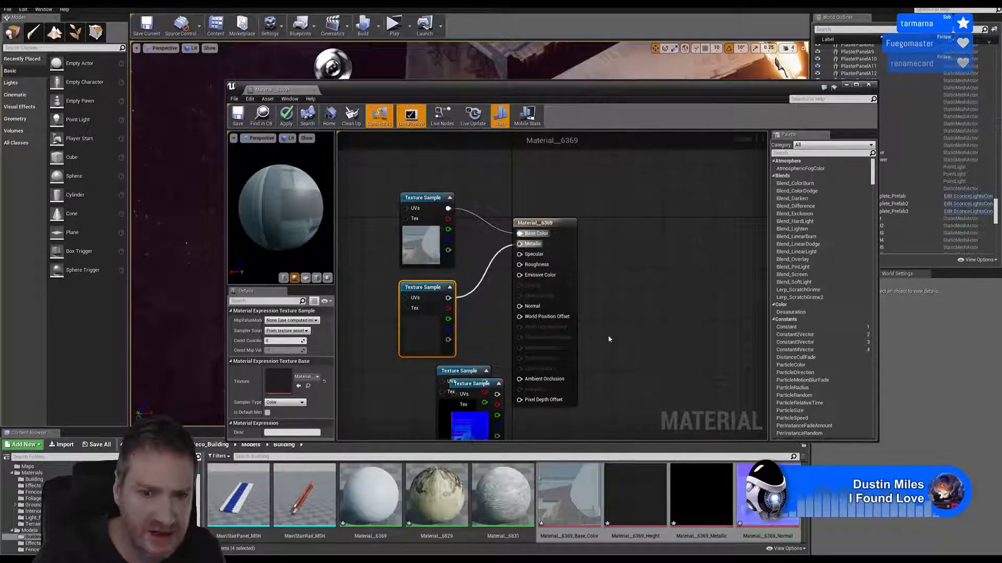
Wire the Normal sample to Normal and the Metallic sample to Roughness, apply the changes and close the material
{"action": "right_click_drag", "start_coordinate": [609, 339], "coordinate": [614, 300]}
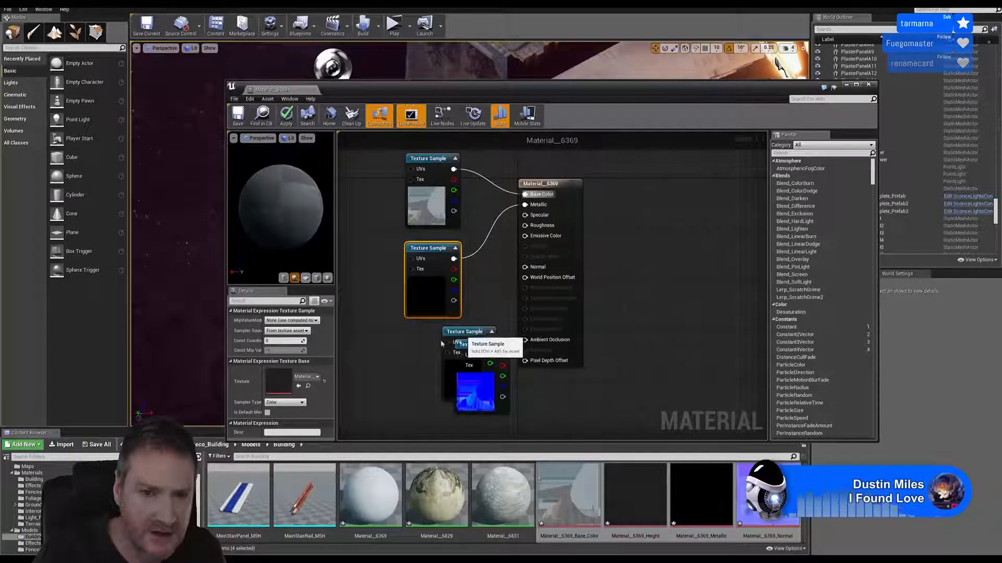
{"action": "left_click_drag", "start_coordinate": [454, 336], "coordinate": [380, 439]}
{"action": "left_click_drag", "start_coordinate": [482, 316], "coordinate": [526, 239]}
{"action": "right_click_drag", "start_coordinate": [525, 358], "coordinate": [532, 340]}
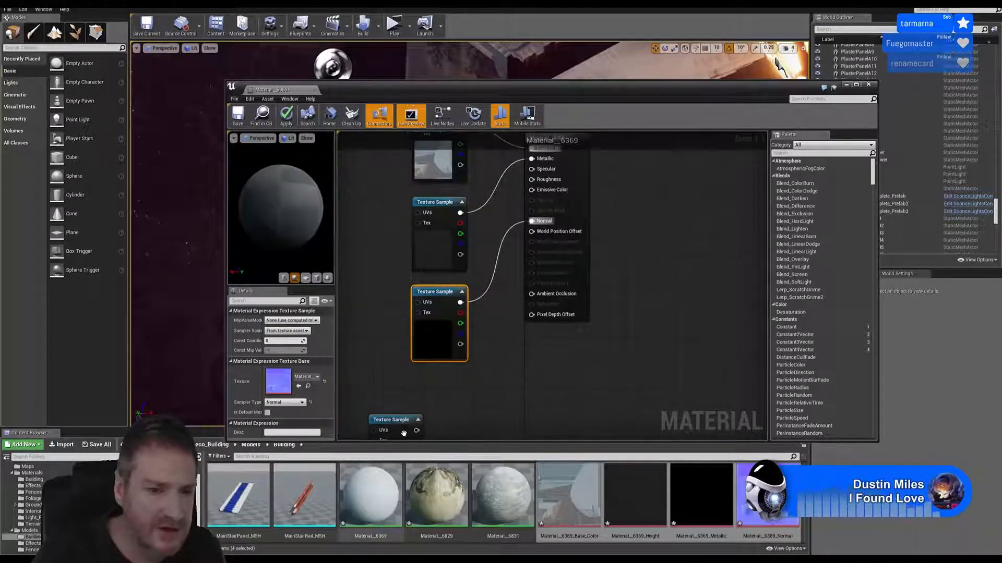
{"action": "left_click_drag", "start_coordinate": [401, 420], "coordinate": [532, 180]}
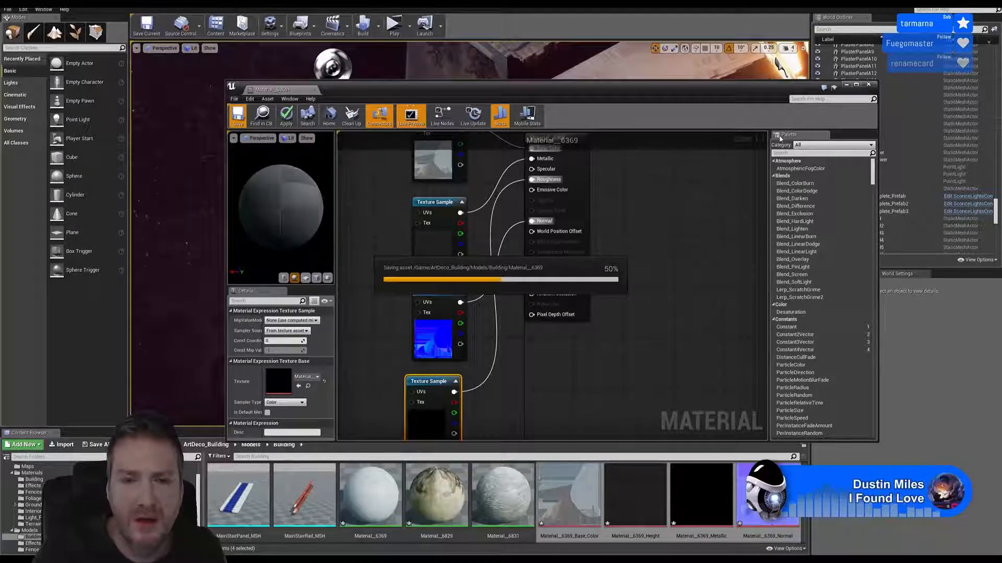
{"action": "left_click", "coordinate": [868, 85]}
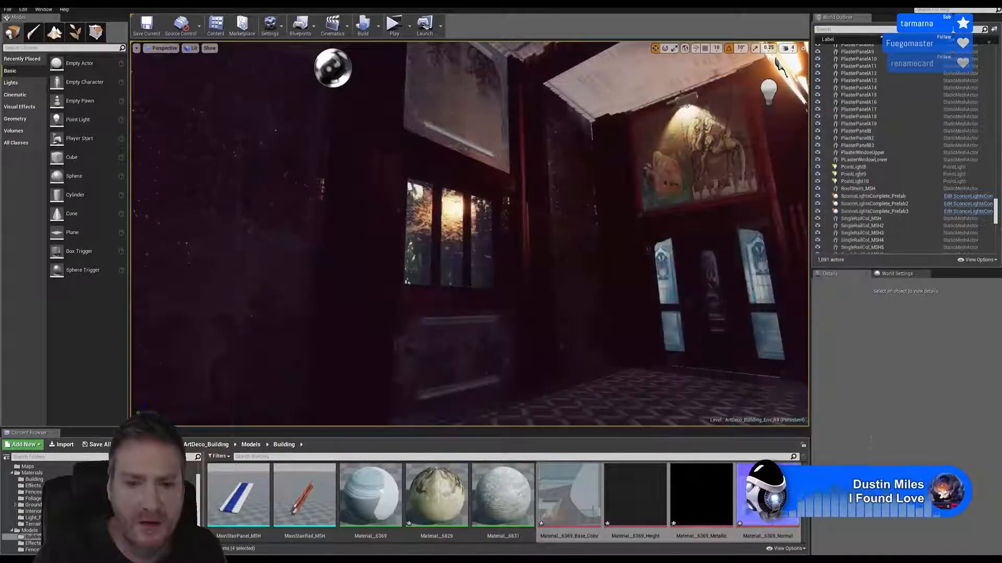
Rename the Material__6369 asset to PanelBorder2_MAT
{"action": "left_click", "coordinate": [380, 519]}
{"action": "right_click", "coordinate": [380, 518]}
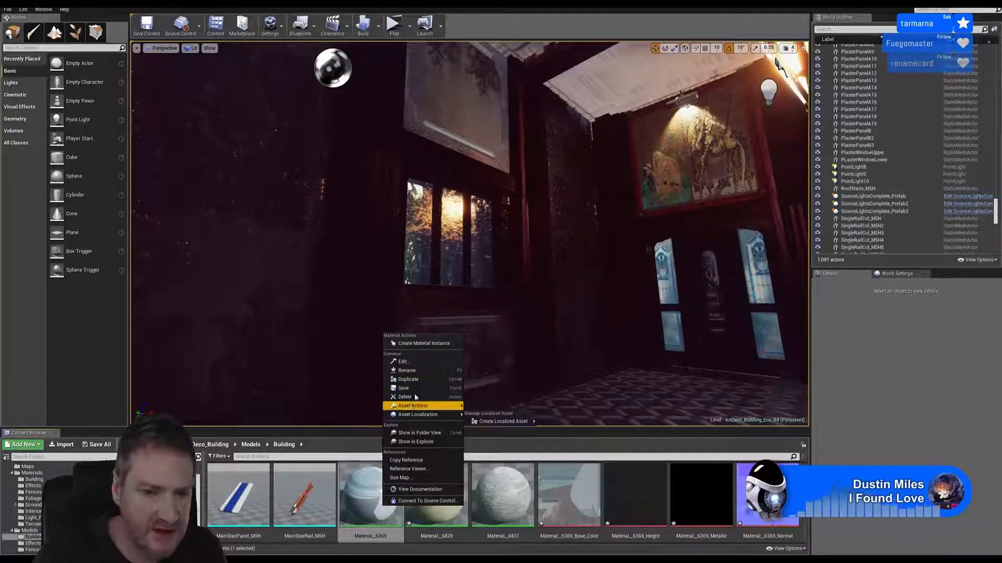
{"action": "left_click", "coordinate": [407, 371]}
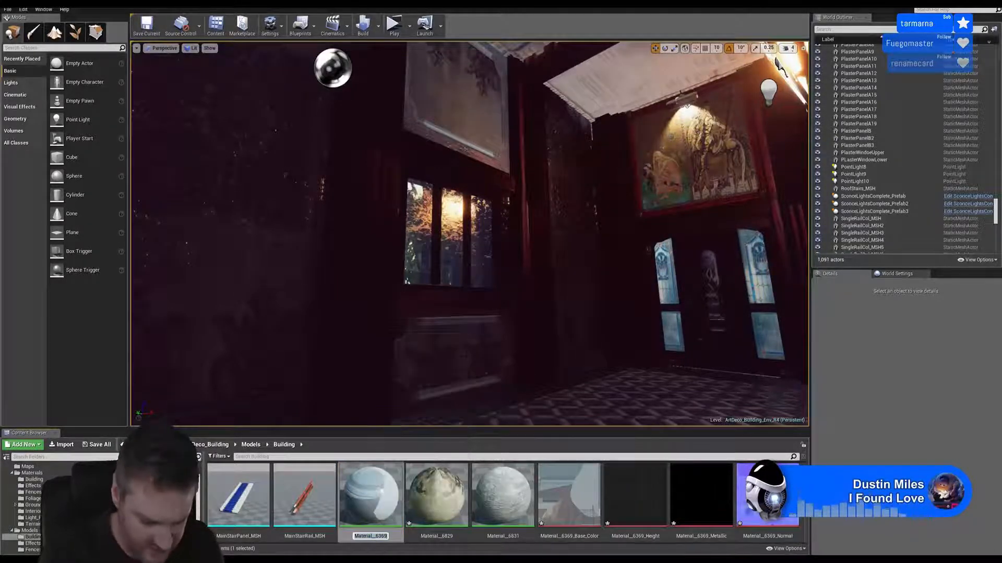
{"action": "type", "text": "PanelBorder2_MAT"}
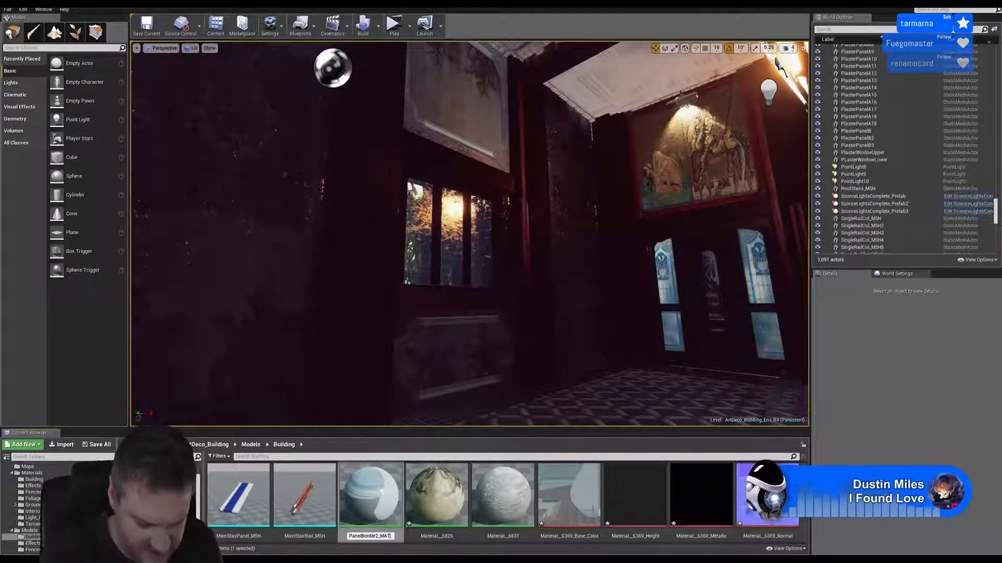
{"action": "key", "text": "Return"}
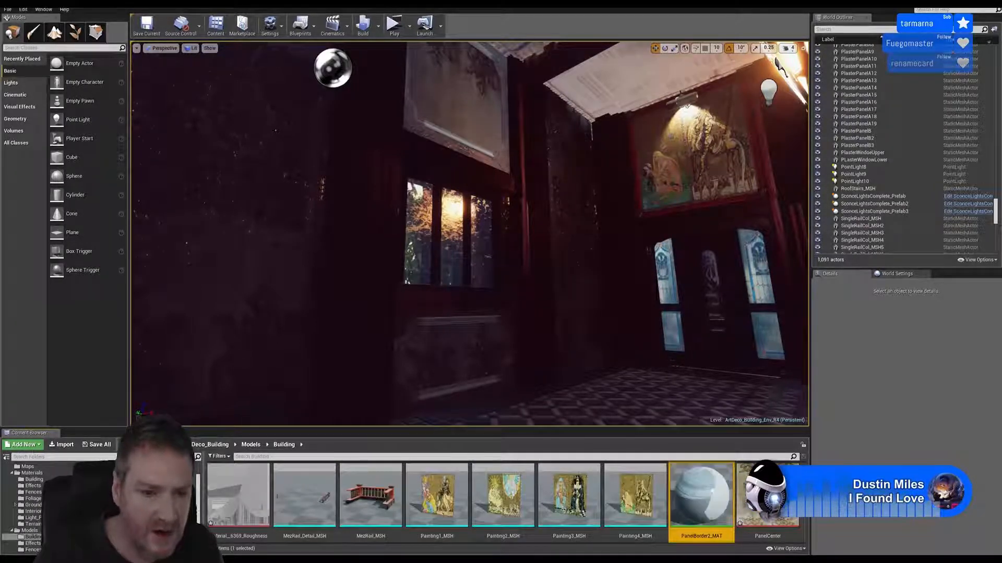
Find the PlasterWindoeUpper mesh among the Building models and open it for editing
{"action": "scroll", "coordinate": [731, 490], "scroll_direction": "down", "scroll_amount": 3}
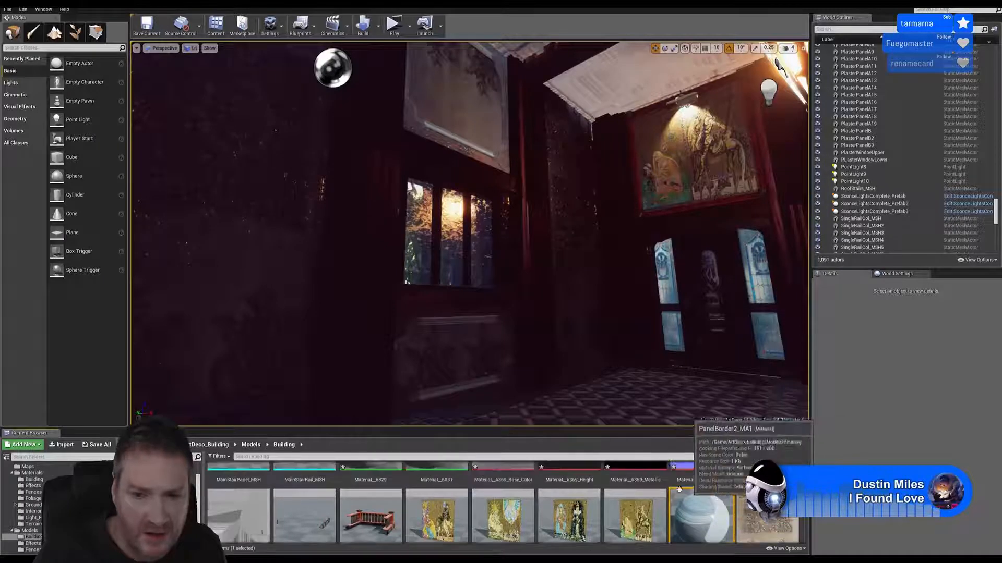
{"action": "scroll", "coordinate": [601, 503], "scroll_direction": "up", "scroll_amount": 5}
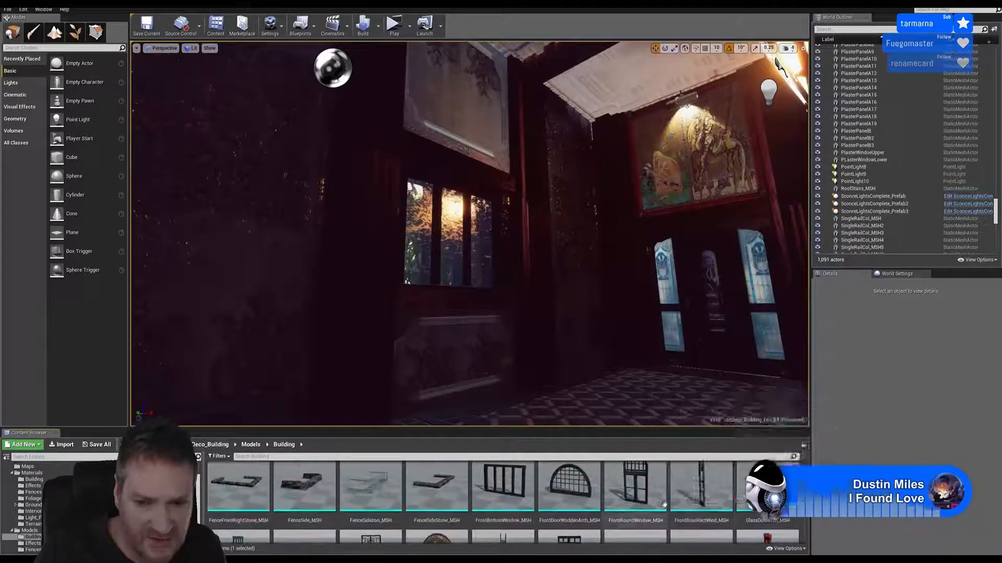
{"action": "scroll", "coordinate": [682, 504], "scroll_direction": "up", "scroll_amount": 5}
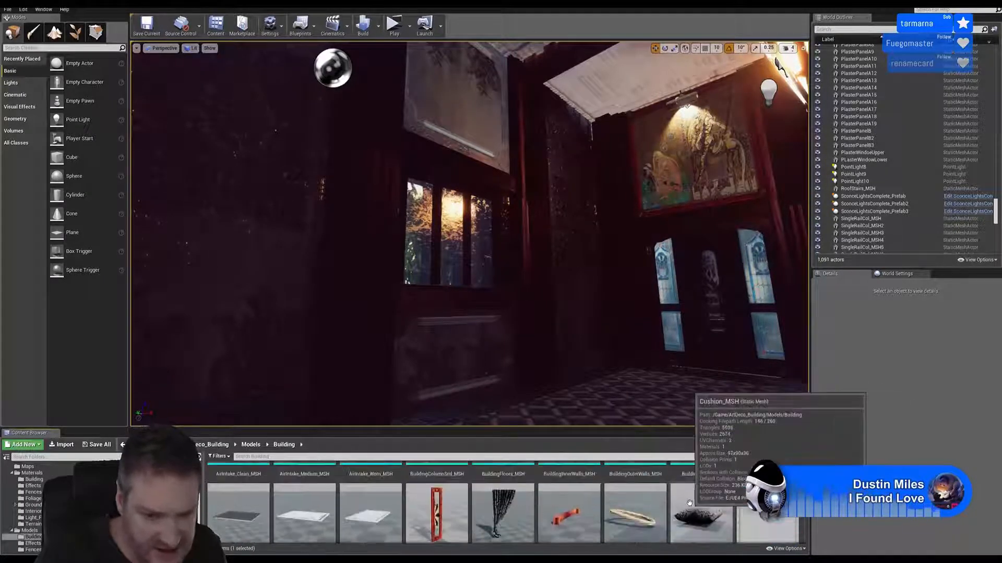
{"action": "scroll", "coordinate": [687, 505], "scroll_direction": "down", "scroll_amount": 7}
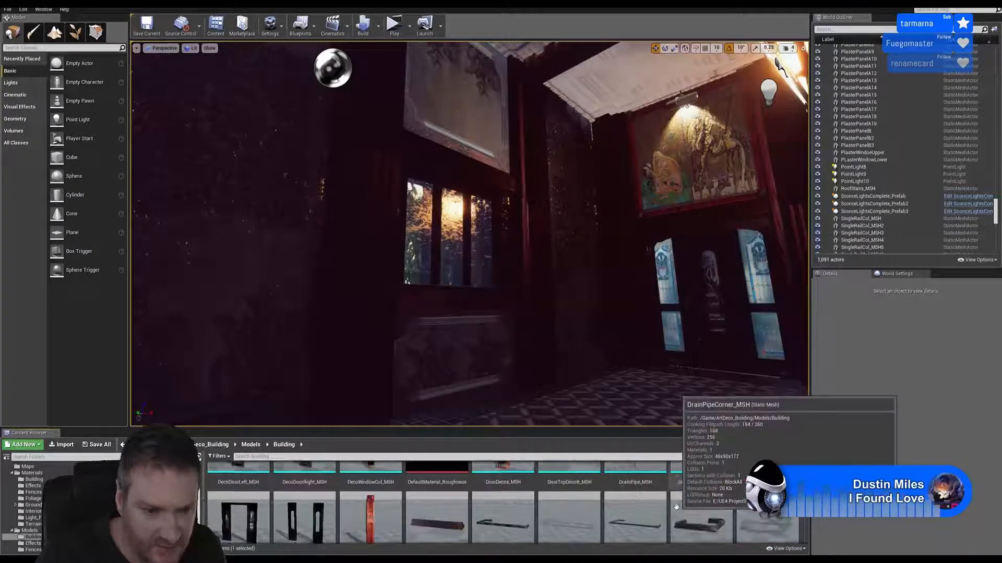
{"action": "scroll", "coordinate": [711, 499], "scroll_direction": "down", "scroll_amount": 8}
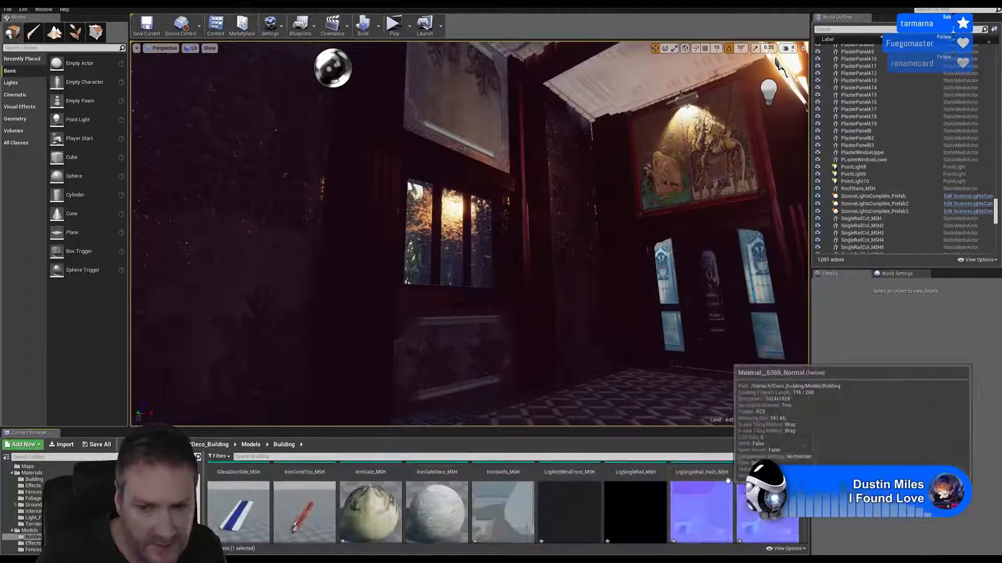
{"action": "scroll", "coordinate": [739, 475], "scroll_direction": "down", "scroll_amount": 3}
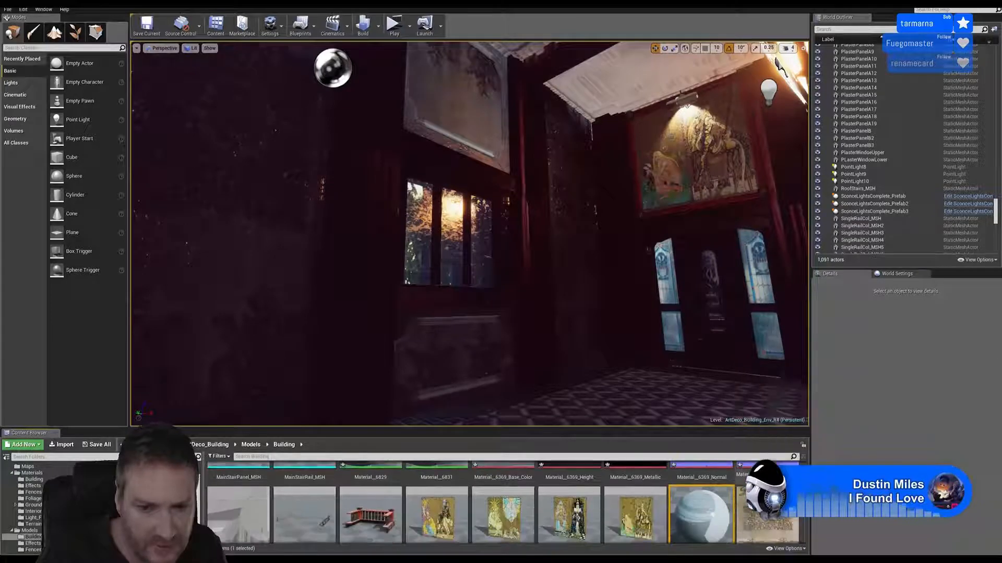
{"action": "scroll", "coordinate": [768, 495], "scroll_direction": "down", "scroll_amount": 4}
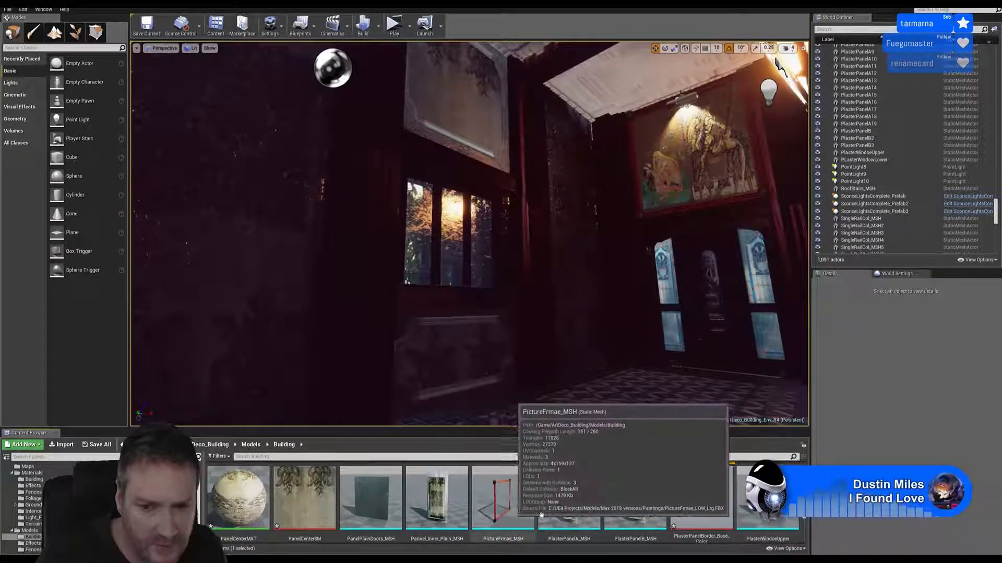
{"action": "double_click", "coordinate": [768, 495]}
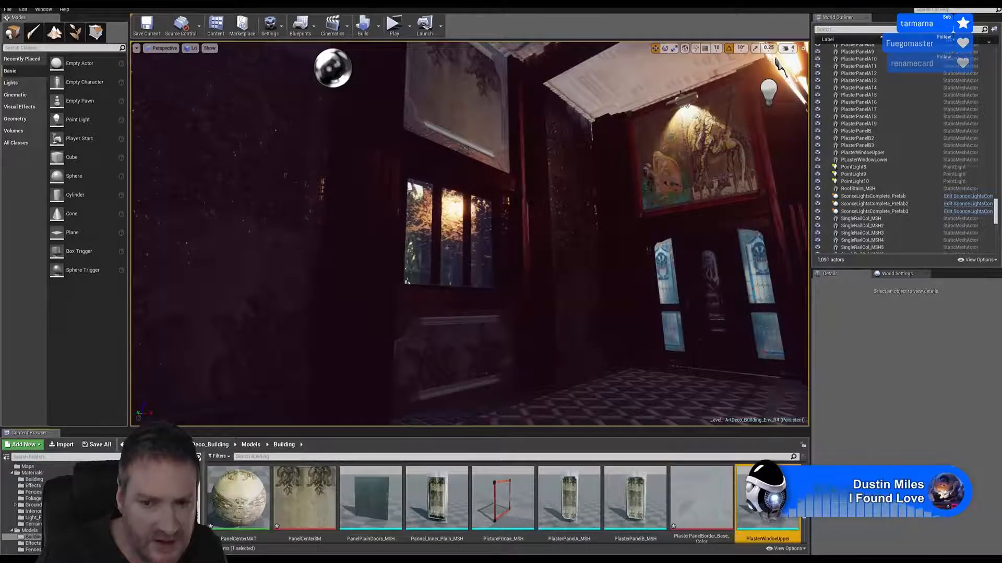
Assign PanelBorder2_MAT to material Element 1 of the PlasterWindoeUpper mesh and close its editor
{"action": "scroll", "coordinate": [693, 510], "scroll_direction": "up", "scroll_amount": 2}
{"action": "scroll", "coordinate": [704, 514], "scroll_direction": "up", "scroll_amount": 1}
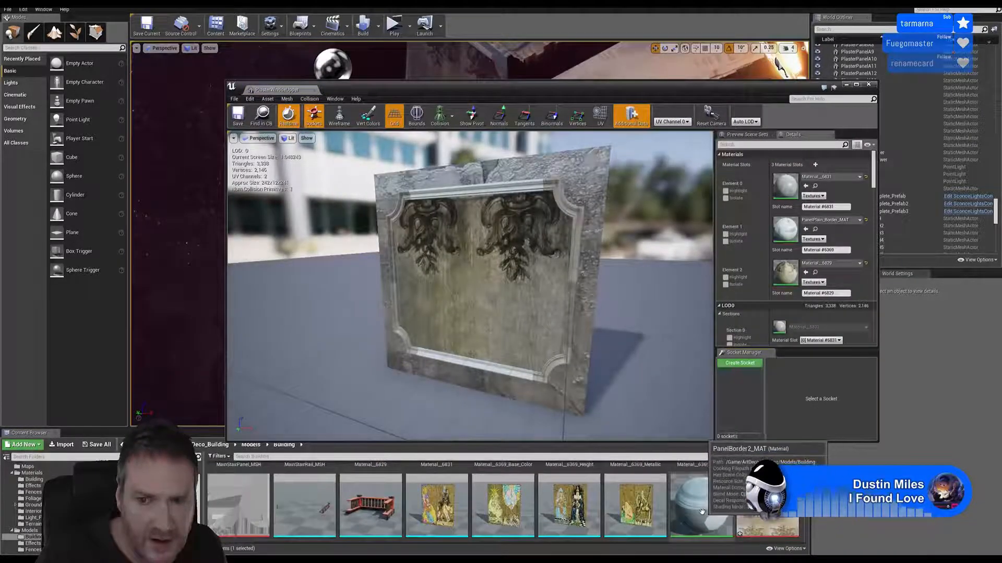
{"action": "left_click_drag", "start_coordinate": [702, 511], "coordinate": [792, 227]}
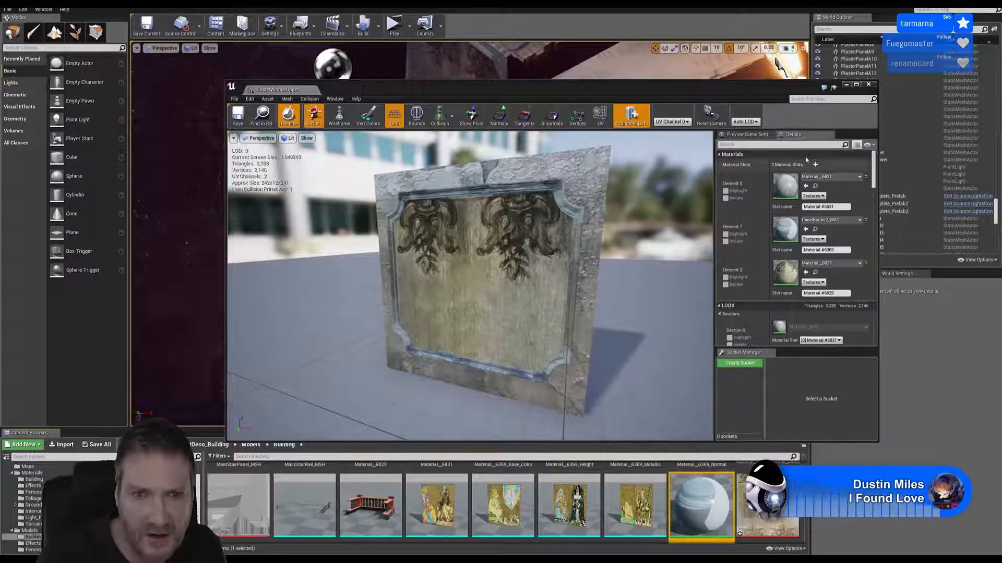
{"action": "left_click", "coordinate": [868, 85]}
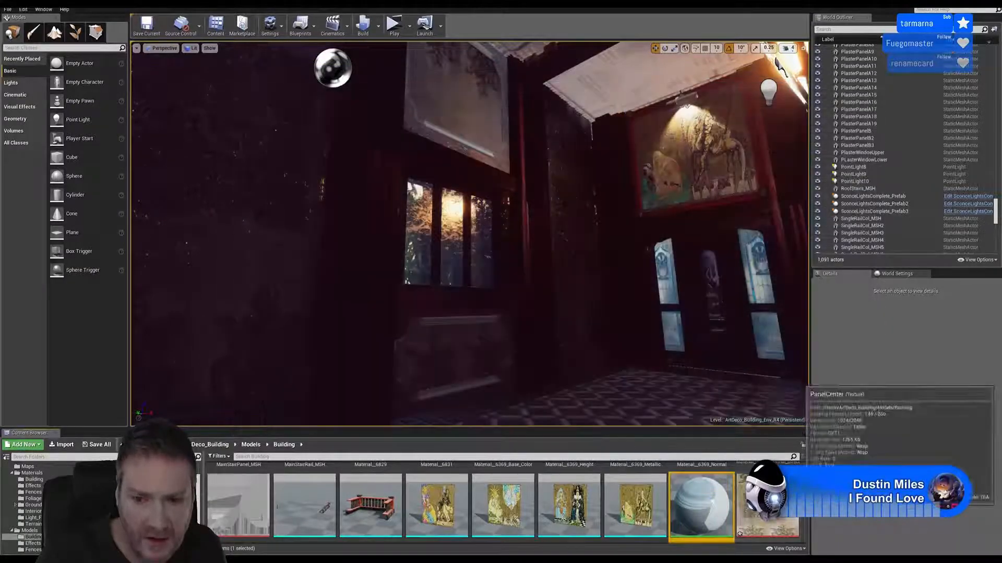
Open the PLasterWindowLower mesh, assign PanelBorder2_MAT to its material Element 1, save it and close its editor
{"action": "scroll", "coordinate": [503, 501], "scroll_direction": "down", "scroll_amount": 3}
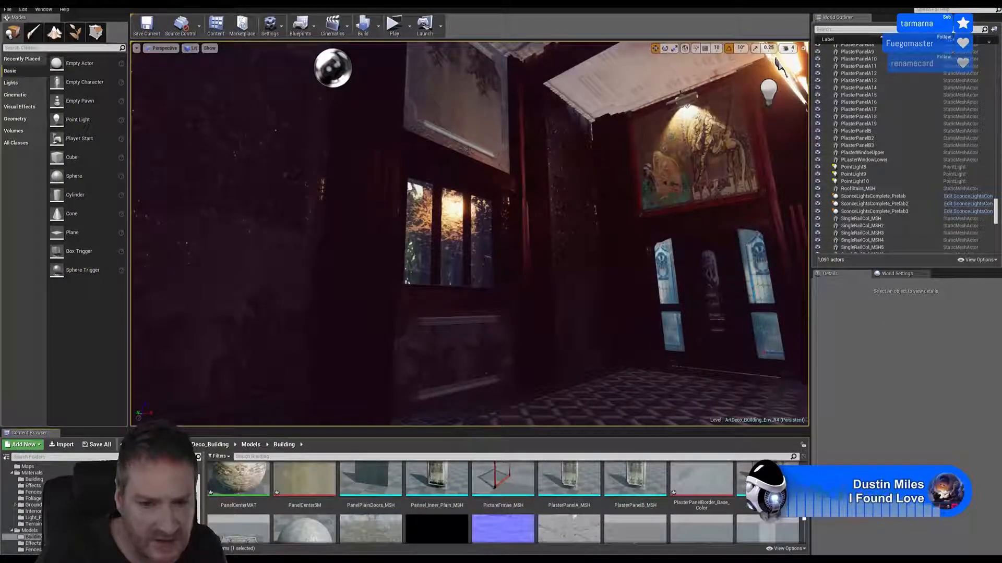
{"action": "scroll", "coordinate": [244, 530], "scroll_direction": "down", "scroll_amount": 1}
{"action": "double_click", "coordinate": [243, 519]}
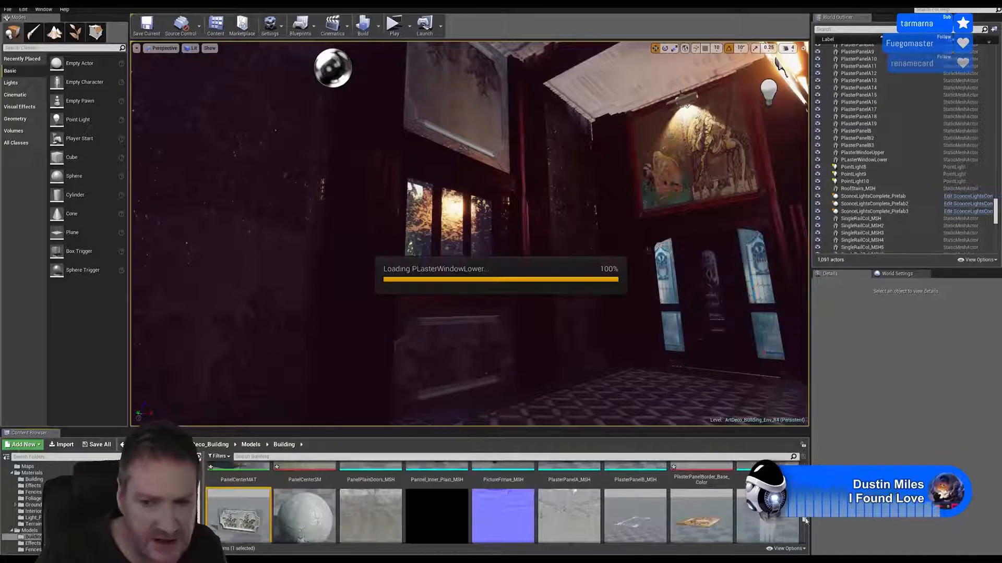
{"action": "left_click_drag", "start_coordinate": [805, 521], "coordinate": [805, 516]}
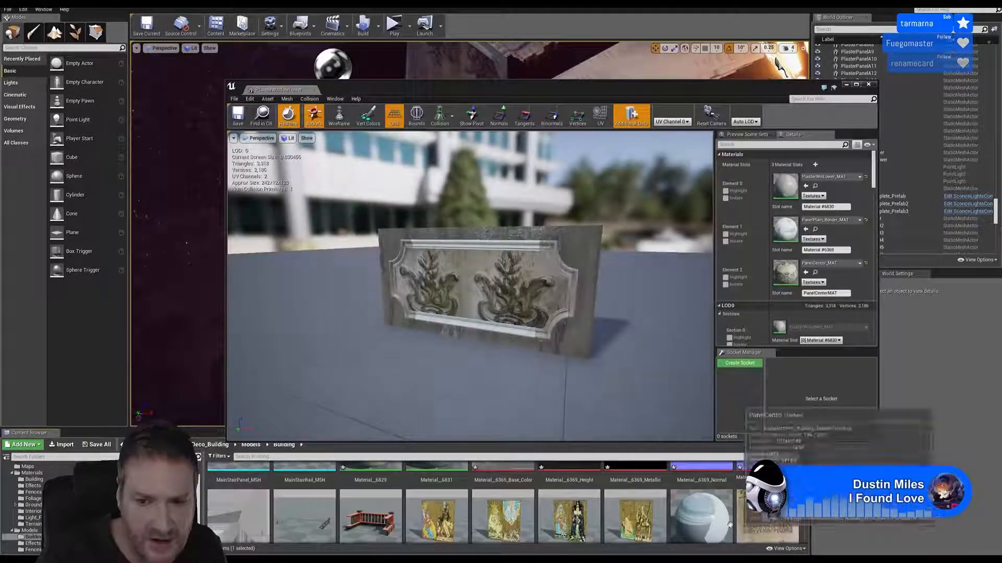
{"action": "left_click_drag", "start_coordinate": [702, 514], "coordinate": [787, 224]}
{"action": "left_click", "coordinate": [242, 125]}
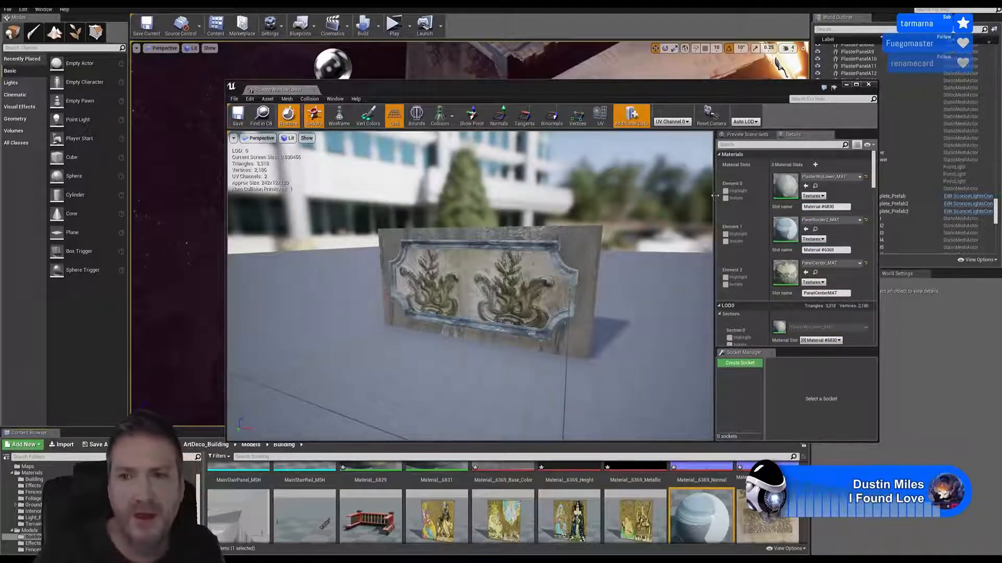
{"action": "left_click", "coordinate": [868, 84]}
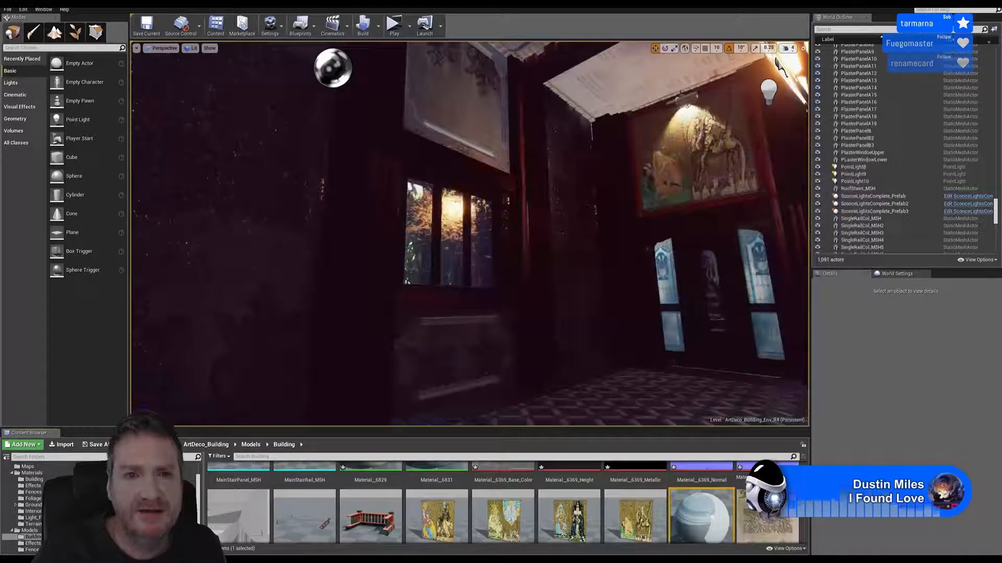
Move the camera back along the hallway to examine the window panels in the scene
{"action": "mouse_move", "coordinate": [780, 64]}
{"action": "right_mouse_down"}
{"action": "mouse_move", "coordinate": [752, 56]}
{"action": "mouse_move", "coordinate": [799, 56]}
{"action": "mouse_move", "coordinate": [788, 57]}
{"action": "mouse_move", "coordinate": [788, 89]}
{"action": "mouse_move", "coordinate": [774, 61]}
{"action": "mouse_move", "coordinate": [814, 54]}
{"action": "right_mouse_up"}
{"action": "key", "text": "s"}
{"action": "key", "text": "s"}
{"action": "key", "text": "s"}
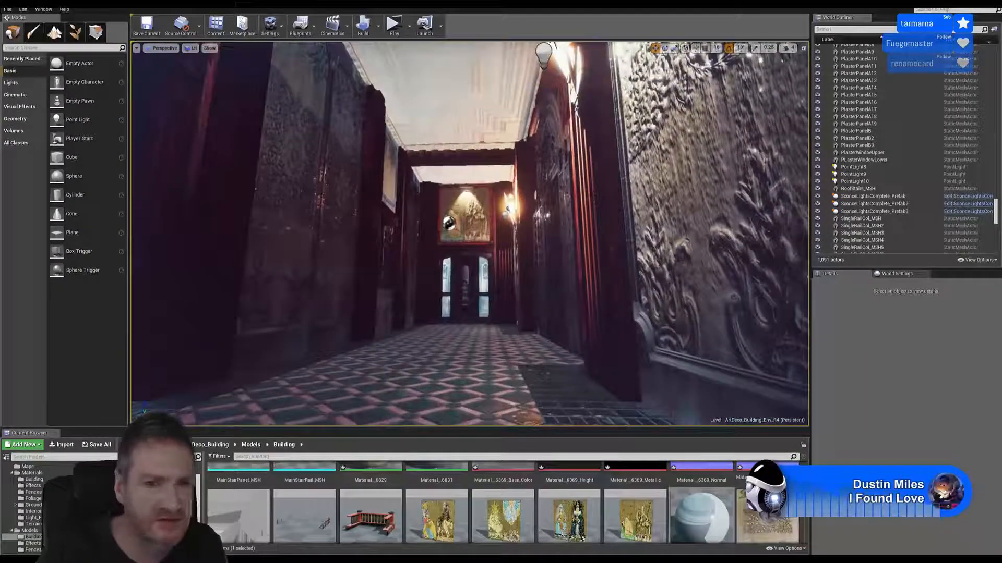